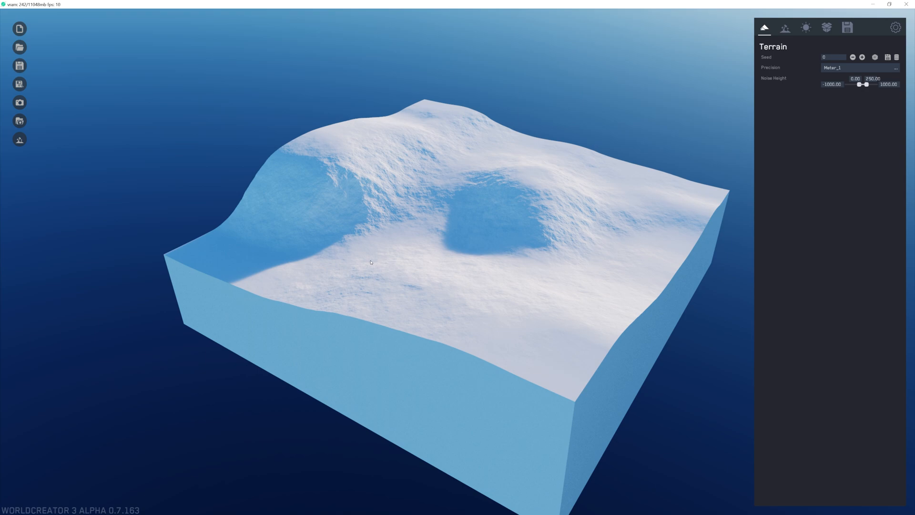
middle_drag(394, 266, 377, 258)
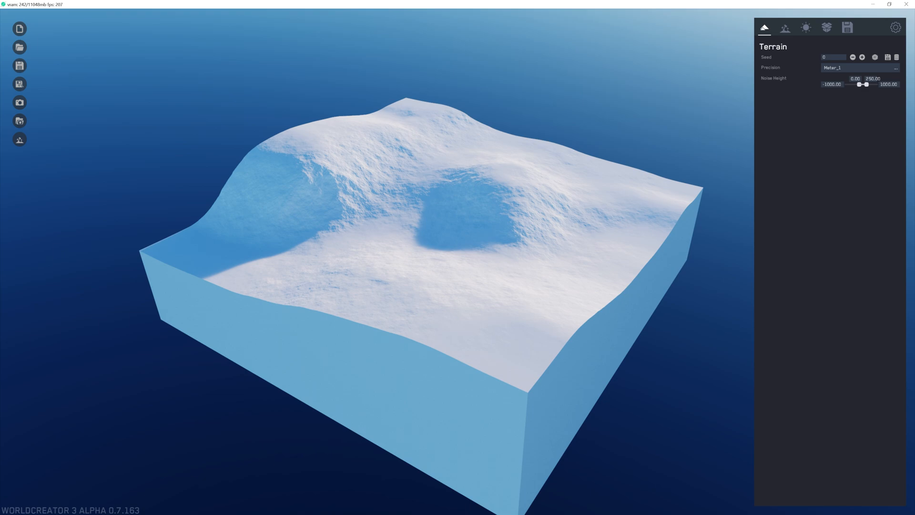
key(d)
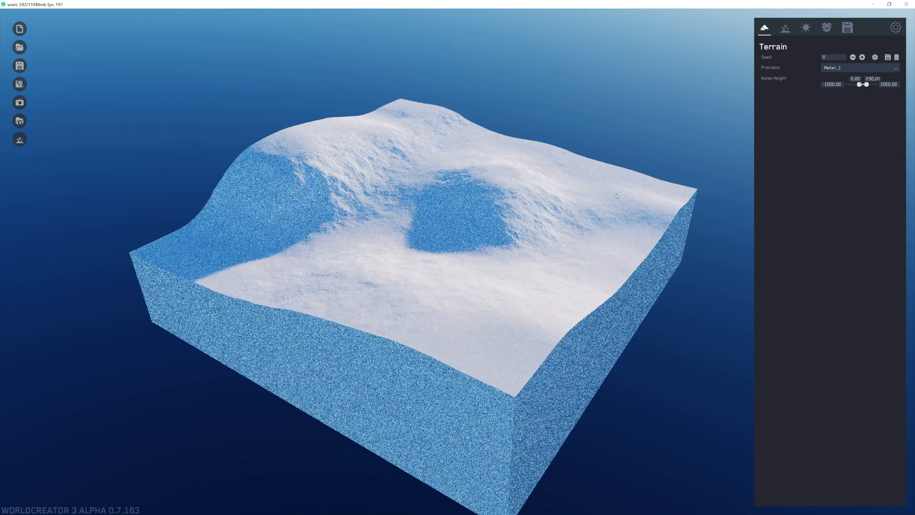
key(w)
right_drag(645, 190, 592, 235)
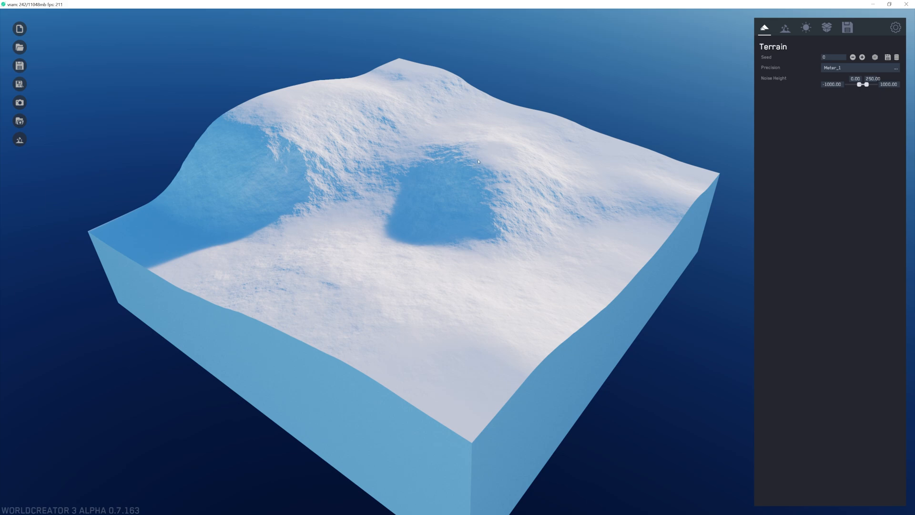
right_drag(342, 269, 339, 392)
Switch to the browser window showing terrain.party and enlarge it.
click(282, 490)
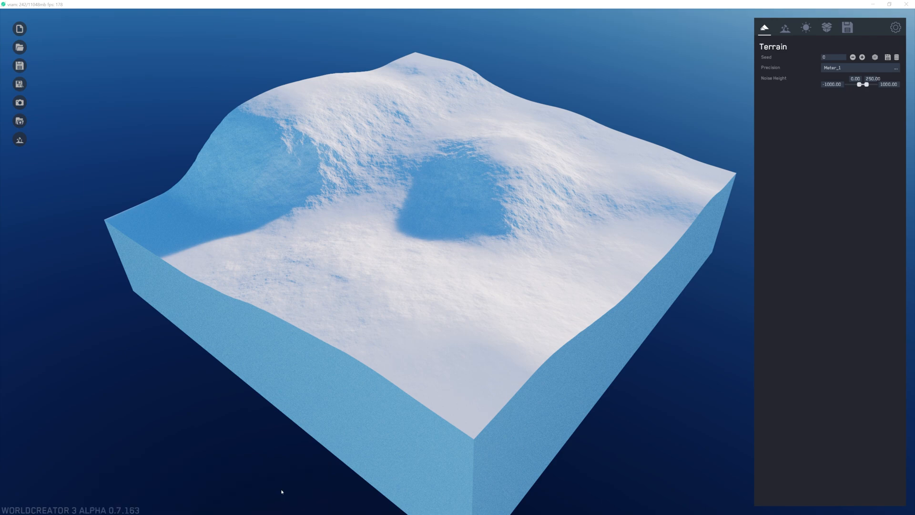
drag(451, 60, 401, 44)
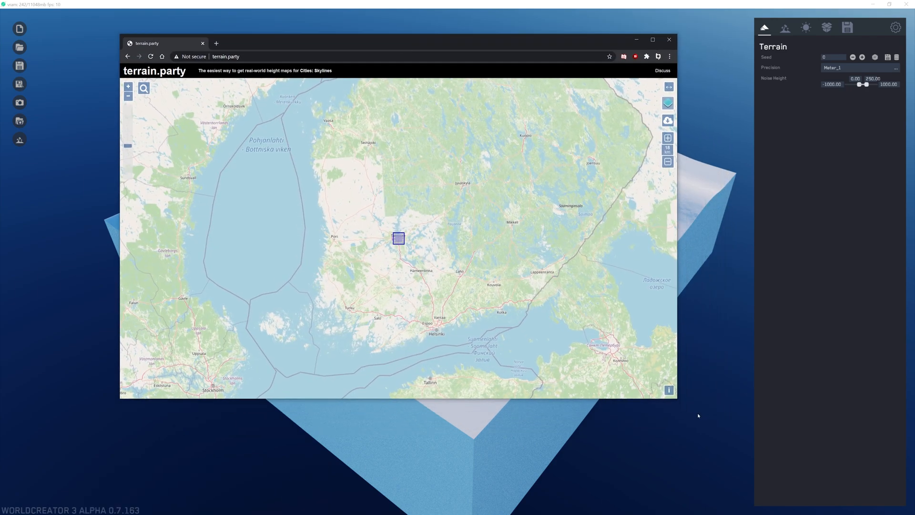
drag(677, 401, 785, 502)
Bring the height map selection square from Finland to Montana in the United States.
scroll(545, 341, down, 1)
scroll(546, 342, down, 1)
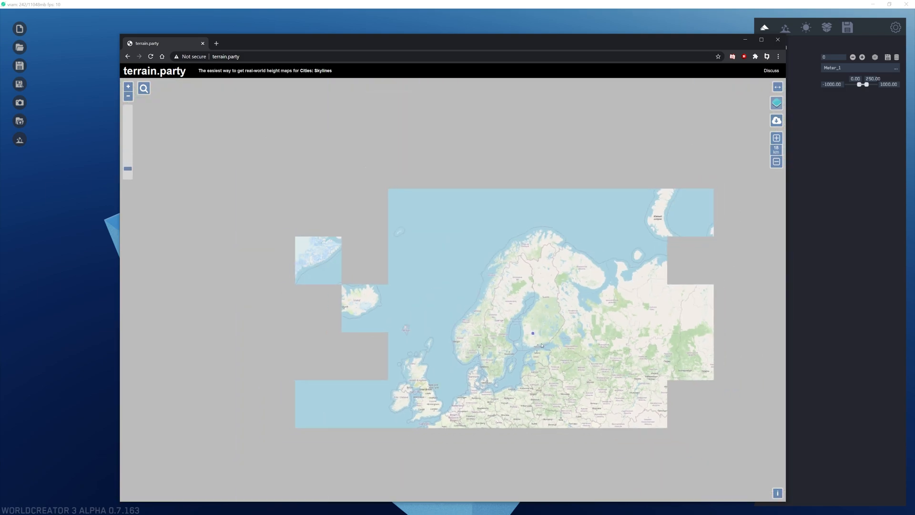
drag(545, 341, 666, 312)
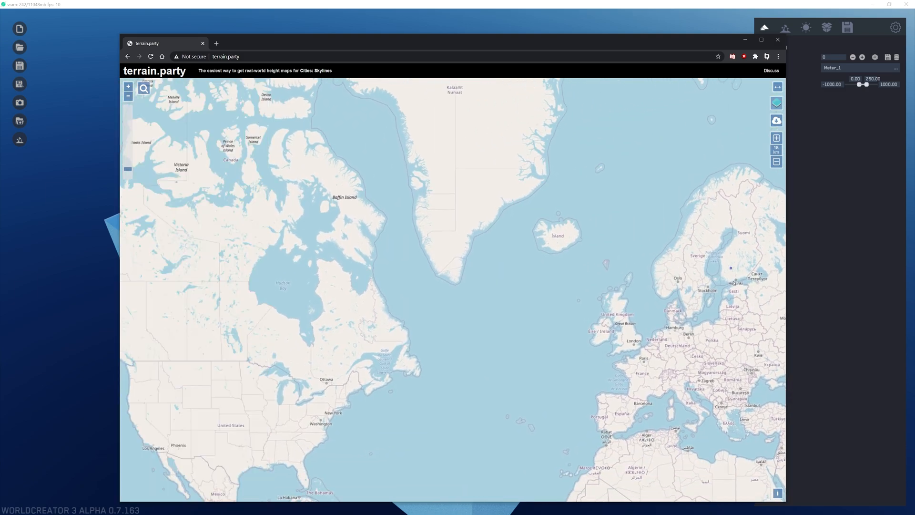
scroll(732, 276, up, 2)
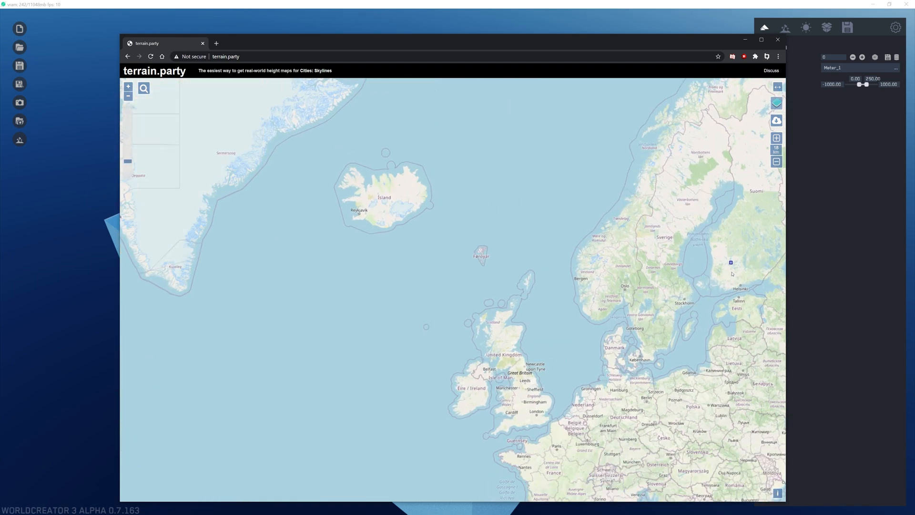
scroll(733, 275, down, 3)
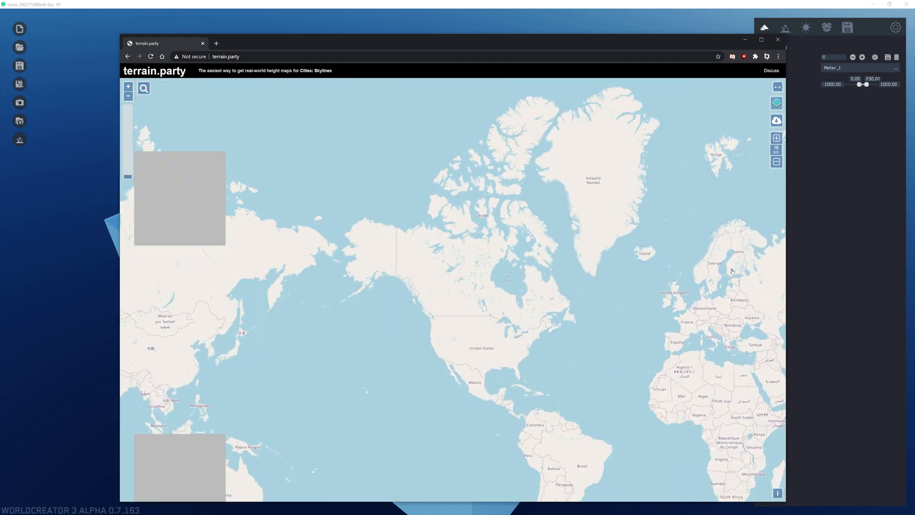
scroll(462, 328, up, 3)
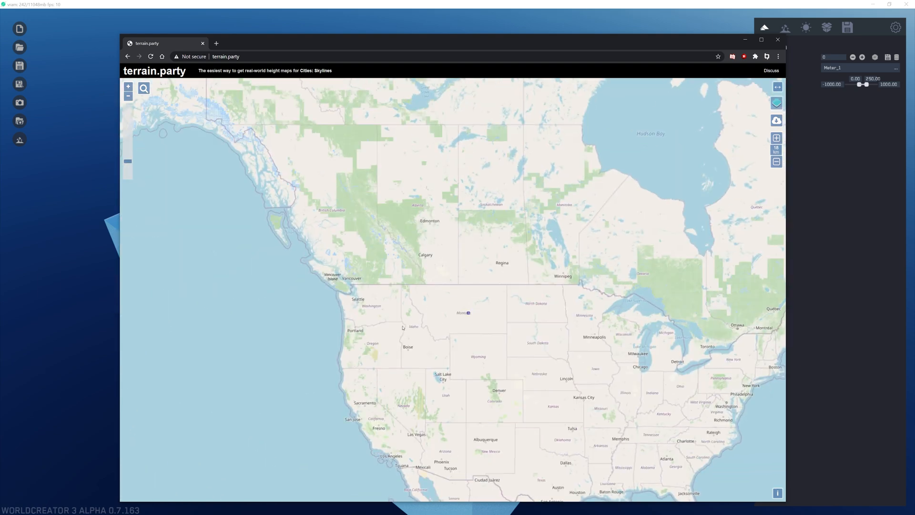
Find Glacier National Park in northwestern Montana and move the selection square onto it.
scroll(421, 328, up, 4)
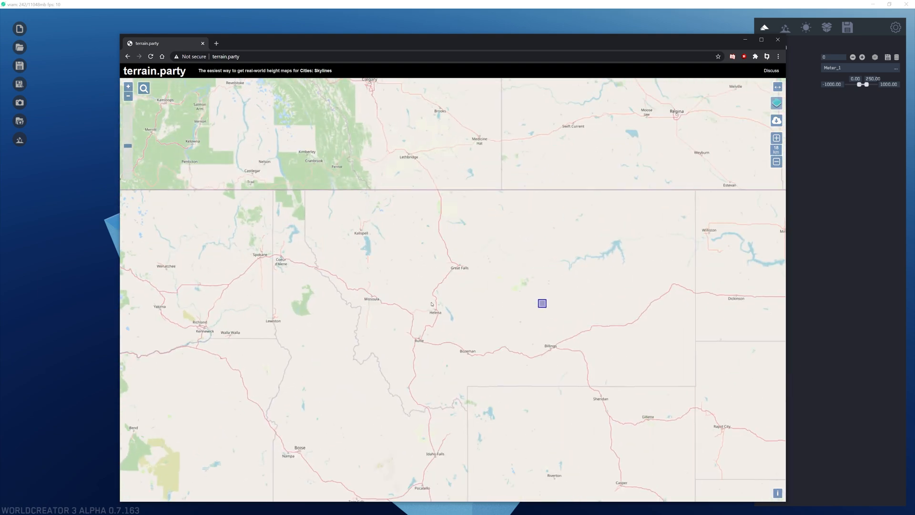
drag(431, 285, 453, 308)
scroll(428, 264, up, 1)
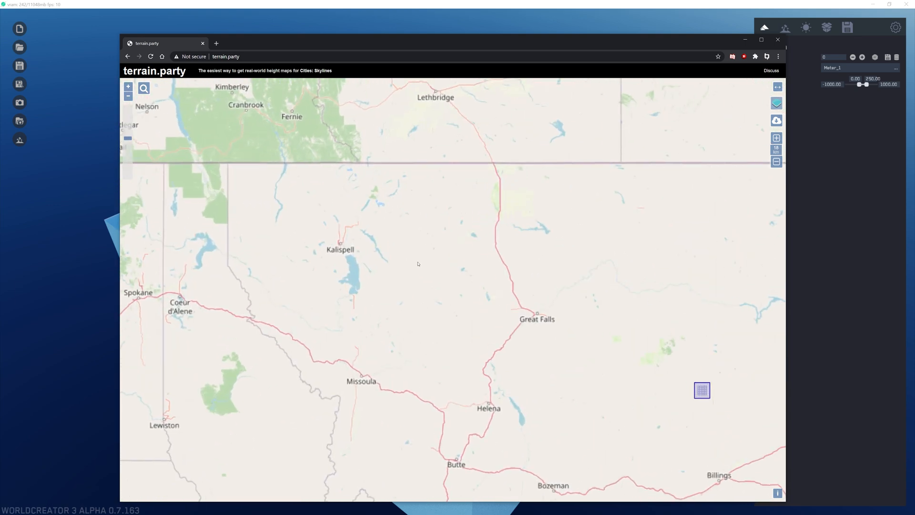
drag(353, 194, 378, 205)
scroll(378, 204, up, 1)
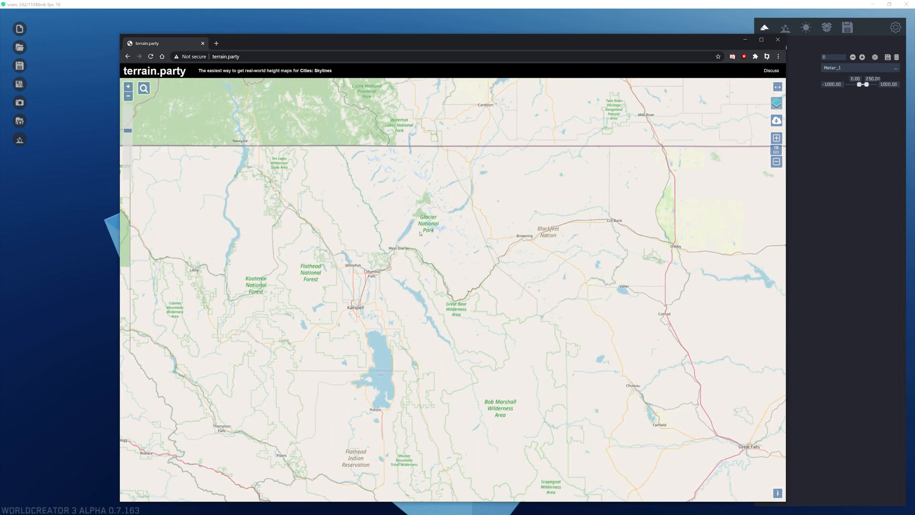
scroll(421, 233, down, 2)
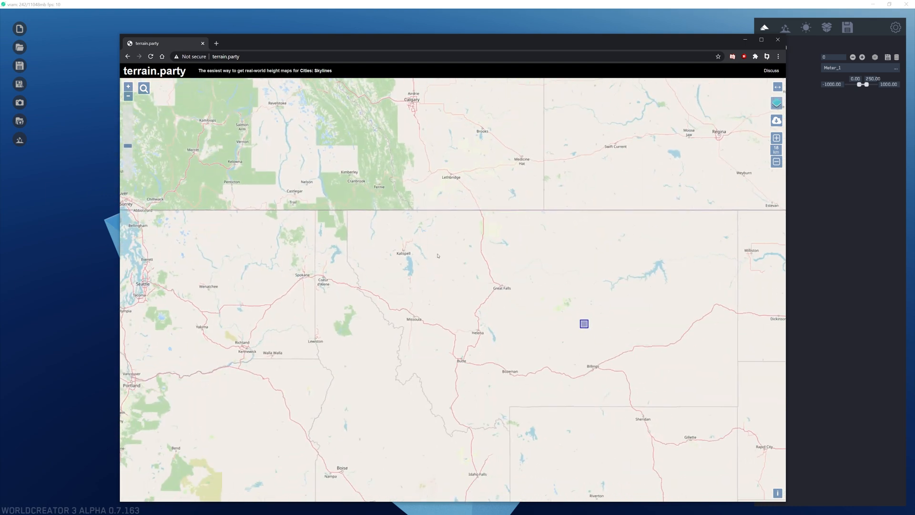
drag(438, 256, 433, 247)
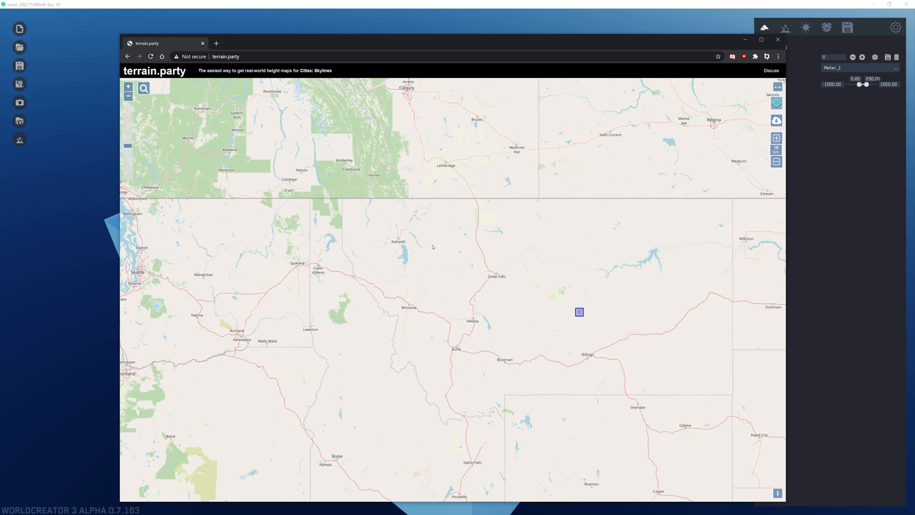
scroll(416, 232, up, 1)
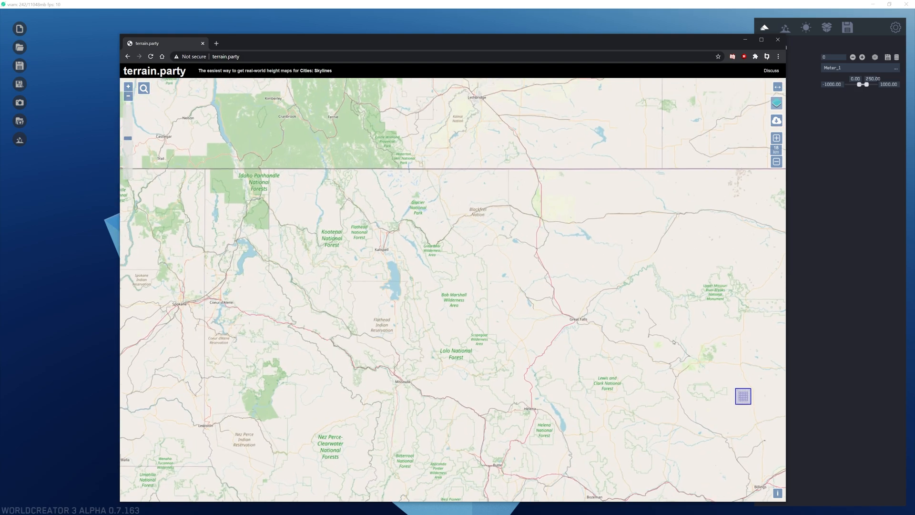
drag(735, 390, 411, 209)
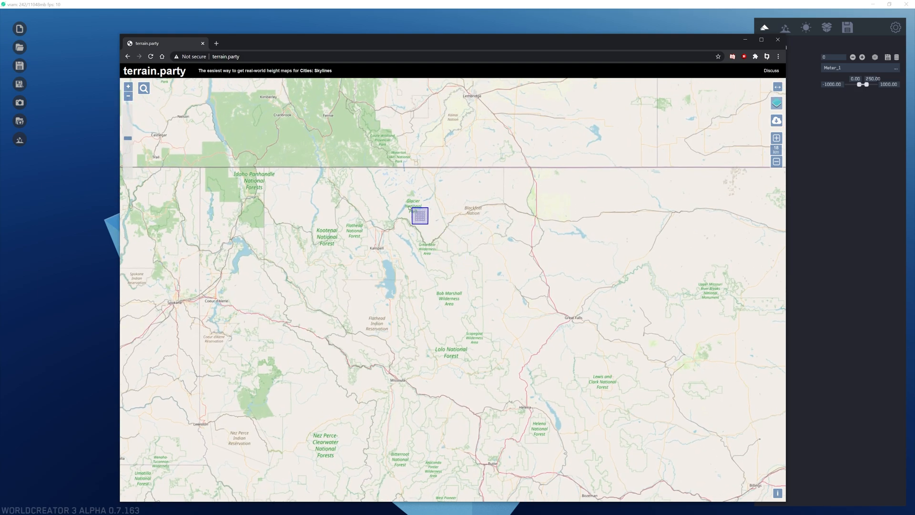
Change the map view of the Glacier National Park area to USGS topographic imagery.
scroll(410, 208, up, 4)
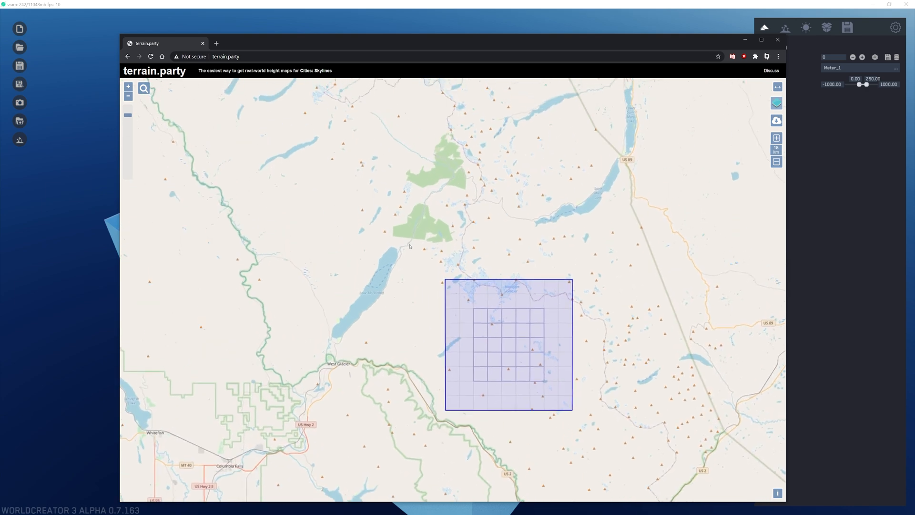
drag(409, 246, 419, 268)
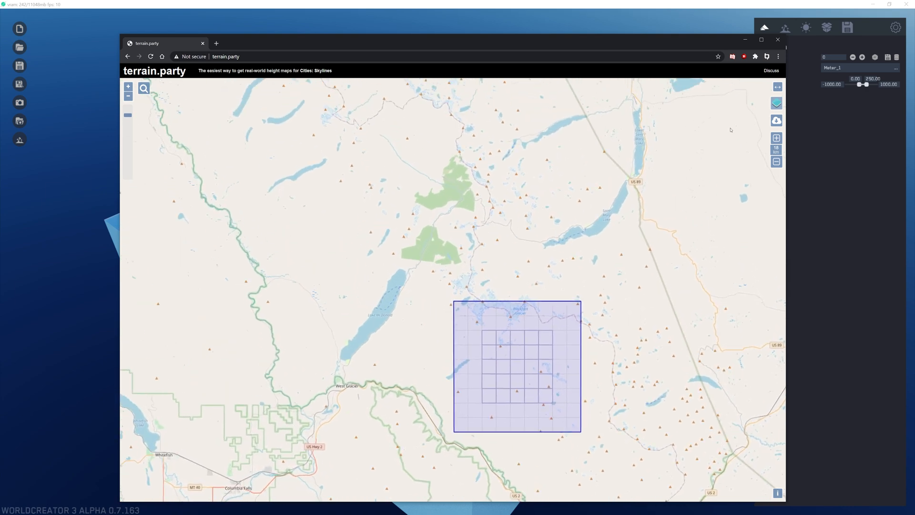
mouse_move(782, 105)
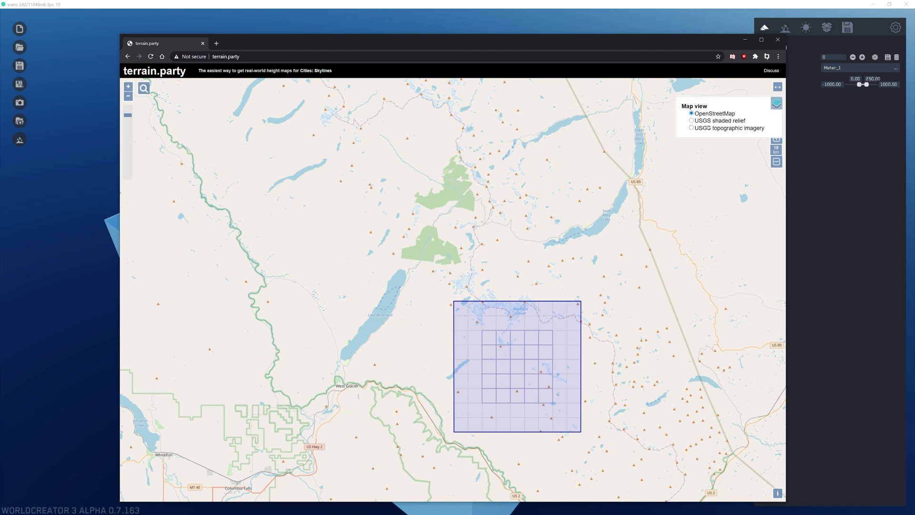
click(692, 128)
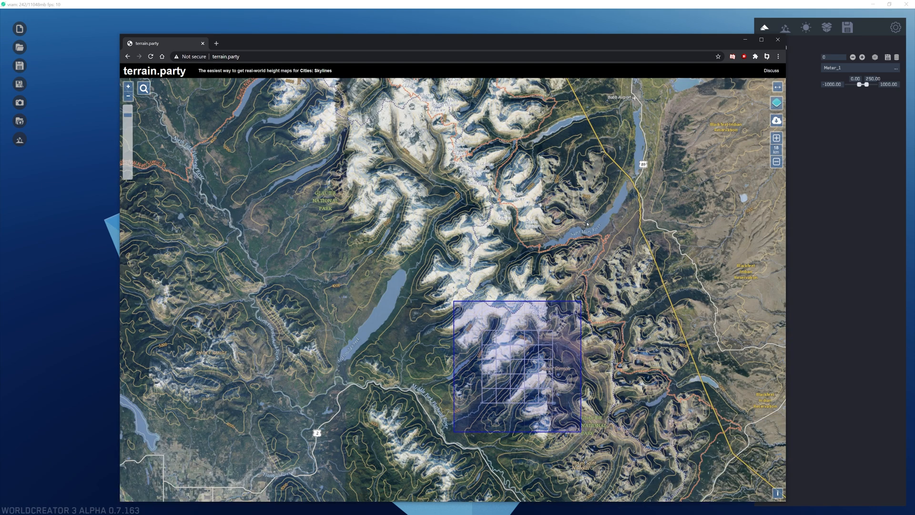
Move the selection square northeast over the mountains just south of Saint Mary Lake and inspect the neighbouring snowy peaks.
drag(538, 256, 529, 268)
drag(509, 368, 619, 280)
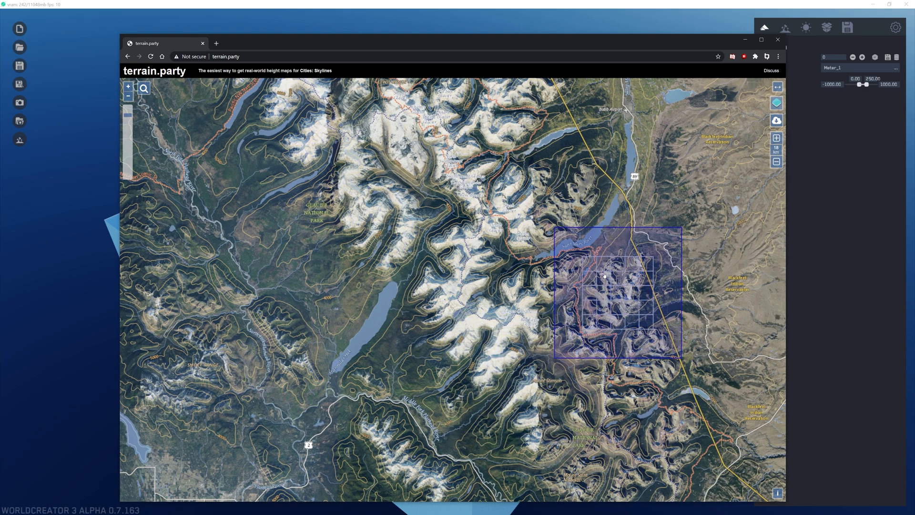
drag(479, 244, 438, 233)
scroll(434, 232, up, 1)
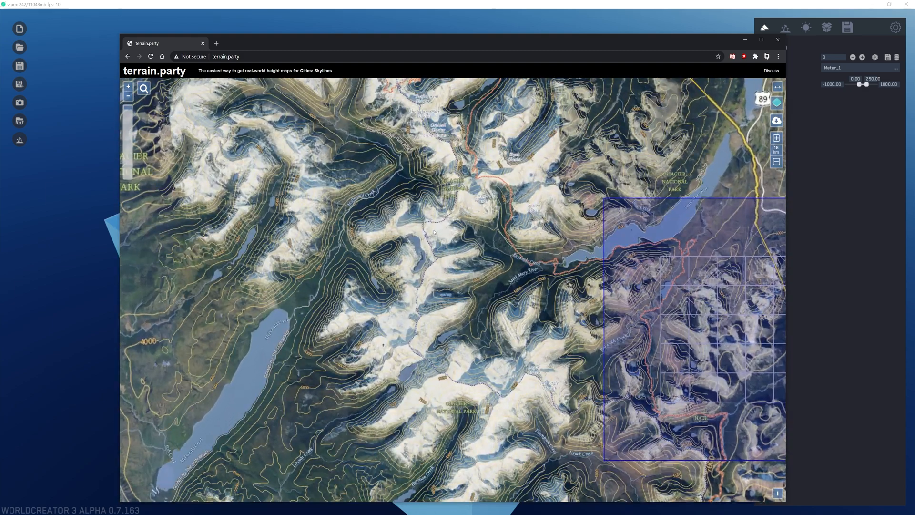
drag(498, 254, 417, 227)
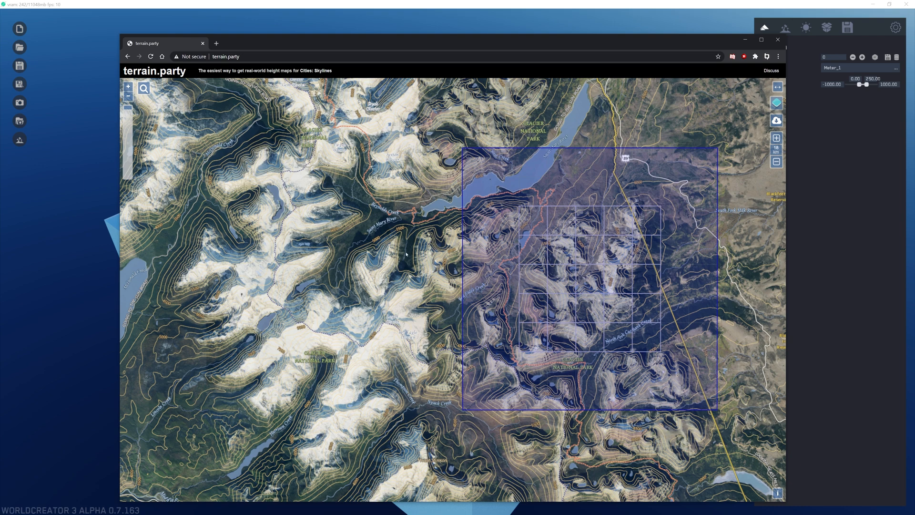
drag(431, 226, 443, 230)
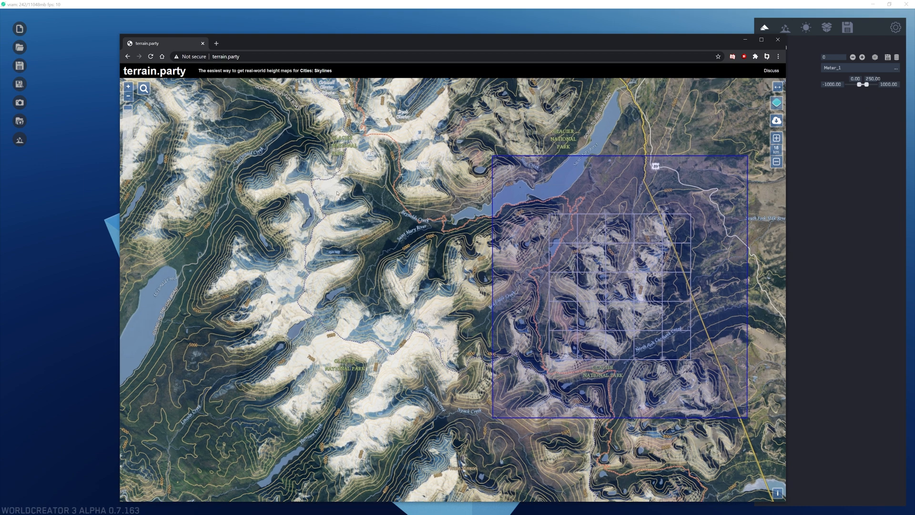
drag(337, 192, 346, 214)
Search Google for "glacier national park" in a new browser tab and show the image results.
click(217, 44)
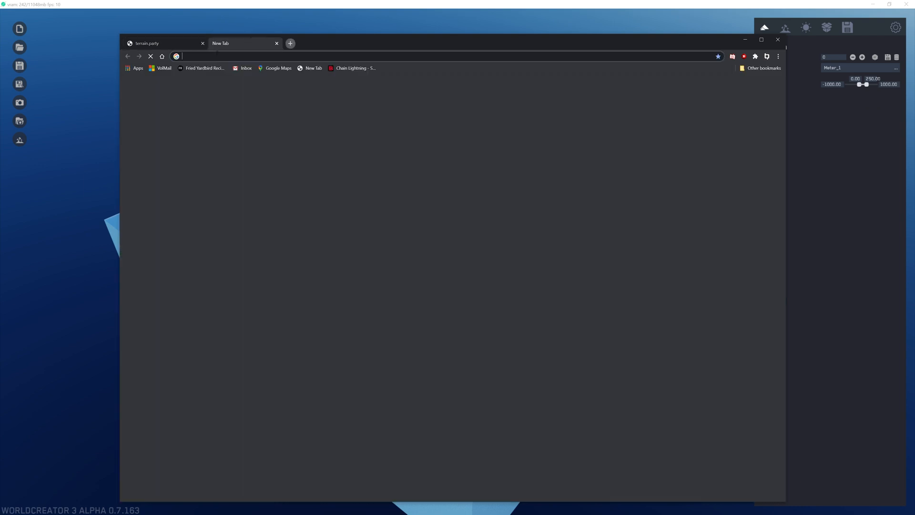
text(gla)
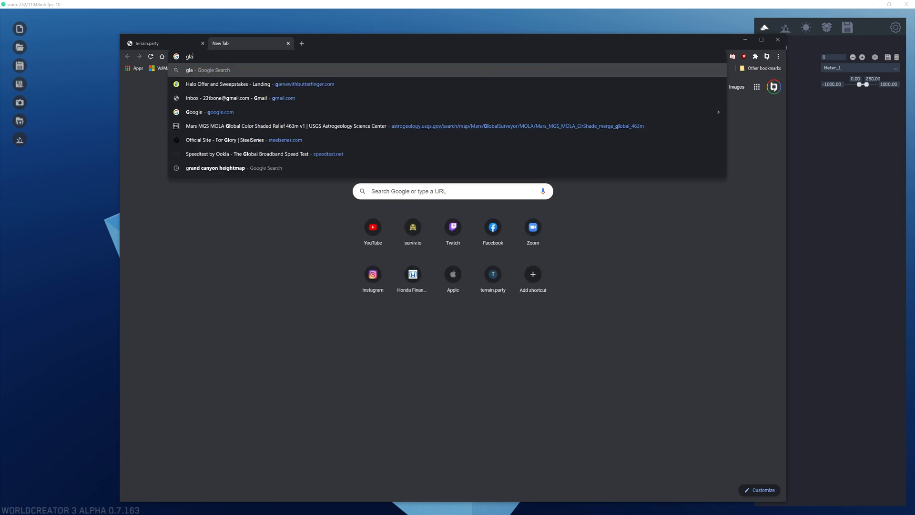
text(cier national )
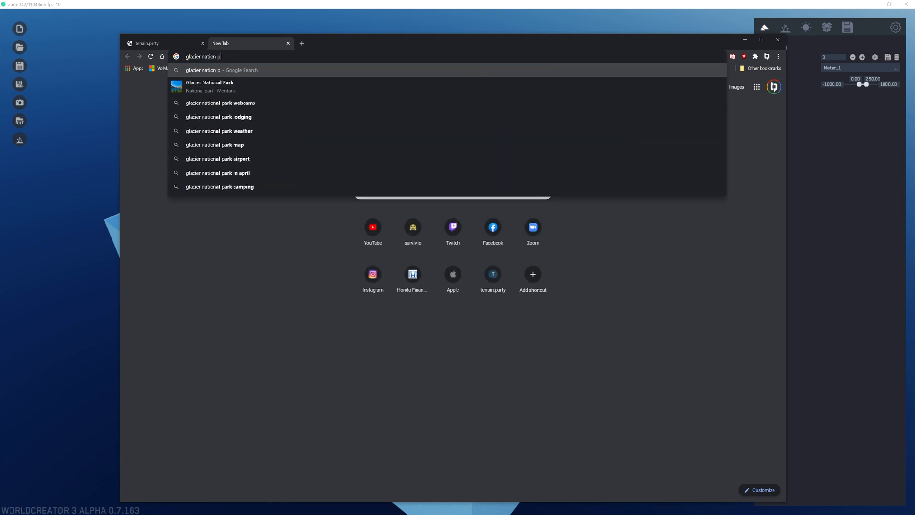
text(p)
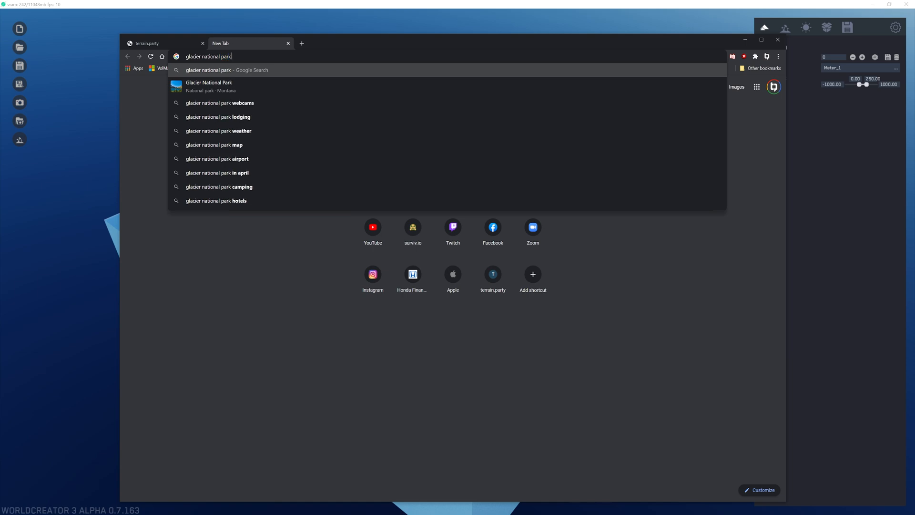
key(Return)
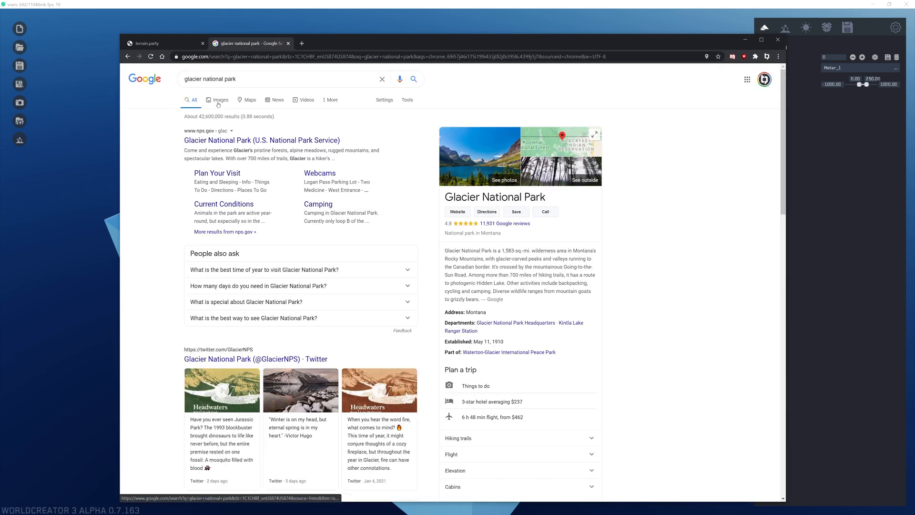
click(219, 99)
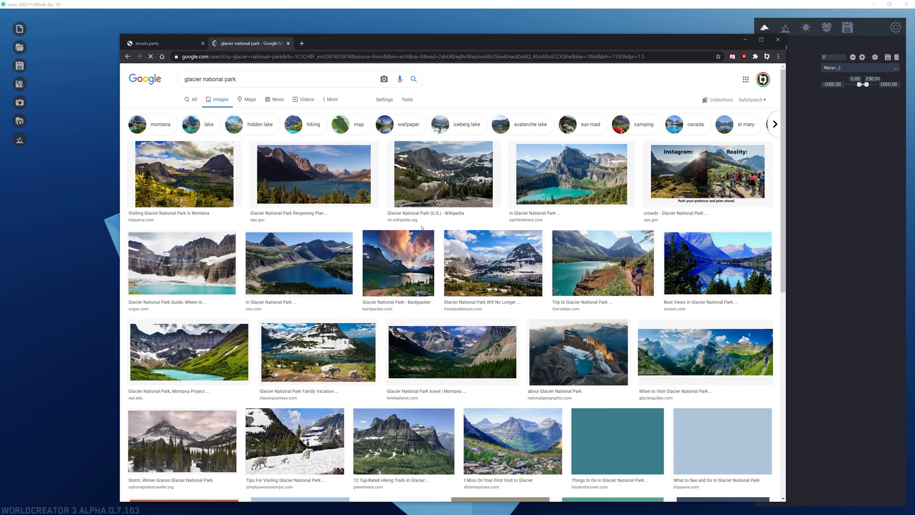
View the Earth Trekkers photo of the turquoise lake at full size in its own tab, and return to the image results.
click(564, 175)
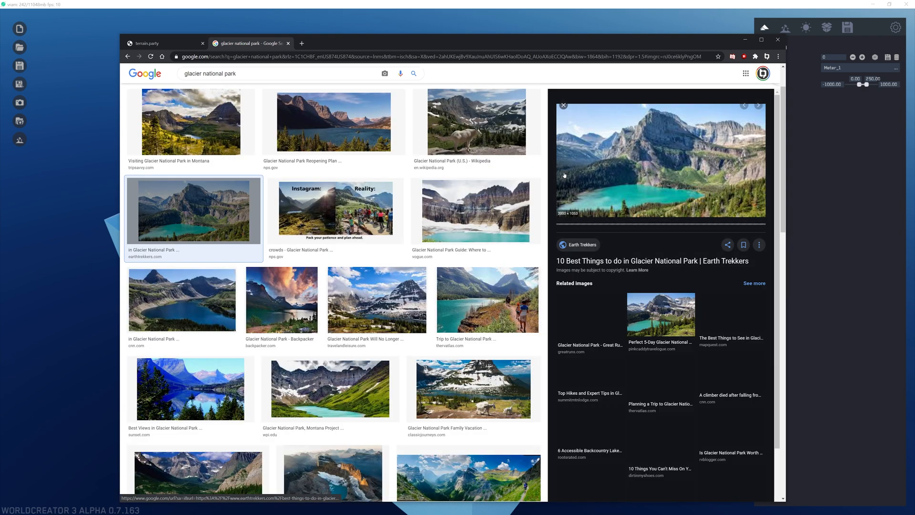
right_click(609, 167)
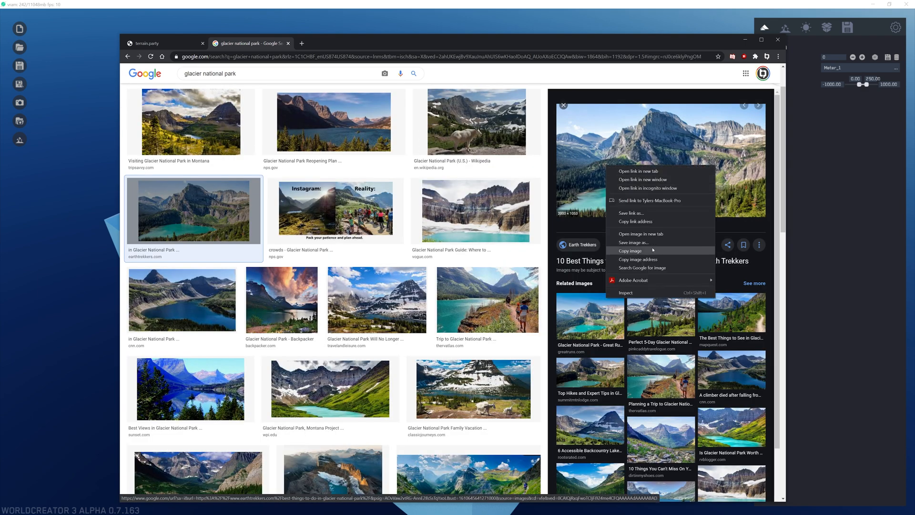
click(640, 234)
click(321, 44)
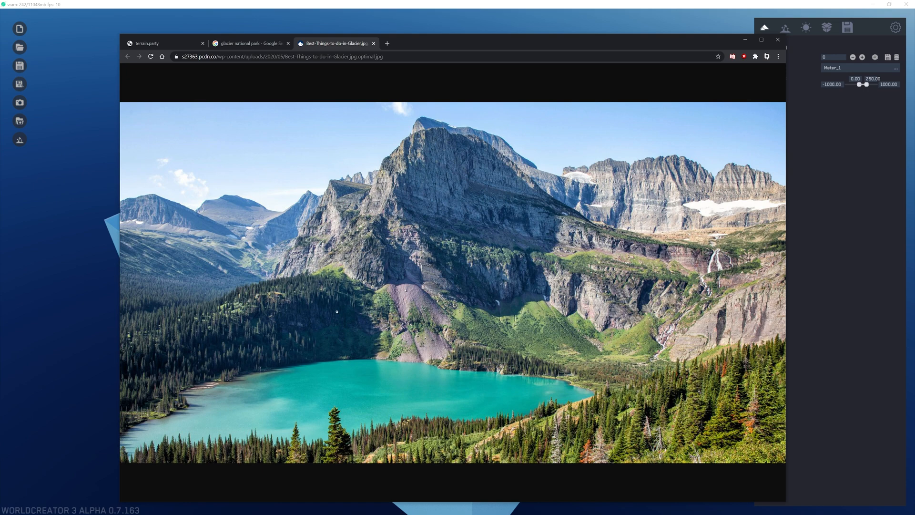
click(236, 44)
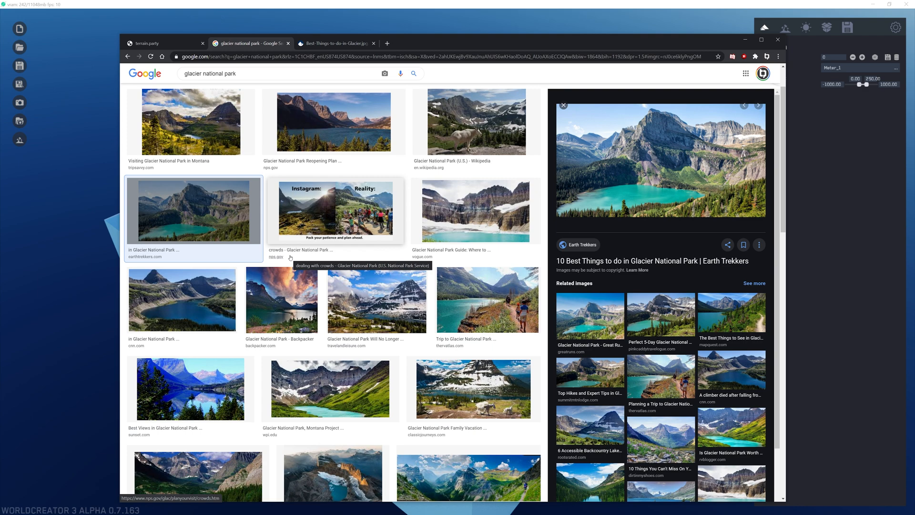
Look through the Glacier National Park image results for reference photos of its mountains, lakes and valleys.
scroll(406, 363, down, 2)
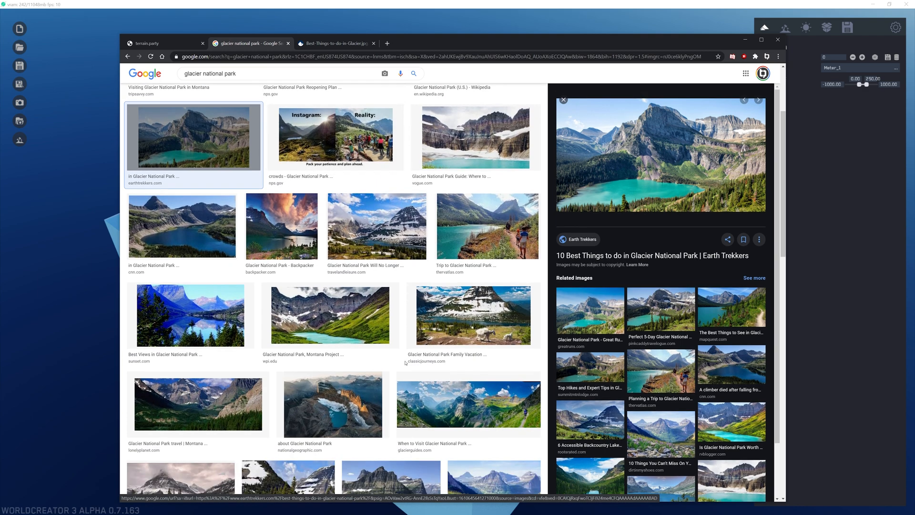
scroll(406, 364, up, 2)
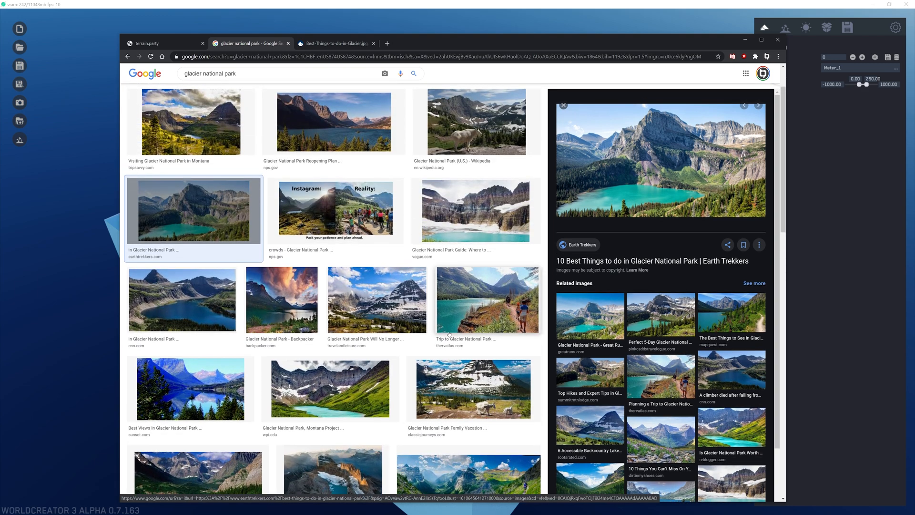
scroll(403, 281, down, 4)
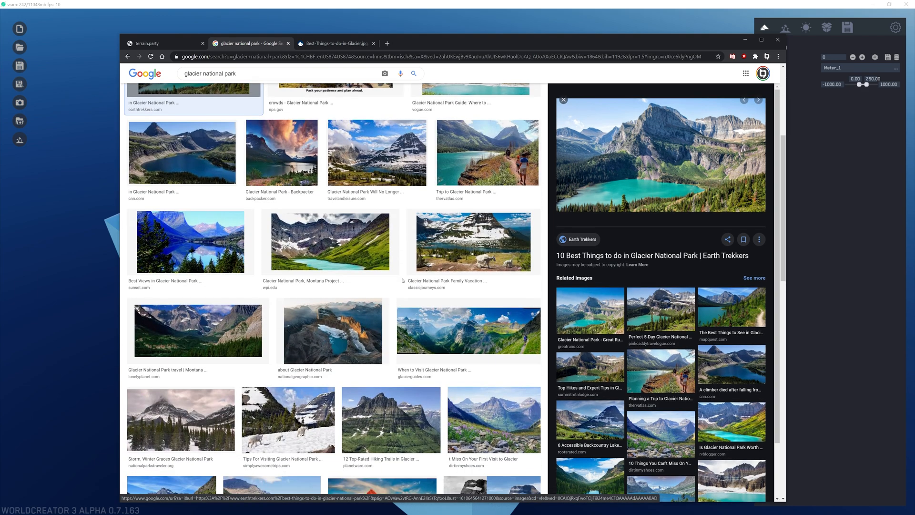
scroll(403, 281, down, 3)
scroll(399, 343, down, 2)
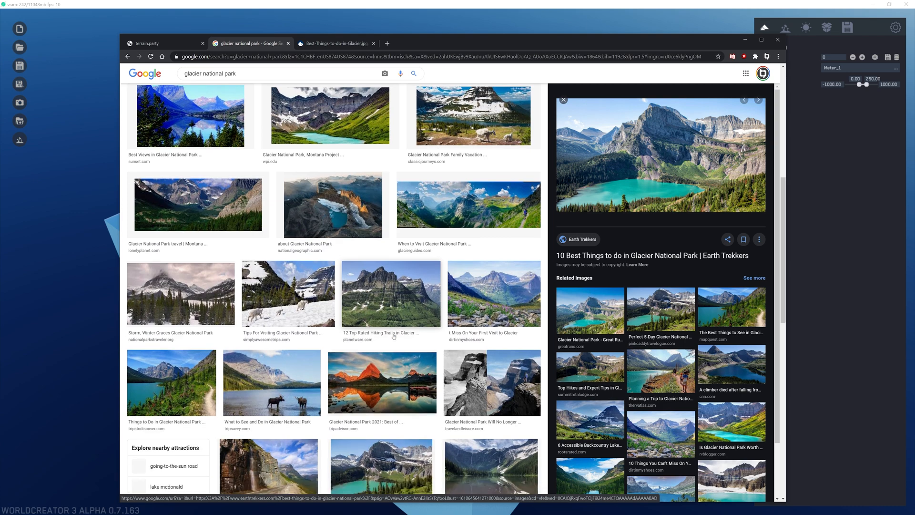
scroll(394, 324, down, 1)
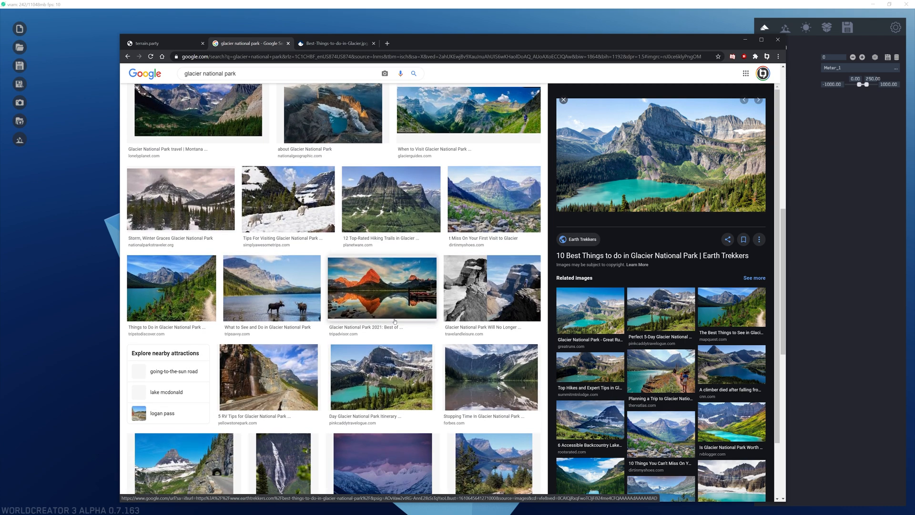
scroll(391, 319, down, 2)
scroll(386, 309, up, 5)
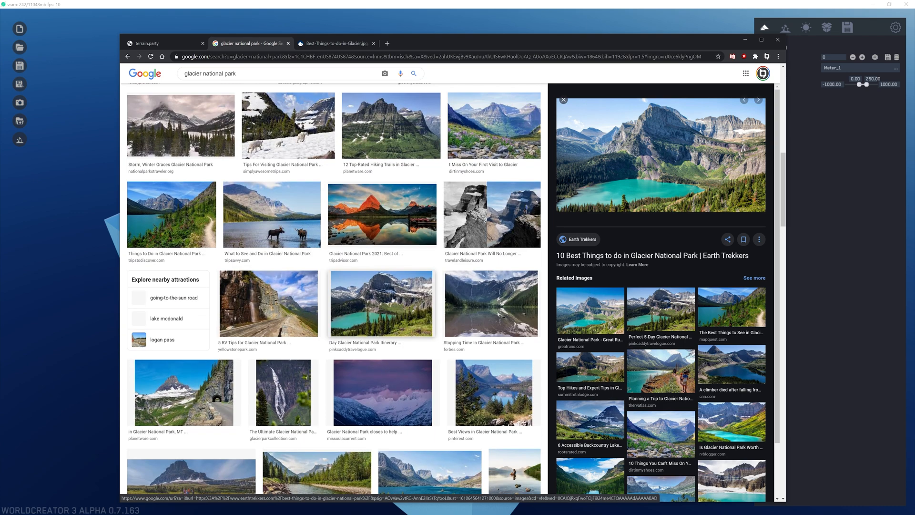
scroll(392, 182, up, 5)
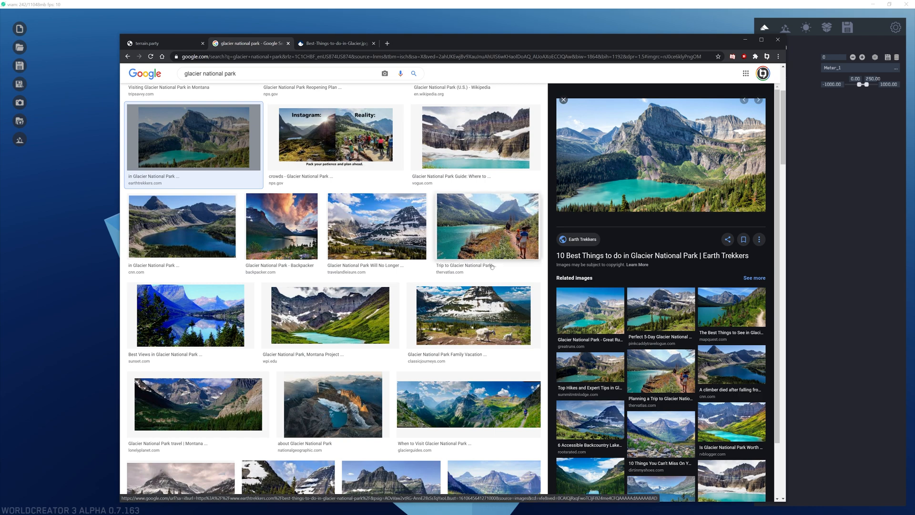
scroll(496, 296, down, 3)
scroll(499, 313, down, 1)
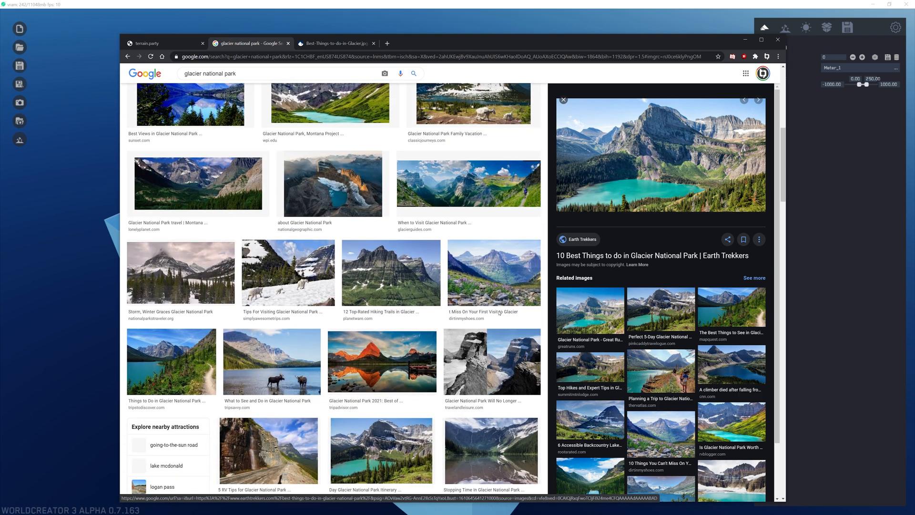
scroll(385, 361, down, 5)
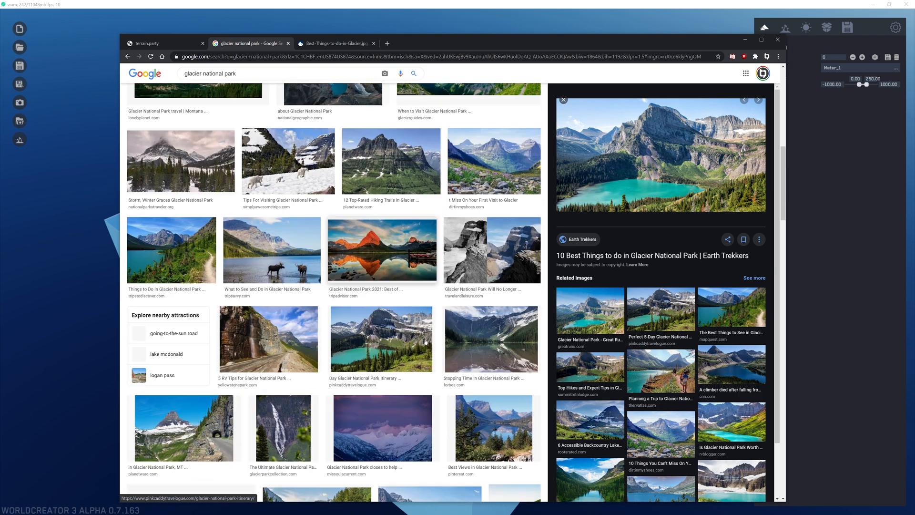
scroll(385, 361, down, 2)
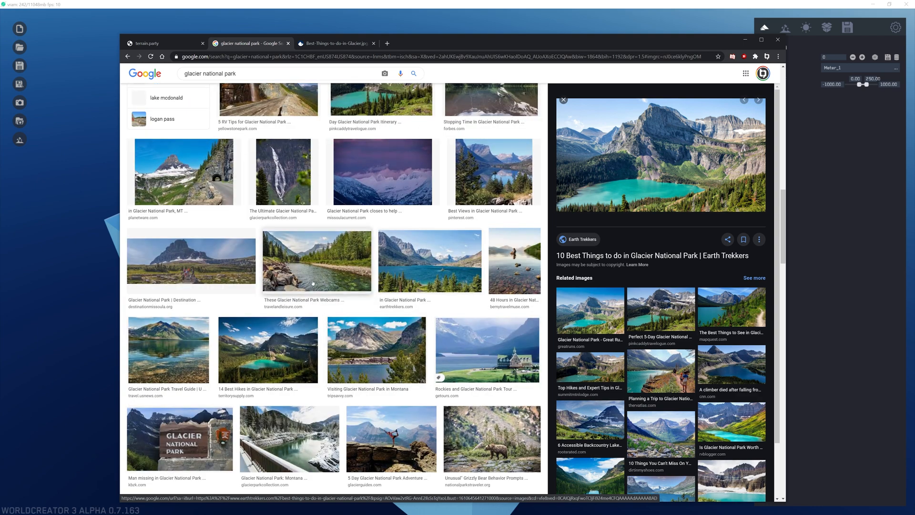
scroll(166, 287, down, 2)
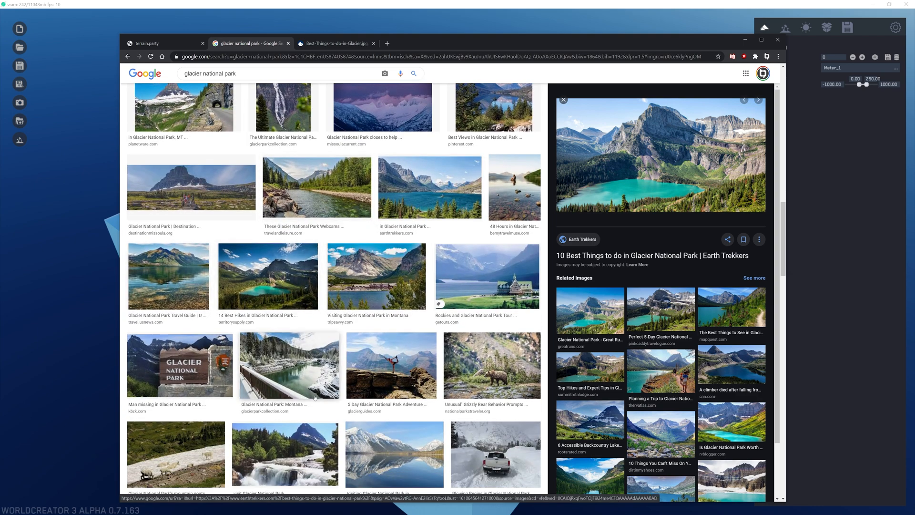
scroll(334, 367, down, 4)
scroll(372, 369, down, 4)
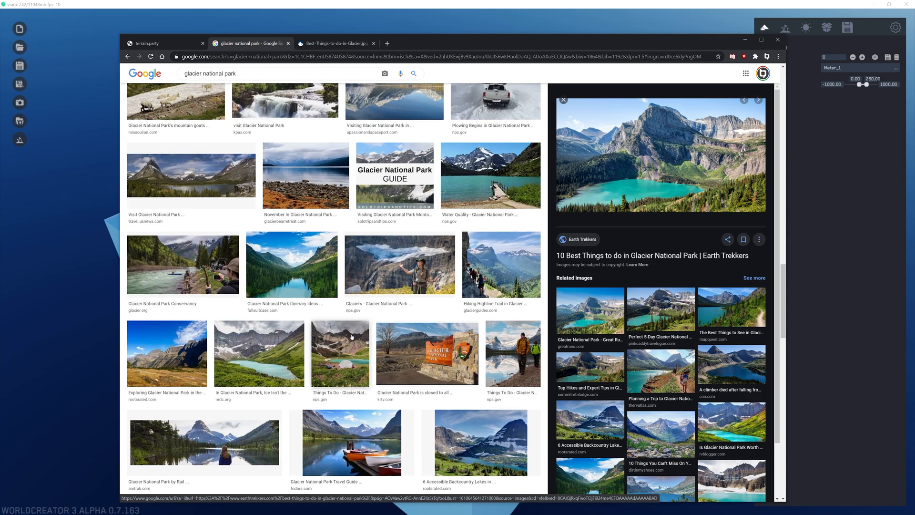
scroll(399, 305, up, 1)
scroll(399, 304, up, 15)
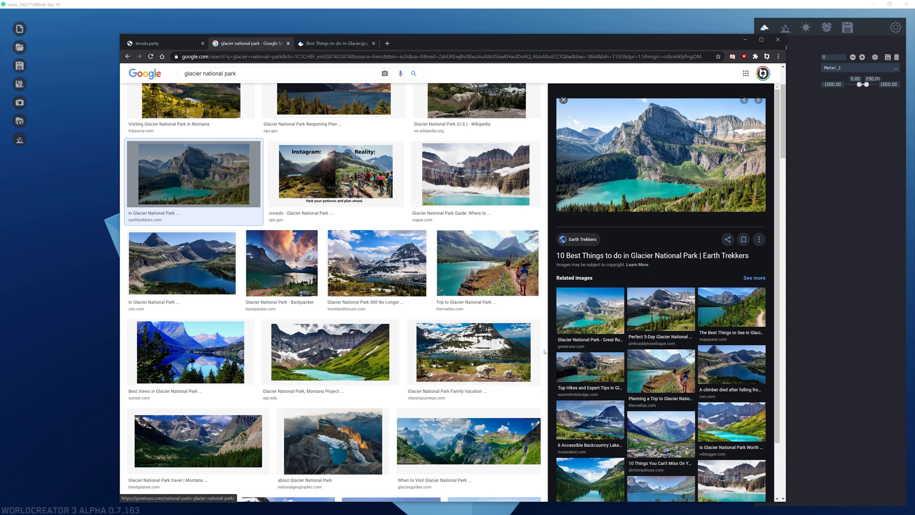
scroll(385, 311, up, 2)
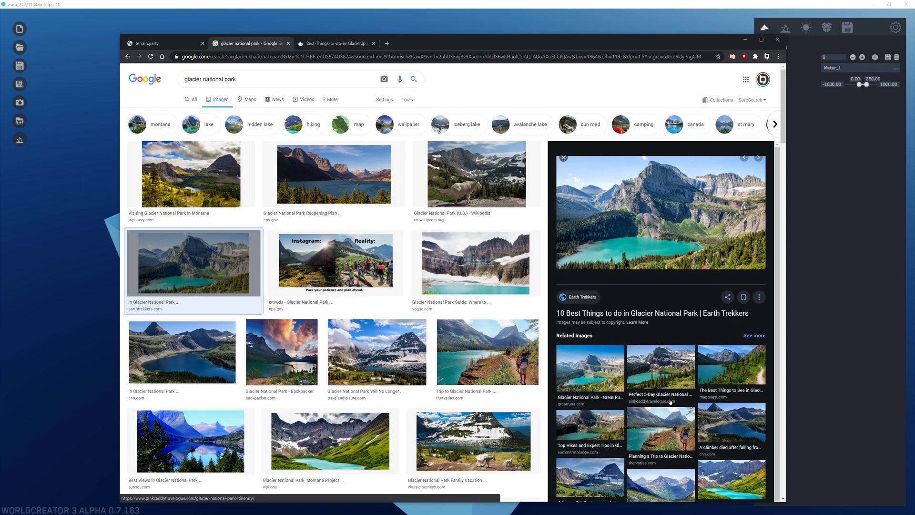
View the related RVBlogger photo "Is Glacier National Park Worth Visiting?" at full size in its own tab.
scroll(733, 409, down, 1)
click(733, 408)
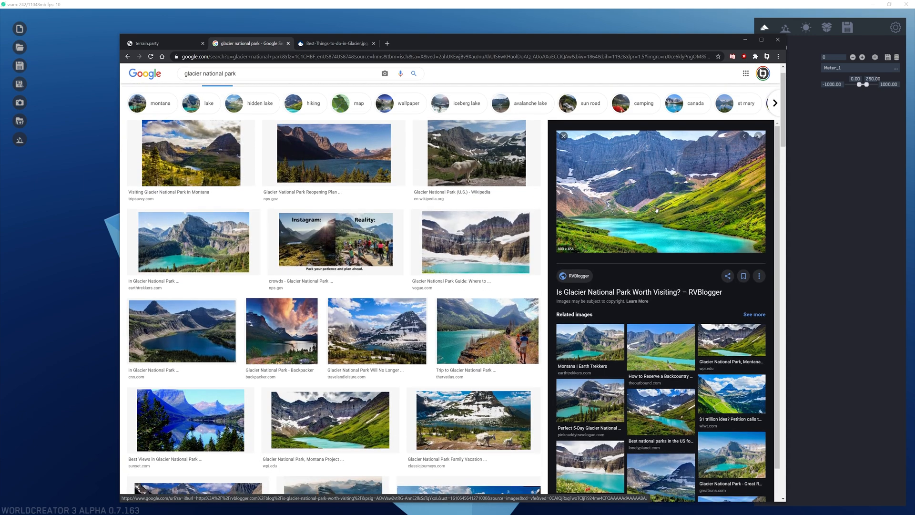
right_click(658, 193)
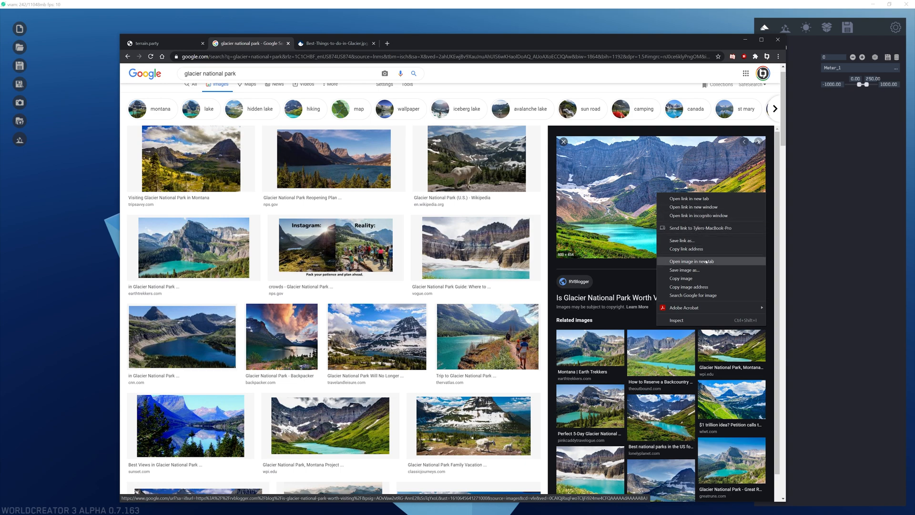
click(691, 261)
click(404, 44)
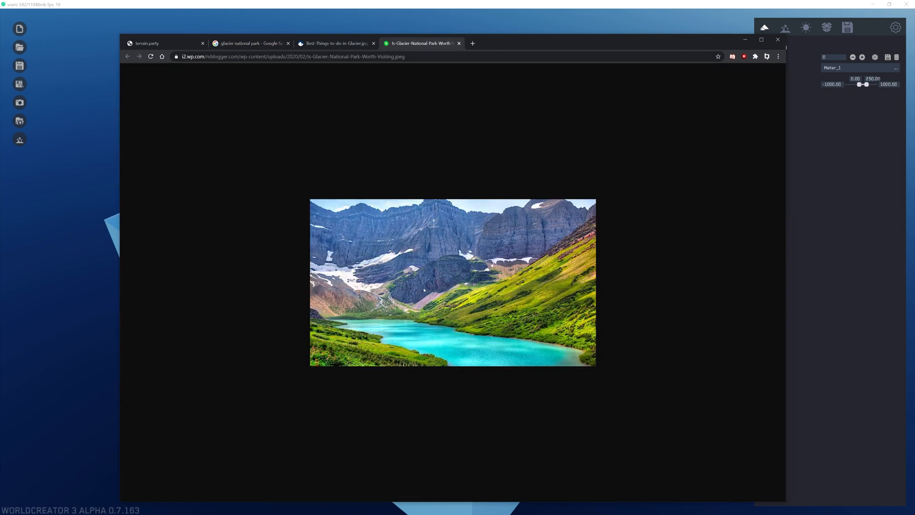
Revisit the full-size Earth Trekkers lake photo and close both full-size photo tabs.
click(337, 48)
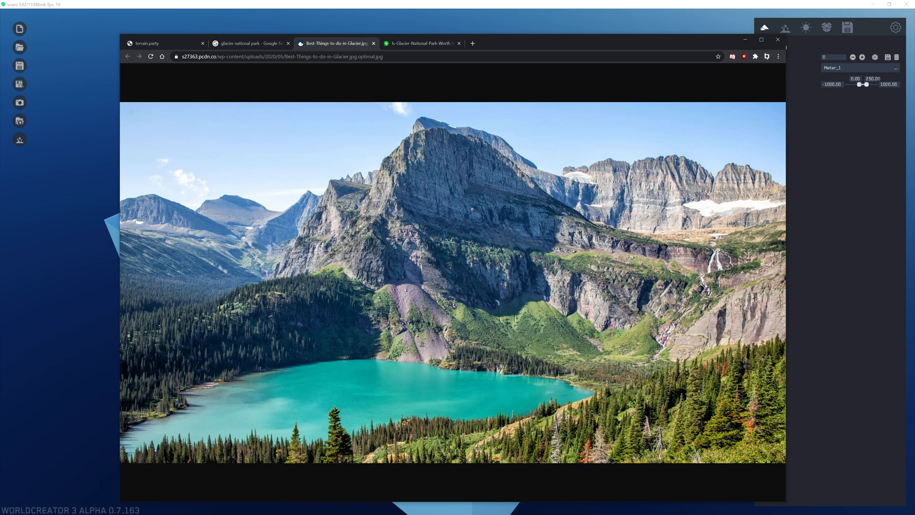
click(374, 44)
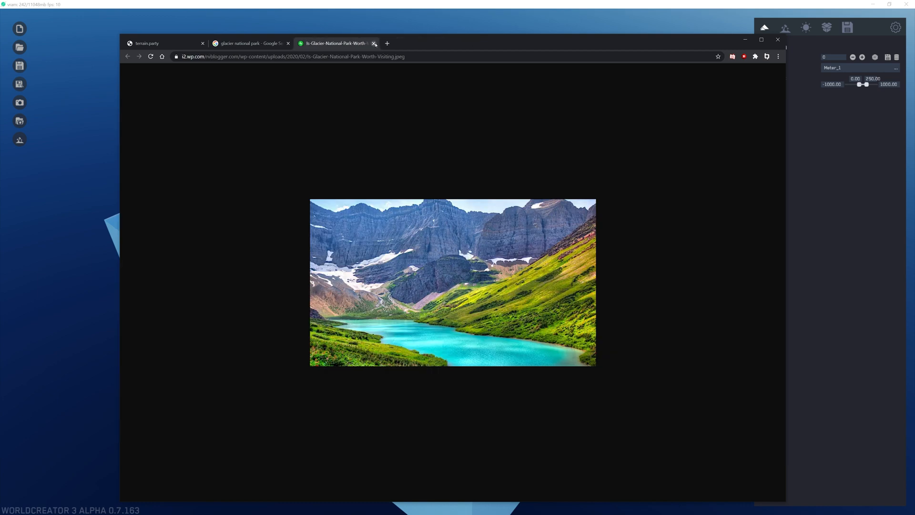
click(374, 43)
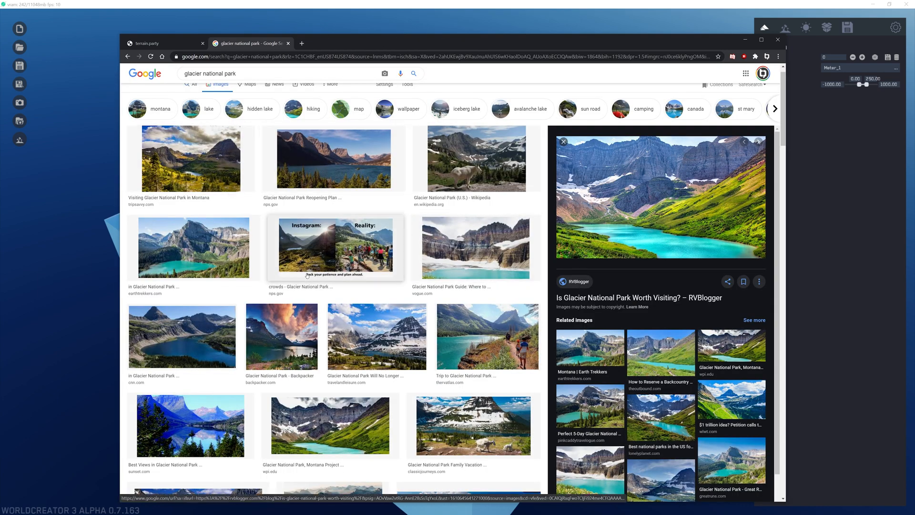
Examine further Glacier National Park image results for terrain shapes, vegetation and snow cover, and return to the start of the results.
scroll(343, 317, down, 1)
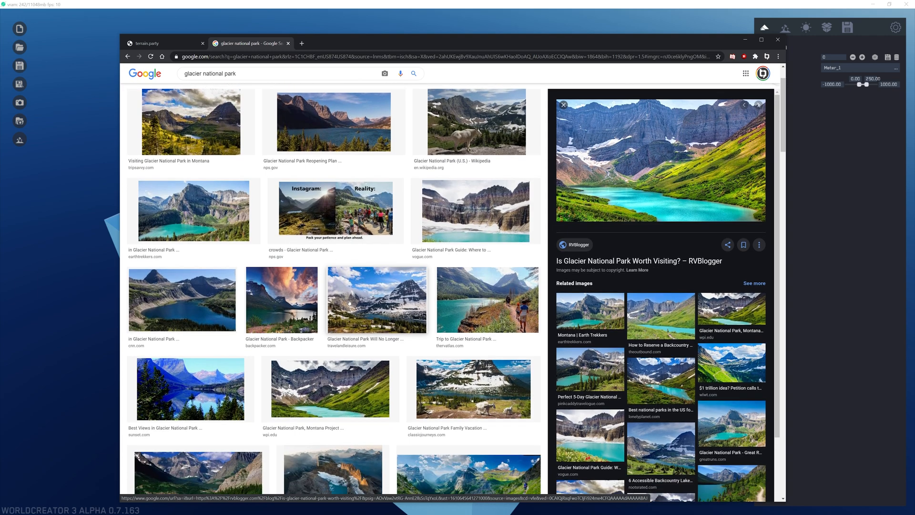
scroll(350, 302, down, 4)
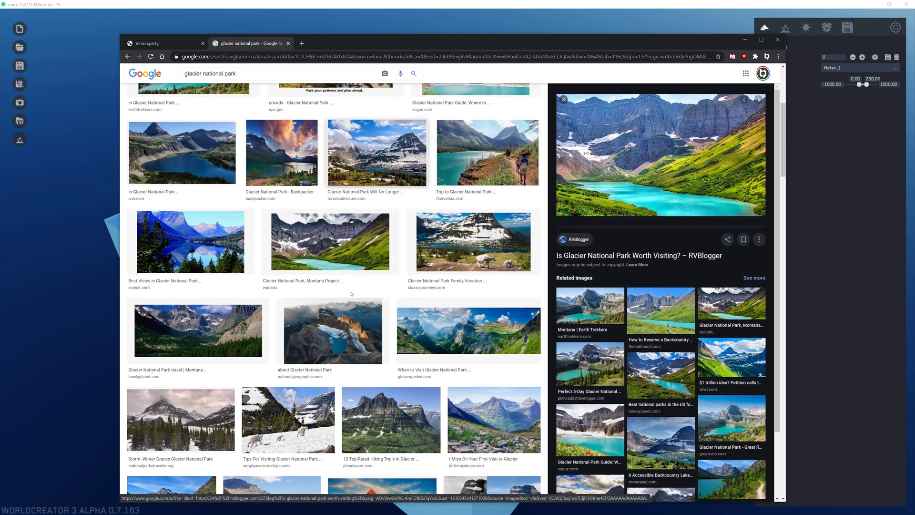
scroll(351, 293, down, 4)
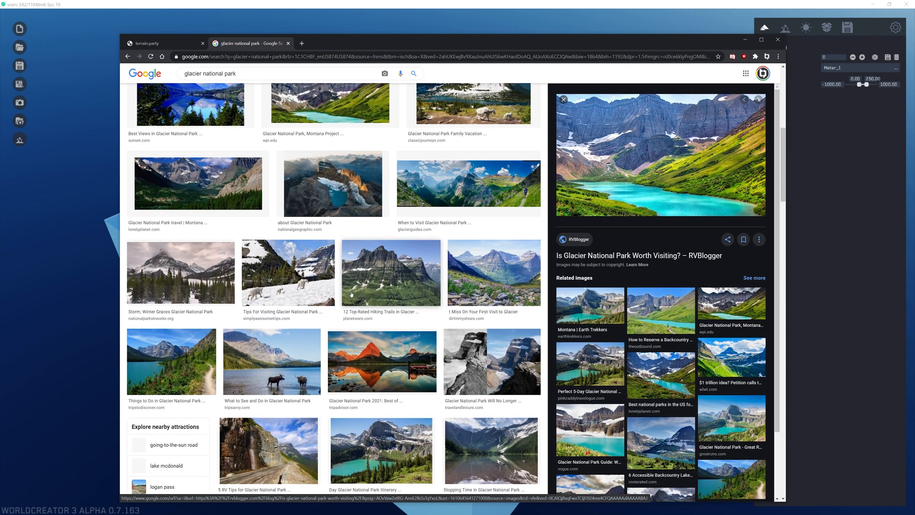
scroll(352, 285, down, 9)
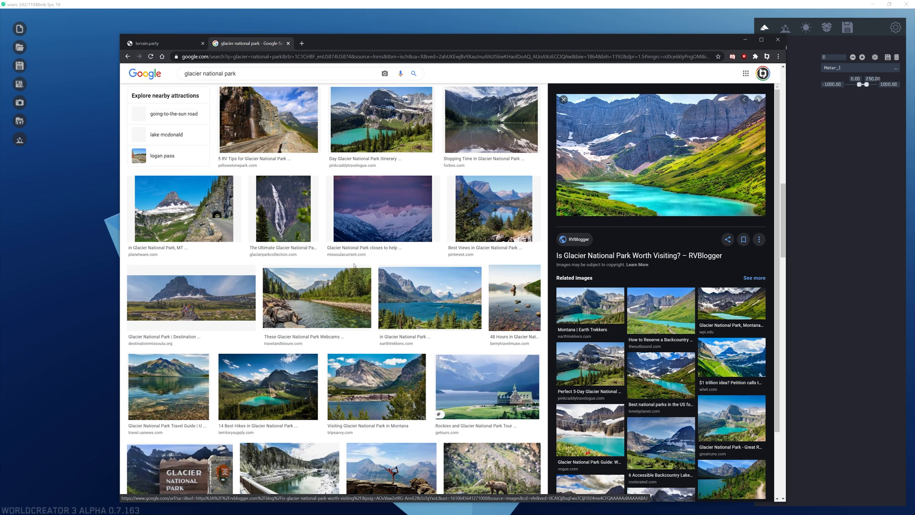
scroll(355, 265, down, 5)
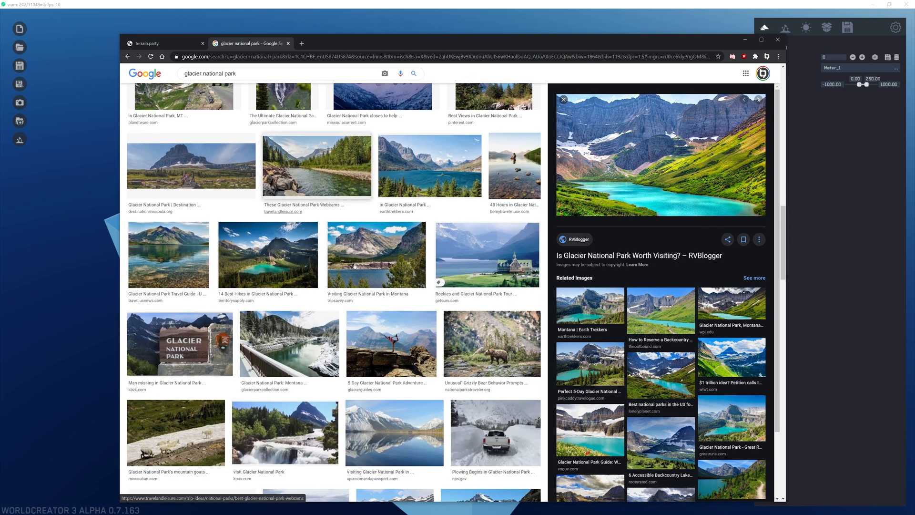
scroll(354, 266, down, 2)
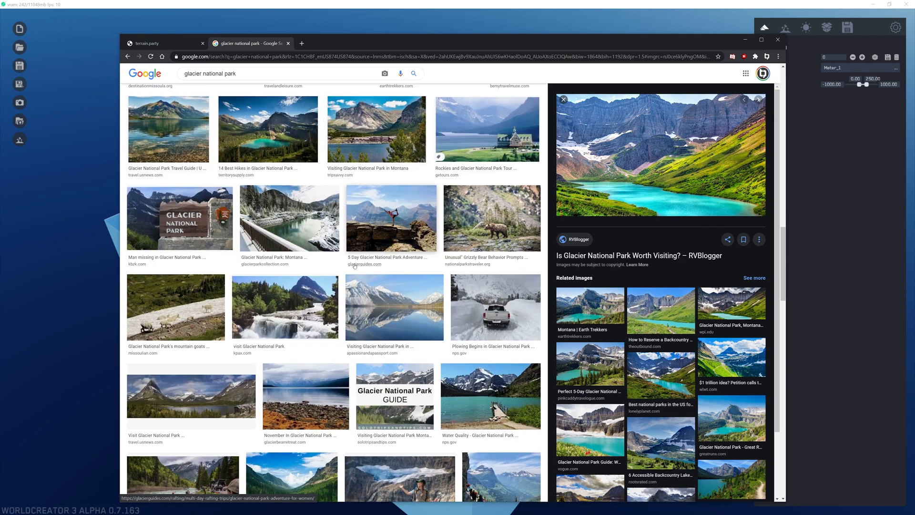
scroll(355, 262, down, 4)
scroll(356, 262, up, 15)
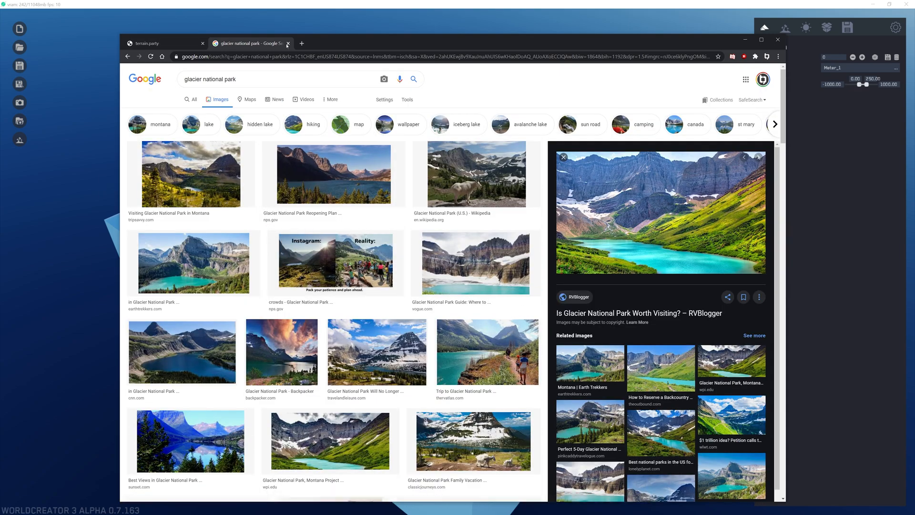
Close the image search and open Google Maps in a new browser tab.
click(288, 44)
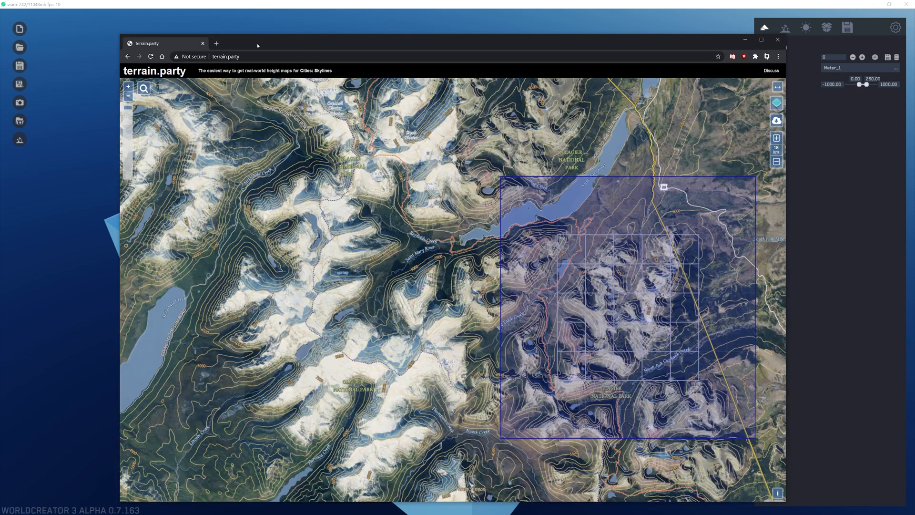
click(218, 43)
click(224, 55)
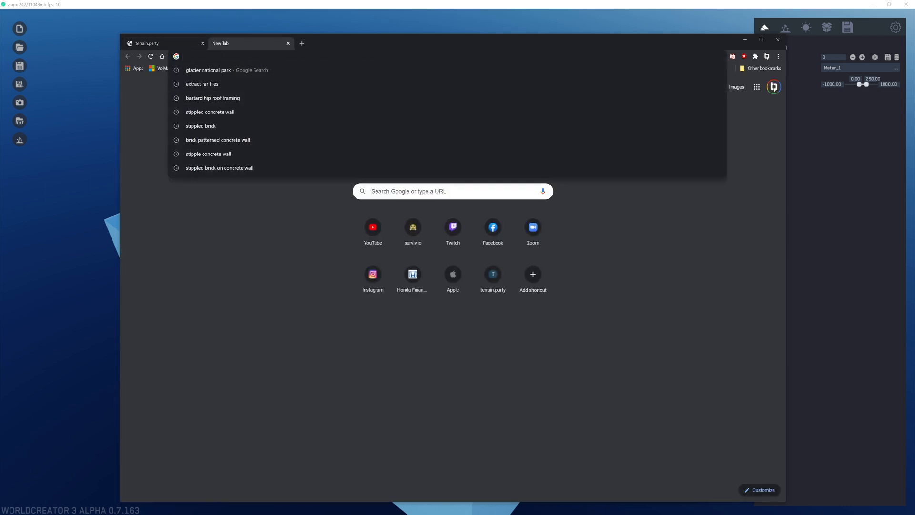
text(maps)
key(Return)
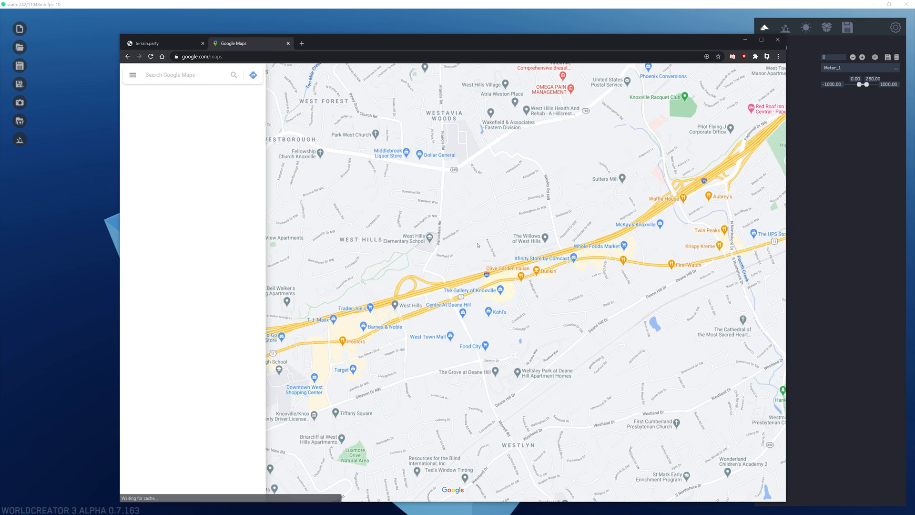
Locate Glacier National Park in northwestern Montana on the map and show it in satellite imagery with the side panel collapsed.
scroll(478, 245, down, 7)
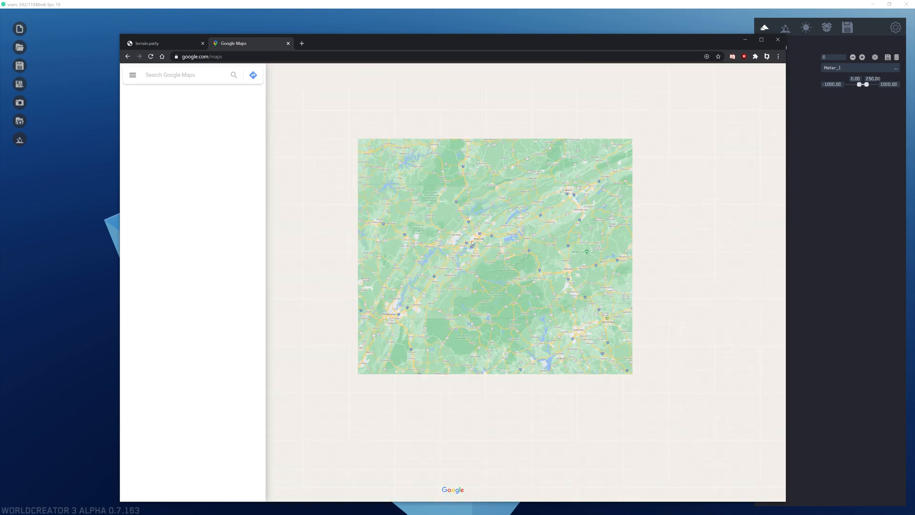
scroll(472, 243, down, 3)
drag(411, 153, 647, 346)
scroll(352, 203, up, 1)
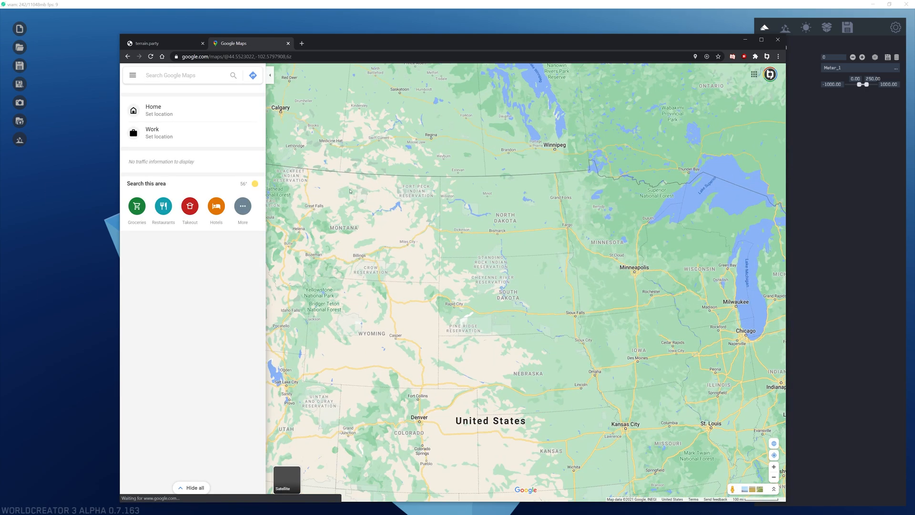
drag(352, 202, 492, 234)
scroll(438, 224, up, 4)
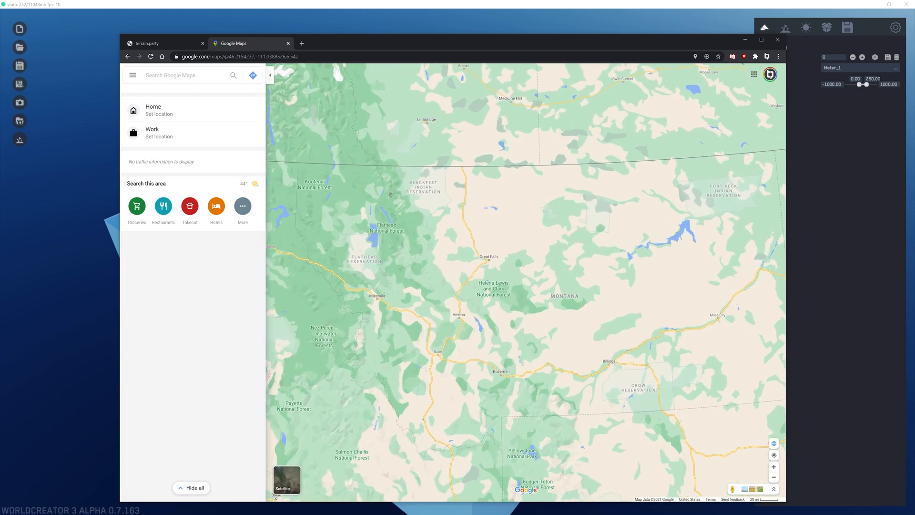
scroll(422, 177, up, 3)
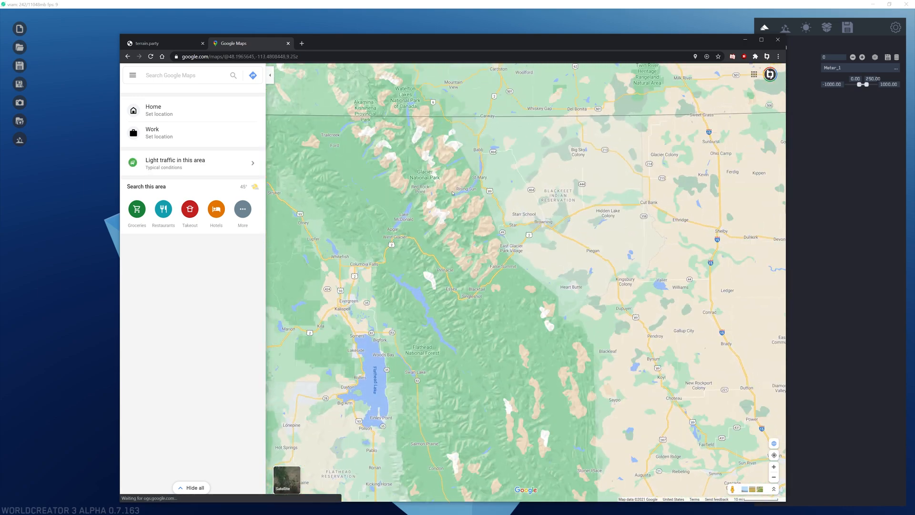
click(286, 478)
click(271, 75)
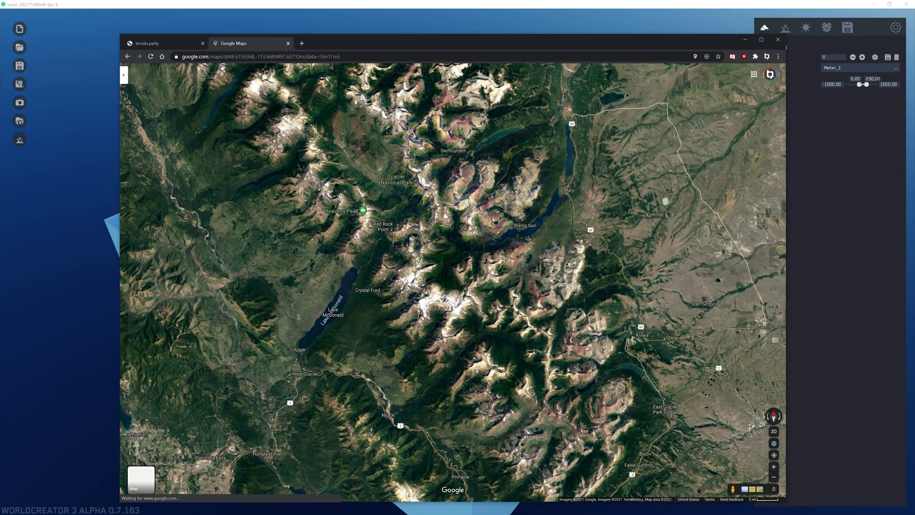
Switch the satellite imagery to 3D and examine the reddish mountain slopes along the north shore of Saint Mary Lake.
scroll(355, 224, up, 3)
click(774, 431)
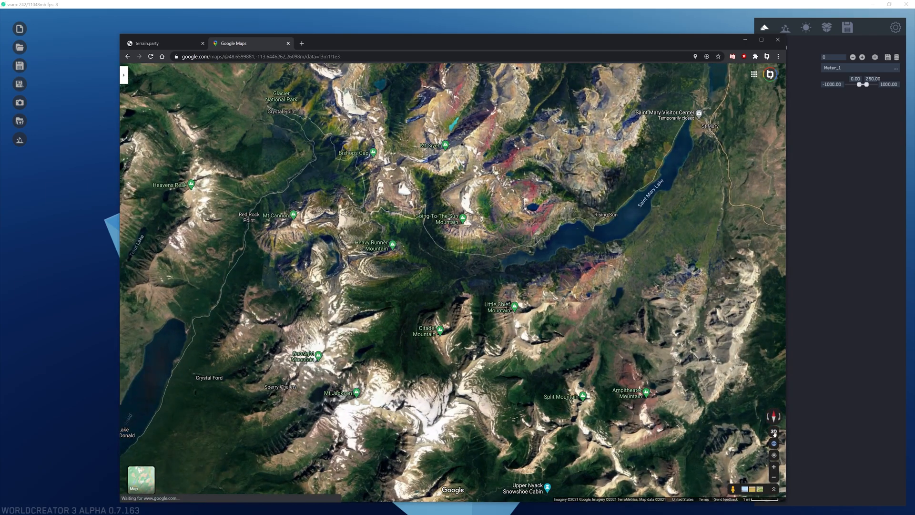
scroll(447, 256, up, 3)
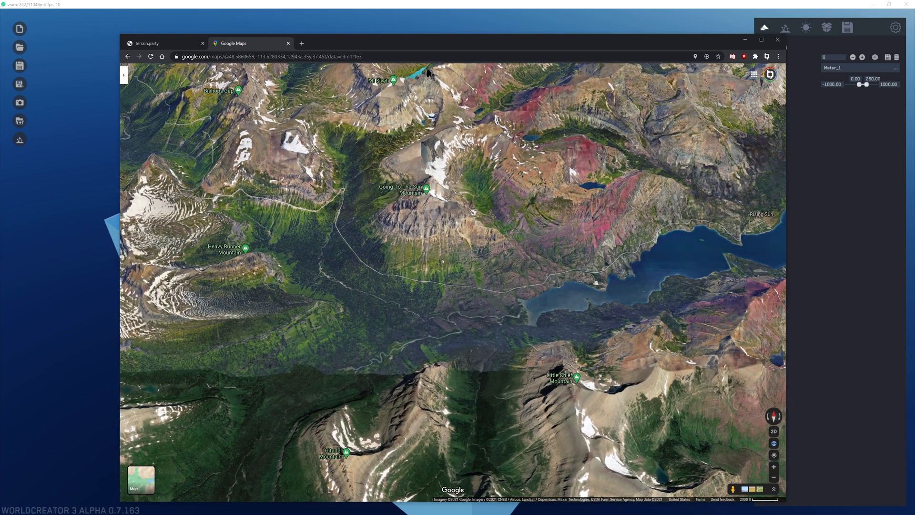
scroll(443, 261, up, 3)
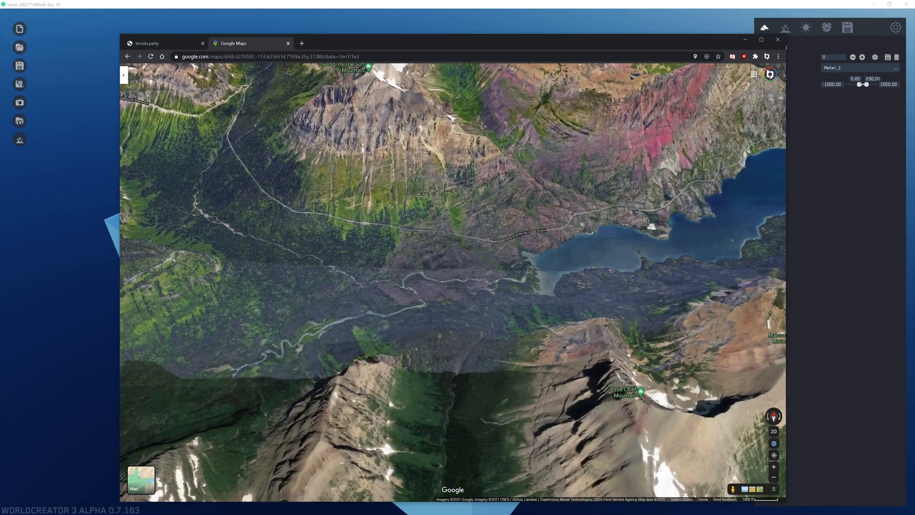
scroll(418, 196, up, 3)
scroll(589, 168, up, 3)
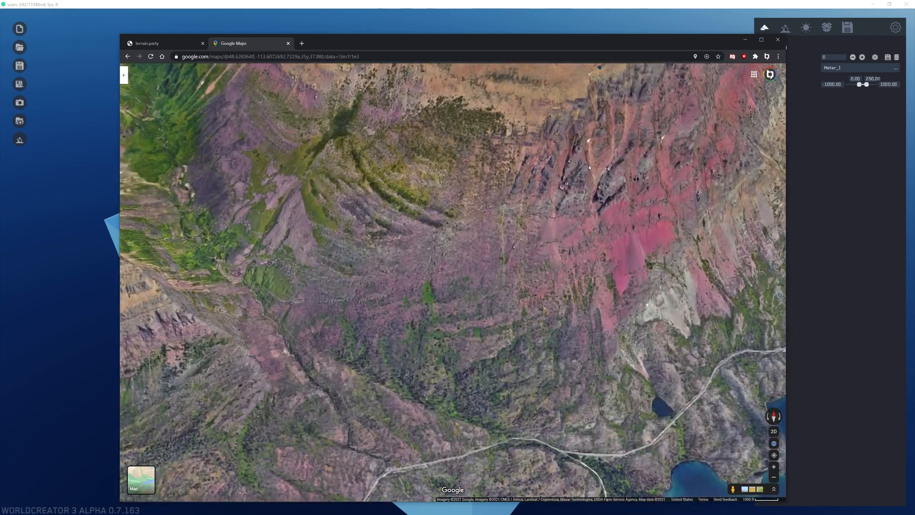
drag(615, 246, 450, 241)
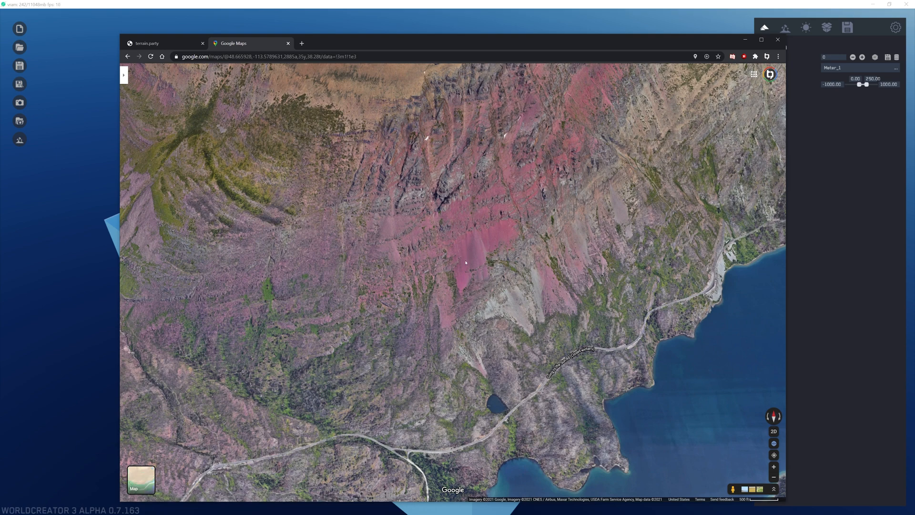
scroll(480, 249, down, 5)
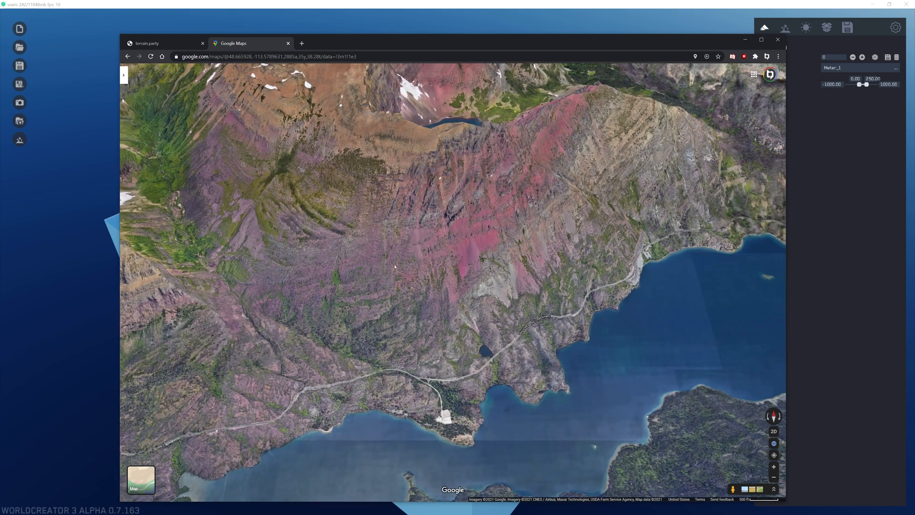
Examine the cliffs of Going-to-the-Sun Mountain up close for rock strata, scree, erosion channels and vegetation.
scroll(290, 268, up, 4)
scroll(407, 245, up, 4)
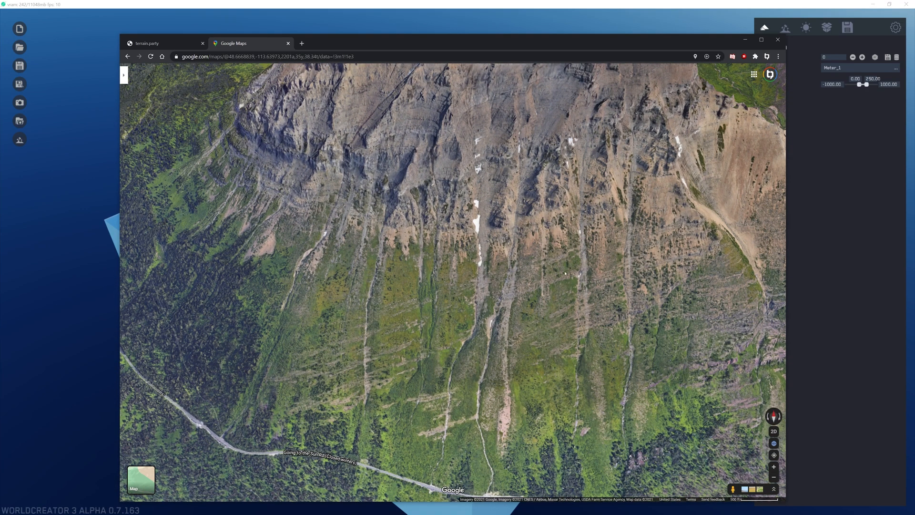
drag(630, 325, 462, 288)
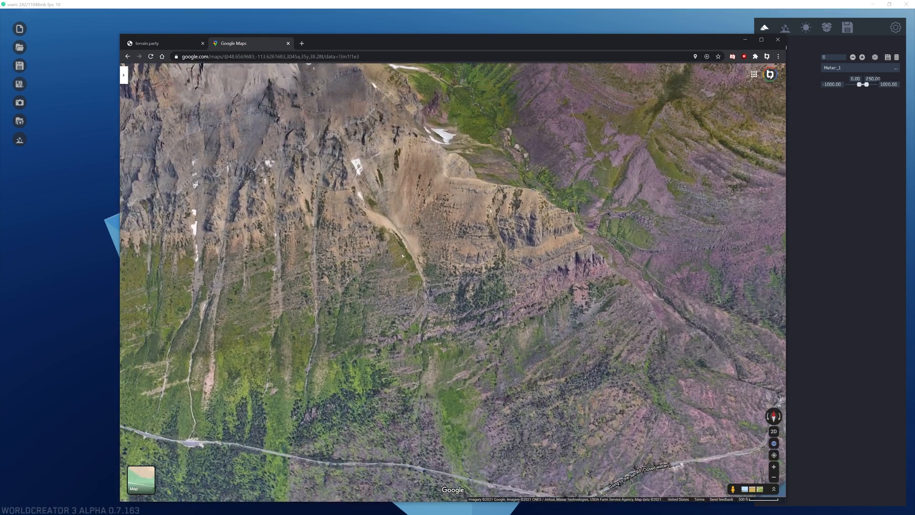
drag(402, 256, 692, 347)
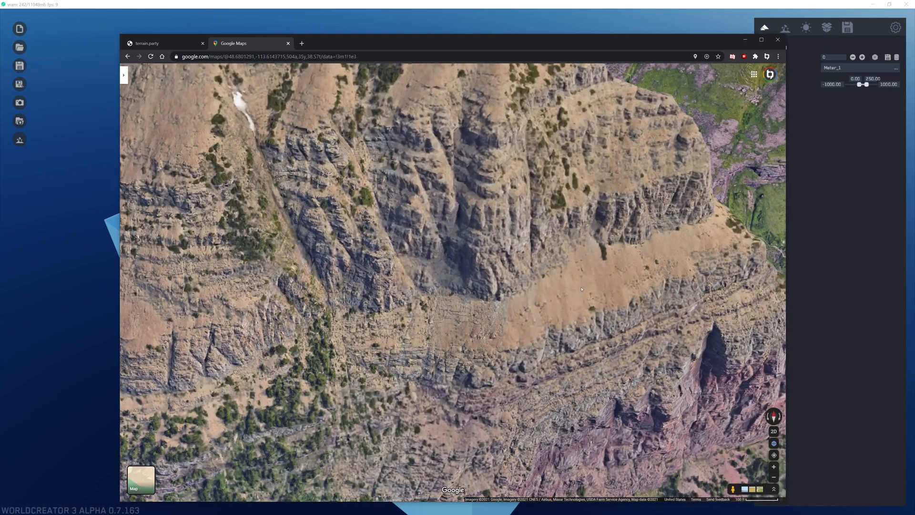
scroll(497, 164, up, 3)
scroll(642, 258, up, 2)
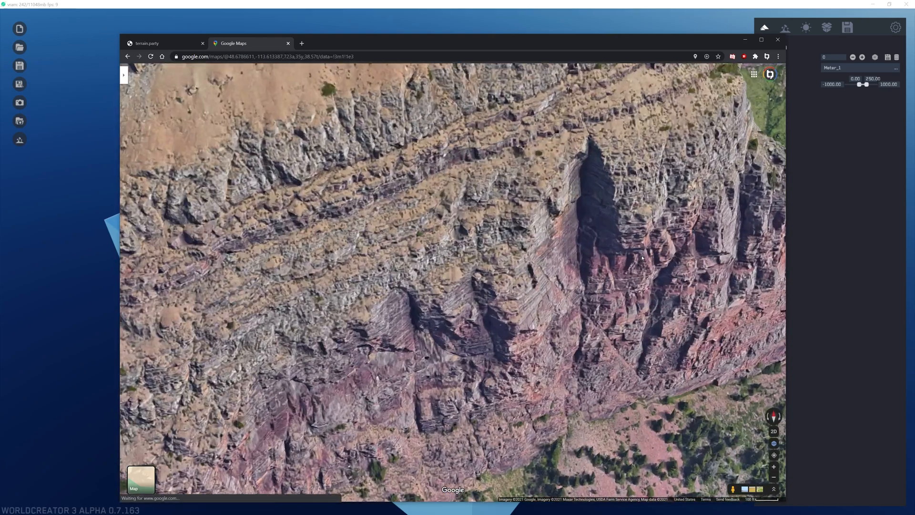
scroll(643, 259, up, 1)
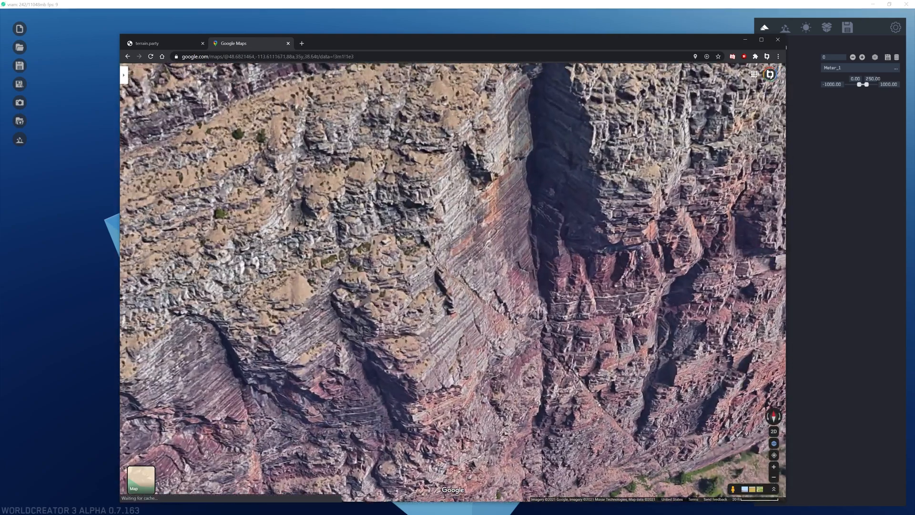
Survey the valley between Going-to-the-Sun Mountain, Heavy Runner Mountain and the western end of Saint Mary Lake.
scroll(640, 256, down, 5)
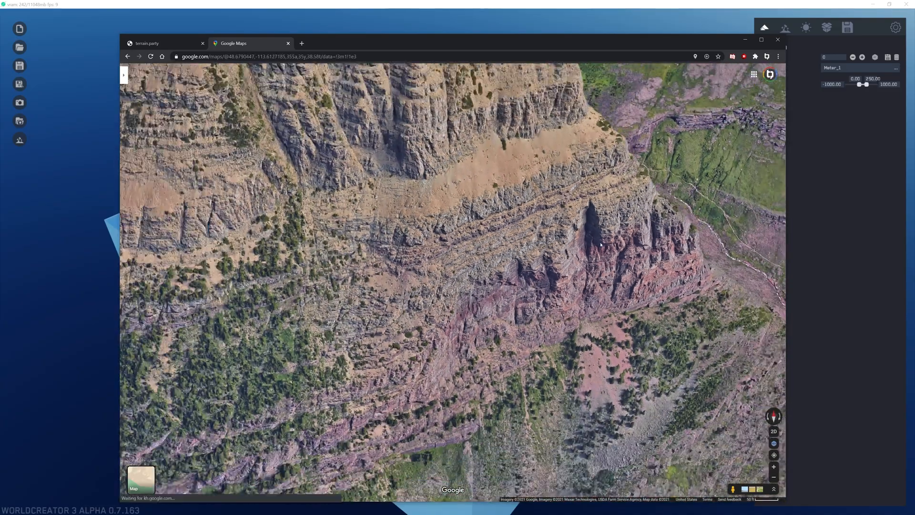
scroll(601, 245, down, 5)
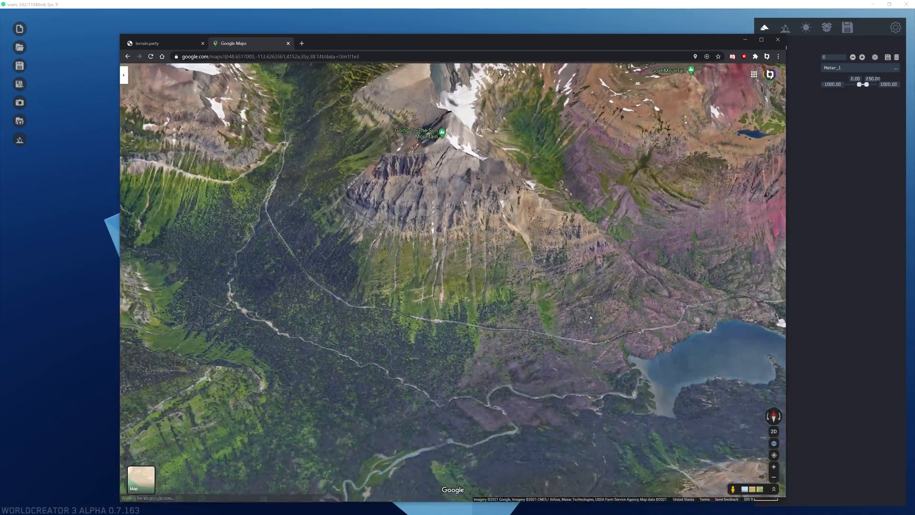
scroll(597, 190, down, 3)
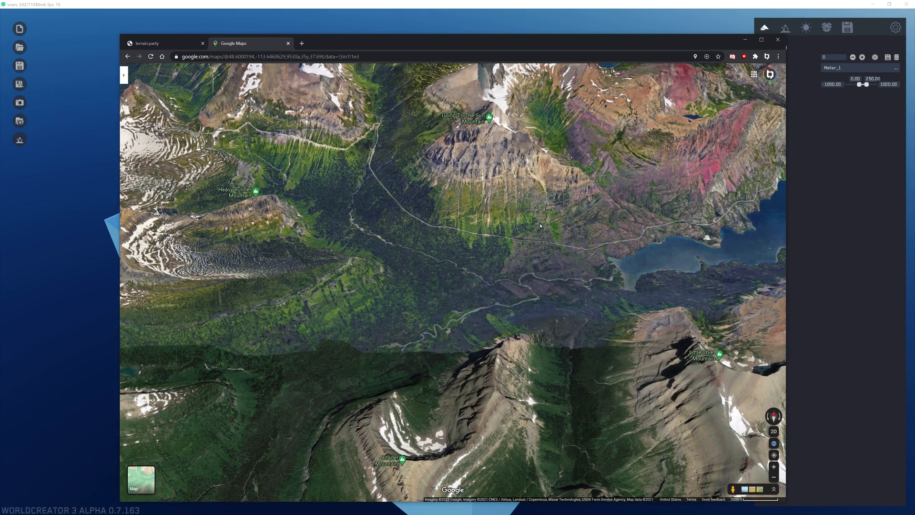
drag(541, 226, 493, 267)
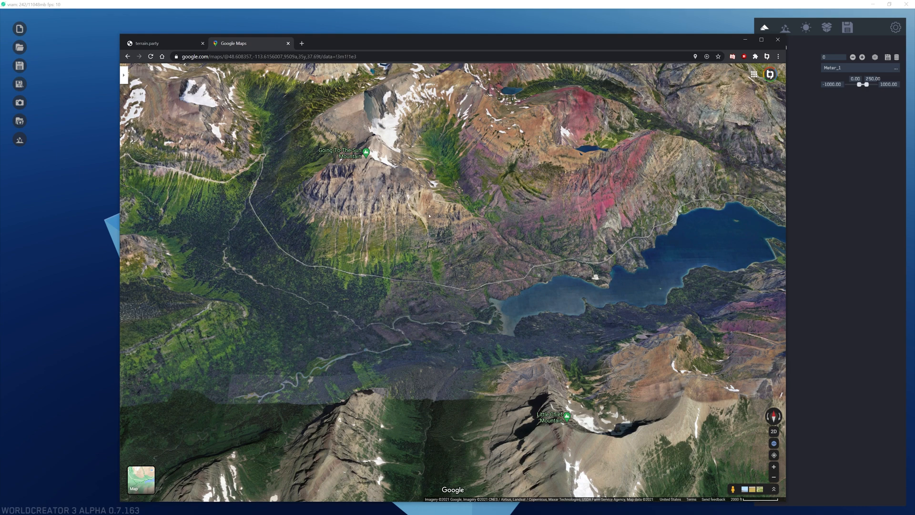
drag(350, 210, 394, 213)
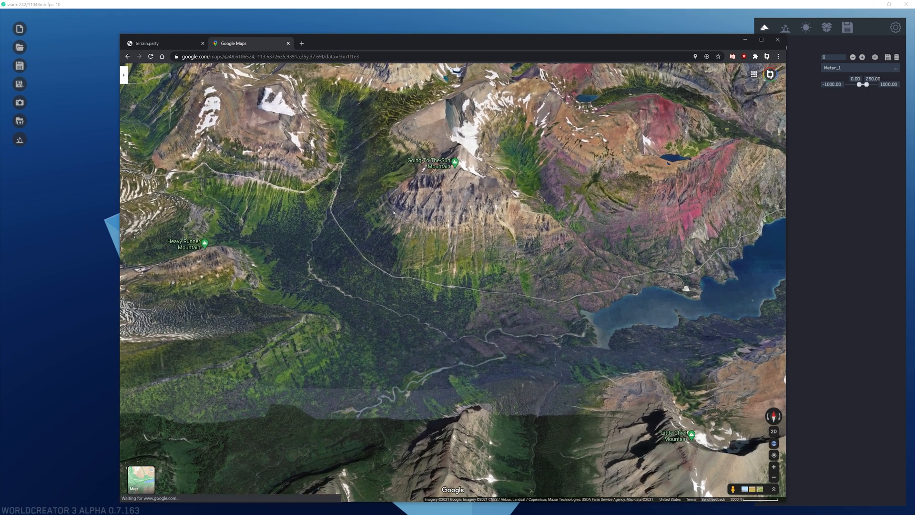
drag(518, 268, 472, 295)
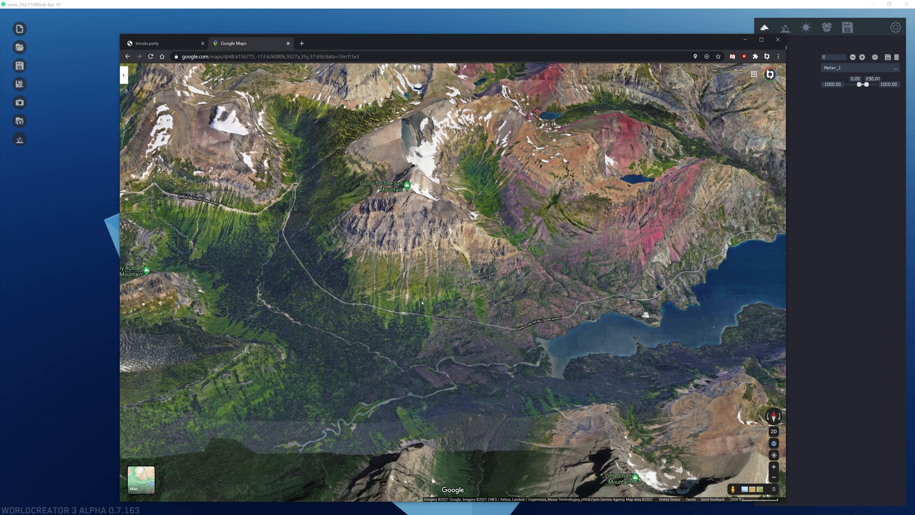
Compare the terrain.party map with the Google Maps 3D view to match the area around Saint Mary Lake.
click(152, 43)
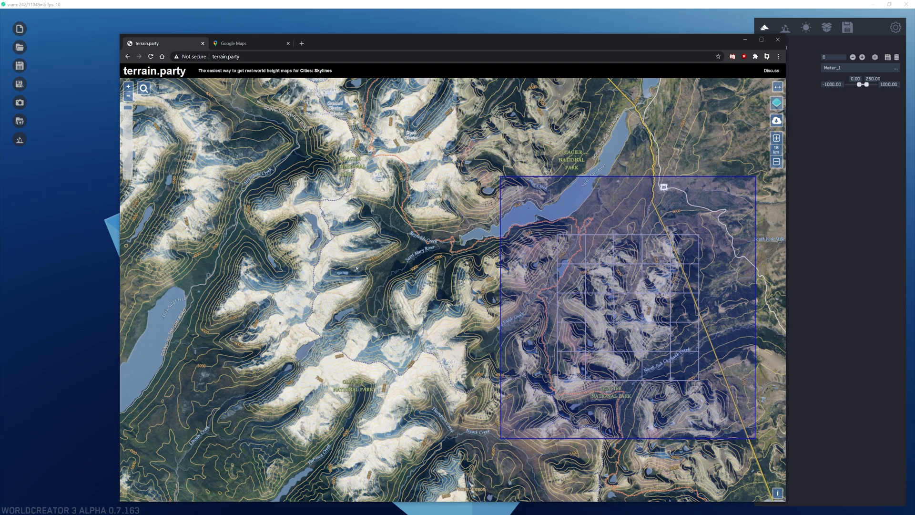
scroll(356, 269, down, 2)
scroll(439, 259, up, 2)
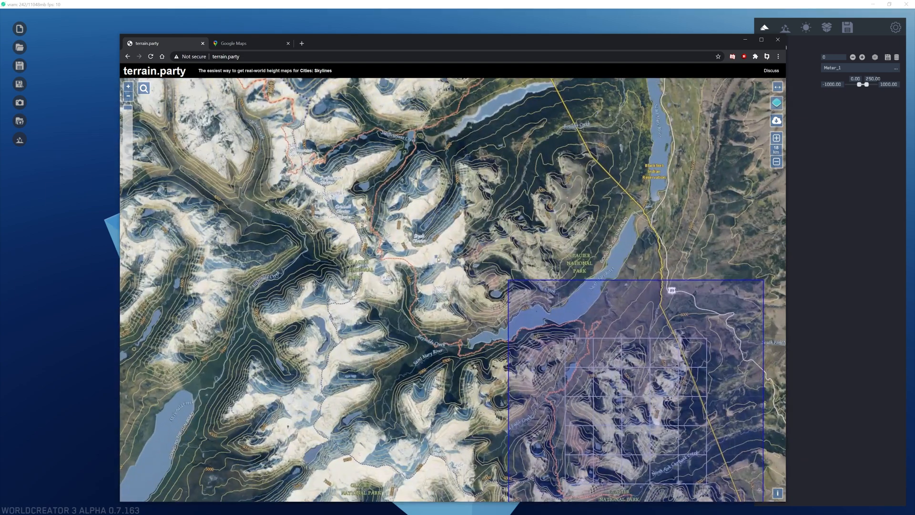
drag(438, 259, 400, 192)
click(237, 44)
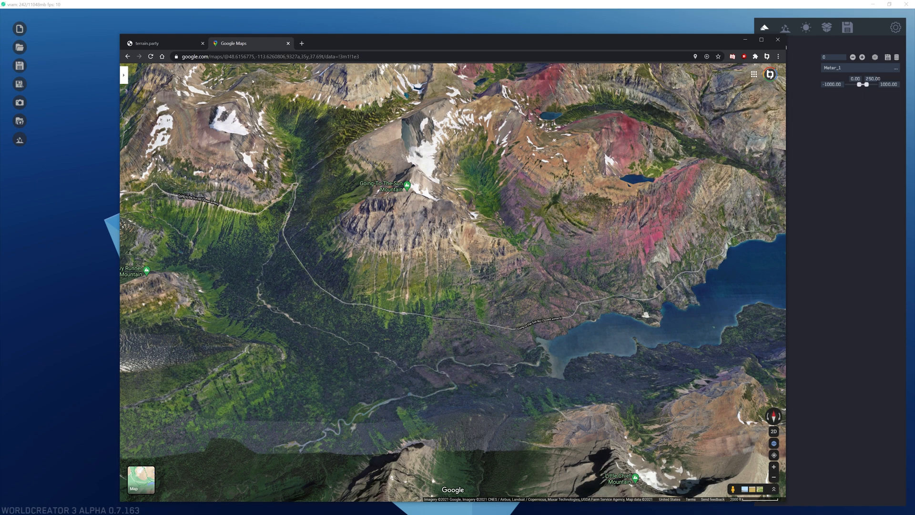
click(186, 44)
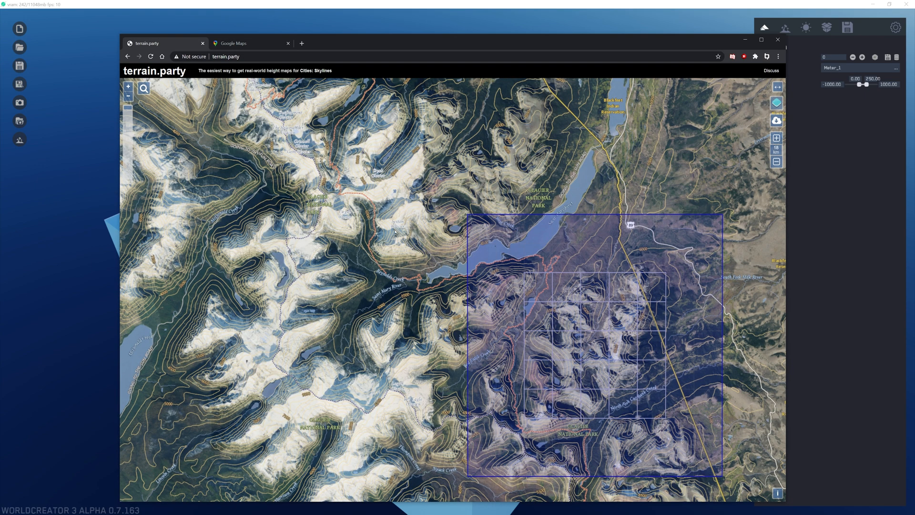
click(239, 43)
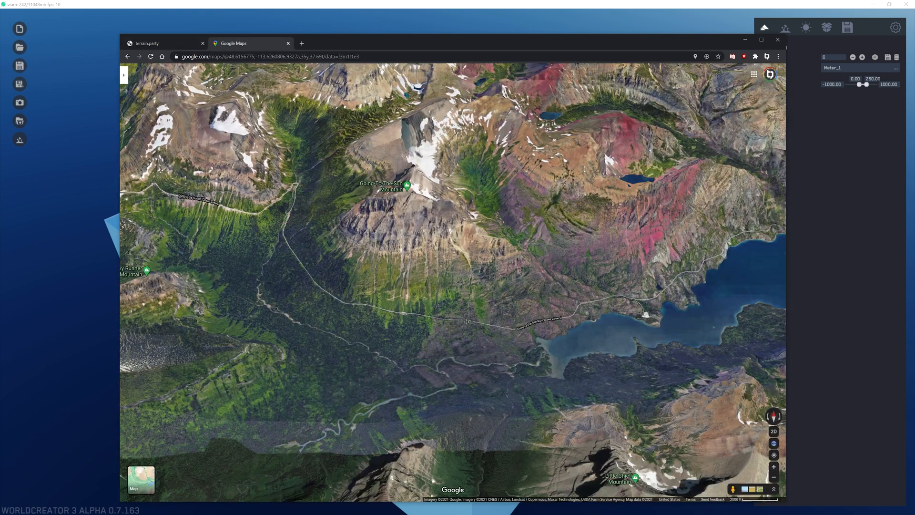
drag(467, 322, 464, 301)
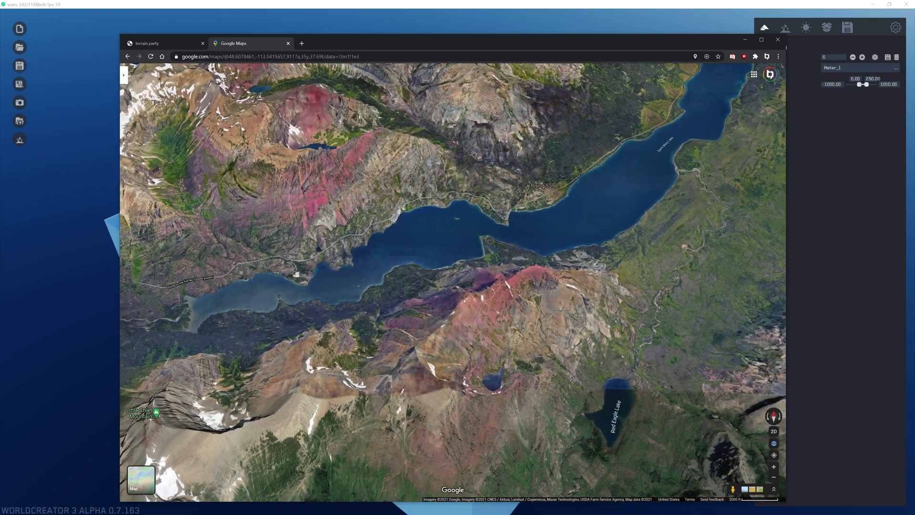
On terrain.party, place the height map selection over the mountains just south of Saint Mary Lake and reduce its size to 8 km.
click(162, 43)
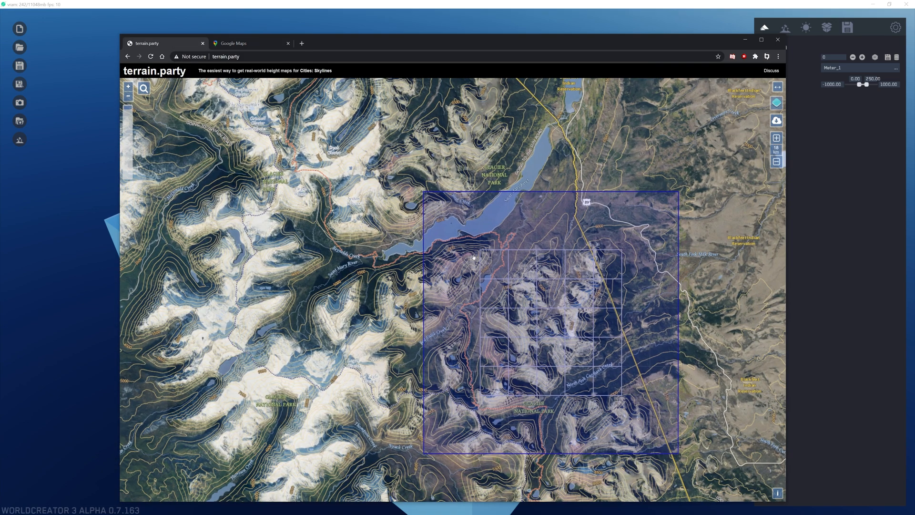
drag(570, 332, 466, 265)
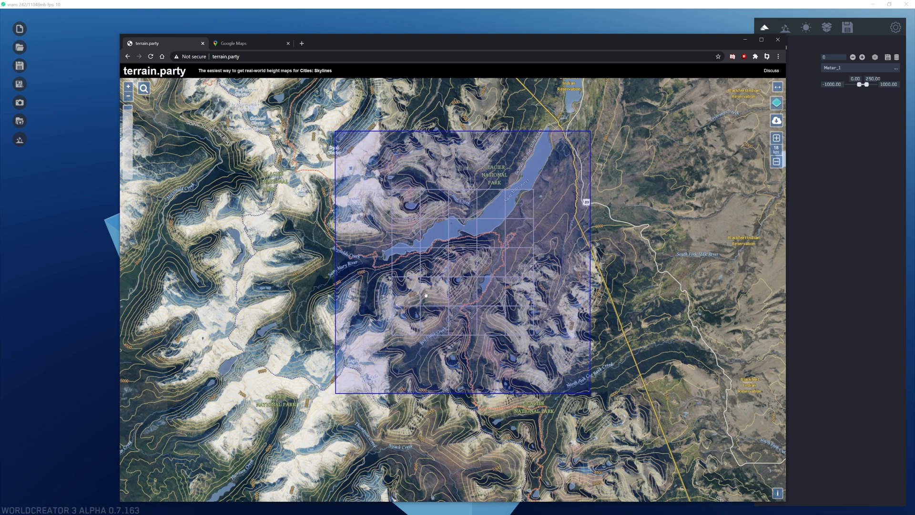
click(777, 162)
click(776, 162)
click(777, 162)
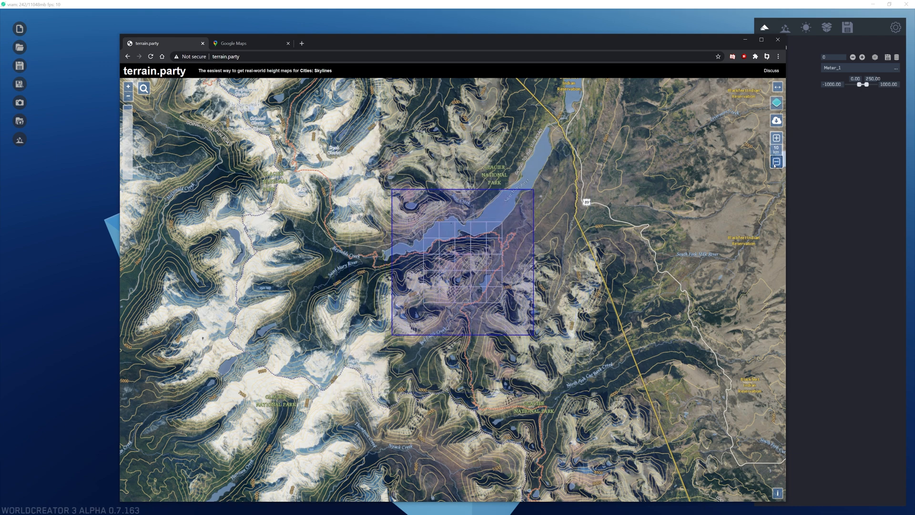
click(777, 162)
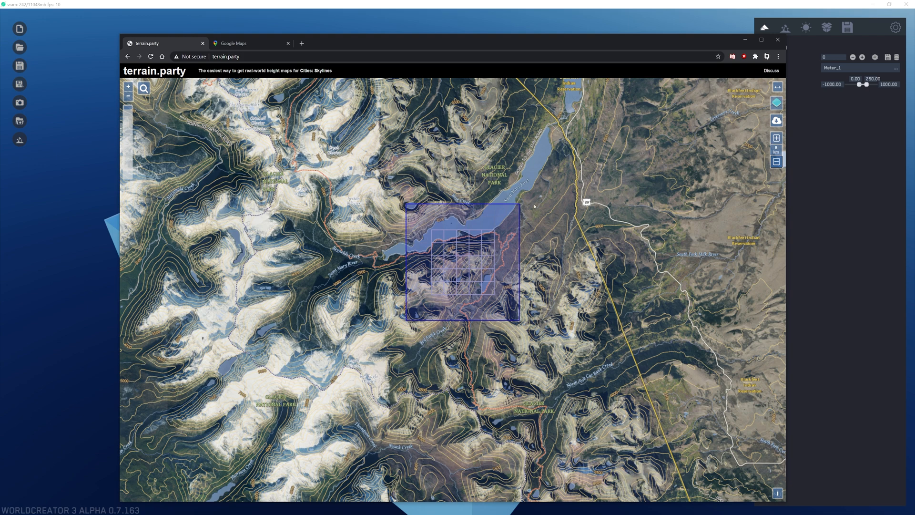
drag(453, 250, 452, 254)
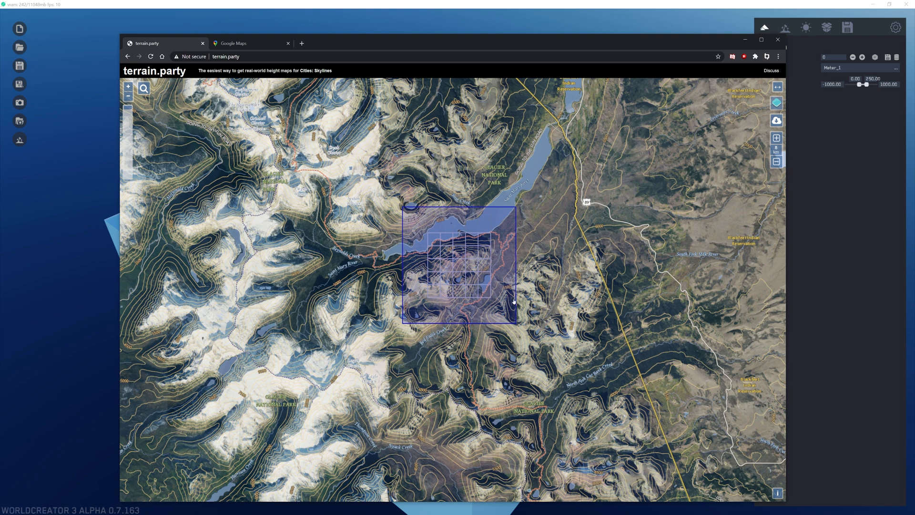
Check the area against the satellite view, try a 15 km selection size and return it to 8 km.
click(230, 43)
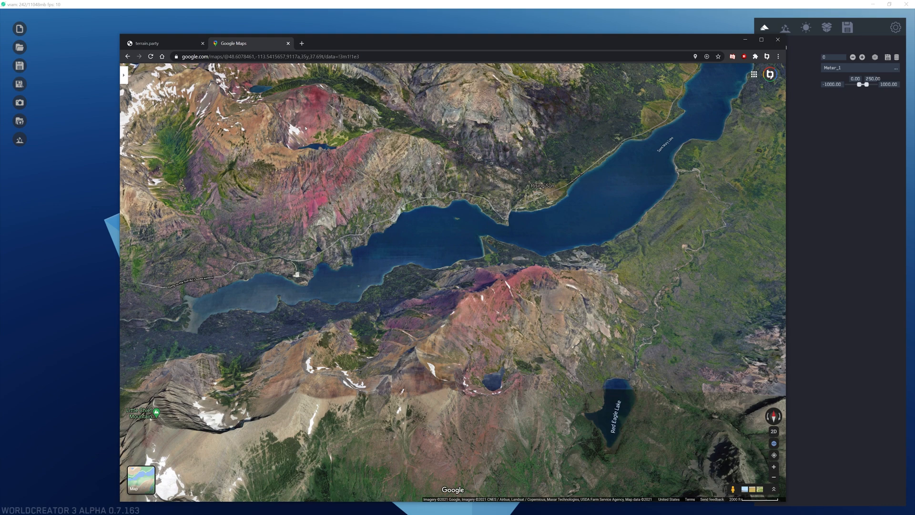
click(150, 41)
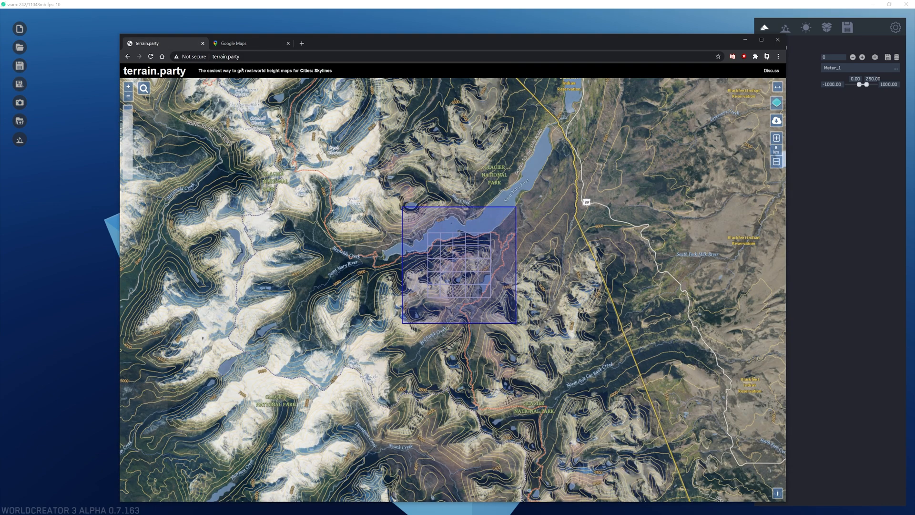
click(776, 138)
click(777, 137)
click(776, 137)
click(777, 138)
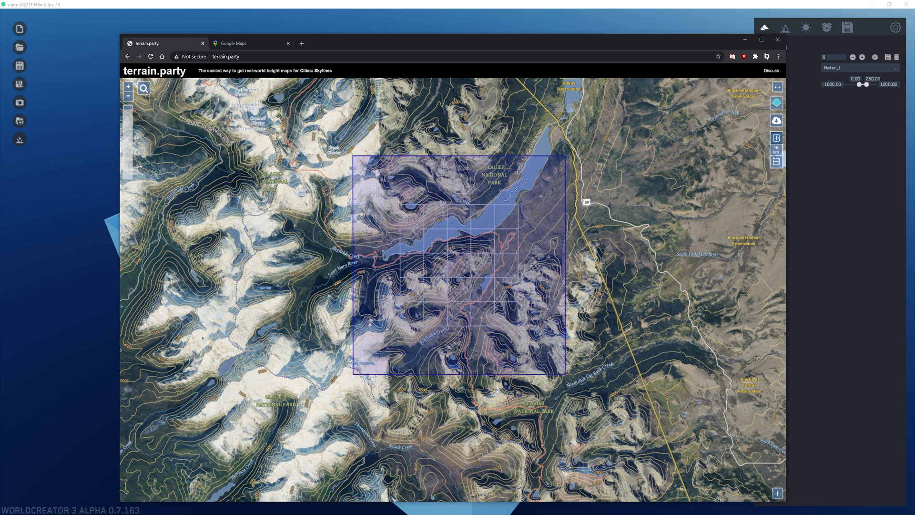
click(777, 161)
click(777, 161)
click(777, 161)
click(777, 161)
click(777, 161)
click(778, 161)
click(776, 161)
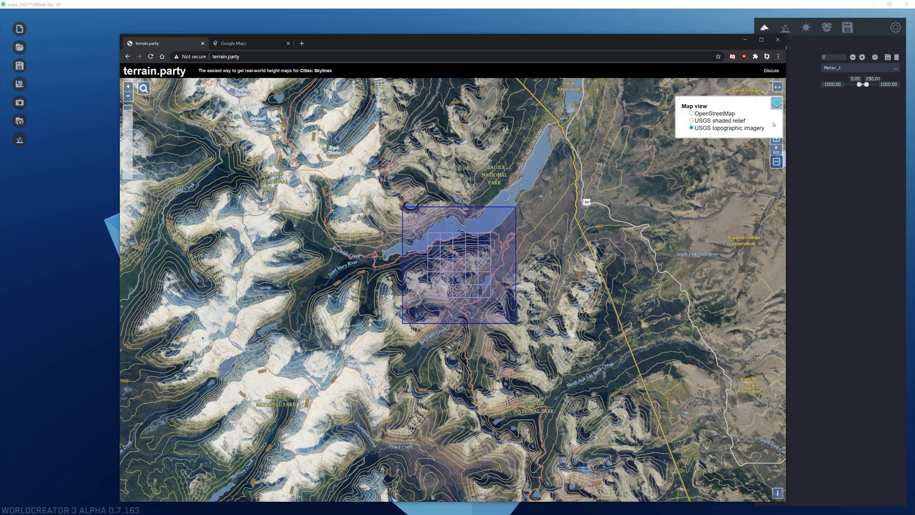
Download the selected area's height maps under the name "Glacier Ntl Park" and save the zip file in the World Creator folder.
click(776, 120)
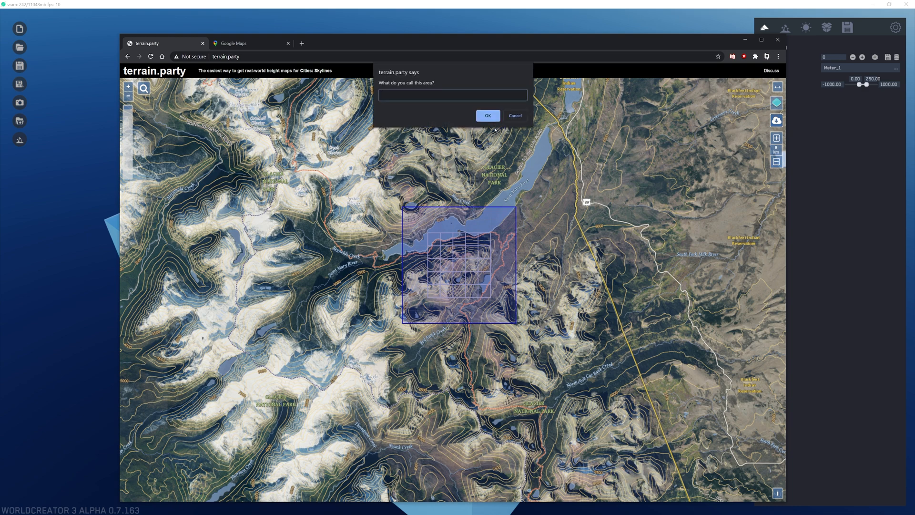
text(Glacier Ntl. Park)
key(Return)
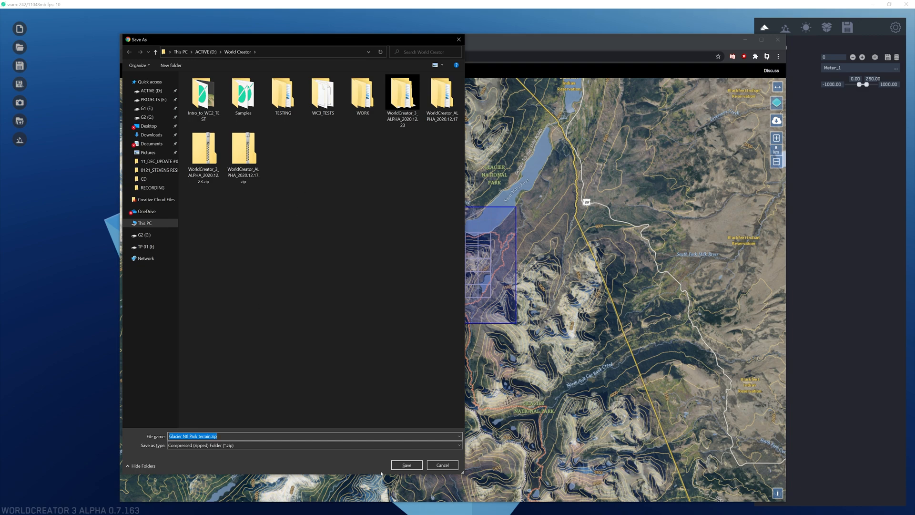
click(405, 466)
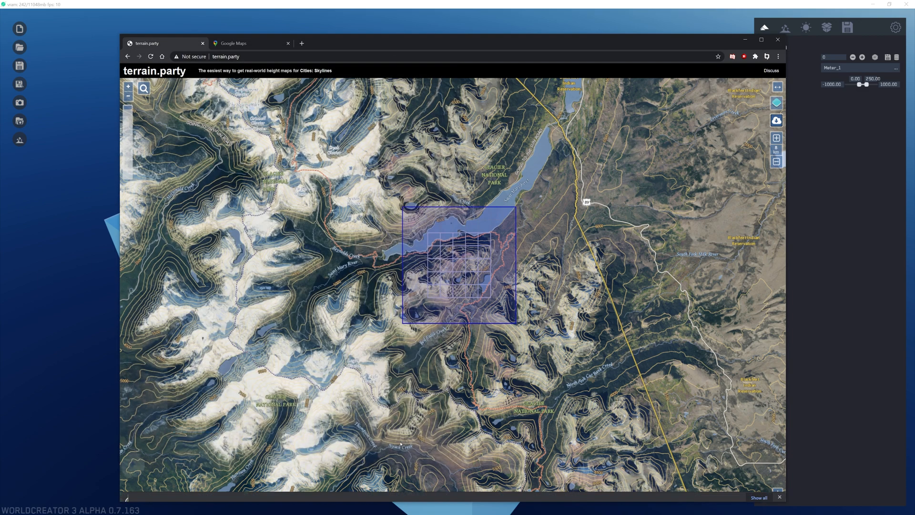
Extract the downloaded Glacier Ntl Park terrain zip in the World Creator folder and keep only the extracted folder's window open.
click(196, 492)
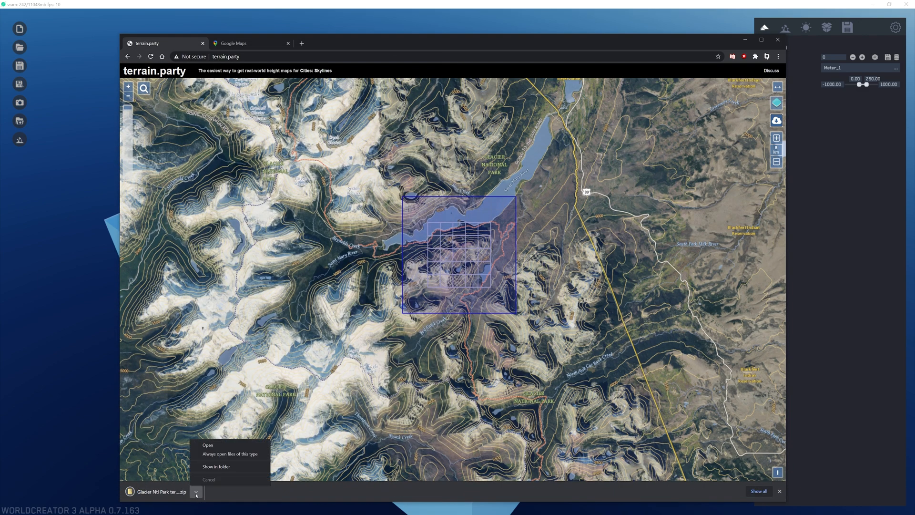
click(219, 467)
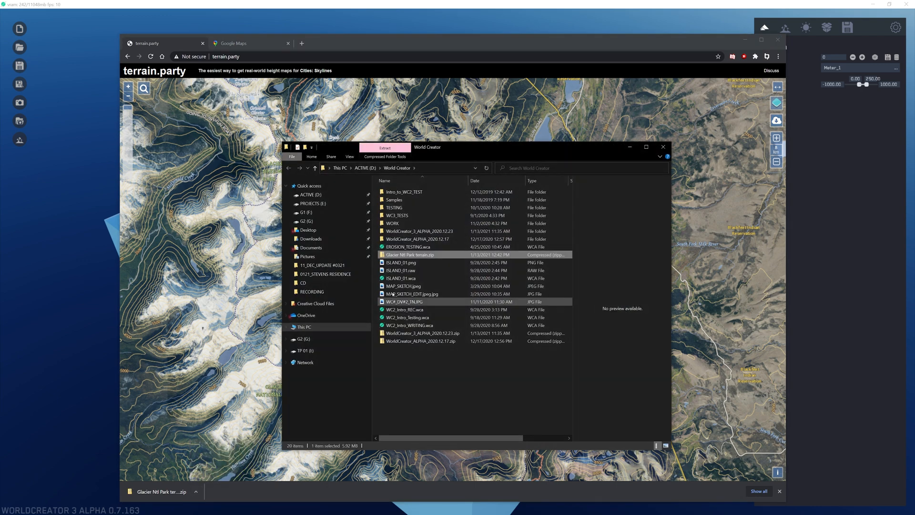
right_click(412, 255)
click(433, 286)
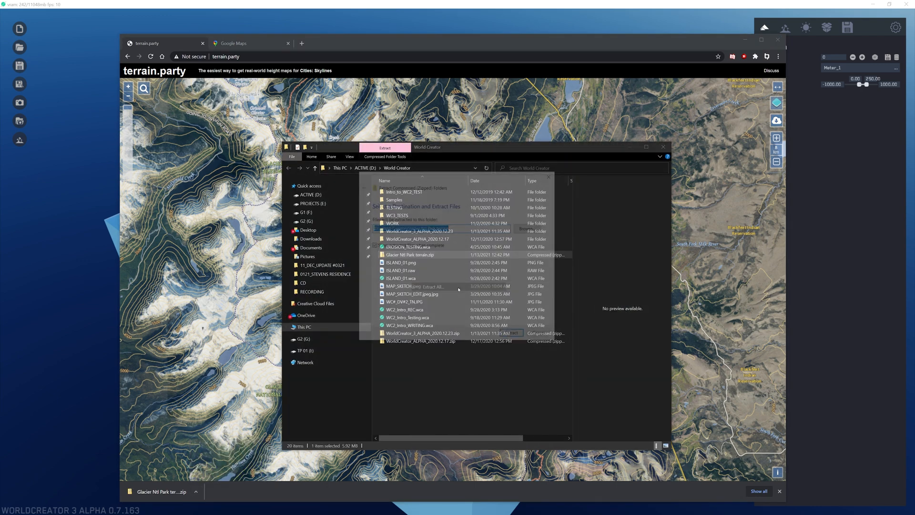
click(514, 337)
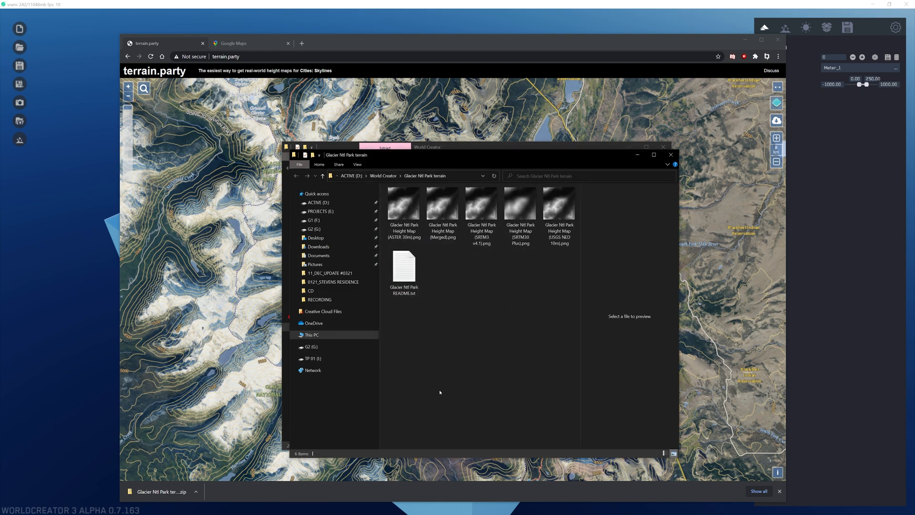
click(664, 147)
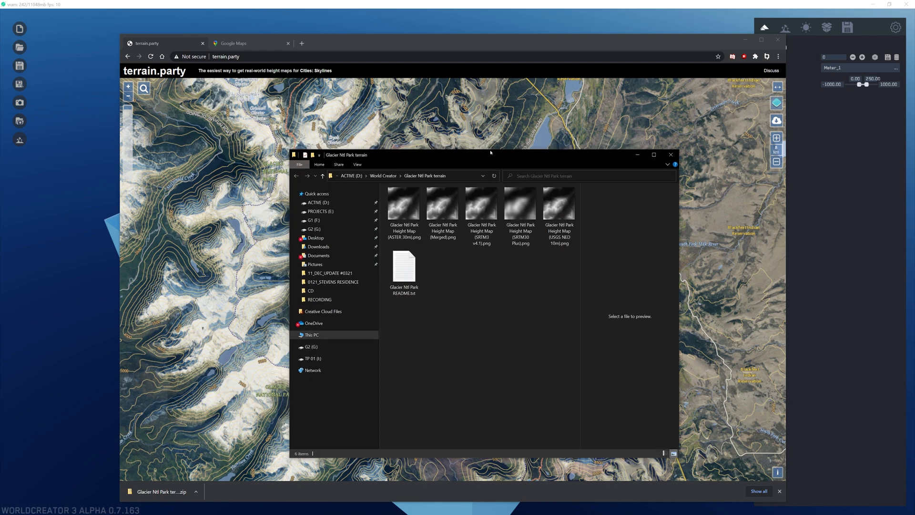
Put the browser away, widen the extracted folder's window over World Creator and review the height map PNGs and the README file.
click(759, 61)
click(779, 39)
drag(553, 155, 405, 115)
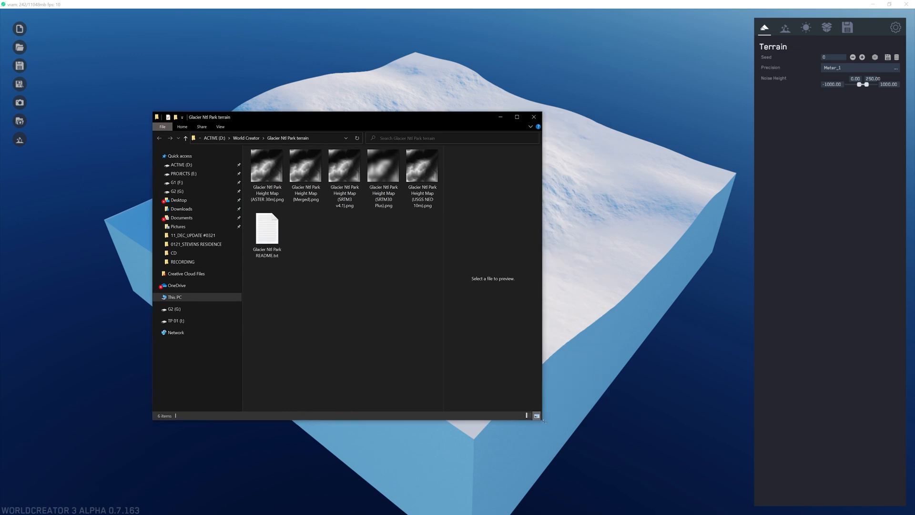
drag(544, 420, 586, 419)
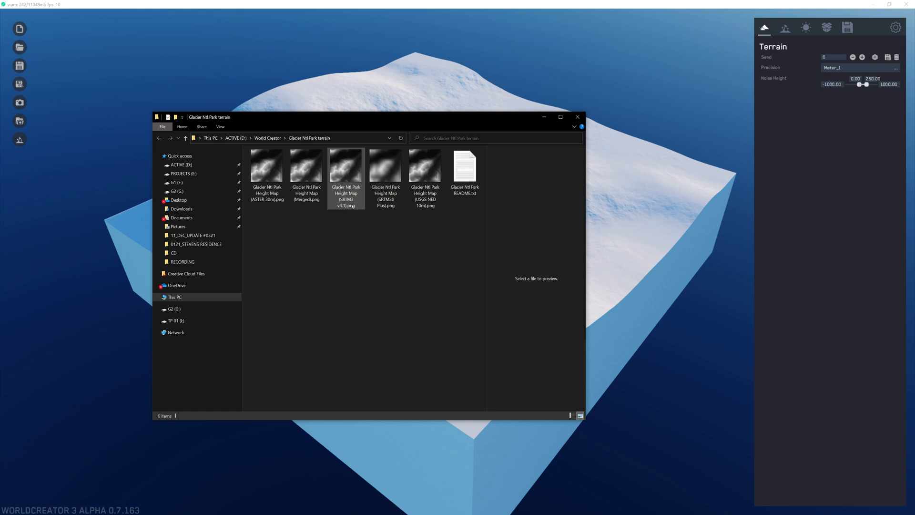
mouse_move(350, 199)
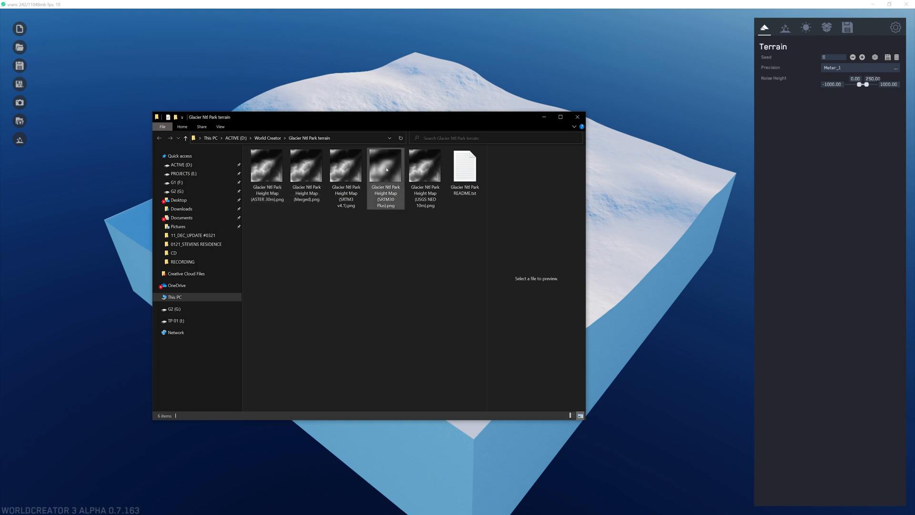
mouse_move(385, 168)
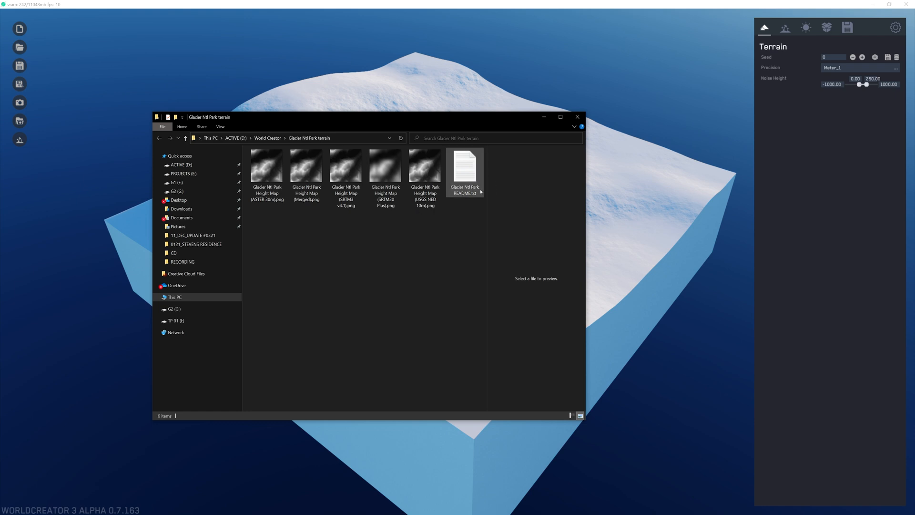
mouse_move(477, 186)
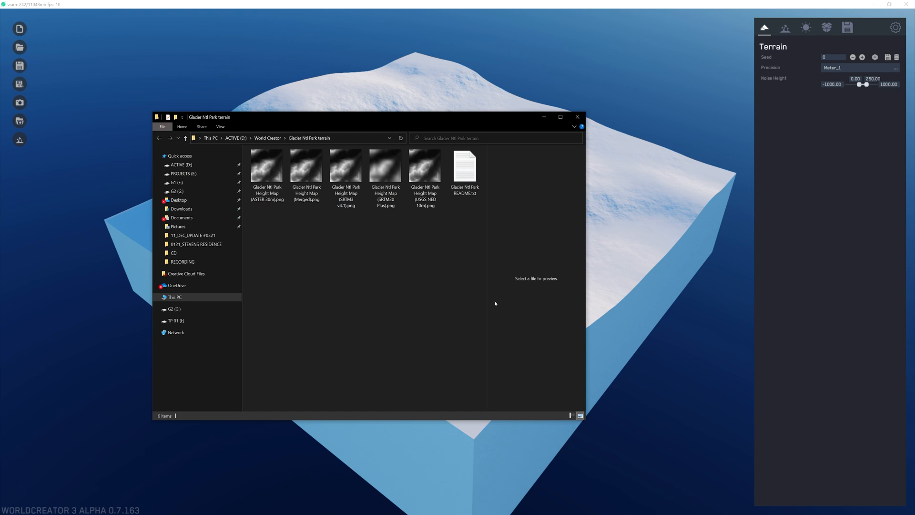
Return to terrain.party and try enlarging the height map selection around Saint Mary Lake step by step up to 60 km.
click(202, 514)
click(292, 487)
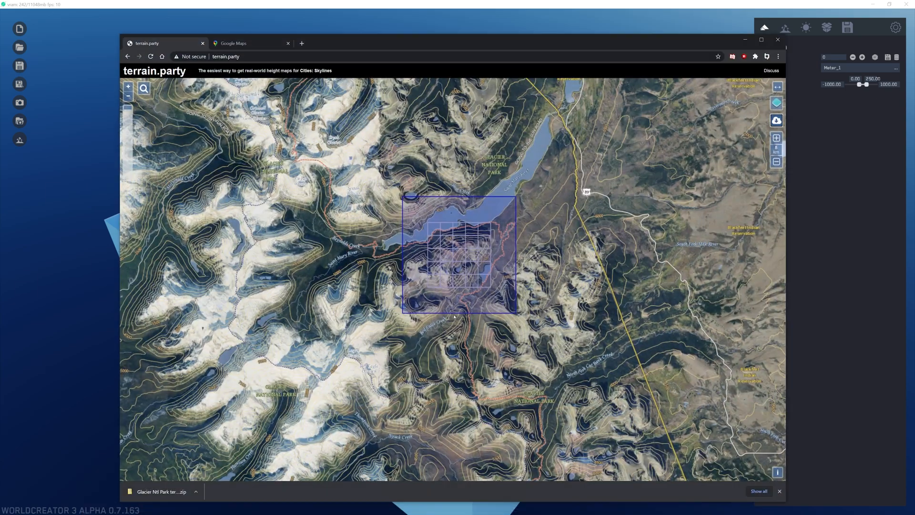
scroll(569, 295, down, 2)
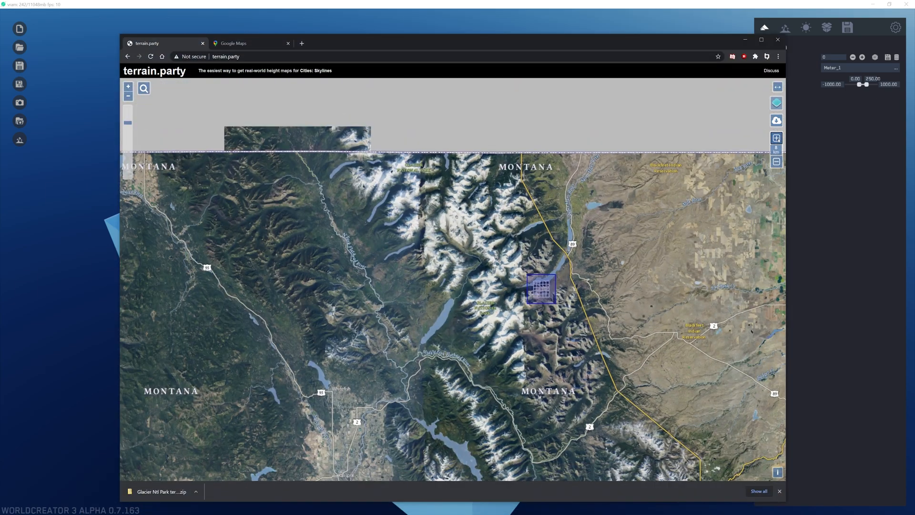
click(776, 138)
click(777, 137)
click(777, 138)
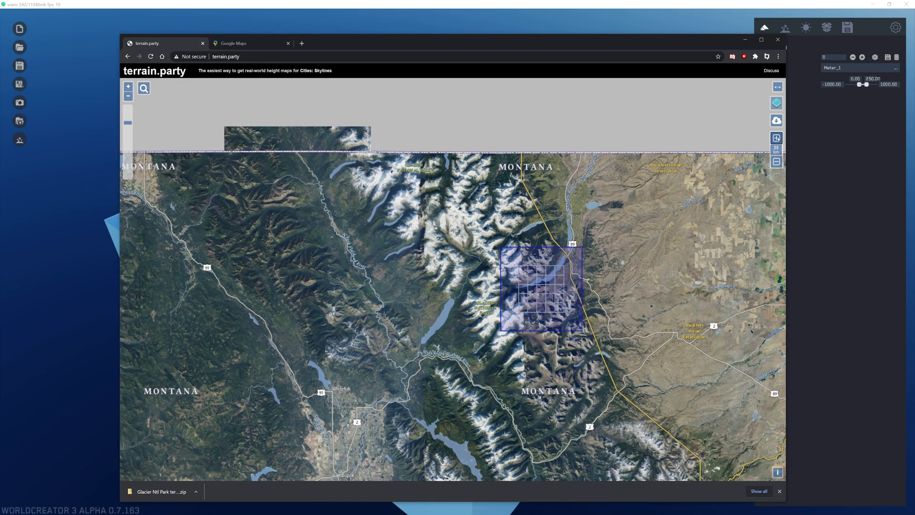
click(777, 138)
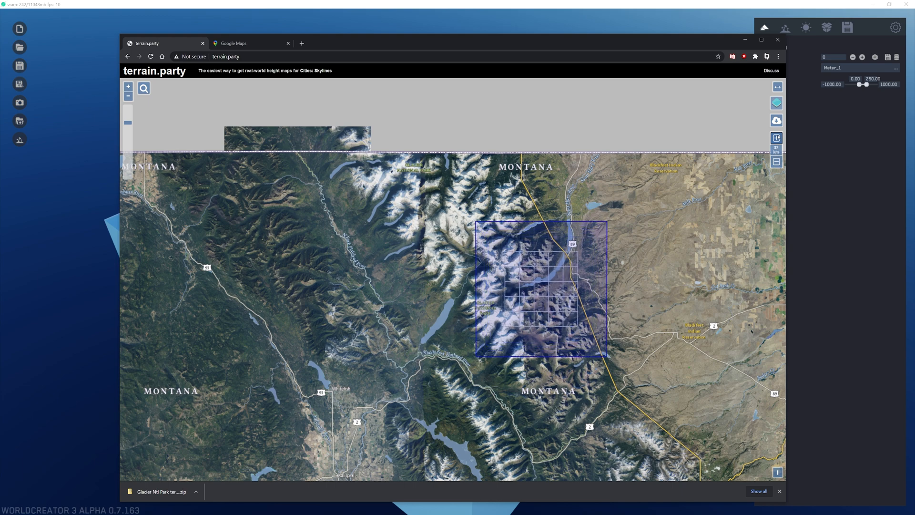
click(776, 138)
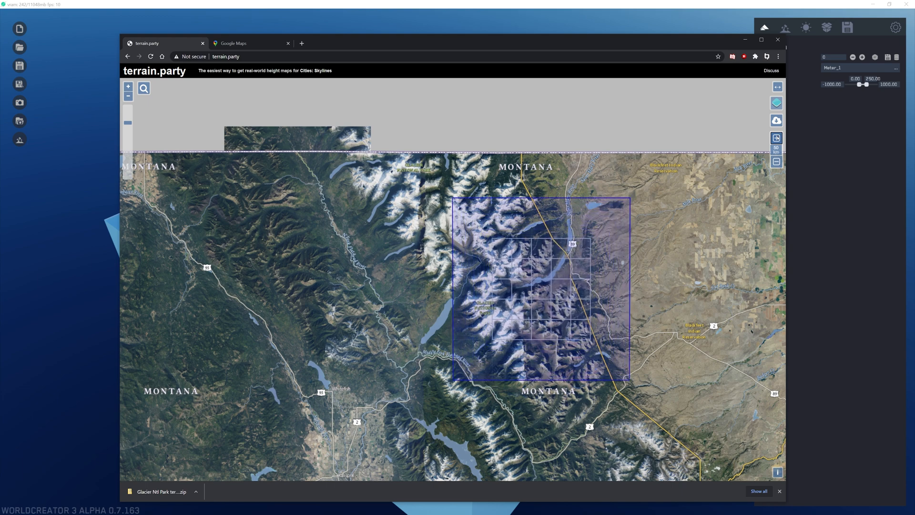
click(777, 137)
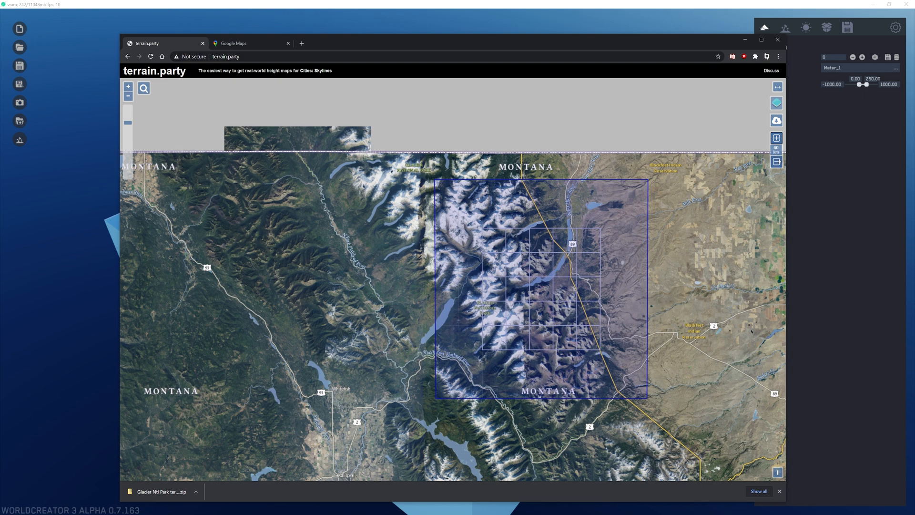
Shrink the height map selection from its maximum size back to a small area just south of Saint Mary Lake.
click(777, 162)
click(777, 162)
click(777, 162)
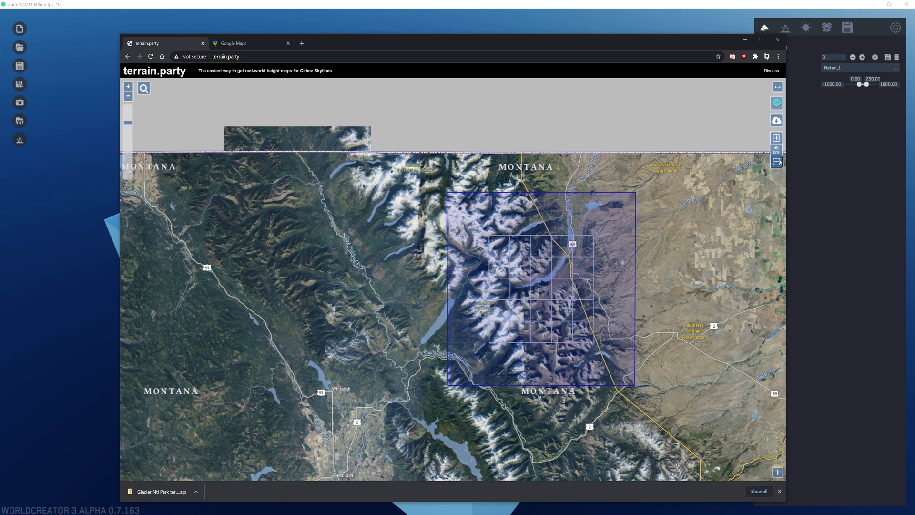
click(777, 162)
click(778, 162)
click(777, 162)
click(777, 162)
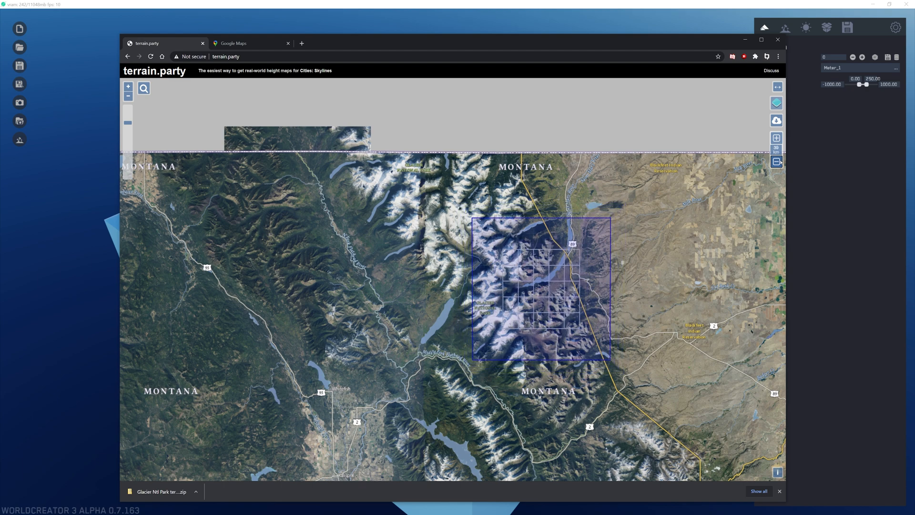
click(777, 162)
click(777, 162)
click(777, 162)
click(777, 162)
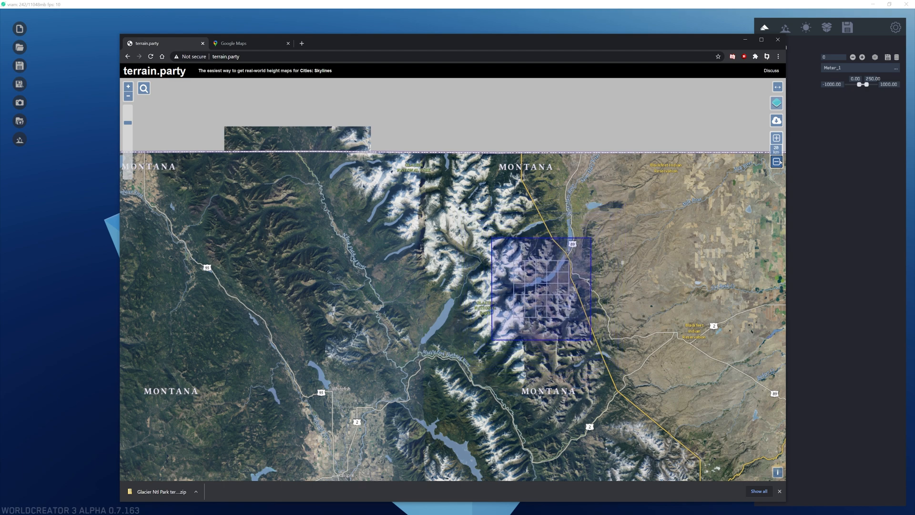
click(778, 162)
click(777, 162)
click(777, 162)
click(778, 162)
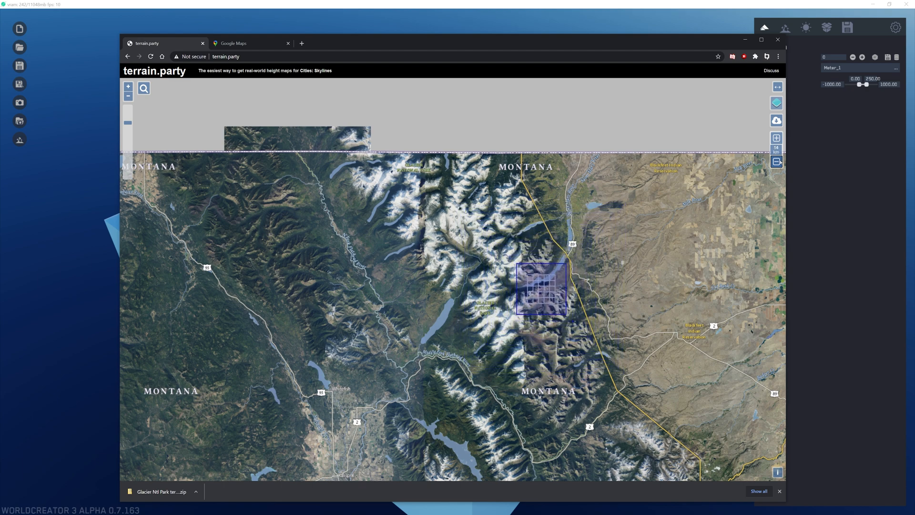
click(777, 162)
click(778, 162)
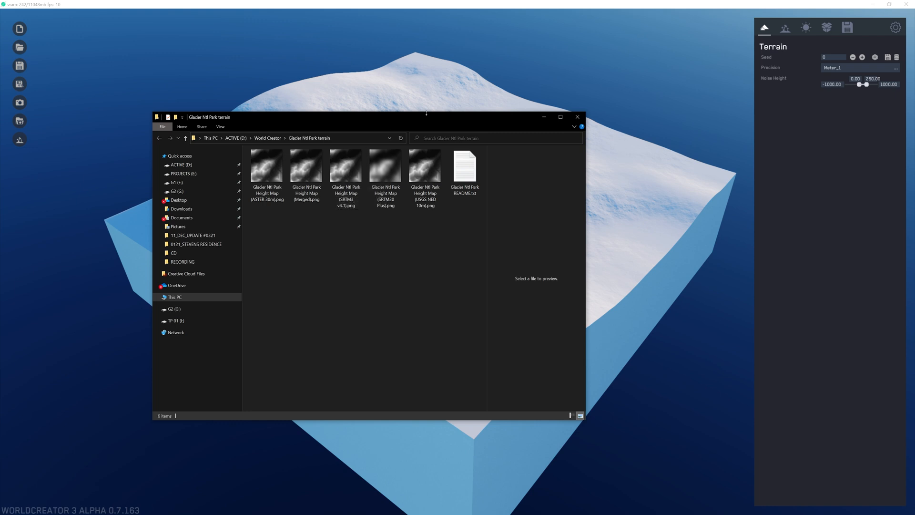
Switch to World Creator and create a custom base shape for the existing biome.
drag(431, 118, 354, 215)
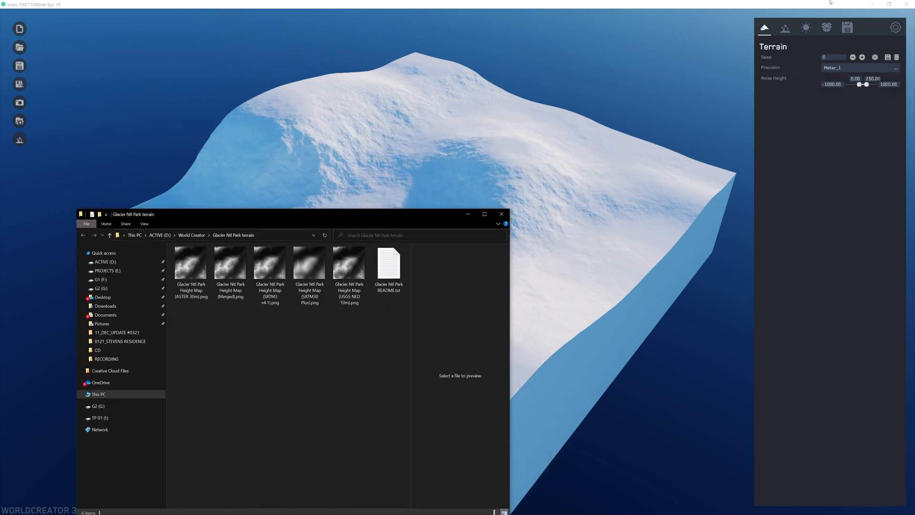
click(785, 31)
click(787, 29)
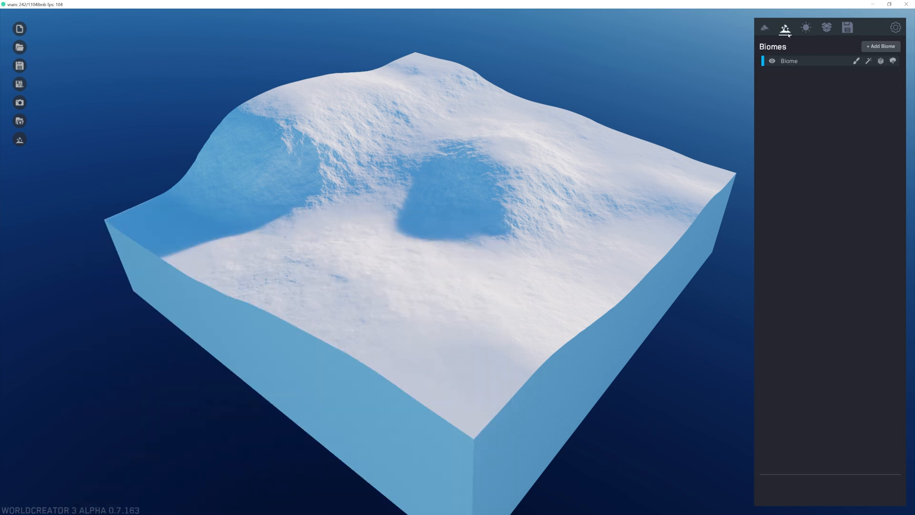
click(857, 62)
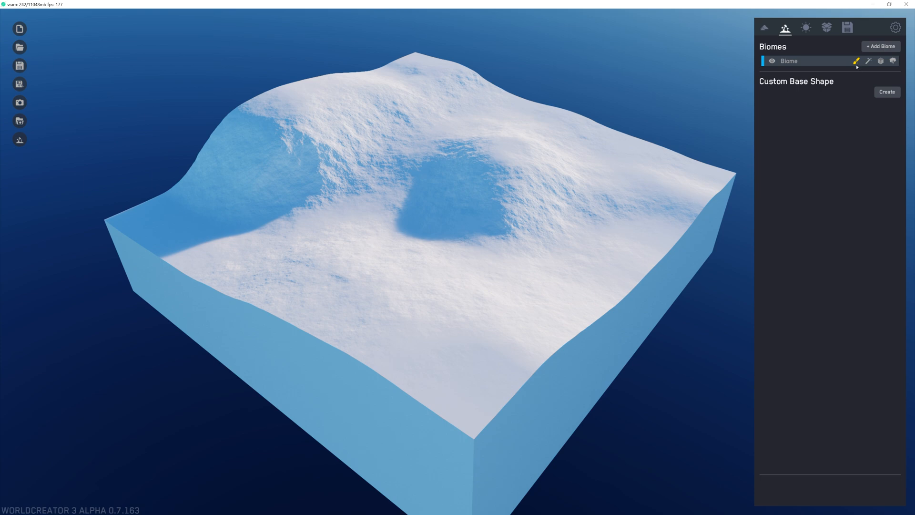
click(893, 94)
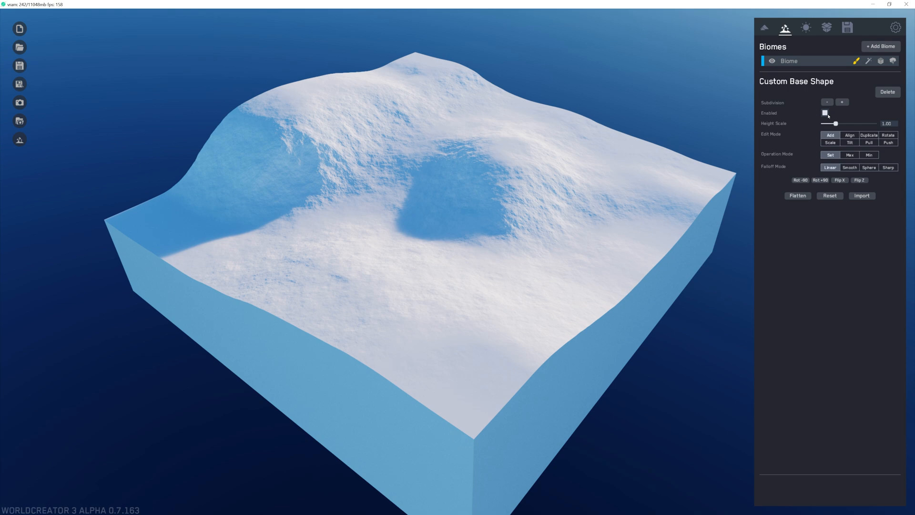
Bring up the Glacier Ntl Park terrain folder to check the height map files, and minimize it again.
mouse_move(186, 513)
click(217, 487)
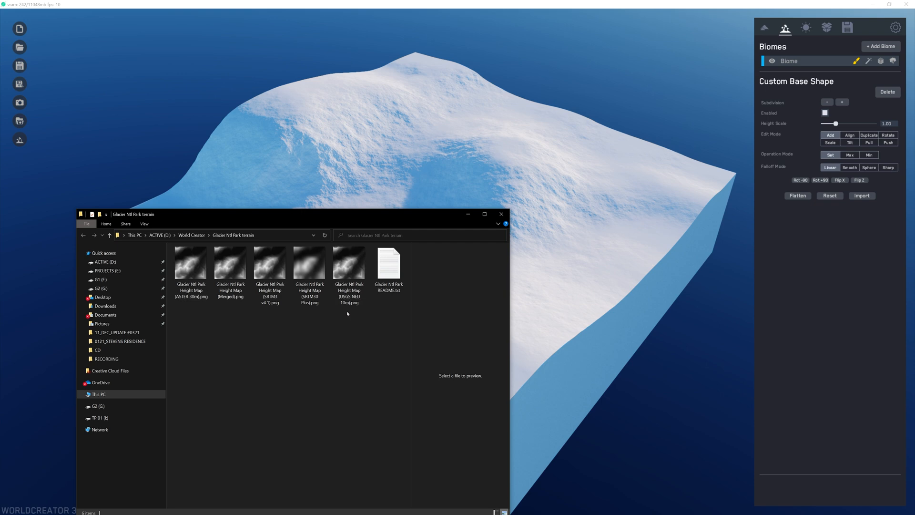
click(469, 214)
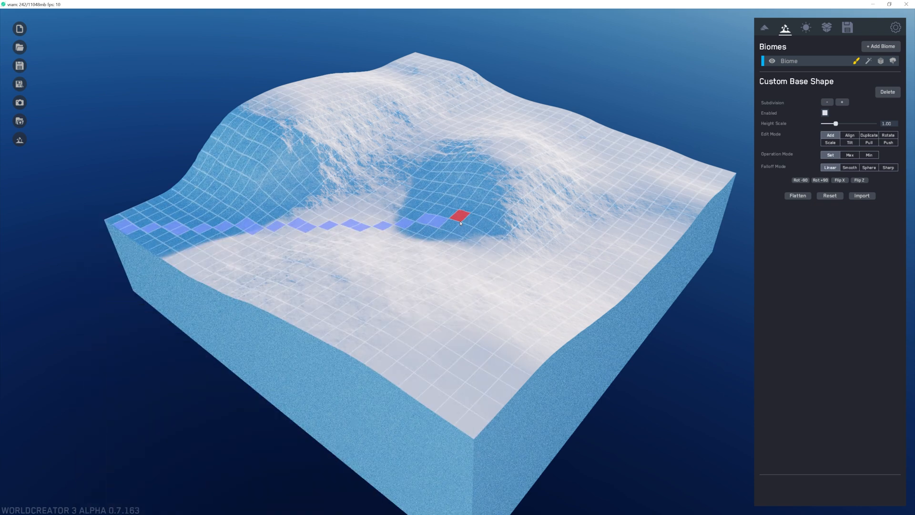
Select a winding strip of grid cells across the middle of the terrain and raise it slightly into a ridge.
drag(461, 222, 490, 200)
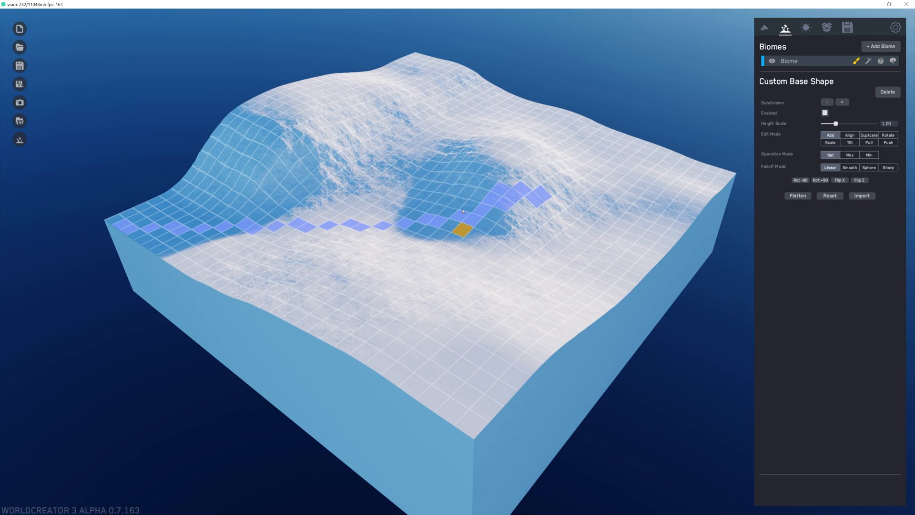
mouse_move(547, 210)
middle_down()
mouse_move(500, 233)
mouse_move(533, 208)
middle_up()
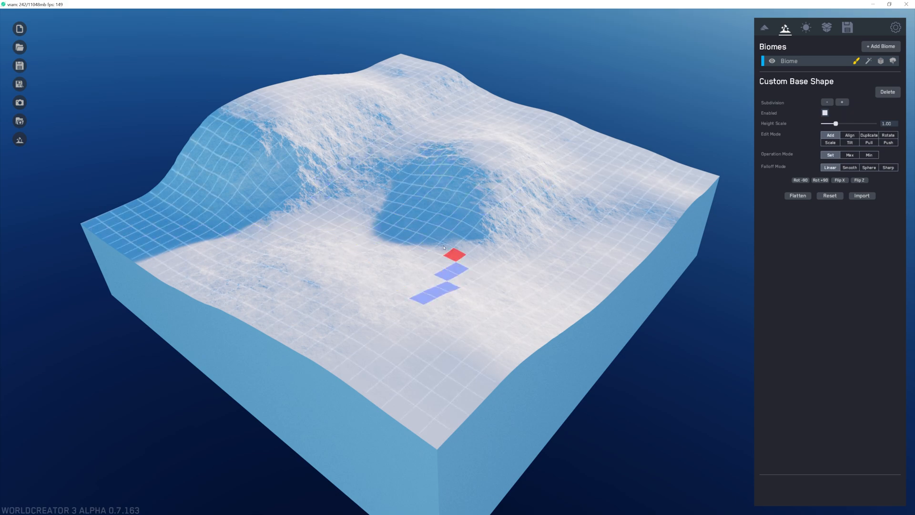
click(395, 277)
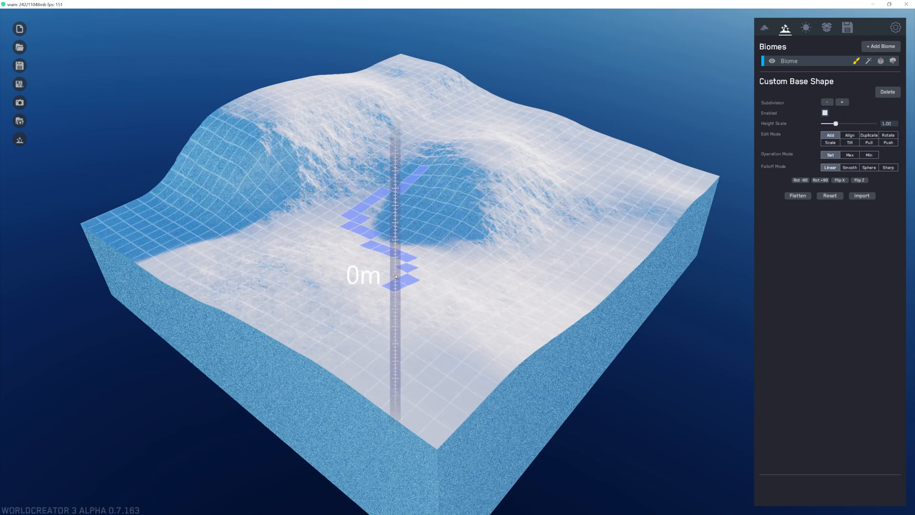
drag(395, 276, 415, 264)
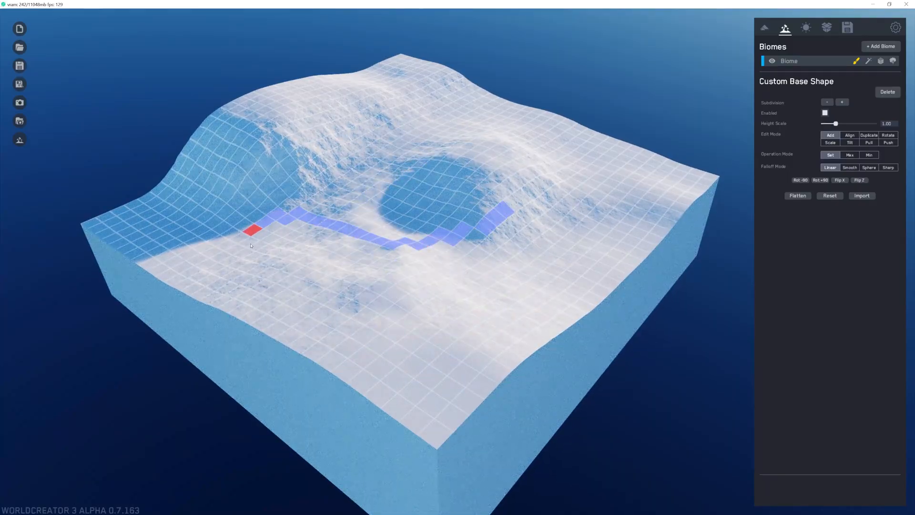
Select longer strips of grid cells in front of the central basin and sculpt them into a higher ridge.
mouse_move(283, 269)
mouse_down()
mouse_move(284, 245)
mouse_move(284, 265)
mouse_up()
scroll(283, 257, up, 5)
mouse_move(472, 116)
mouse_down()
mouse_move(457, 265)
mouse_move(433, 322)
mouse_up()
drag(434, 323, 434, 306)
scroll(434, 309, down, 4)
scroll(434, 306, down, 3)
scroll(434, 310, up, 4)
mouse_move(584, 230)
mouse_down()
mouse_move(478, 261)
mouse_move(310, 246)
mouse_move(310, 288)
mouse_up()
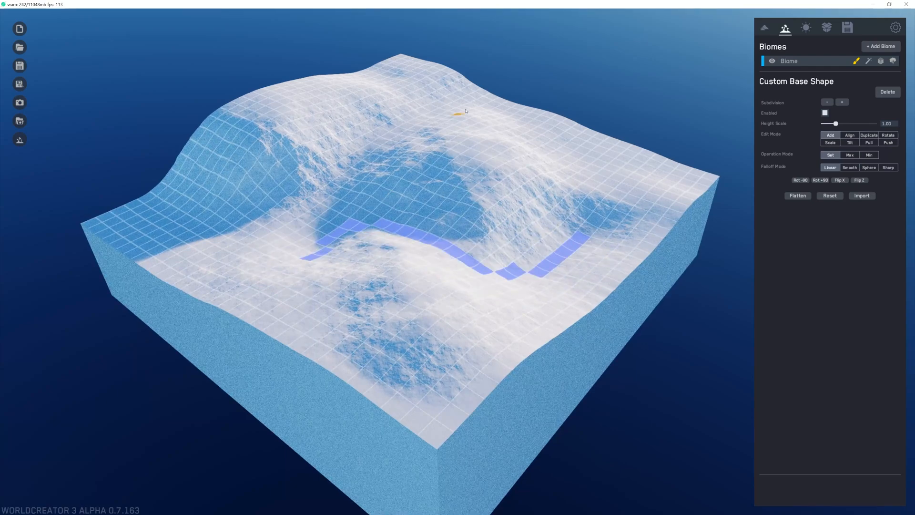
Sculpt a winding strip of grid cells down the slope beside the central basin, and select a large round patch of cells inside the basin.
mouse_move(466, 112)
mouse_down()
mouse_move(577, 219)
mouse_move(577, 249)
mouse_up()
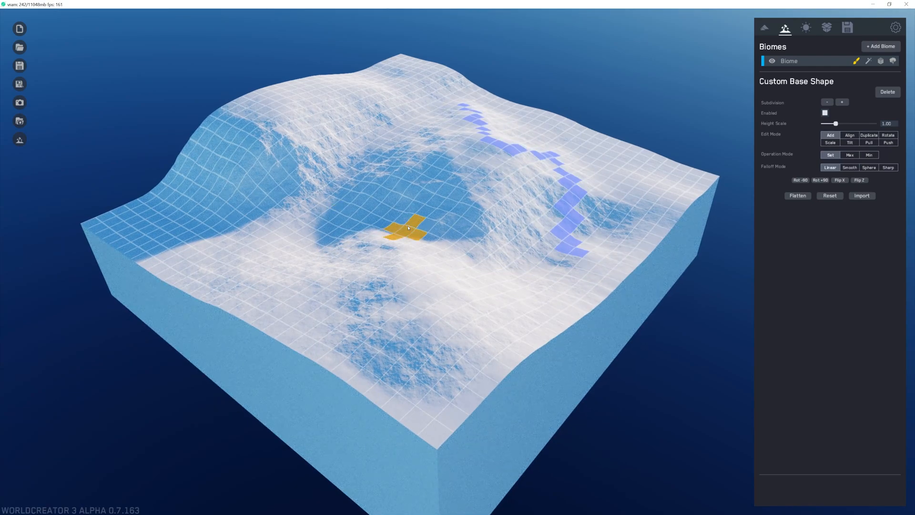
mouse_move(394, 171)
mouse_down()
mouse_move(384, 227)
mouse_move(418, 247)
mouse_move(419, 233)
mouse_up()
right_drag(419, 233, 437, 214)
click(435, 179)
scroll(442, 211, up, 2)
scroll(442, 210, down, 5)
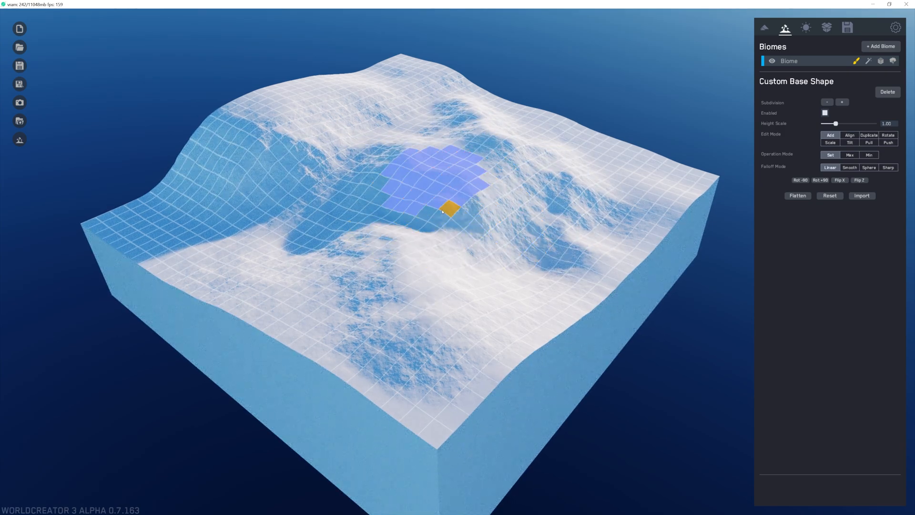
middle_drag(385, 143, 396, 167)
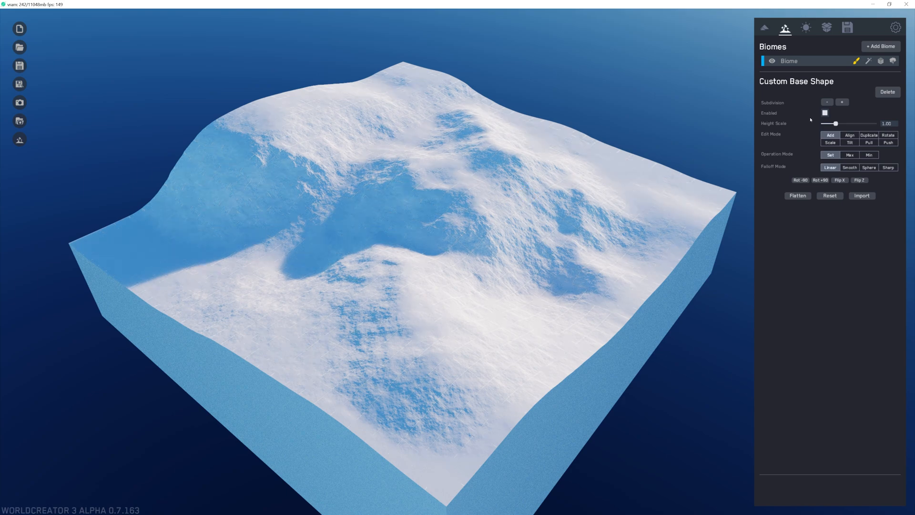
Lower the custom base shape's subdivision by three levels and raise it again by four.
click(829, 104)
click(828, 103)
click(828, 104)
click(843, 105)
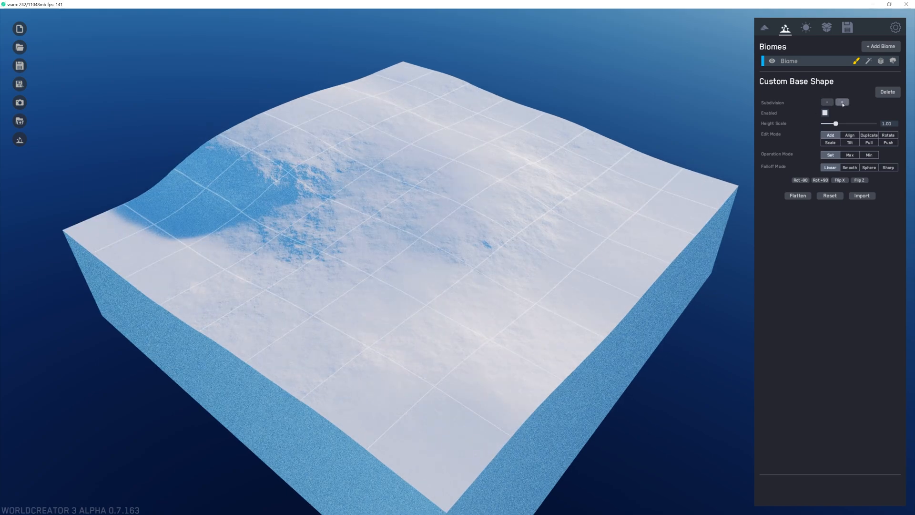
click(843, 105)
click(843, 105)
click(843, 105)
Reduce the base shape's subdivision by four levels and increase it again by three.
click(828, 103)
click(827, 103)
click(827, 103)
click(827, 103)
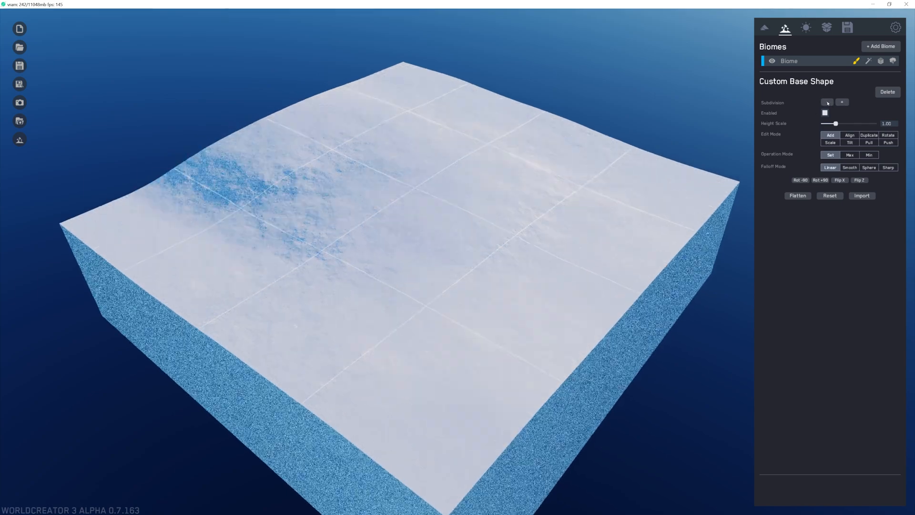
click(842, 103)
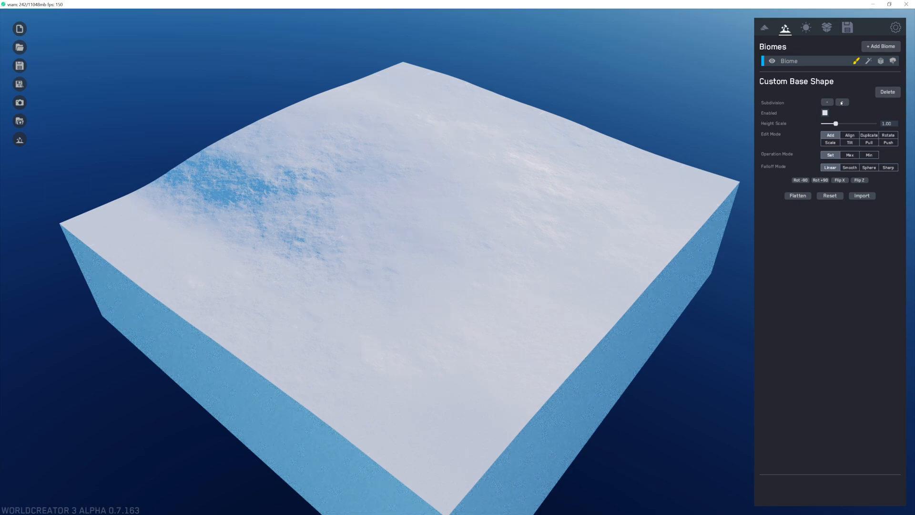
click(842, 103)
click(842, 103)
Lower the base shape's subdivision step by step to a coarse grid of a few large cells.
click(827, 103)
click(828, 102)
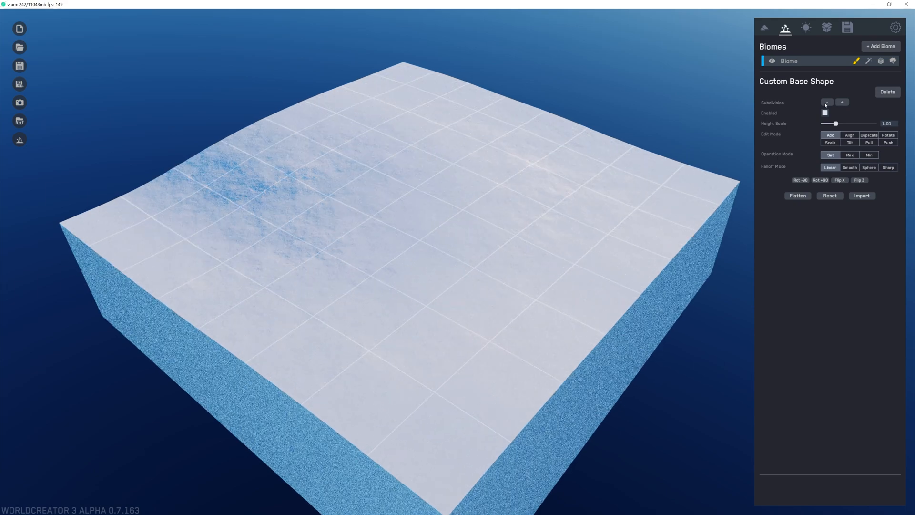
click(827, 103)
click(827, 102)
middle_drag(634, 253, 623, 251)
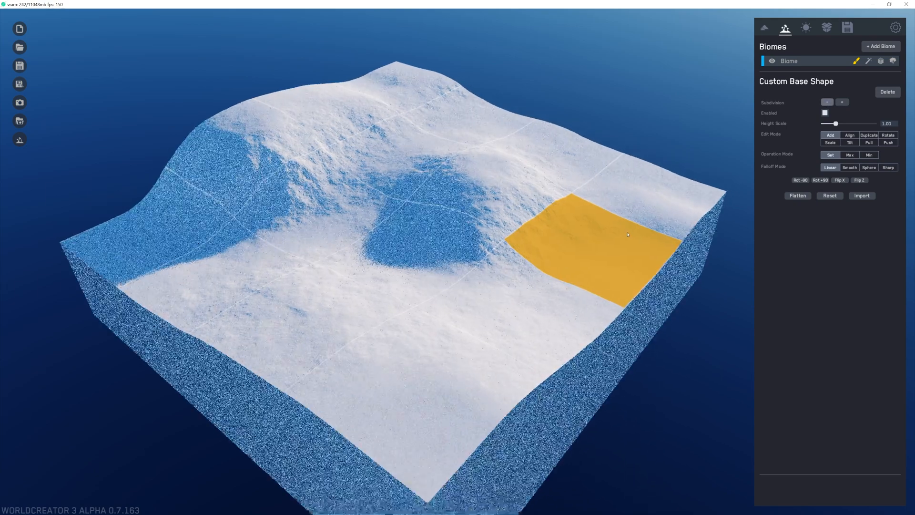
click(828, 104)
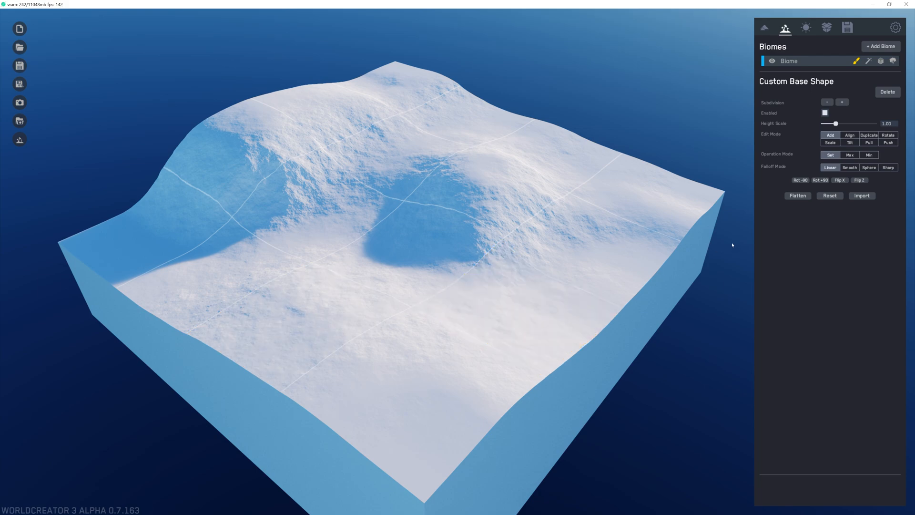
Flatten the whole custom base shape.
click(806, 197)
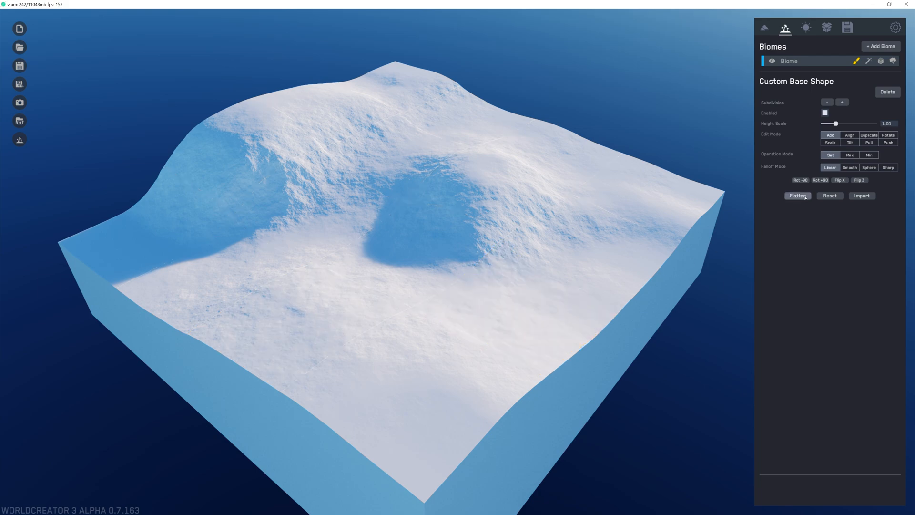
key(s)
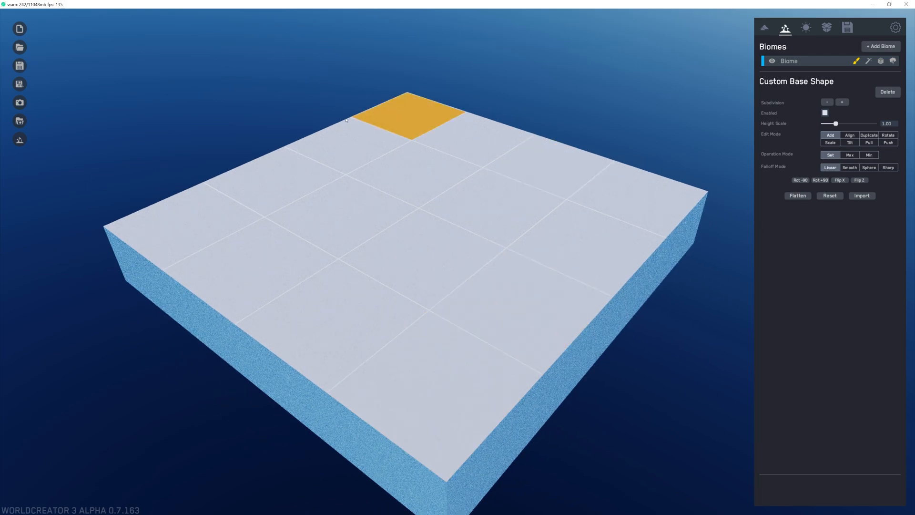
key(d)
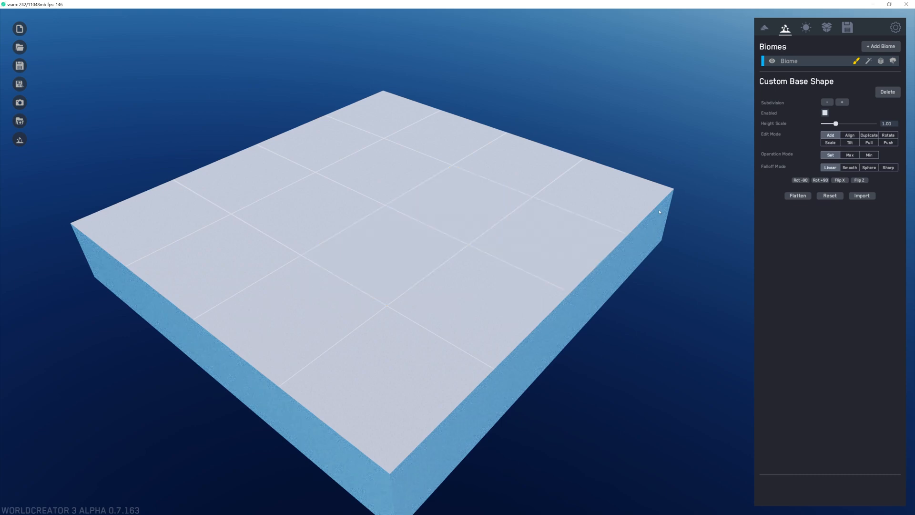
Set the terrain precision to Meter_1_8.
click(764, 29)
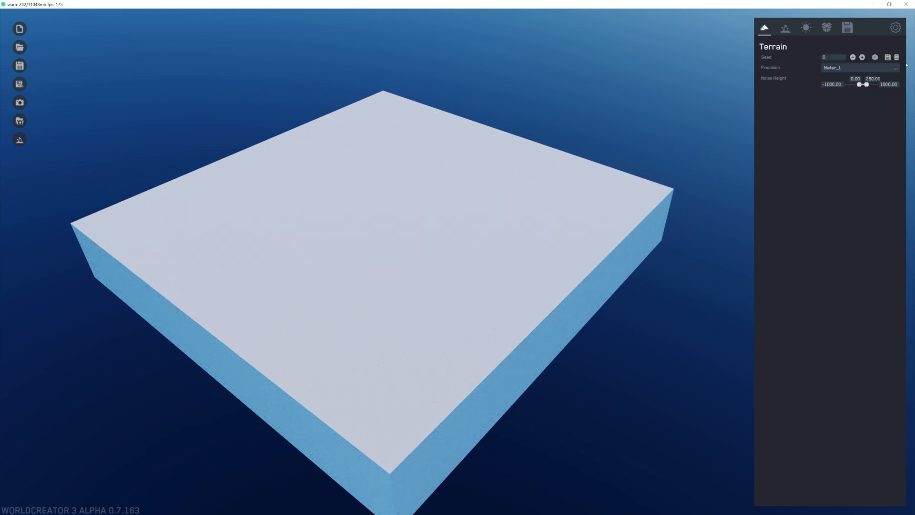
click(877, 68)
click(842, 78)
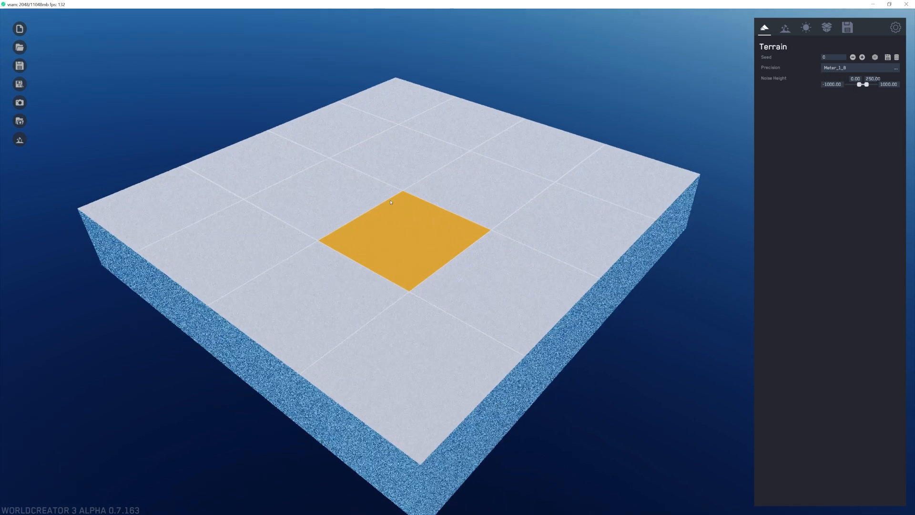
Raise the biome base shape's subdivision and import "Glacier Ntl Park Height Map (USGS NED 10m).png" from the Glacier Ntl Park terrain folder.
click(786, 29)
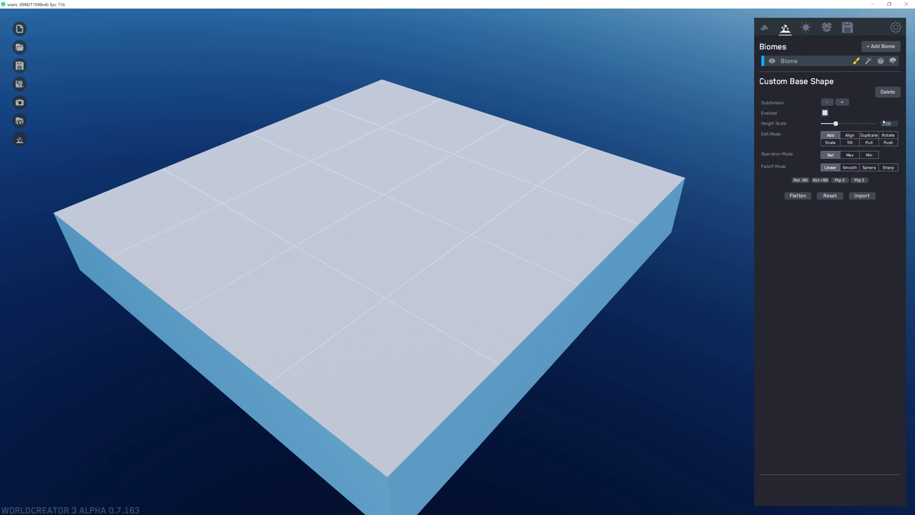
click(842, 103)
click(861, 196)
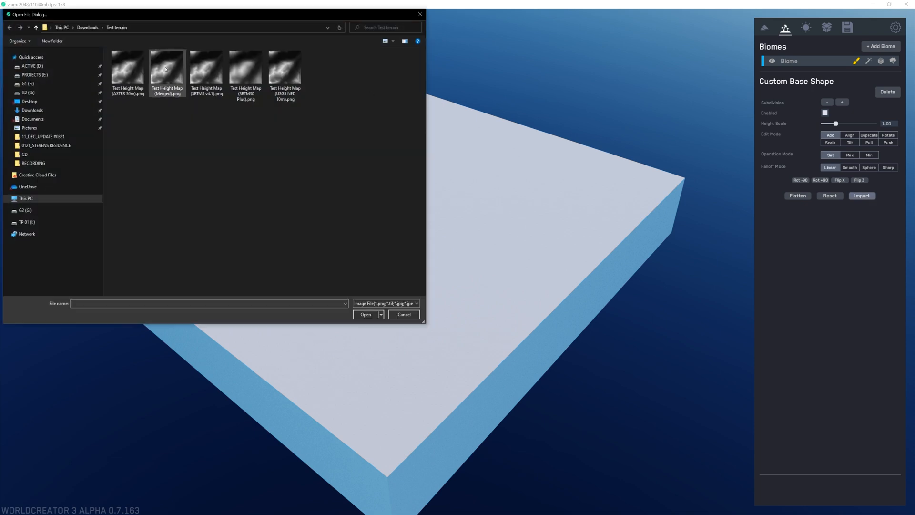
click(90, 28)
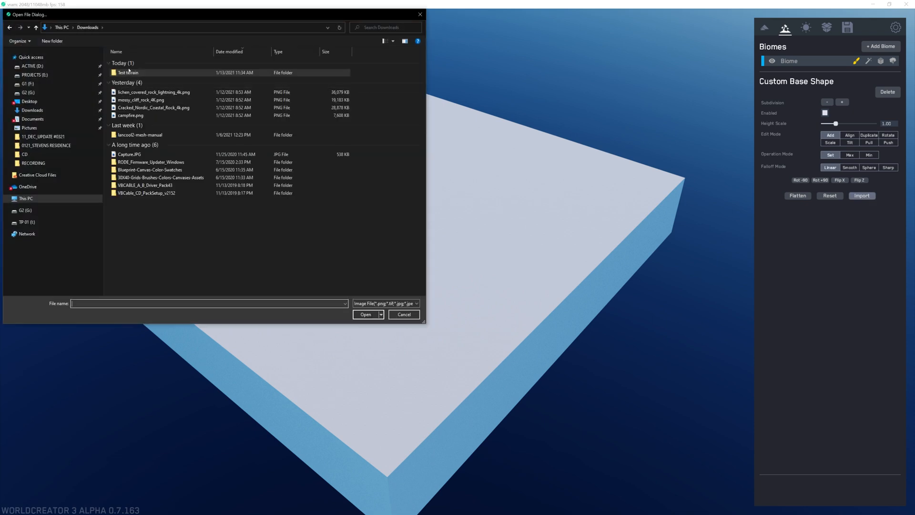
click(32, 66)
double_click(157, 125)
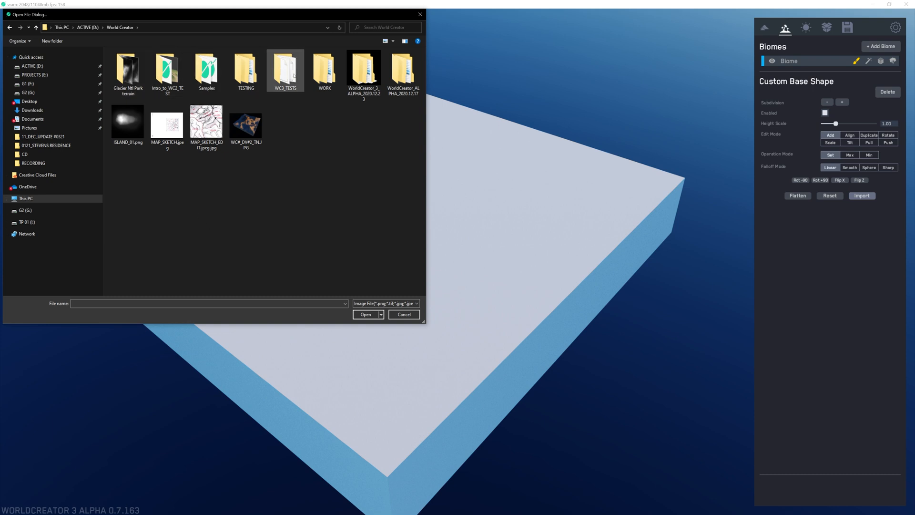
double_click(131, 71)
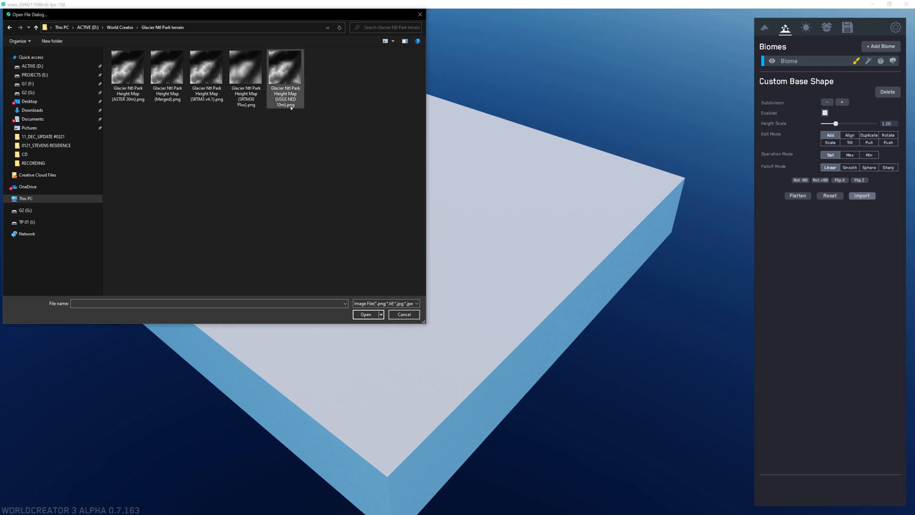
click(283, 79)
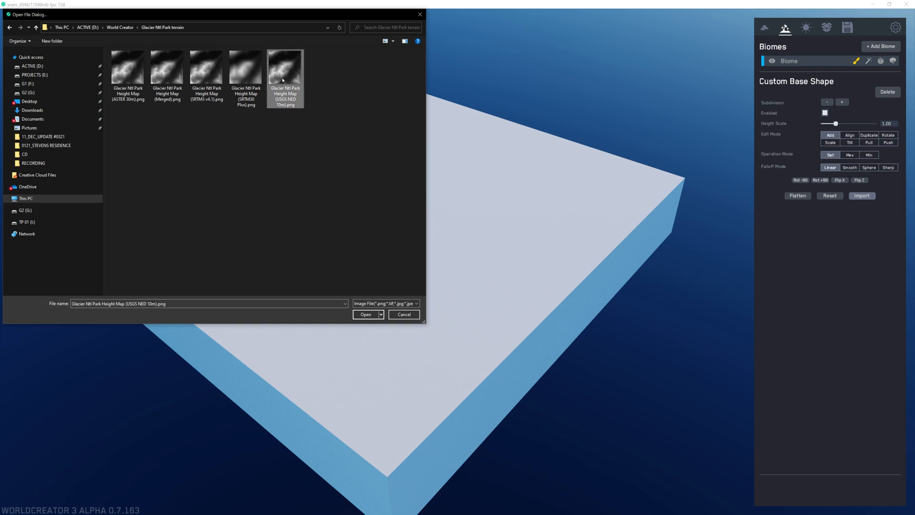
click(366, 314)
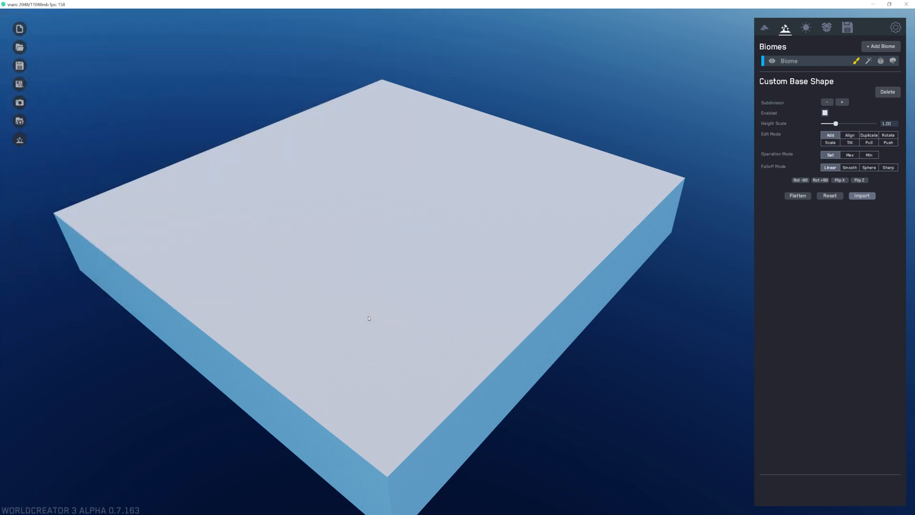
Dim the lighting to sun strength 0.21 and sky strength about 0.35, with sun angles of 0.38 horizontal and 0.14 vertical.
right_drag(305, 277, 771, 243)
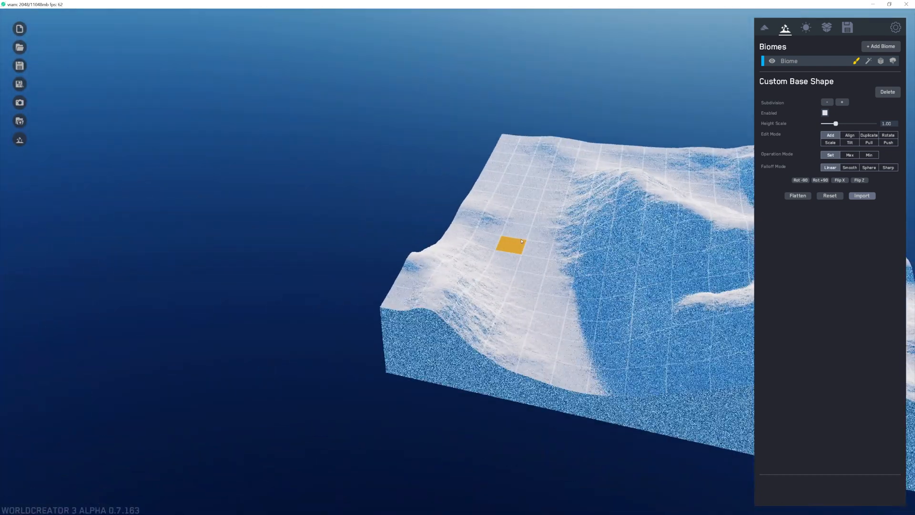
right_drag(512, 246, 447, 269)
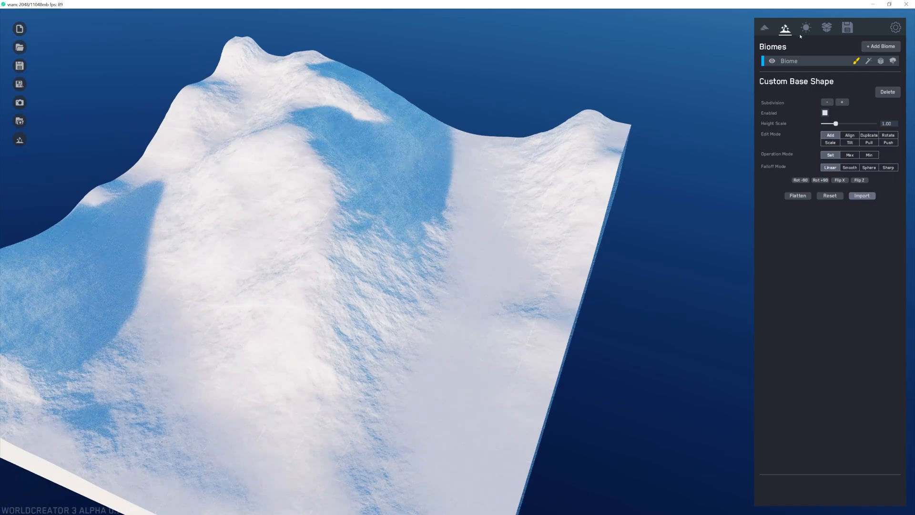
click(806, 28)
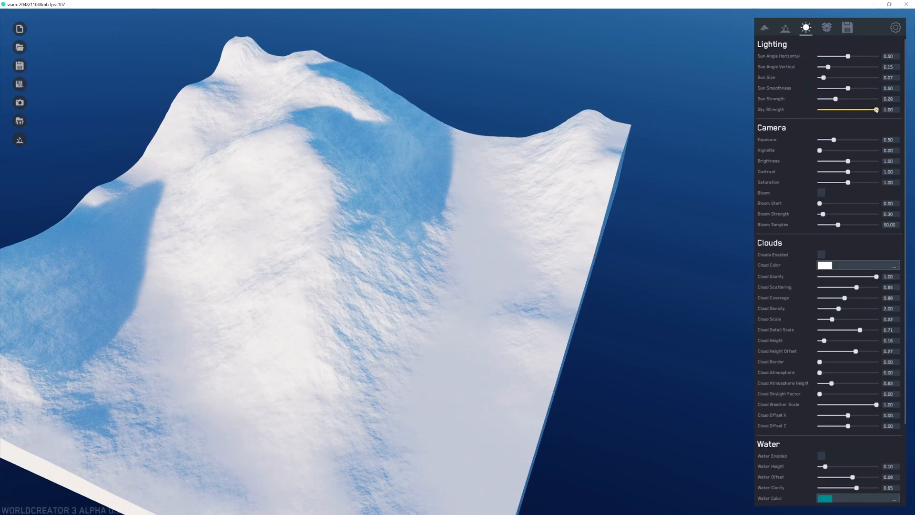
drag(876, 109, 850, 110)
drag(848, 57, 828, 67)
drag(835, 98, 839, 109)
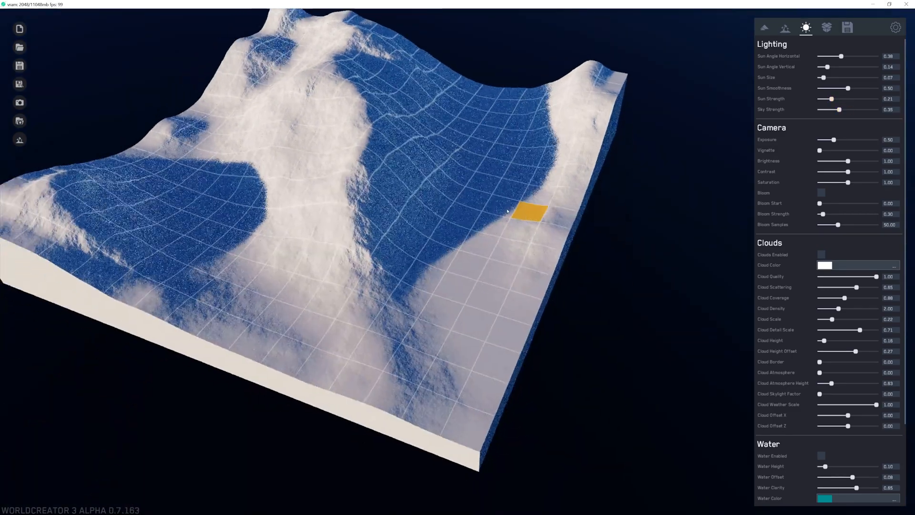
Try a horizontal sun angle of 0.07 on the mountain, and set it to 0.51.
right_drag(507, 210, 413, 213)
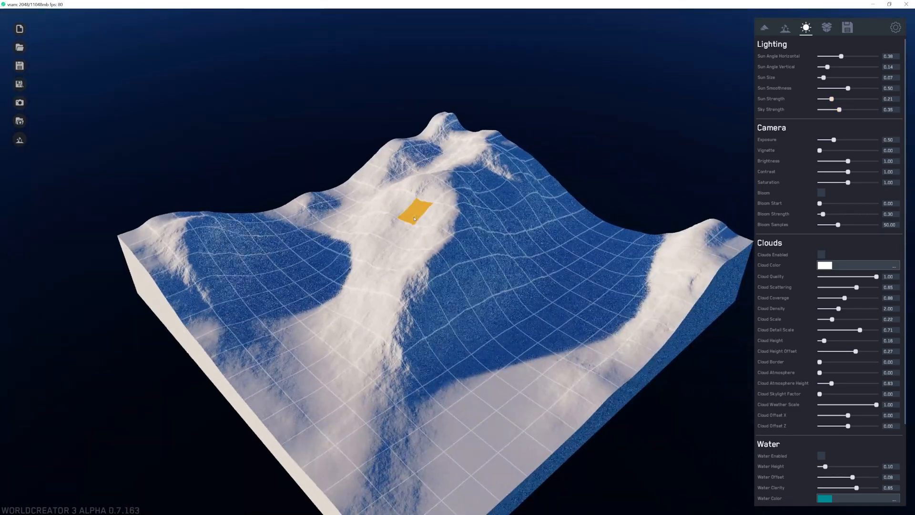
drag(841, 58, 824, 57)
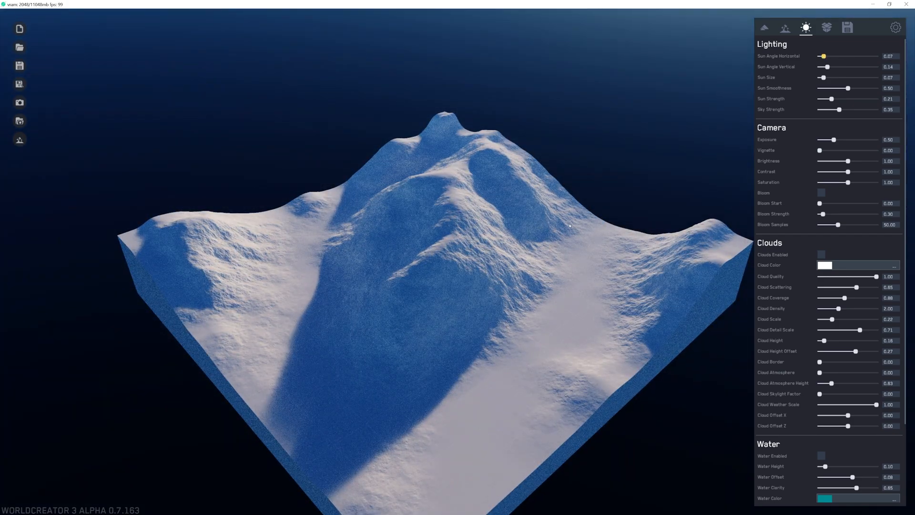
scroll(465, 200, down, 3)
drag(824, 56, 850, 55)
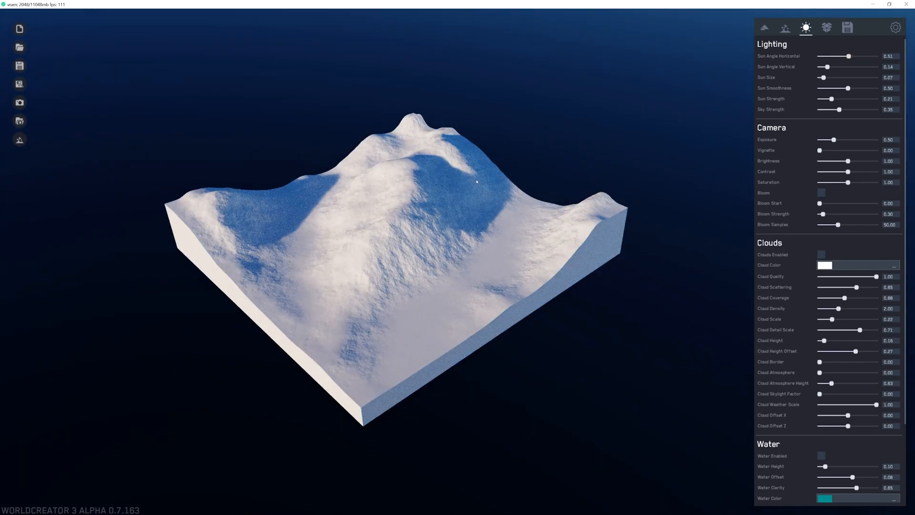
Return to the biome's custom base shape and raise the imported terrain's subdivision by two levels.
scroll(358, 235, up, 5)
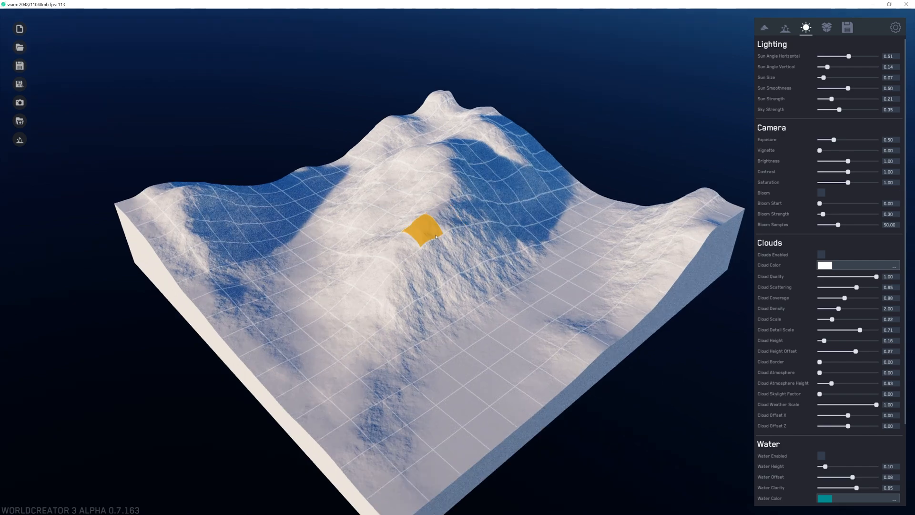
right_drag(441, 275, 445, 226)
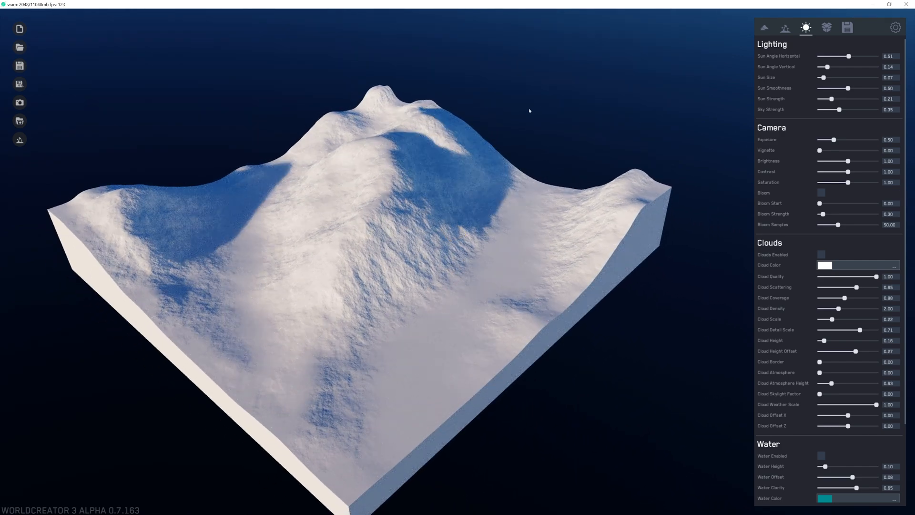
click(786, 28)
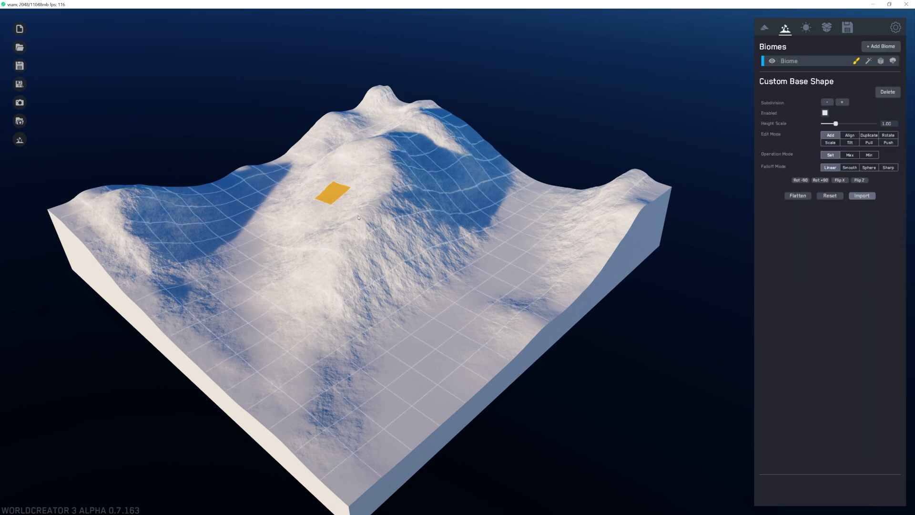
scroll(384, 240, up, 4)
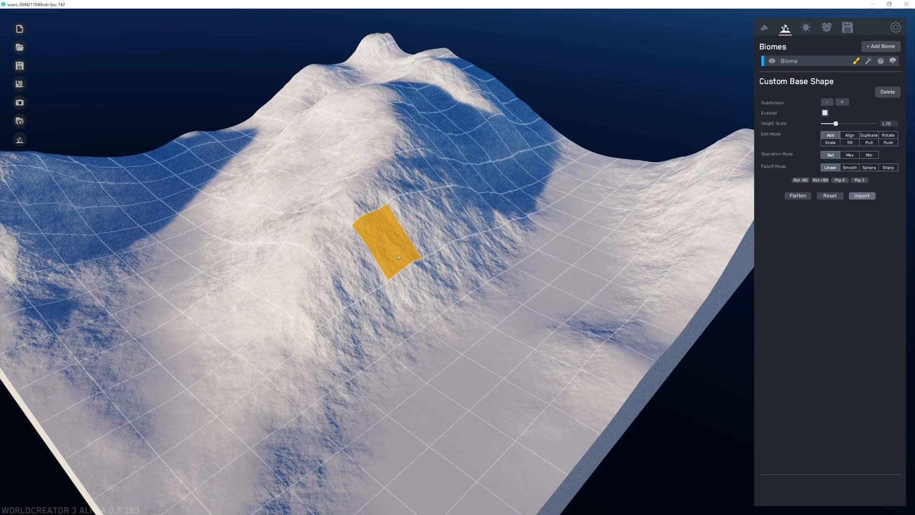
scroll(398, 257, down, 4)
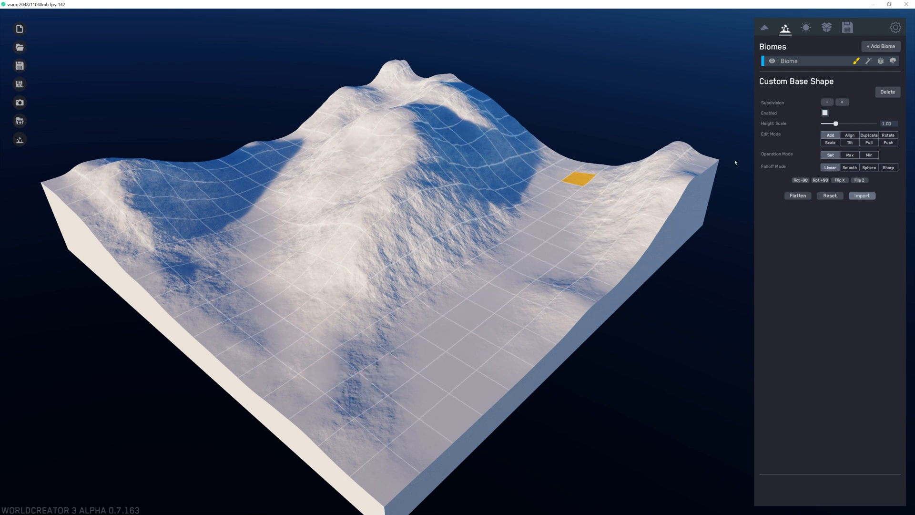
click(842, 103)
click(843, 103)
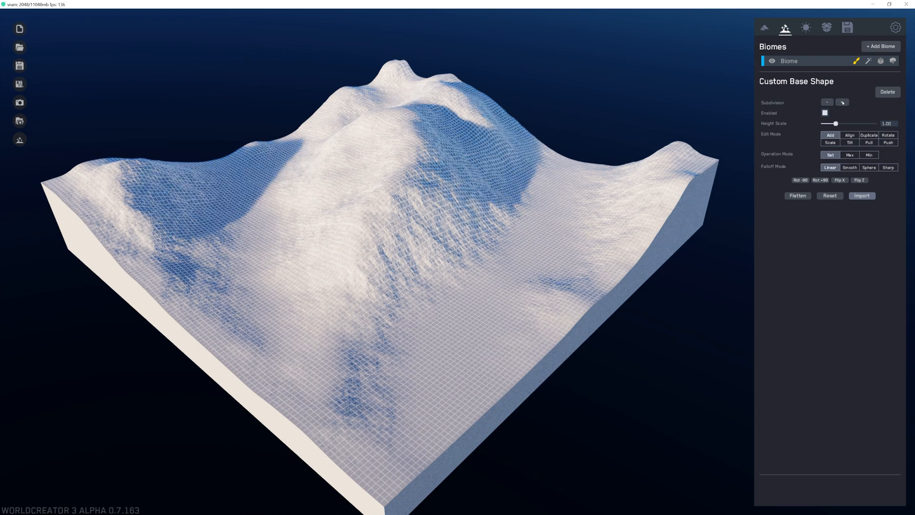
Lower the imported terrain's subdivision by four levels to smooth the shape, and raise it by three for a finer grid.
click(828, 102)
click(828, 102)
click(828, 102)
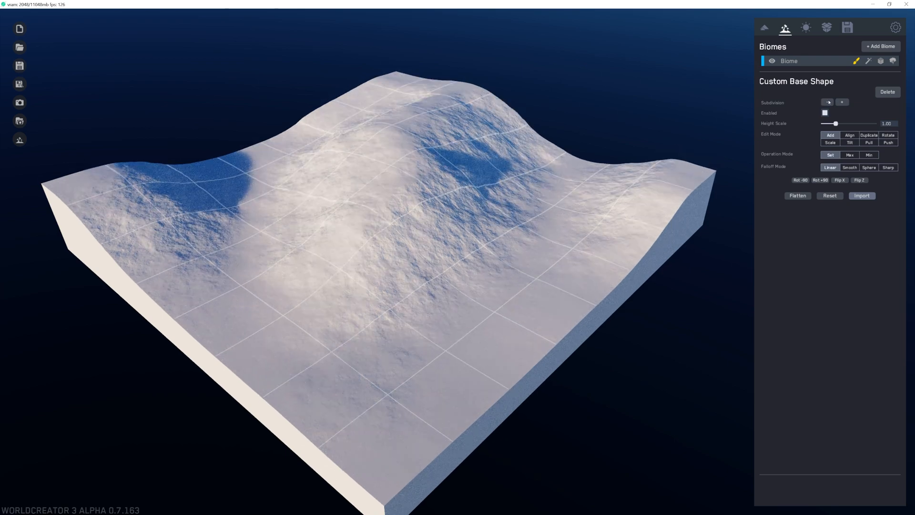
click(828, 102)
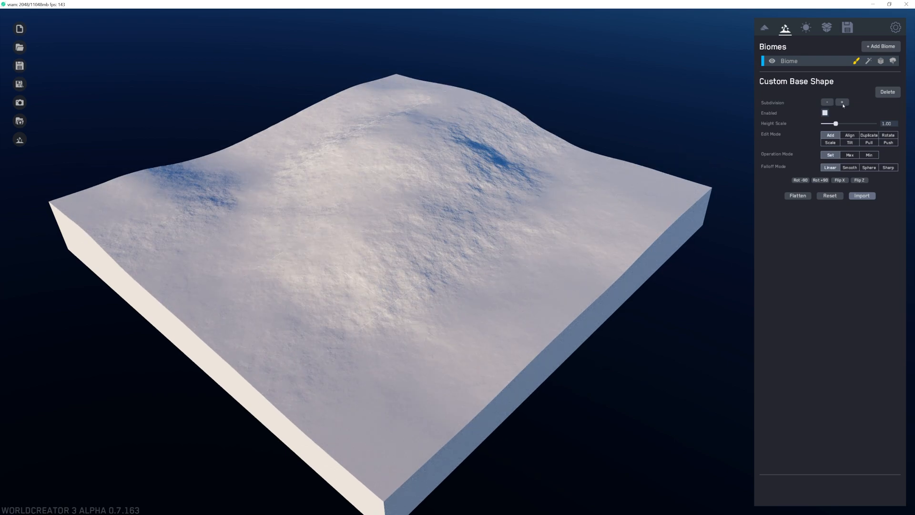
click(842, 103)
click(843, 103)
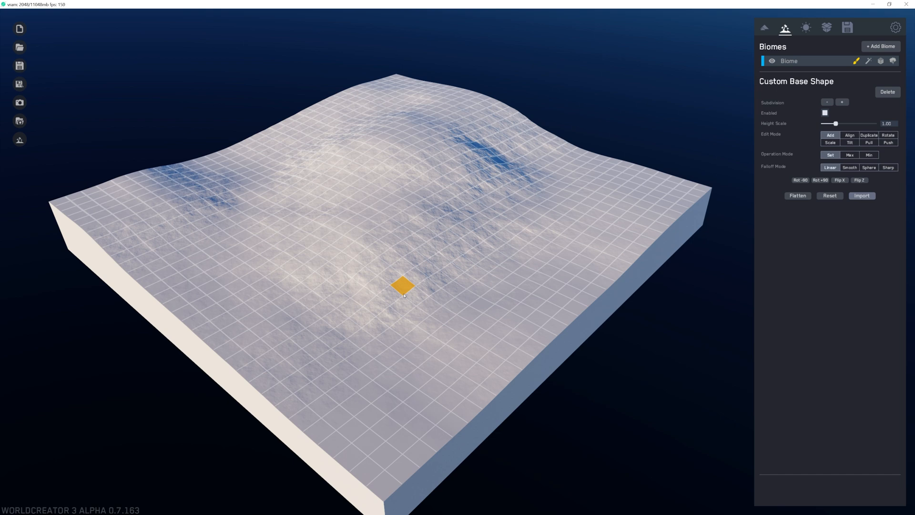
click(840, 103)
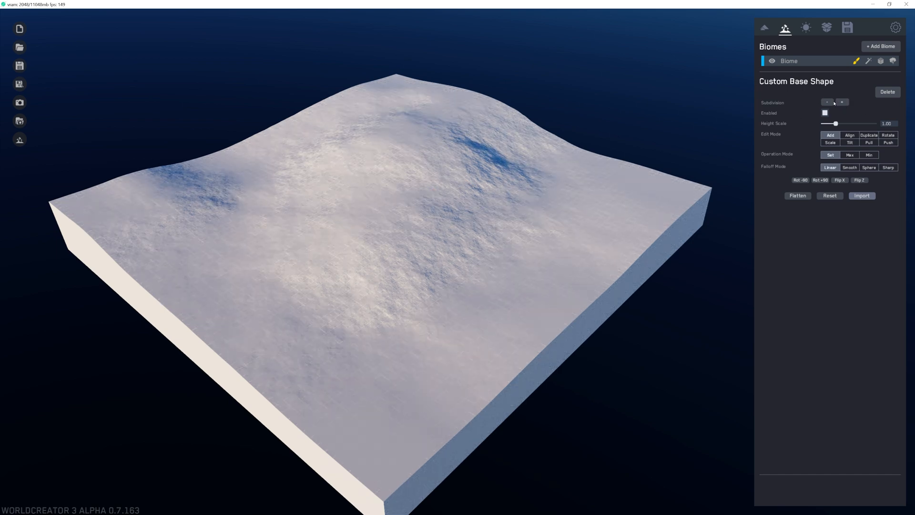
Lower the imported terrain's subdivision by one level and raise it by two levels, checking the grid on the surface.
click(827, 103)
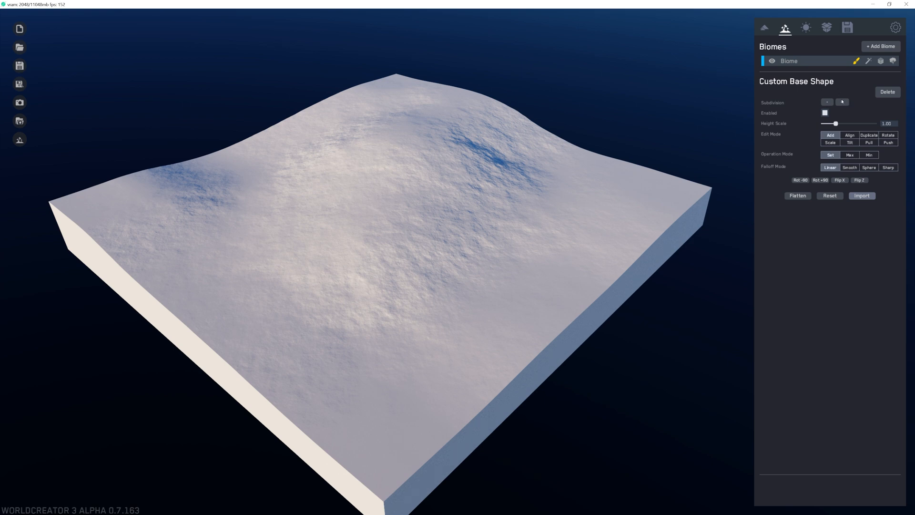
click(842, 102)
scroll(449, 343, up, 1)
middle_drag(434, 367, 469, 327)
scroll(469, 327, up, 1)
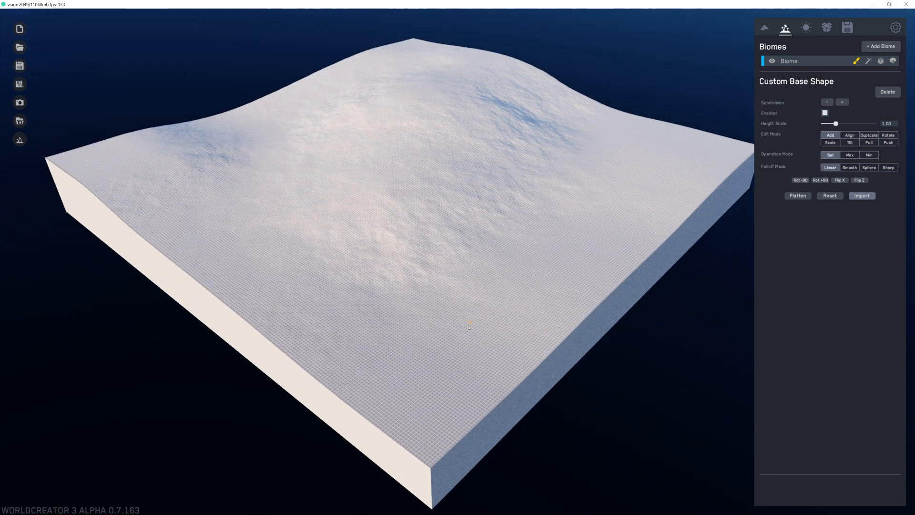
click(842, 103)
scroll(575, 295, up, 5)
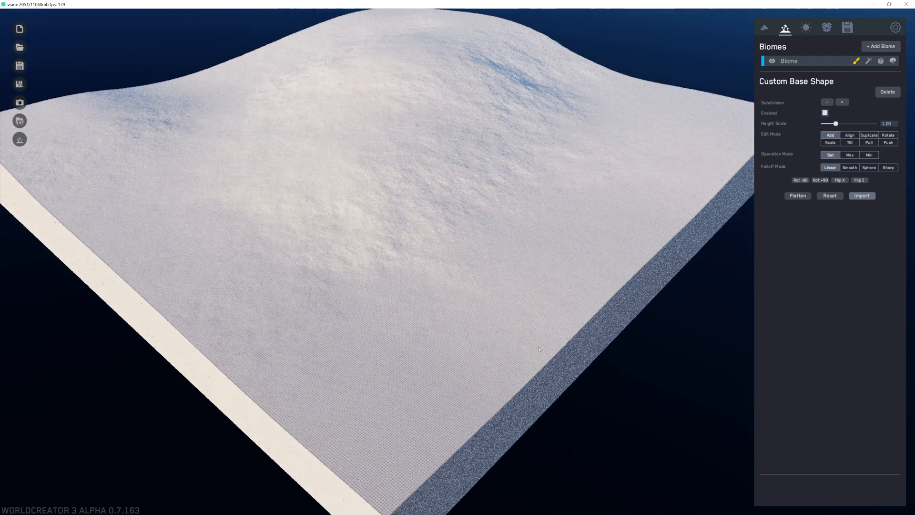
scroll(419, 269, down, 5)
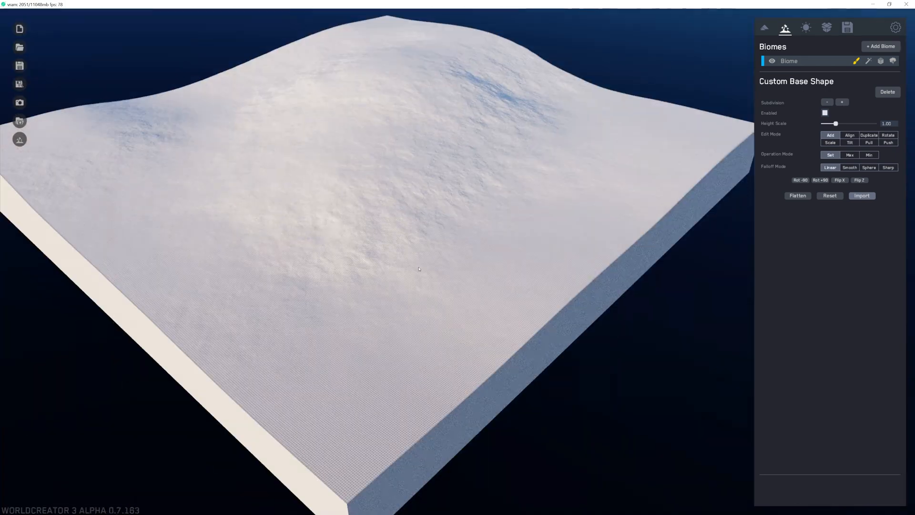
scroll(419, 269, down, 2)
middle_drag(419, 269, 420, 306)
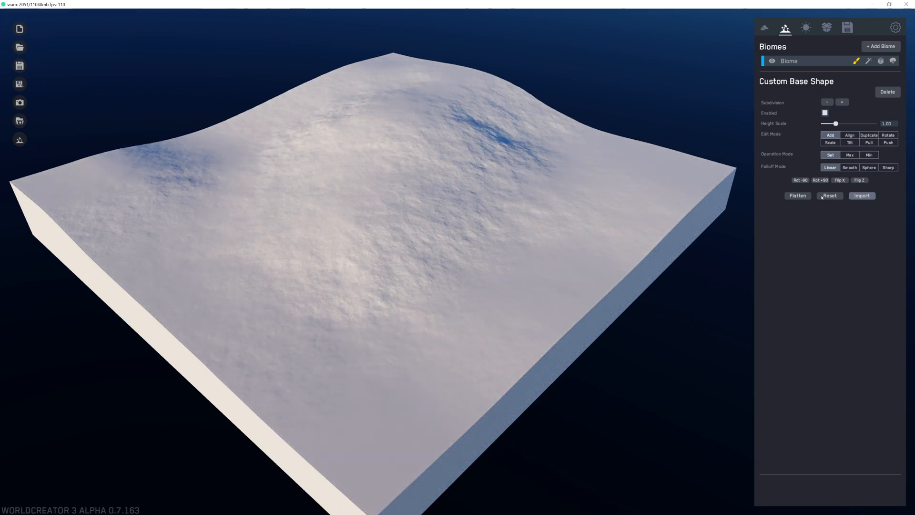
Flatten the custom base shape and import the height map "Glacier Ntl Park Height Map (USGS NED 10m).png" into it again.
click(797, 196)
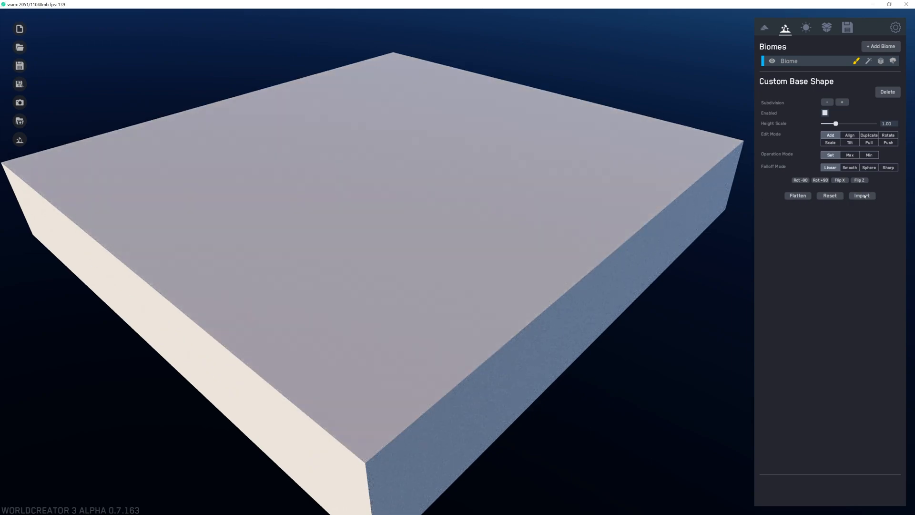
click(862, 196)
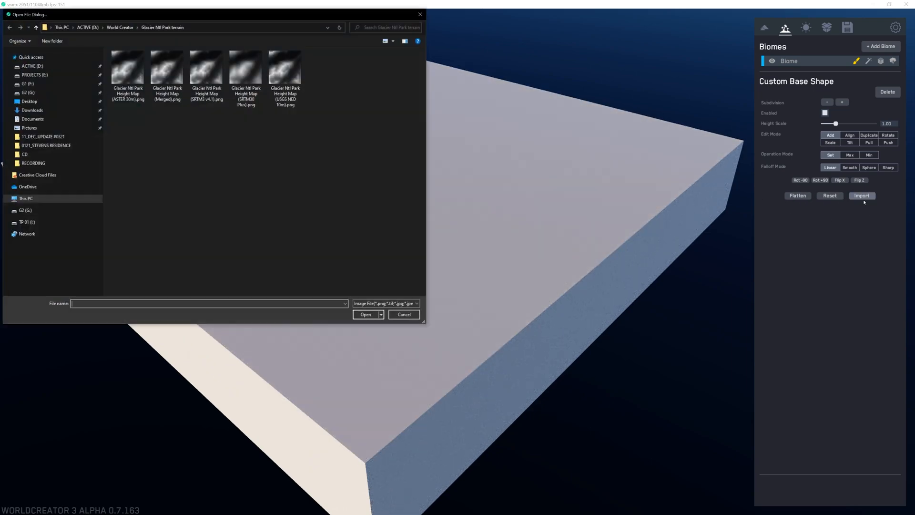
click(285, 72)
click(366, 315)
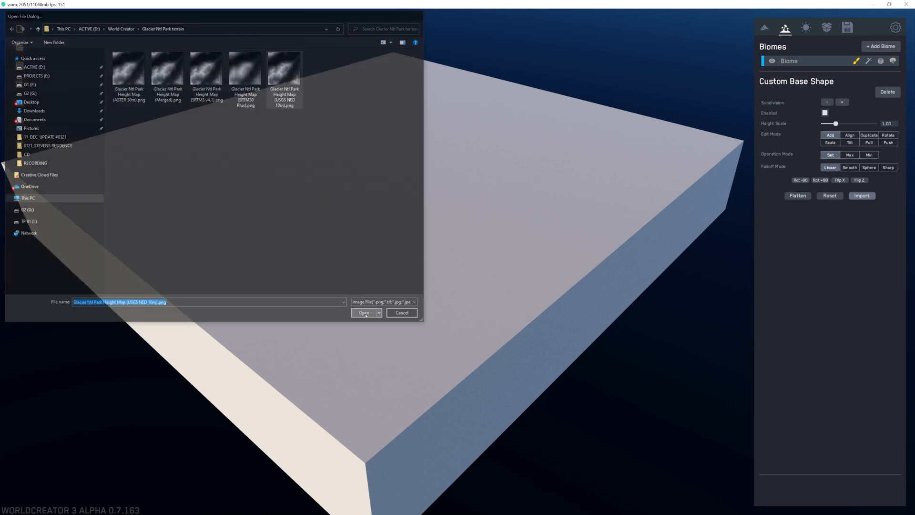
right_drag(556, 197, 503, 208)
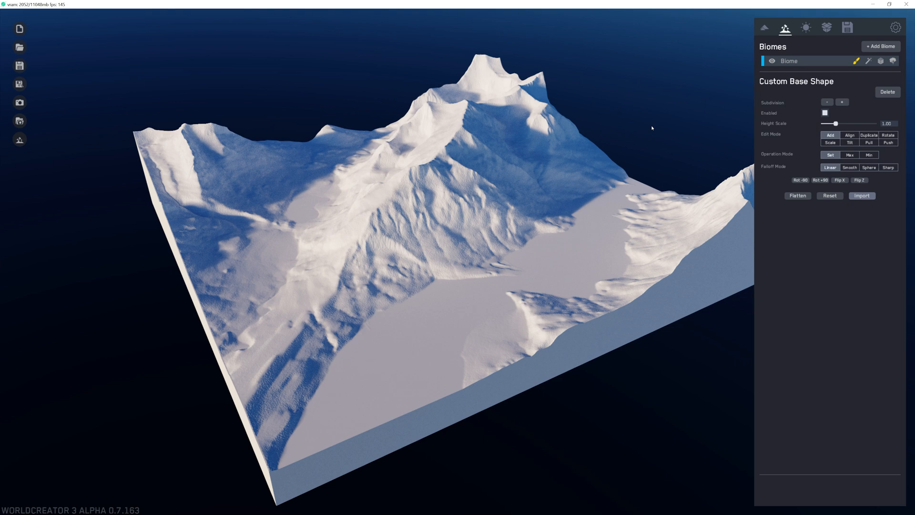
Check the terrain's precision setting, then open the biome's own settings and look over the re-imported mountain.
click(765, 27)
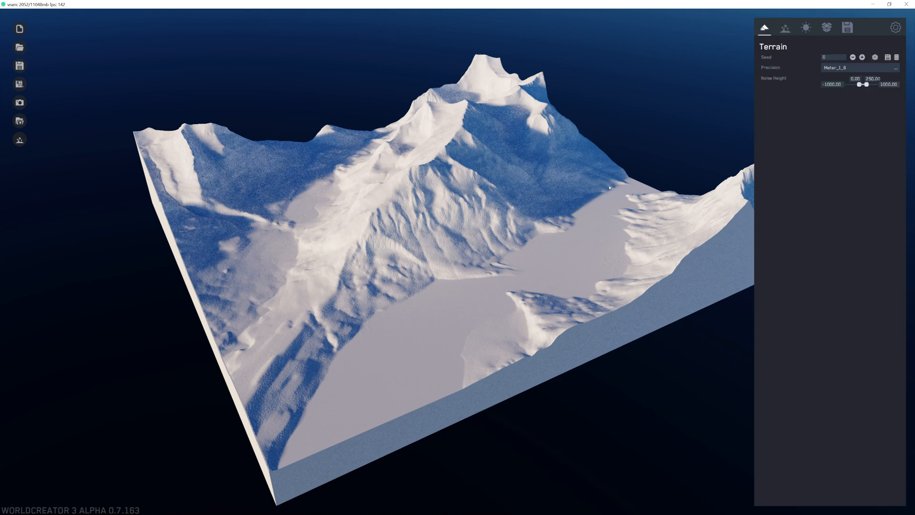
scroll(609, 187, up, 3)
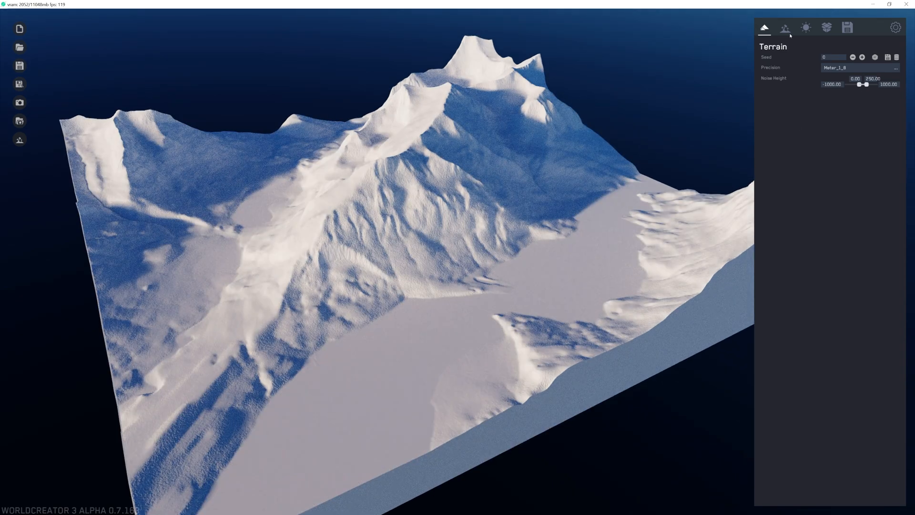
click(786, 28)
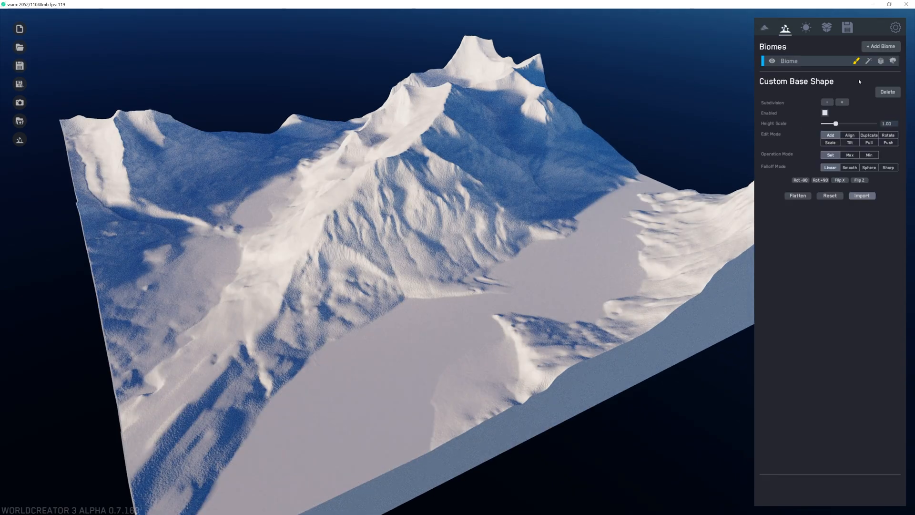
click(826, 62)
scroll(471, 279, down, 3)
scroll(470, 279, up, 5)
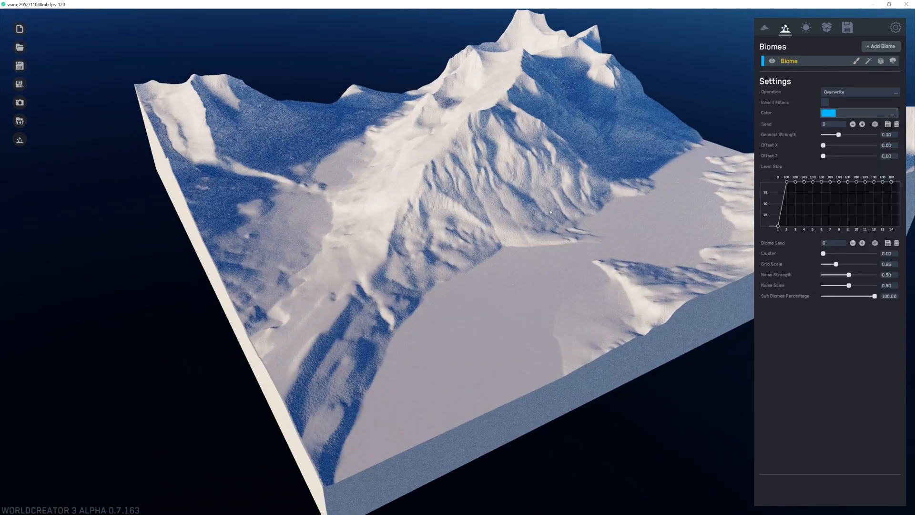
right_drag(470, 279, 585, 100)
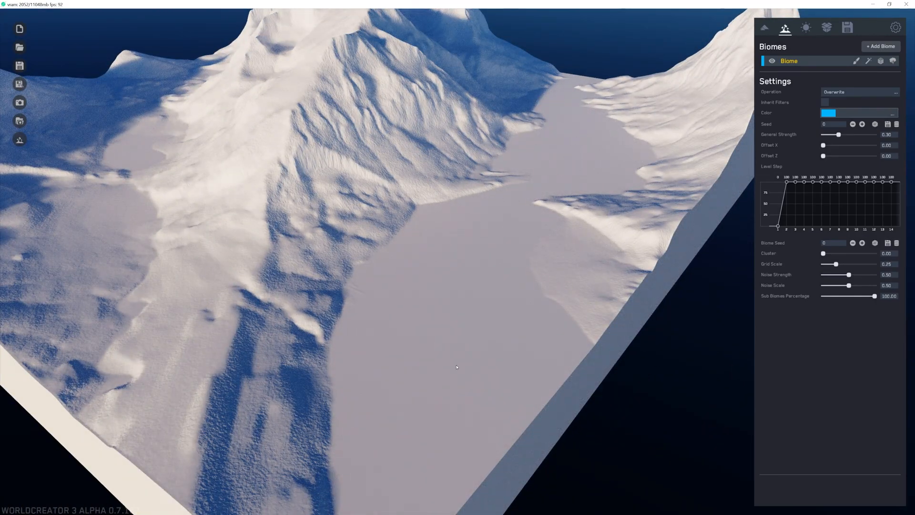
Switch to the browser, view the real lake and mountains in Google Maps for comparison, and return to World Creator.
mouse_move(203, 513)
click(290, 490)
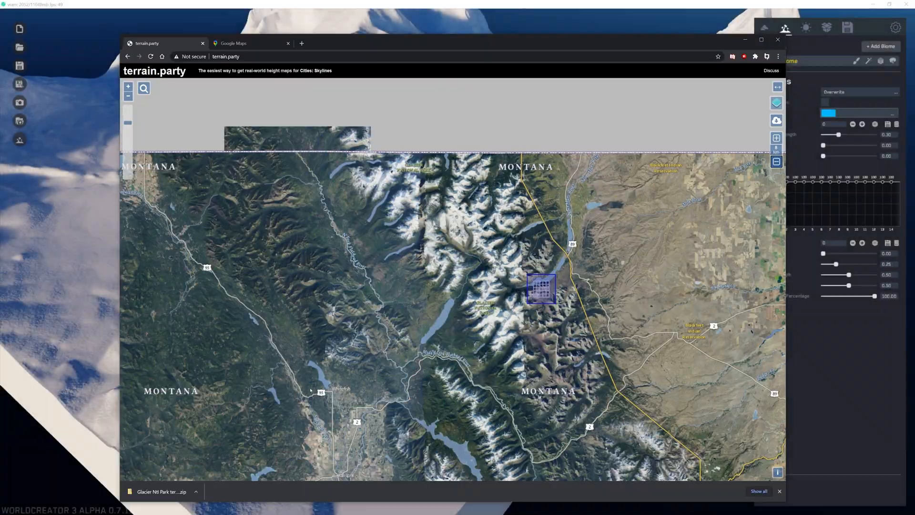
click(249, 46)
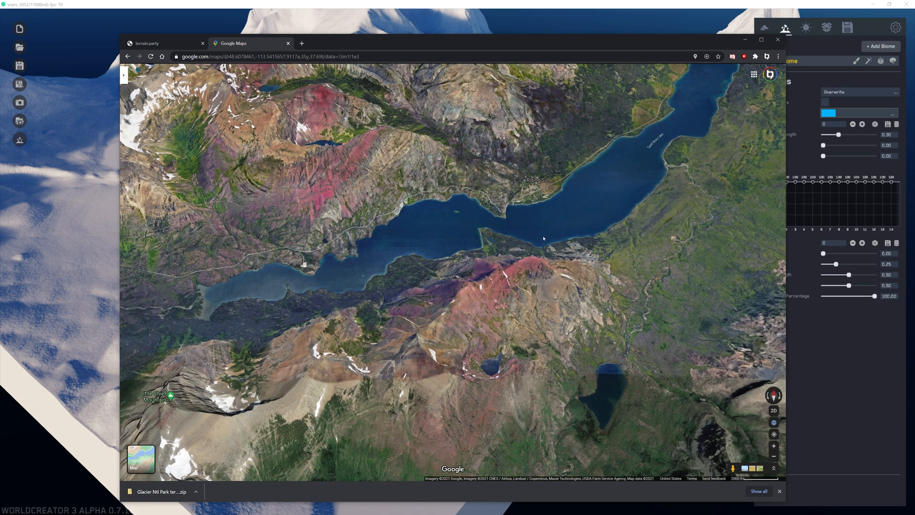
click(603, 5)
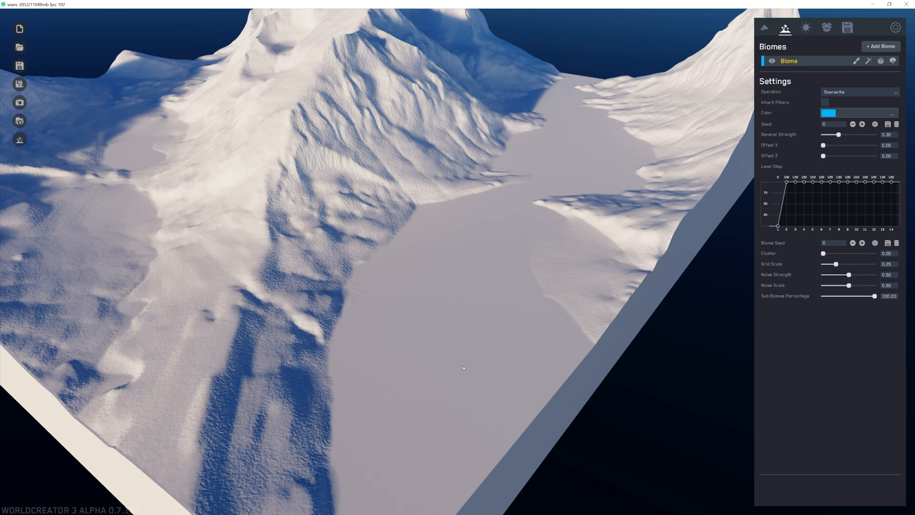
Examine the imported terrain's lake area, ridges and slopes from several angles, ending close up on the mountainside's surface detail.
scroll(464, 368, down, 3)
scroll(440, 312, up, 2)
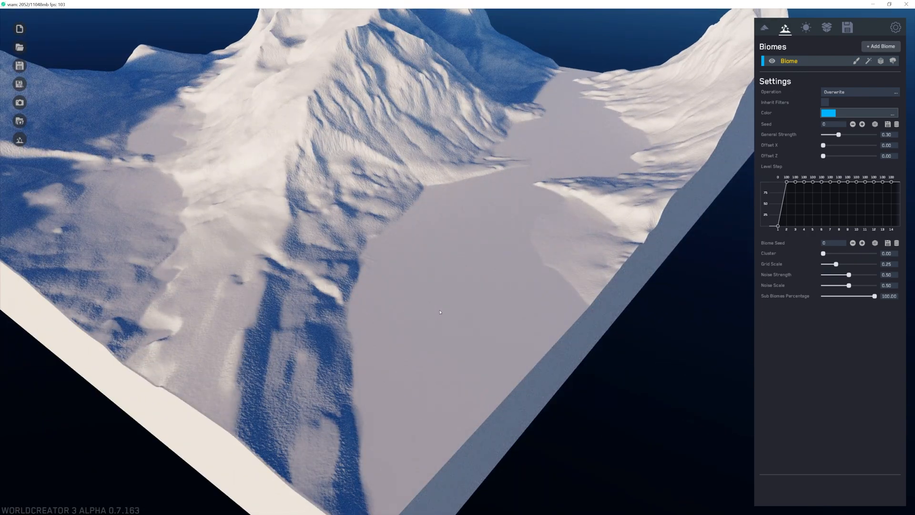
scroll(440, 312, down, 3)
scroll(547, 129, up, 2)
scroll(547, 130, up, 3)
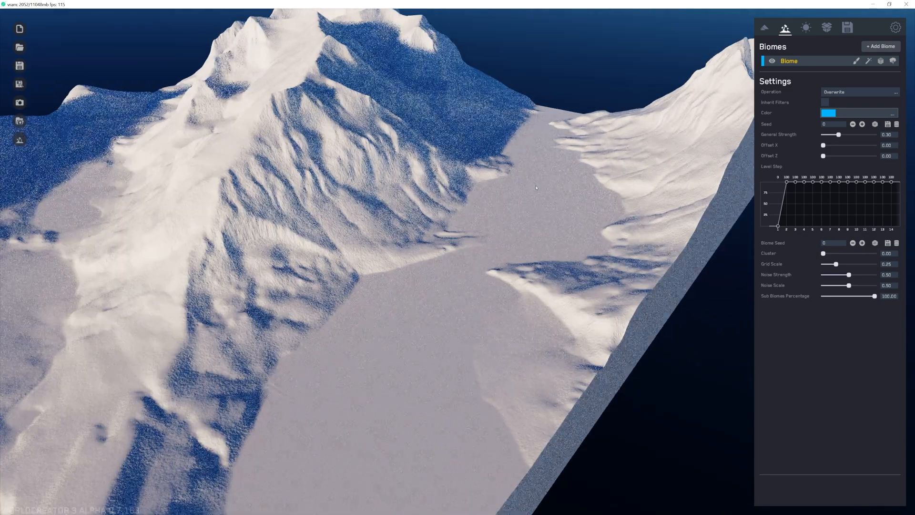
scroll(423, 357, down, 2)
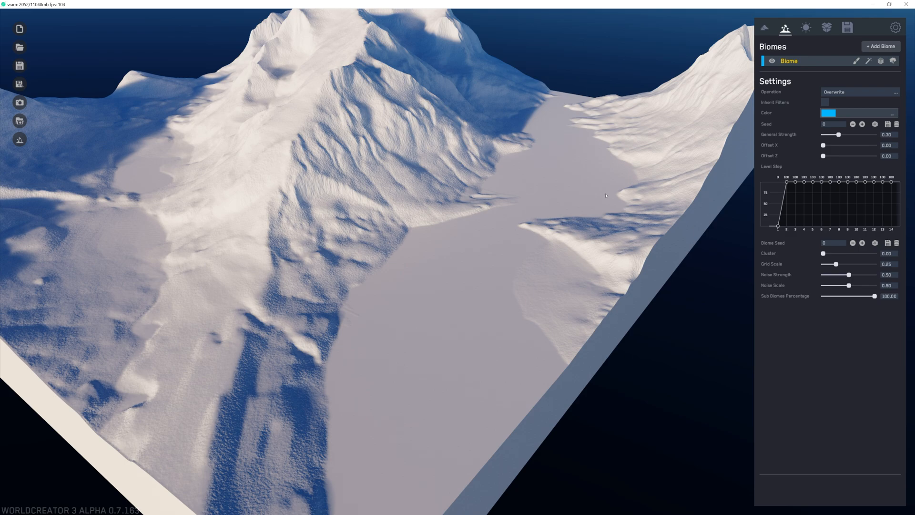
scroll(478, 264, down, 2)
drag(477, 264, 558, 192)
scroll(415, 264, up, 3)
scroll(238, 257, up, 4)
scroll(343, 280, down, 6)
scroll(558, 192, up, 8)
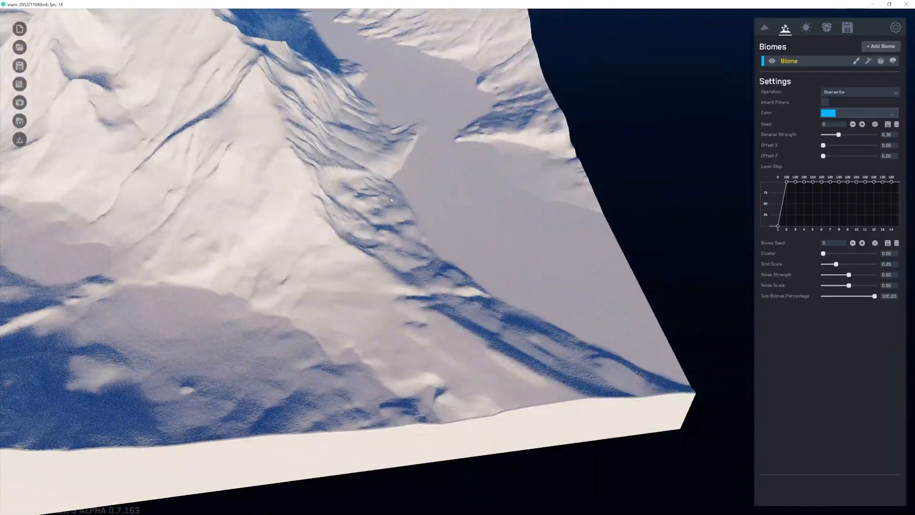
middle_drag(391, 200, 390, 270)
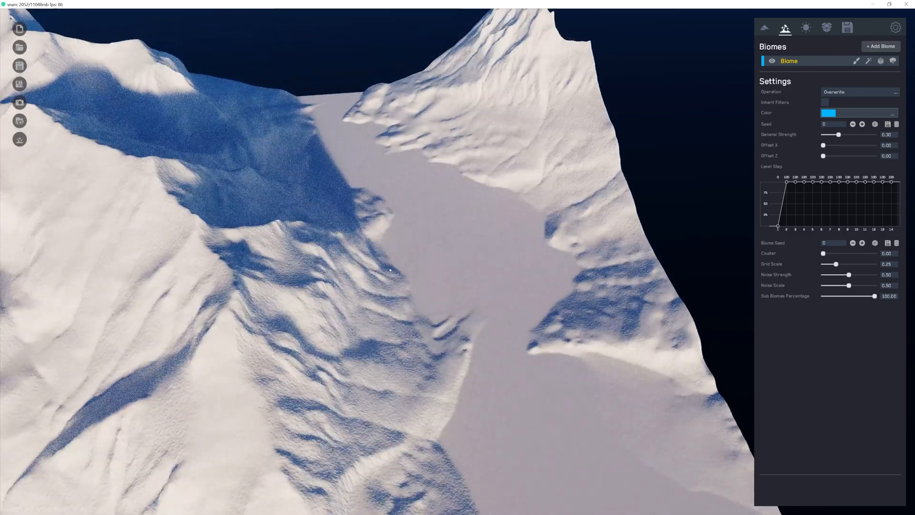
drag(402, 180, 537, 181)
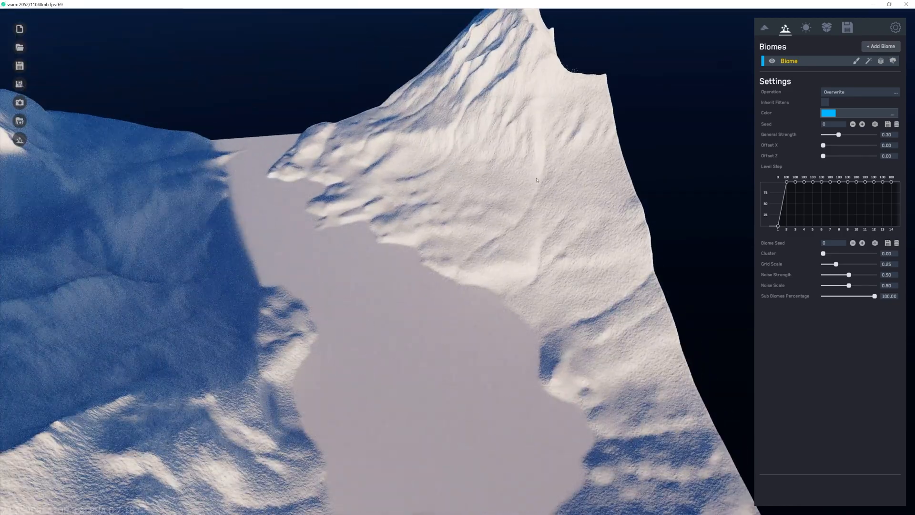
scroll(537, 181, up, 6)
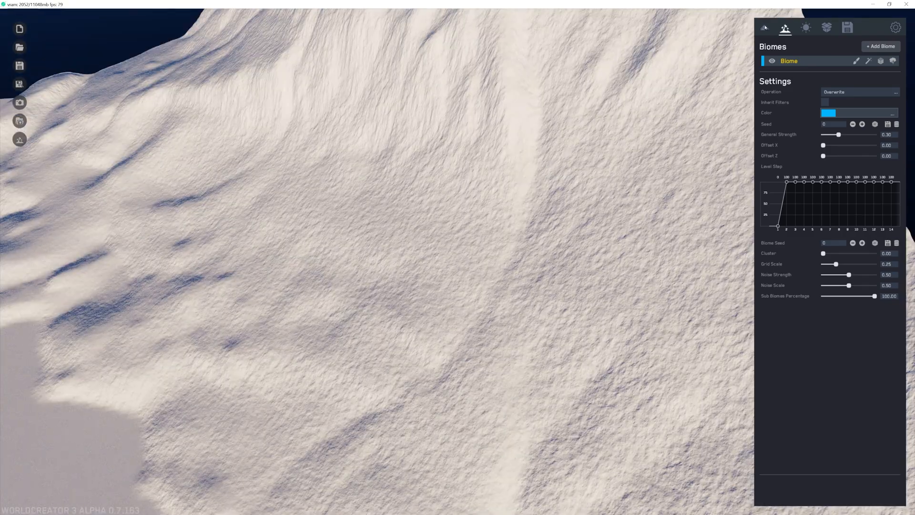
Try the Meter_1 terrain precision and inspect how the mountain slopes look with it.
click(765, 28)
click(844, 67)
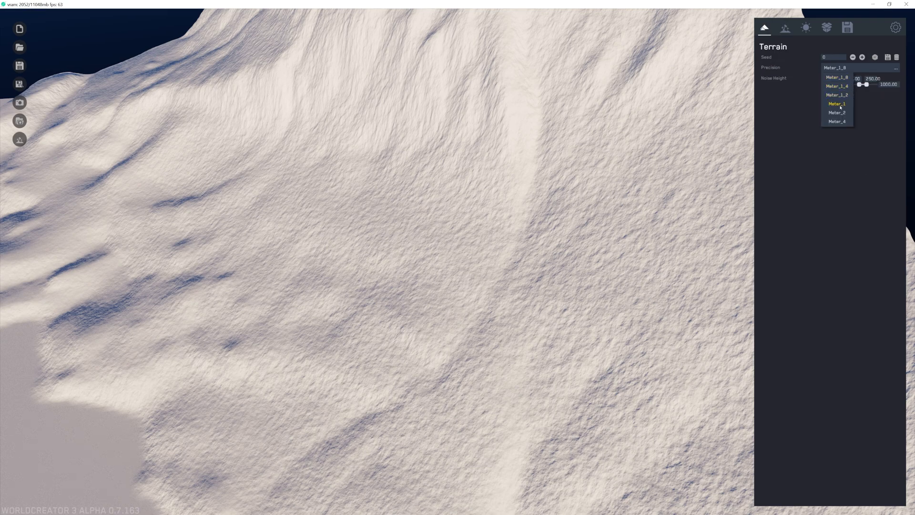
click(838, 104)
scroll(500, 139, down, 6)
right_drag(501, 138, 596, 117)
scroll(513, 136, down, 3)
scroll(492, 315, up, 5)
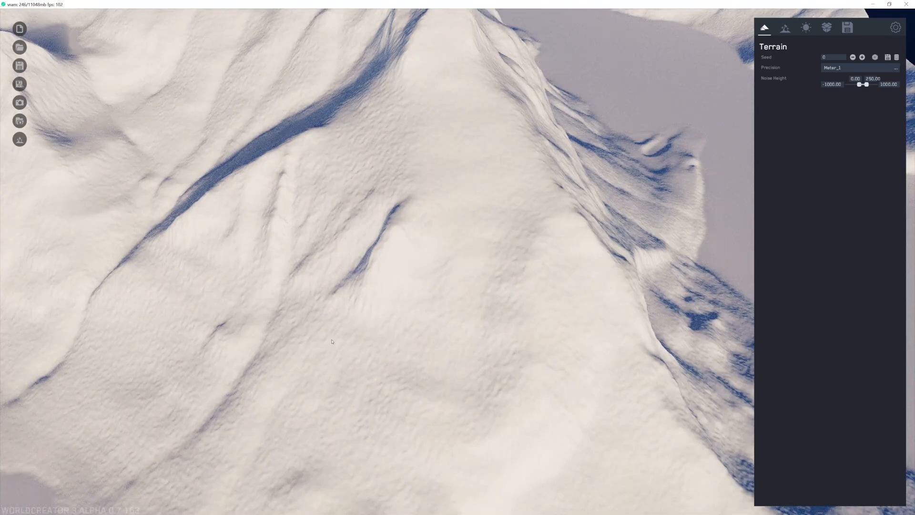
Set the terrain precision back to Meter_1_8 and compare the fine surface detail on the slopes.
click(841, 68)
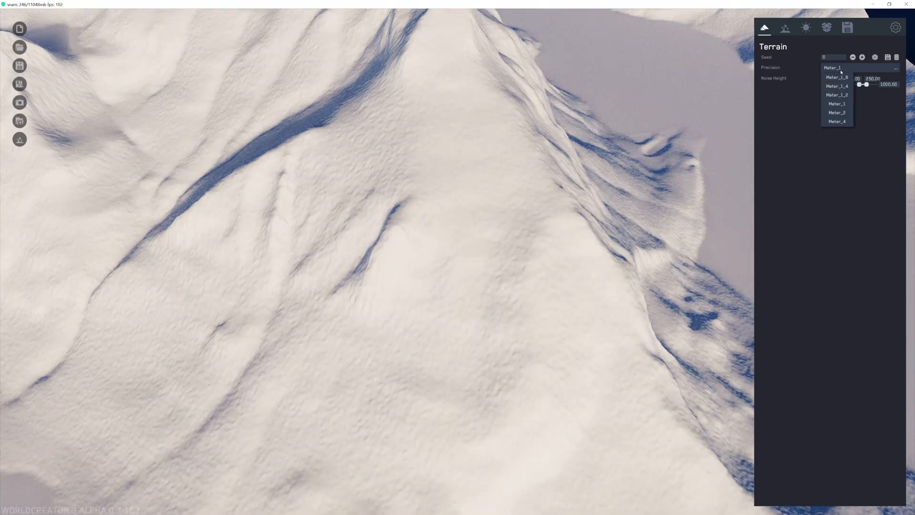
click(837, 77)
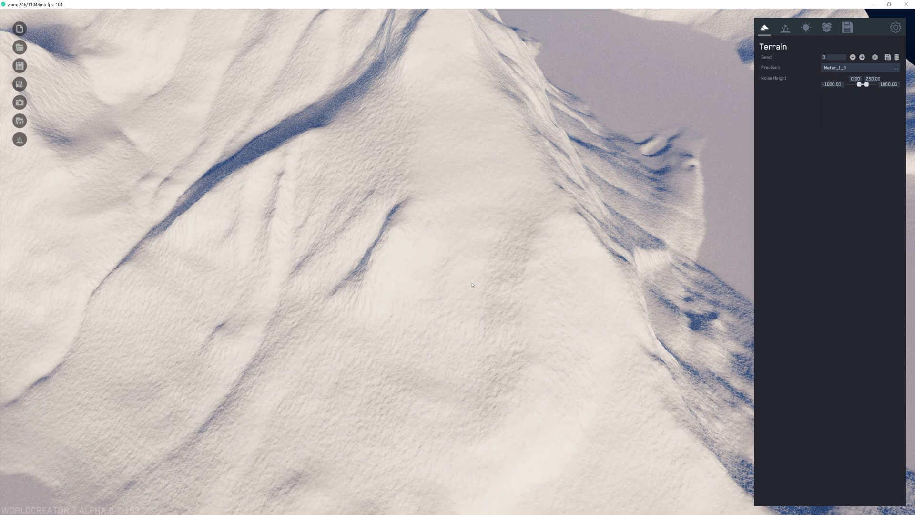
middle_drag(472, 323, 457, 224)
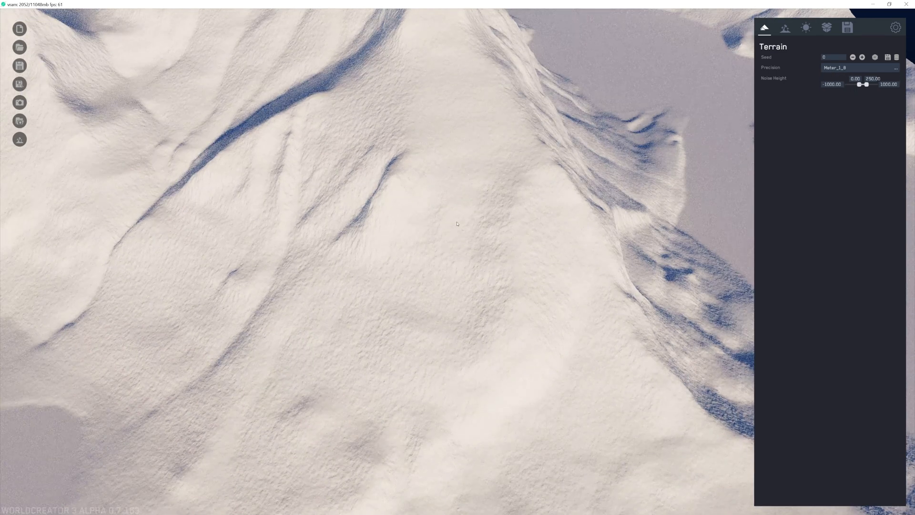
middle_drag(362, 264, 423, 214)
scroll(422, 215, up, 5)
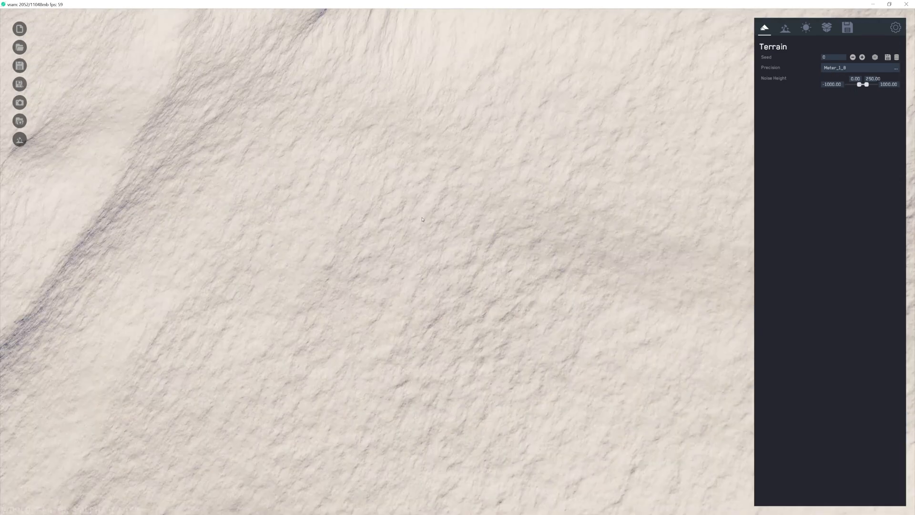
scroll(451, 256, down, 5)
scroll(380, 215, down, 5)
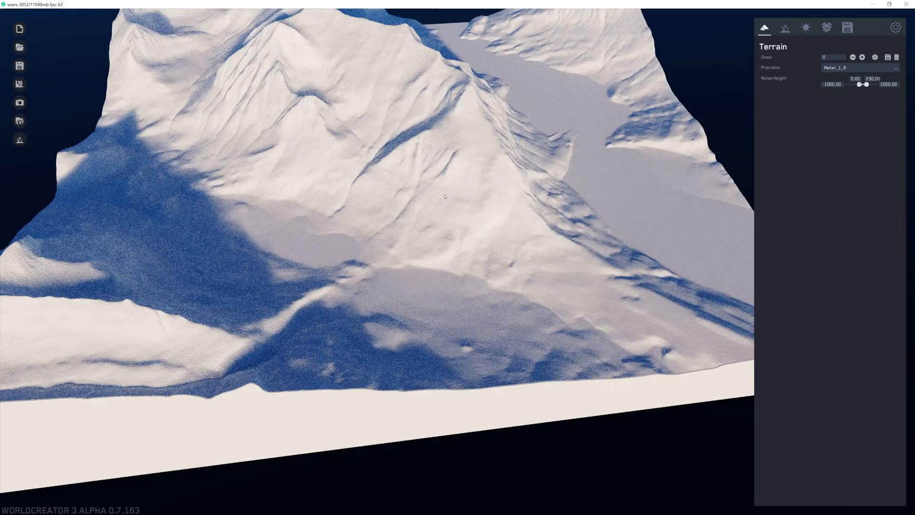
scroll(380, 214, up, 4)
middle_drag(380, 214, 198, 224)
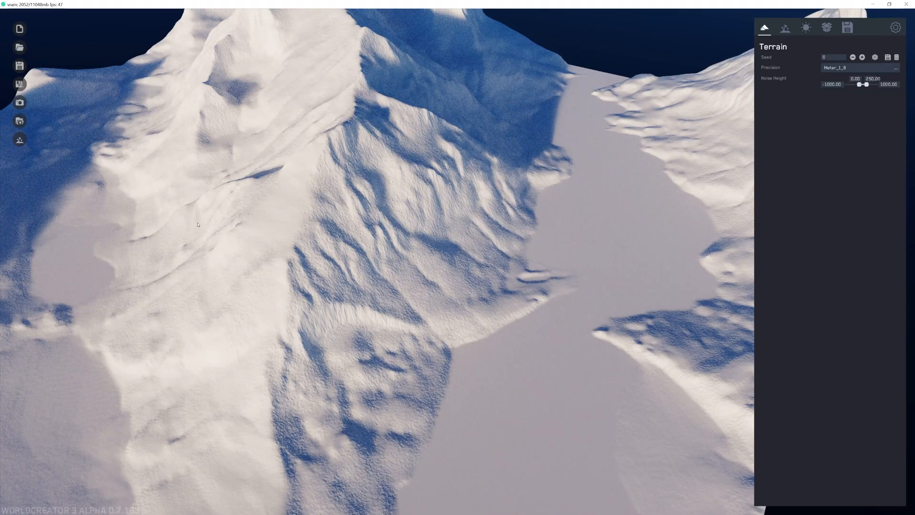
Add a Denoise filter to the biome and inspect its smoothing effect on the rough mountain slopes.
click(785, 28)
click(869, 61)
click(874, 81)
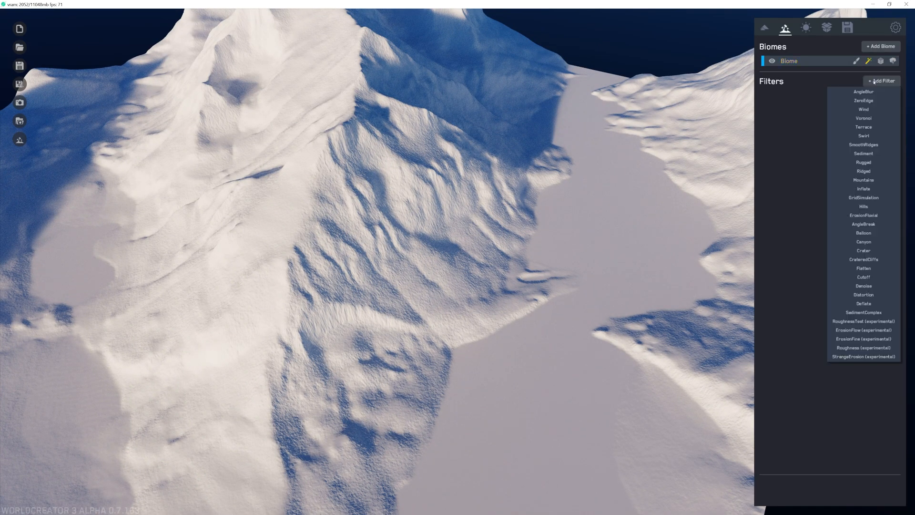
click(864, 286)
scroll(470, 262, up, 5)
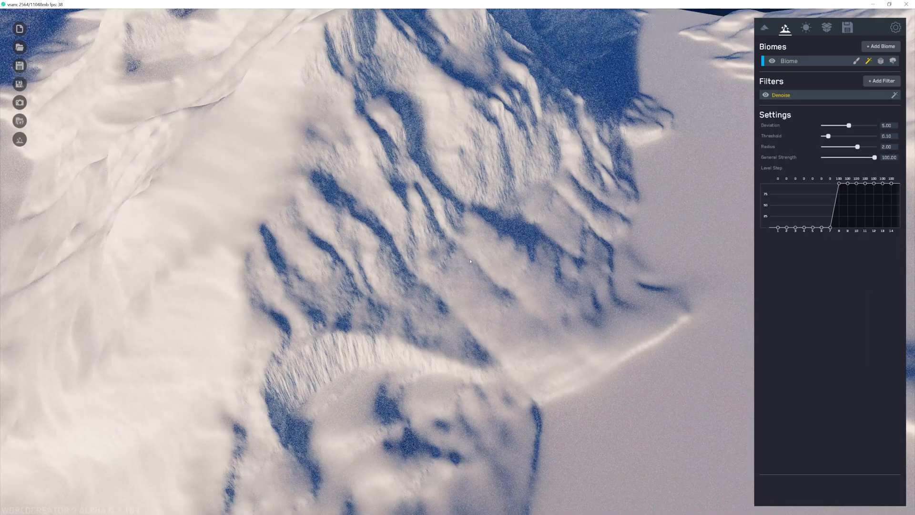
drag(470, 262, 452, 249)
scroll(527, 239, up, 5)
scroll(555, 238, down, 5)
scroll(452, 249, up, 5)
scroll(453, 249, down, 5)
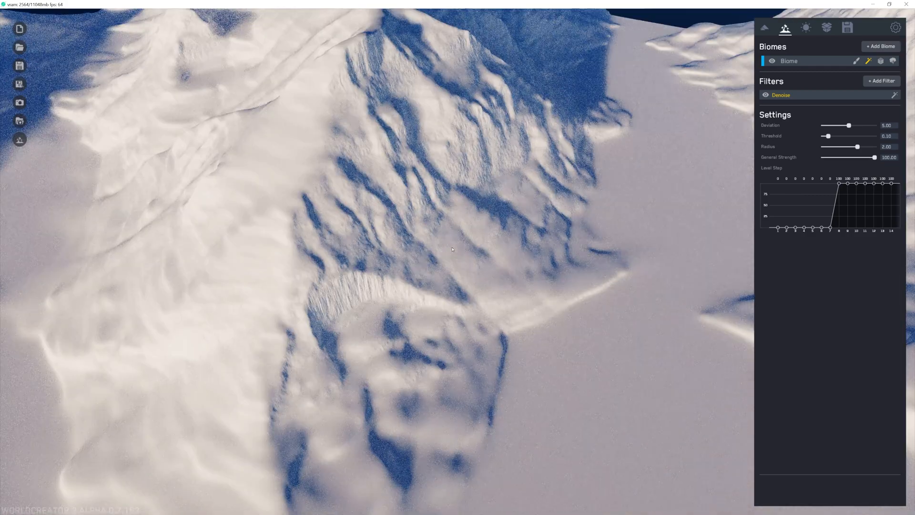
Lower Denoise level steps 8 through 14 to about 50 and inspect the roughness of the mountain slopes.
scroll(453, 250, down, 3)
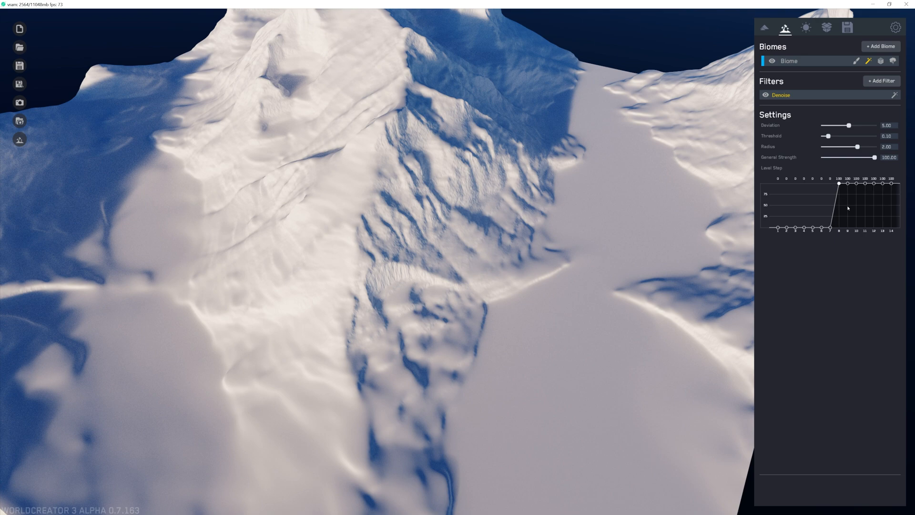
drag(839, 205, 893, 206)
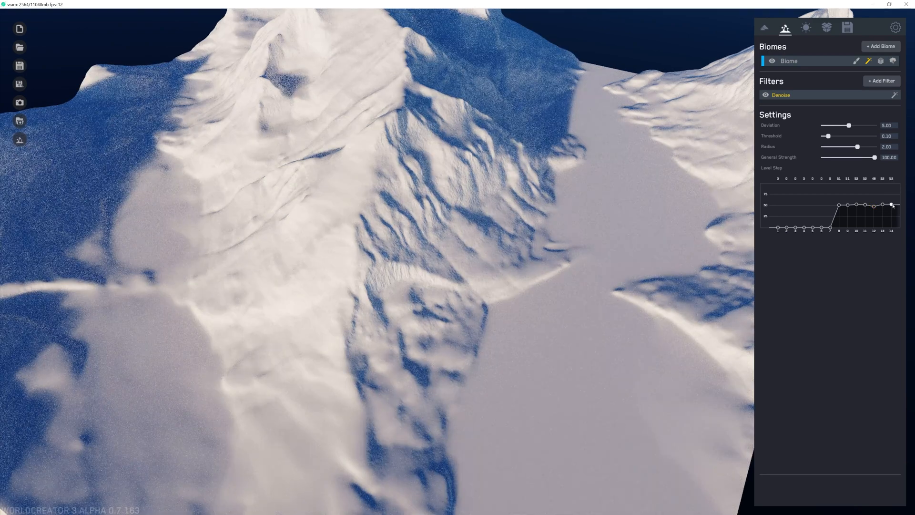
scroll(348, 184, up, 5)
scroll(349, 184, down, 3)
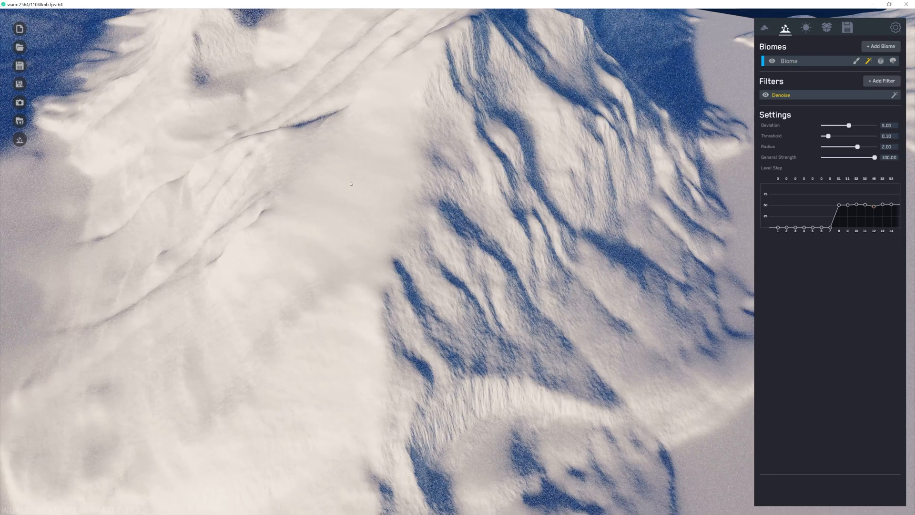
scroll(353, 183, down, 3)
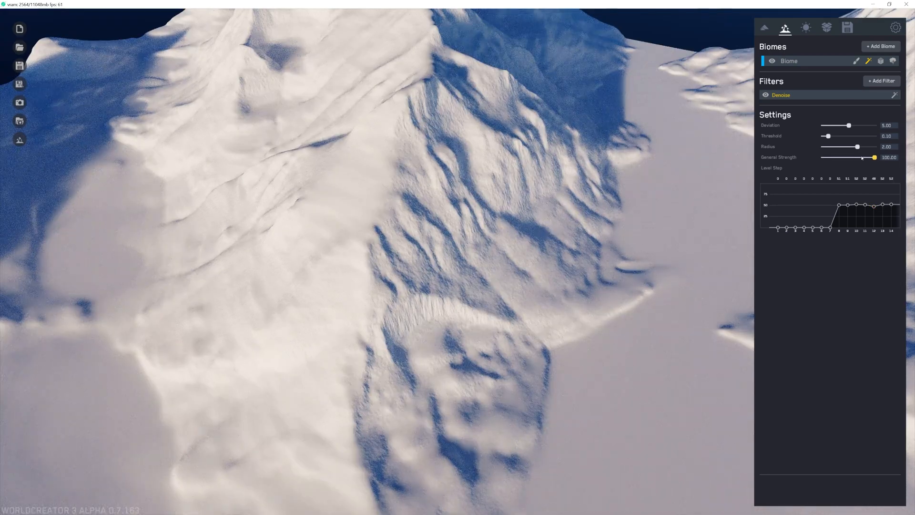
Reduce the Denoise filter's General Strength, compare the slope detail, and settle on 81.94.
drag(862, 158, 852, 157)
scroll(347, 229, up, 4)
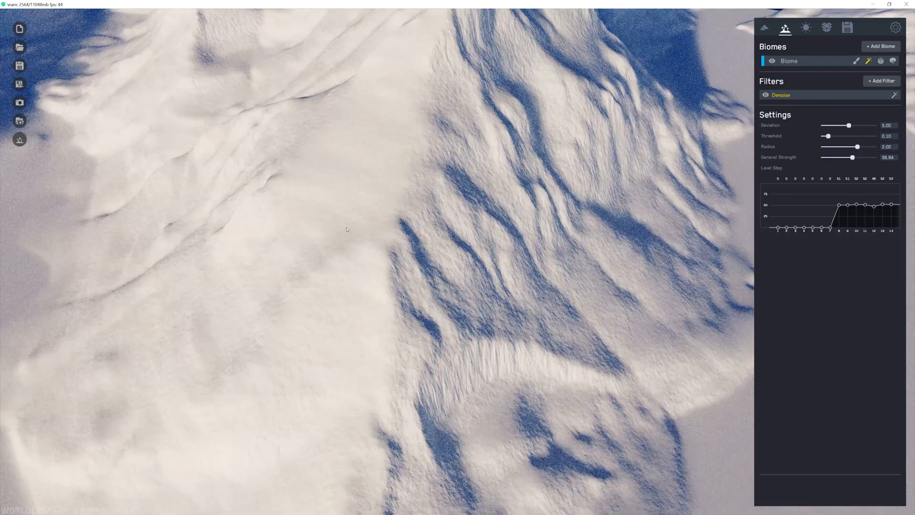
scroll(347, 230, down, 3)
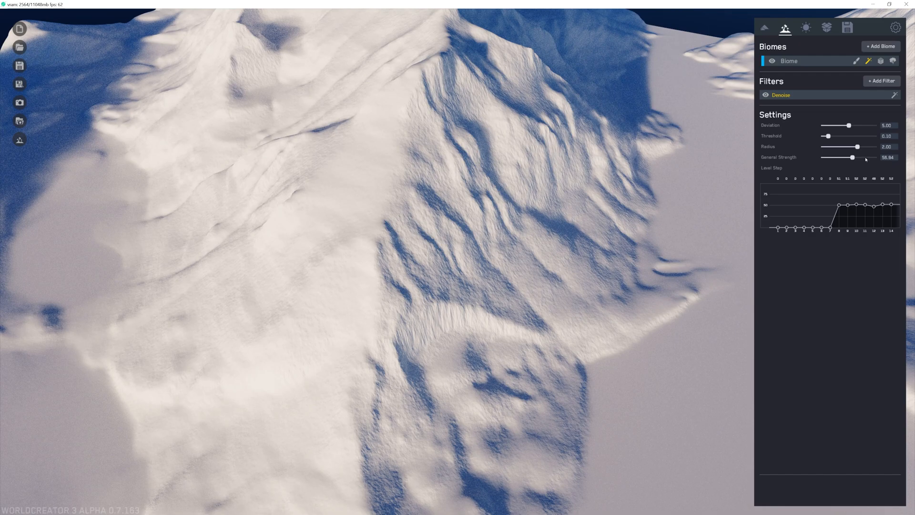
click(865, 158)
middle_drag(315, 215, 470, 172)
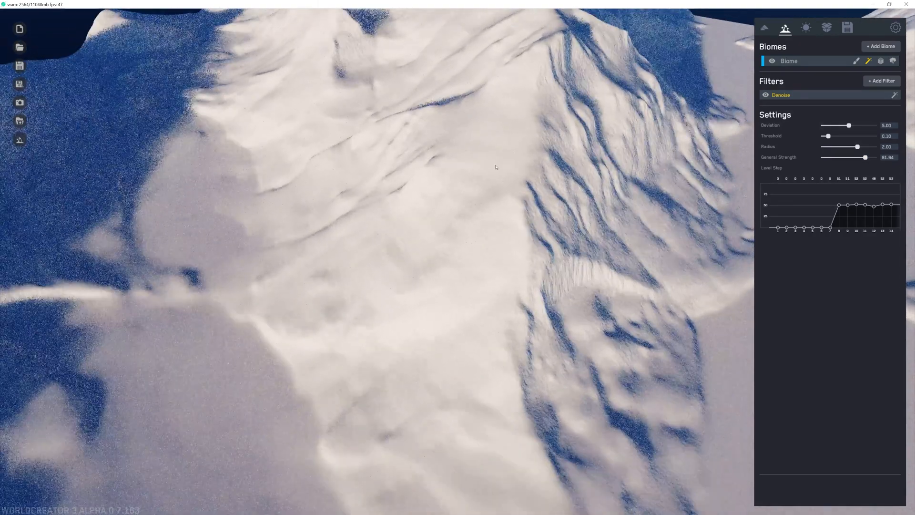
Raise Denoise level step 14 to about 72, with steps 12 and 13 ramping up to it, and check the slopes.
click(892, 197)
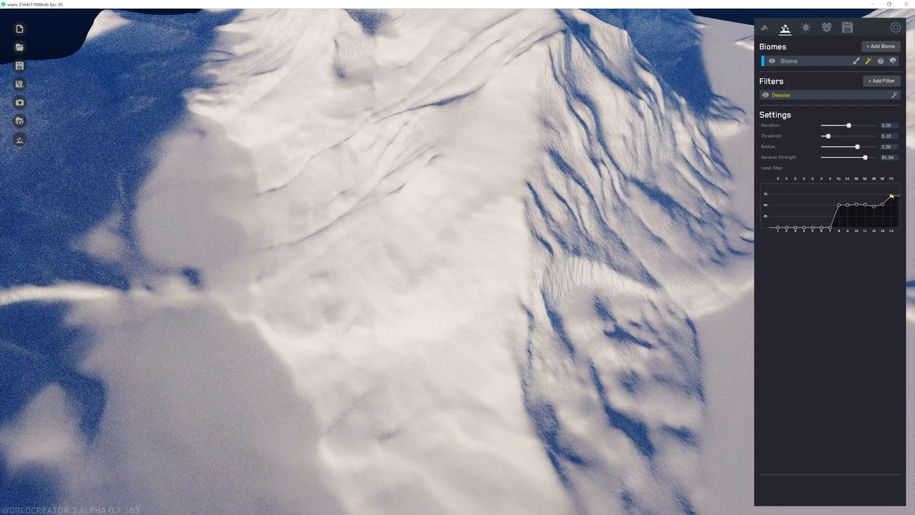
drag(883, 209, 874, 204)
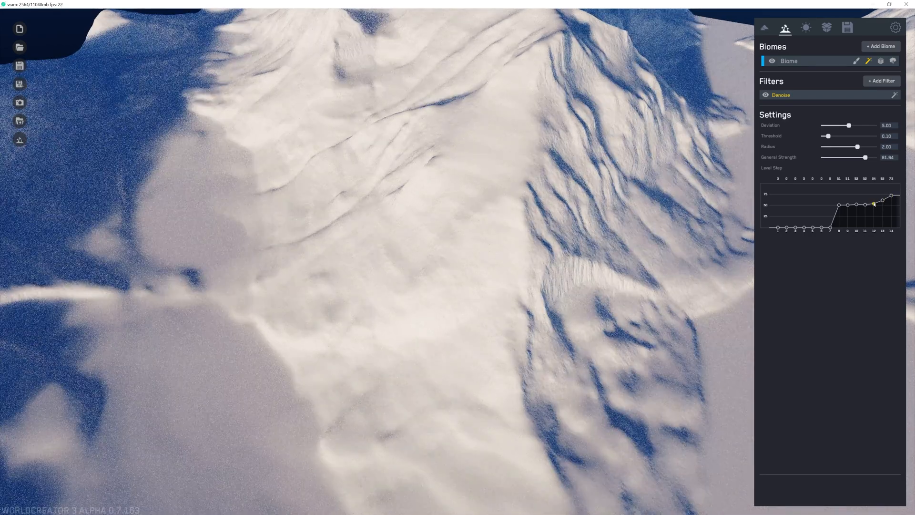
scroll(537, 199, up, 3)
scroll(484, 233, down, 10)
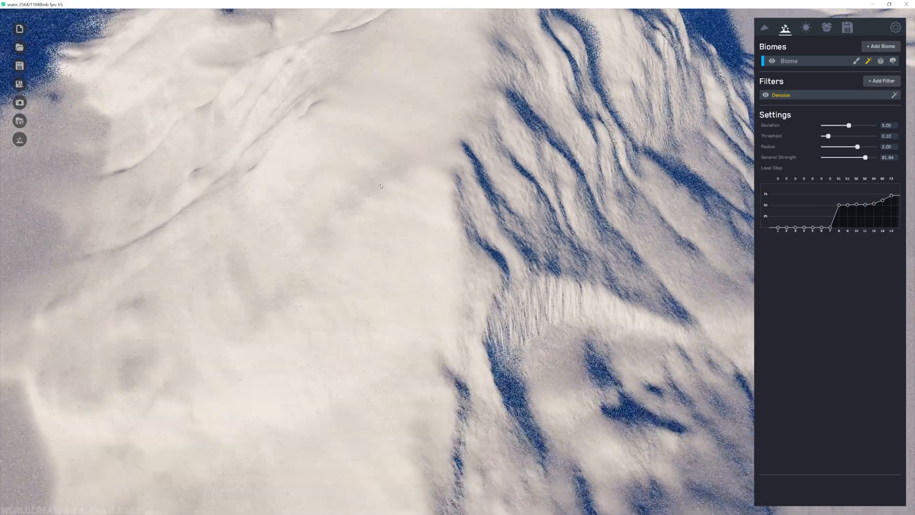
scroll(493, 200, up, 2)
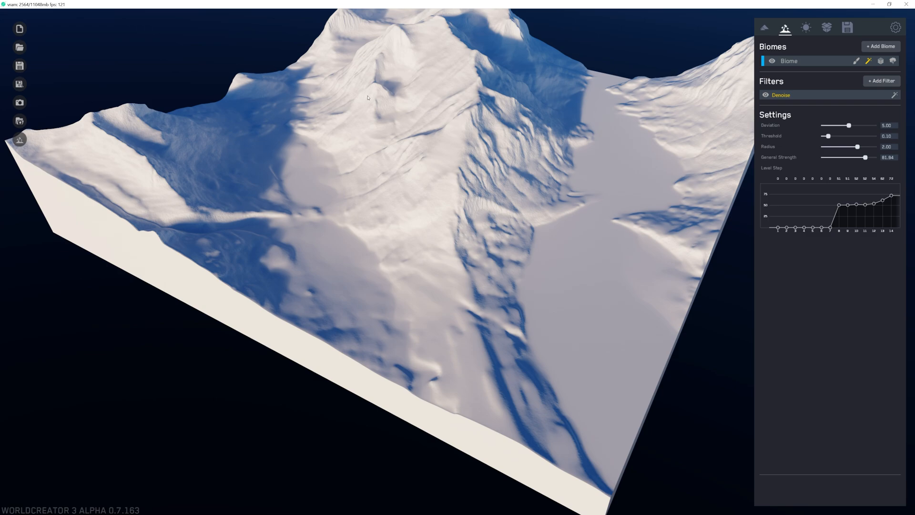
Open the biome's custom base shape settings and try a Height Scale of about 0.55 on the terrain.
drag(368, 98, 327, 232)
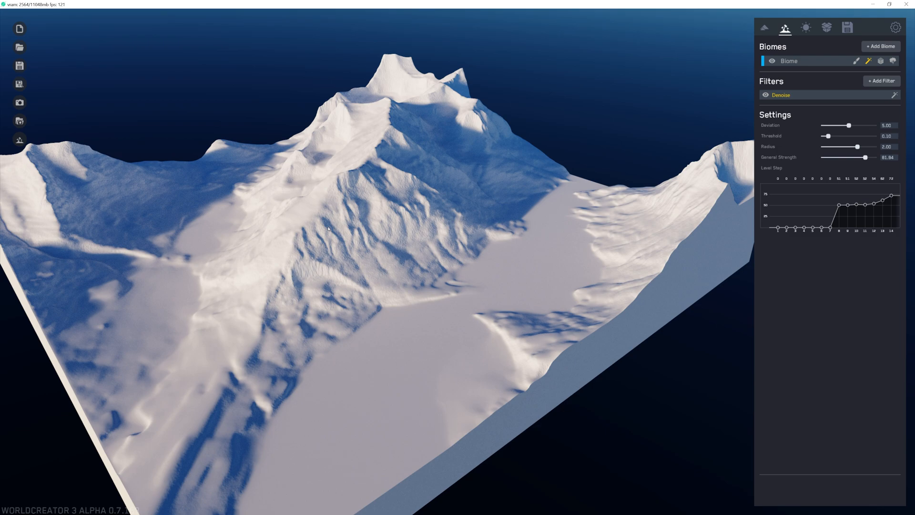
drag(345, 325, 606, 219)
click(857, 61)
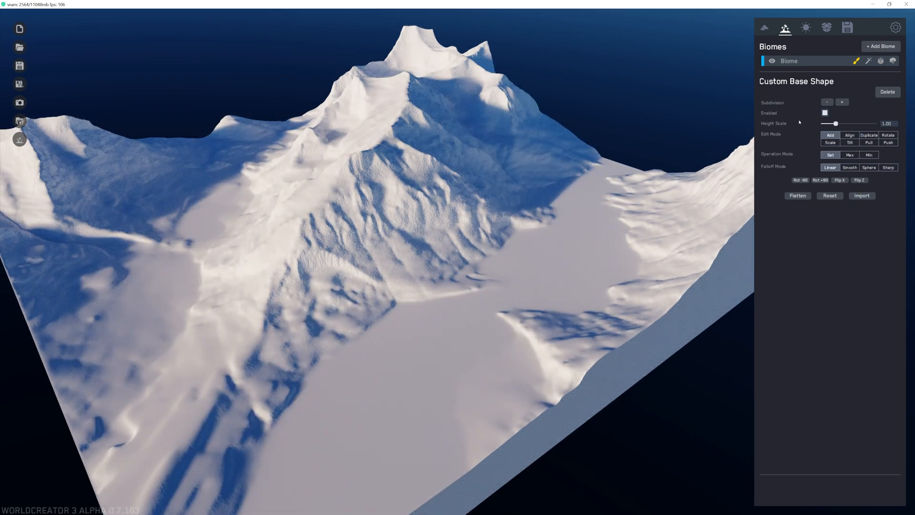
mouse_move(837, 124)
mouse_down()
mouse_move(848, 125)
mouse_move(832, 125)
mouse_up()
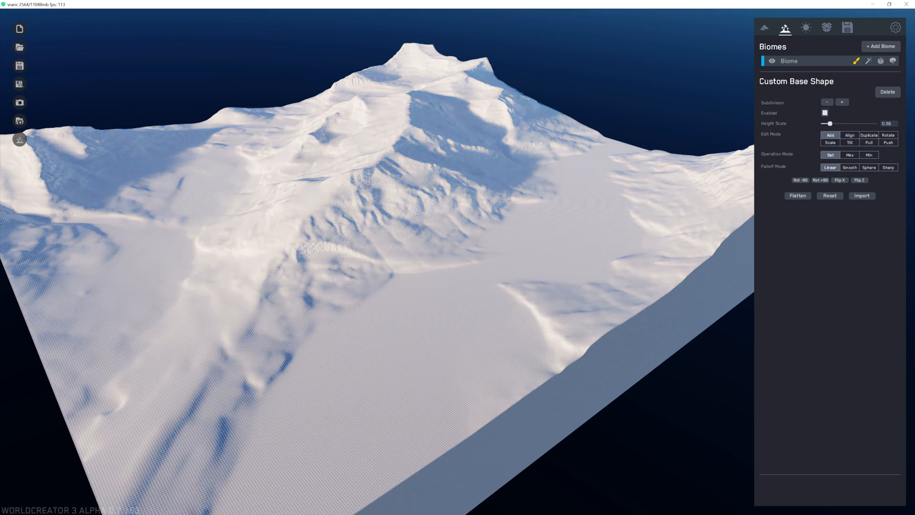
Switch to the browser and compare the selected terrain.party area with the same lake region in Google Maps.
click(203, 514)
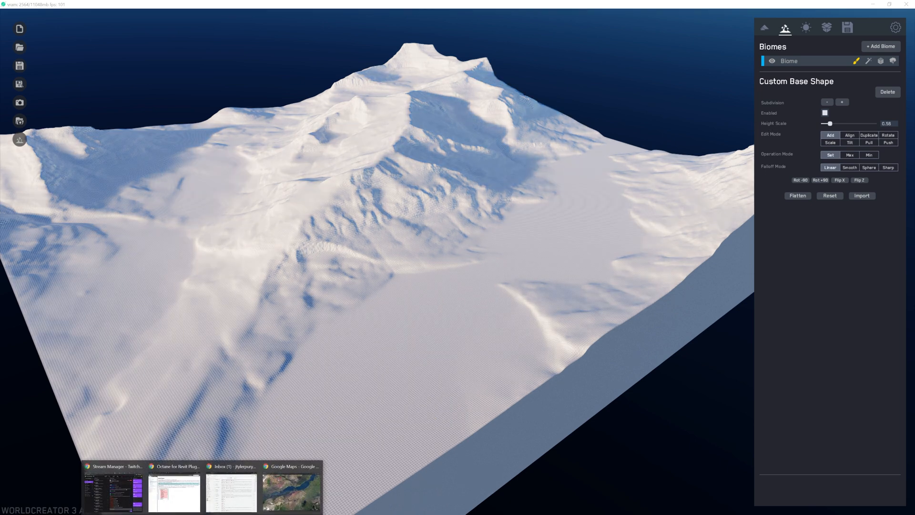
click(292, 491)
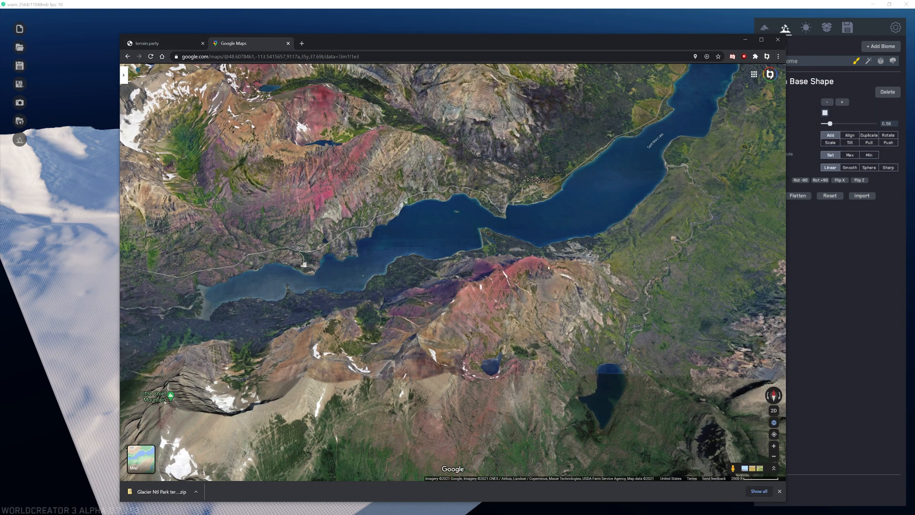
click(157, 43)
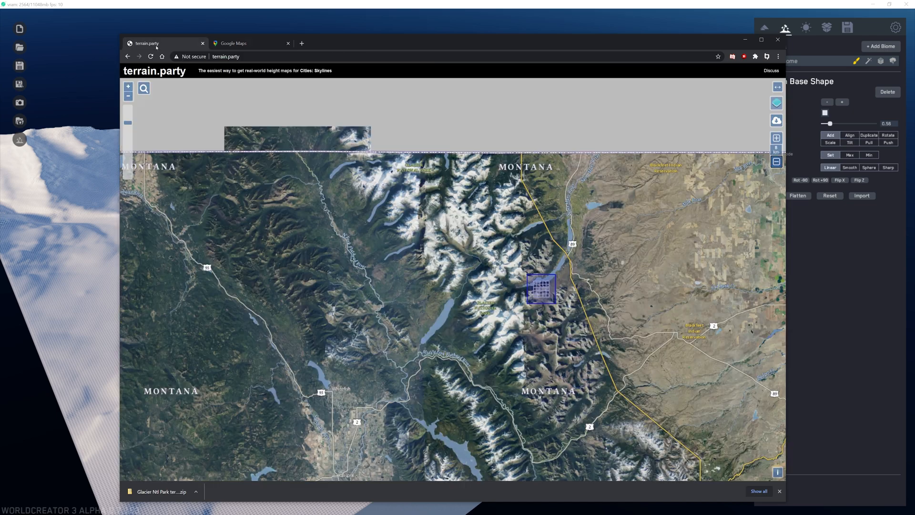
scroll(529, 270, up, 2)
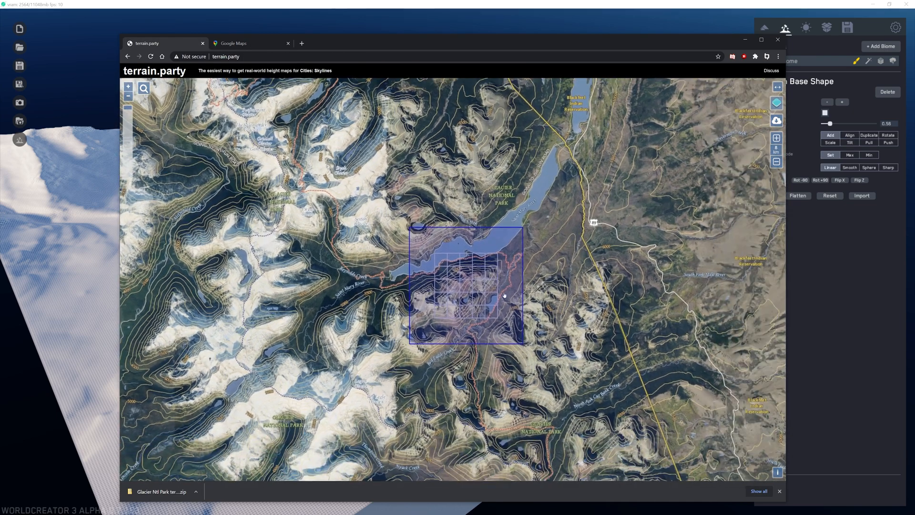
click(221, 41)
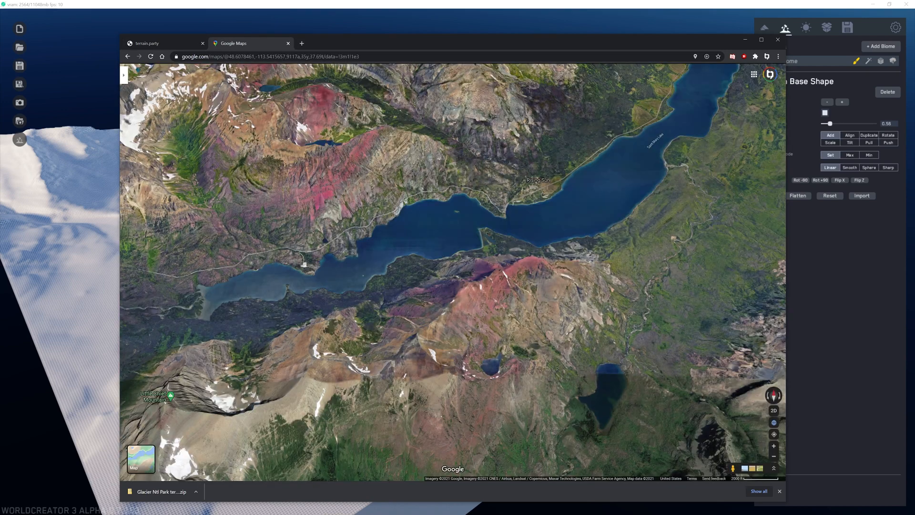
Switch Google Maps from satellite imagery to the Terrain view and collapse the side panel.
click(181, 75)
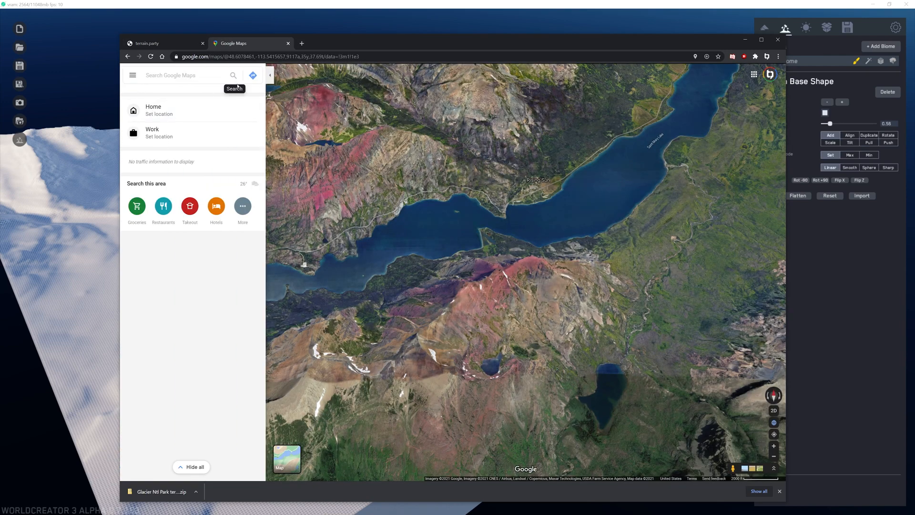
click(132, 75)
click(151, 137)
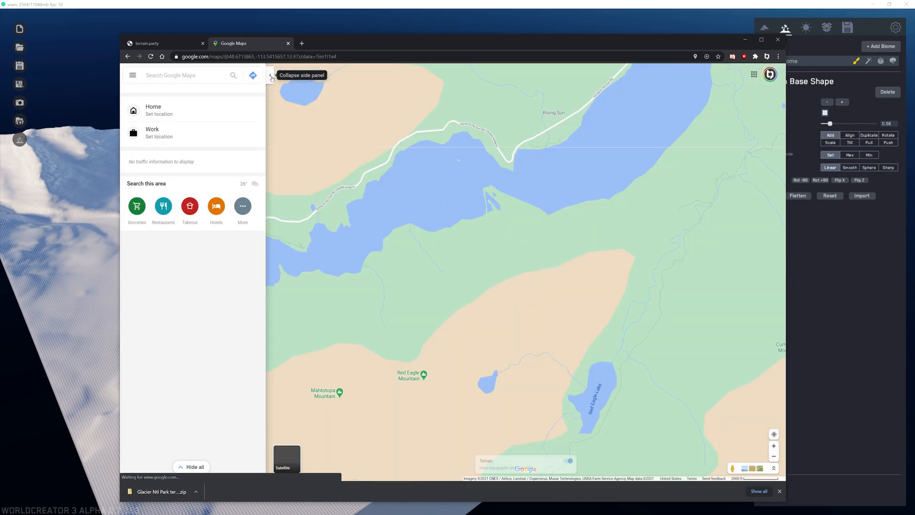
click(272, 76)
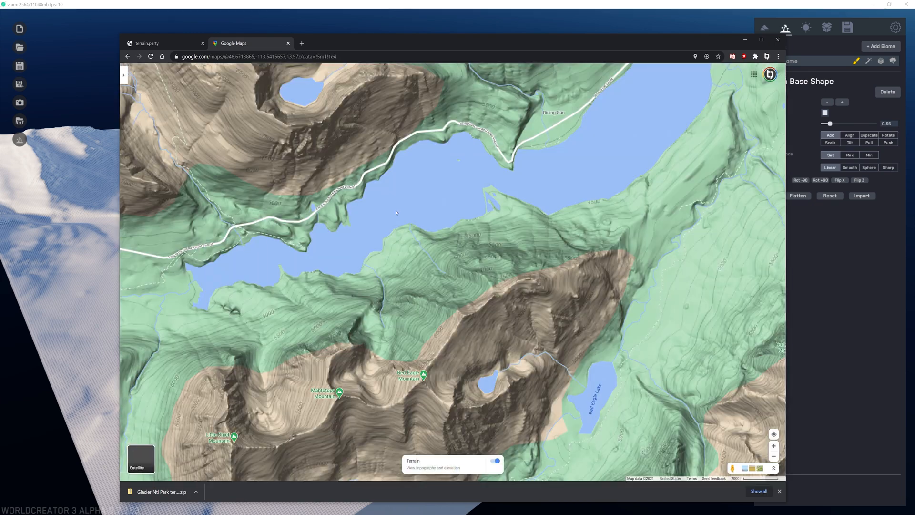
Examine the contour lines and elevations along the ridge northeast of Red Eagle Mountain, near the lake.
scroll(584, 276, up, 2)
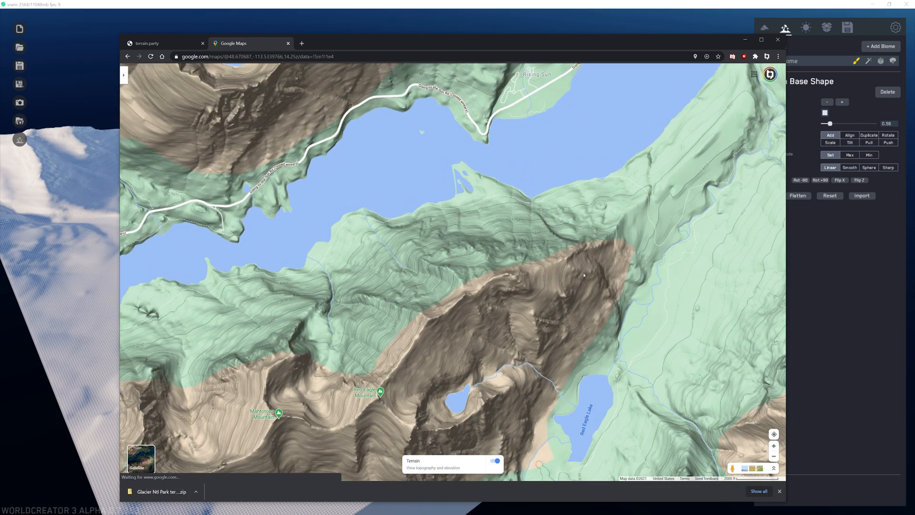
scroll(617, 215, down, 1)
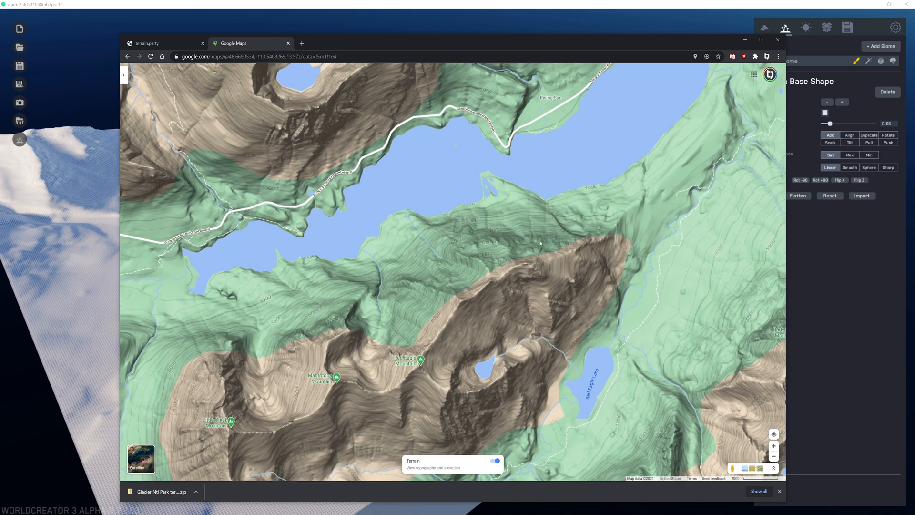
drag(541, 244, 514, 257)
scroll(511, 236, up, 5)
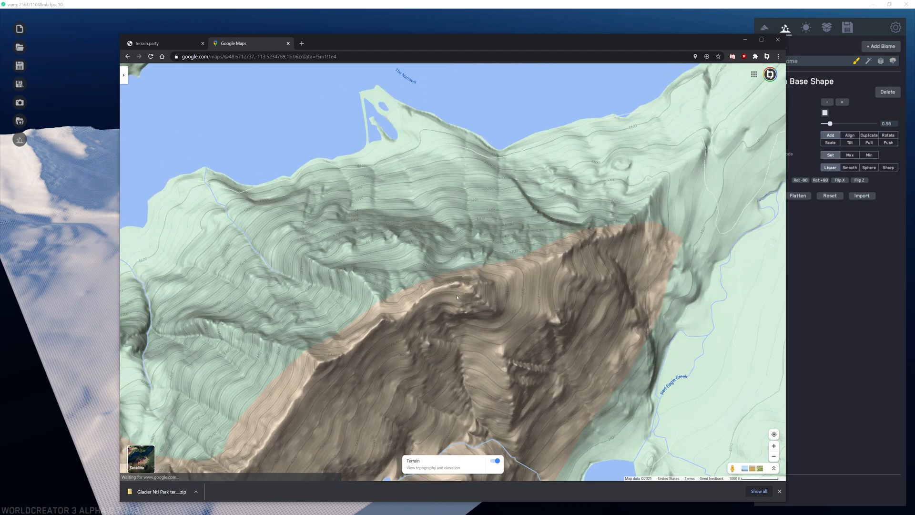
scroll(457, 287, up, 5)
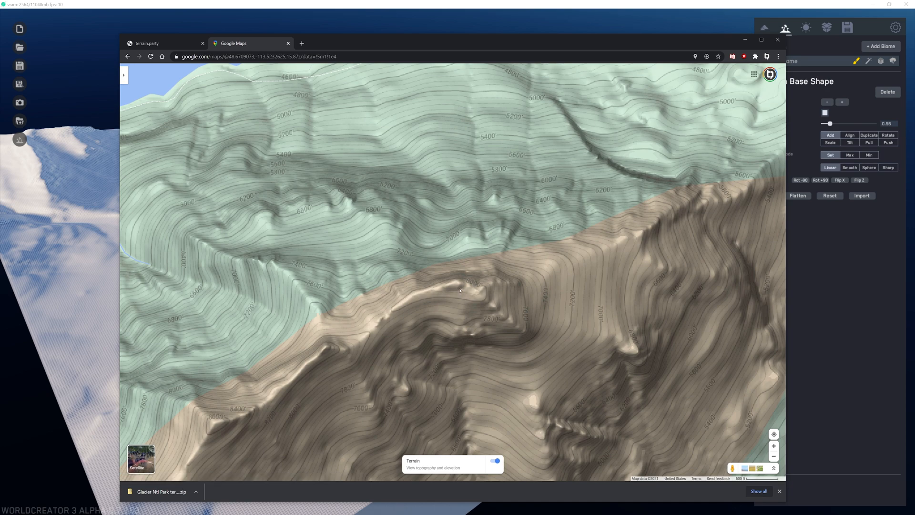
scroll(457, 286, down, 5)
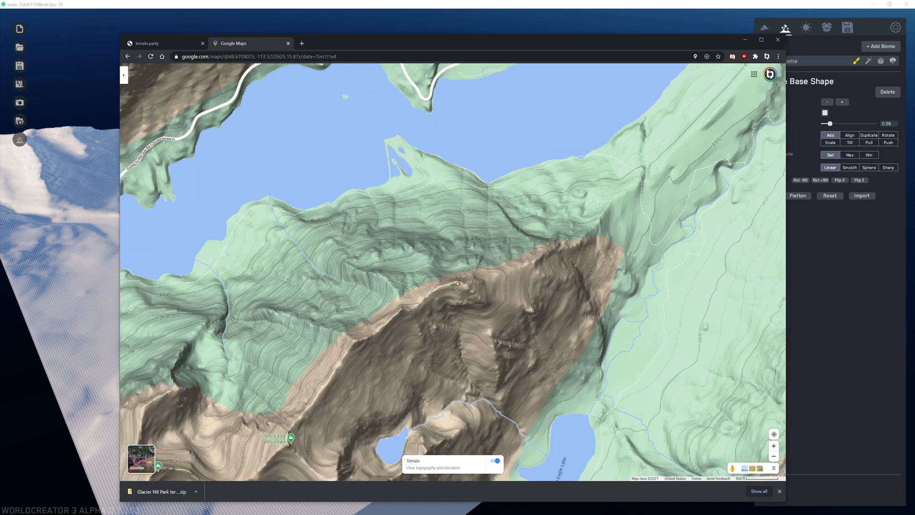
scroll(529, 157, up, 1)
Examine the terrain contours around Saint Mary Lake, Rising Sun and The Narrows to judge the shoreline slopes.
drag(574, 201, 382, 401)
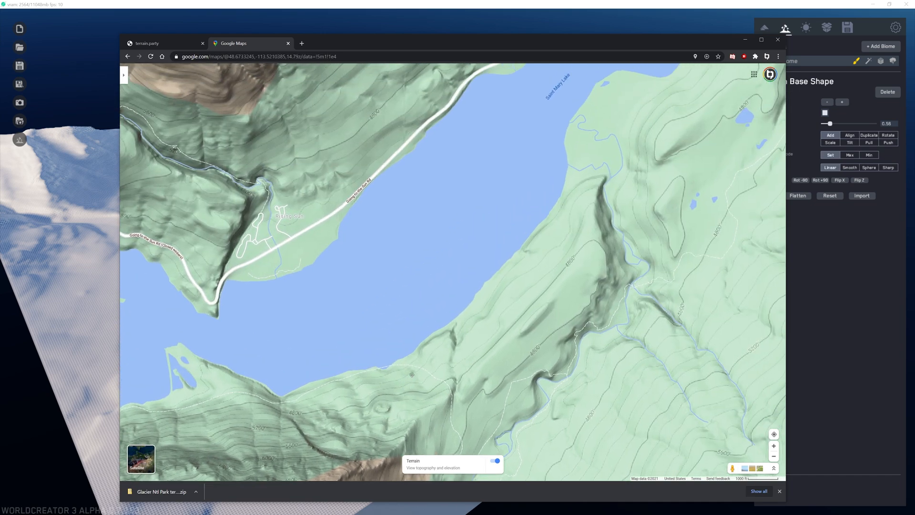
drag(364, 194, 438, 281)
scroll(261, 315, up, 1)
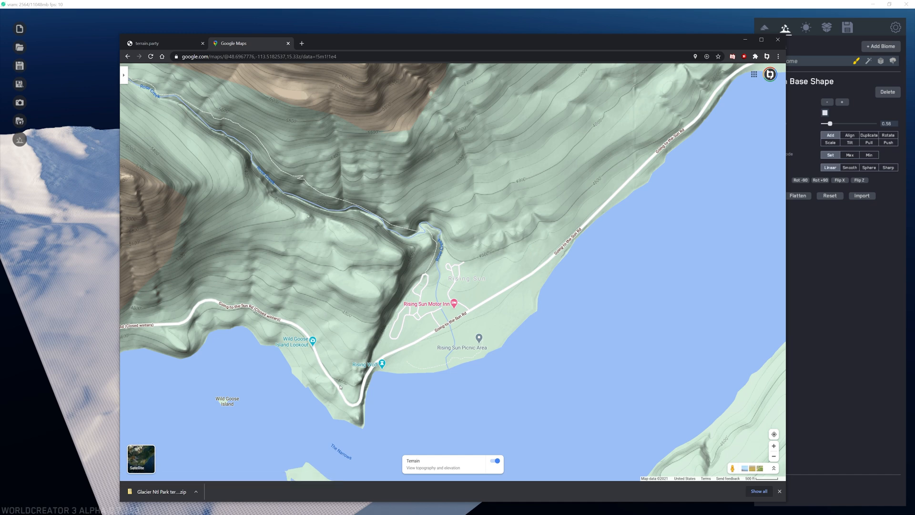
drag(341, 370, 360, 257)
scroll(362, 259, up, 1)
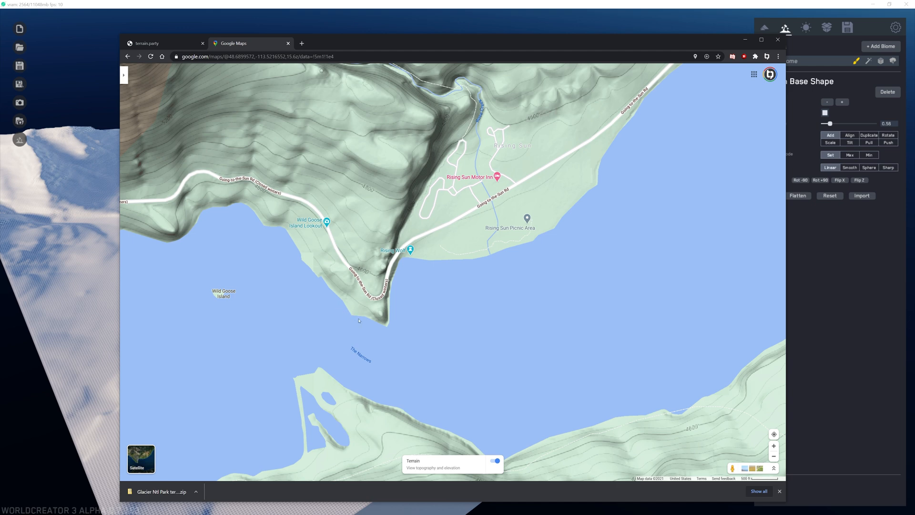
scroll(359, 321, down, 2)
drag(467, 413, 429, 299)
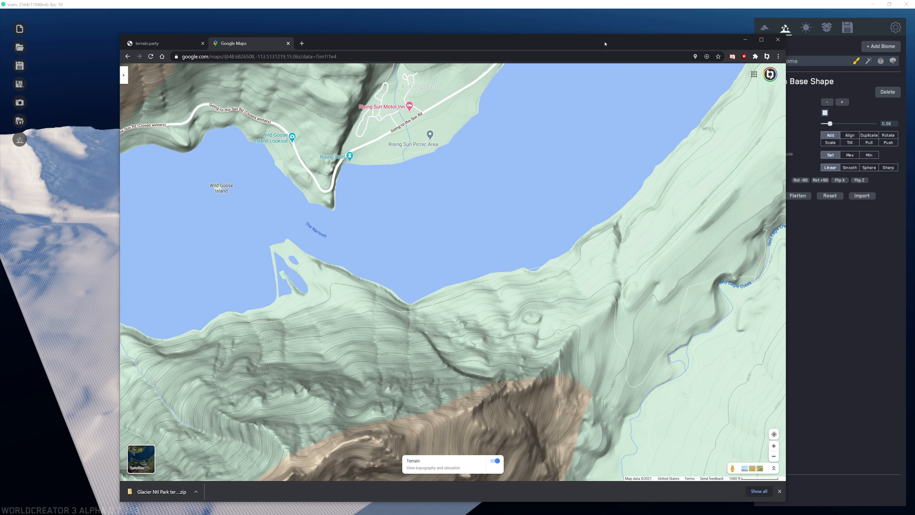
drag(365, 443, 407, 388)
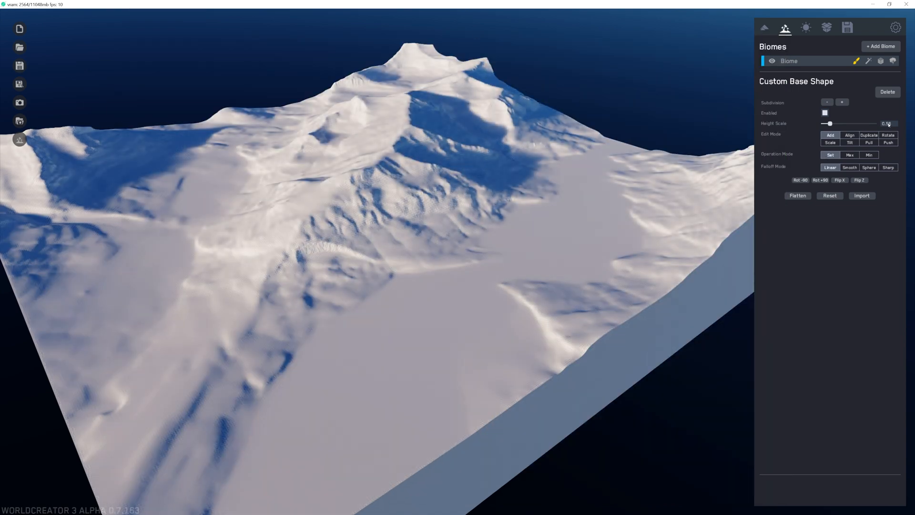
Return to World Creator and set the custom base shape's Height Scale to 1.00.
drag(832, 125, 831, 125)
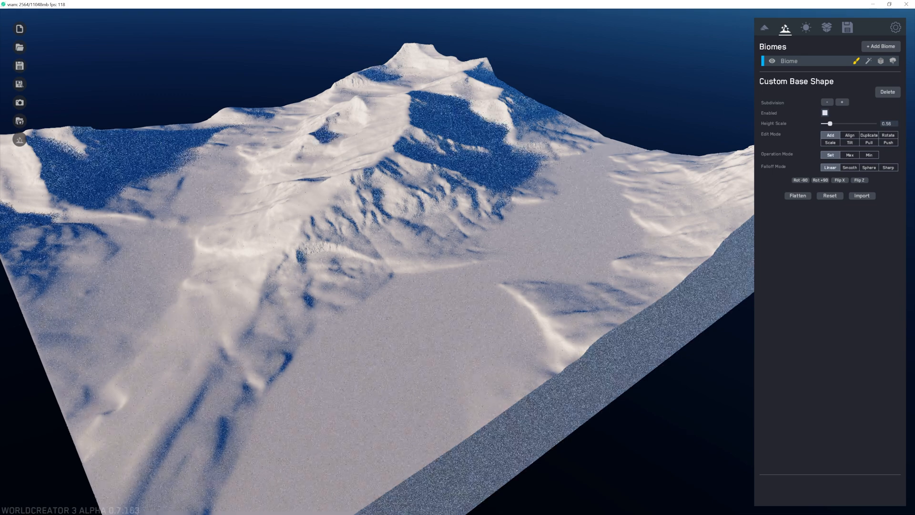
drag(829, 124, 836, 124)
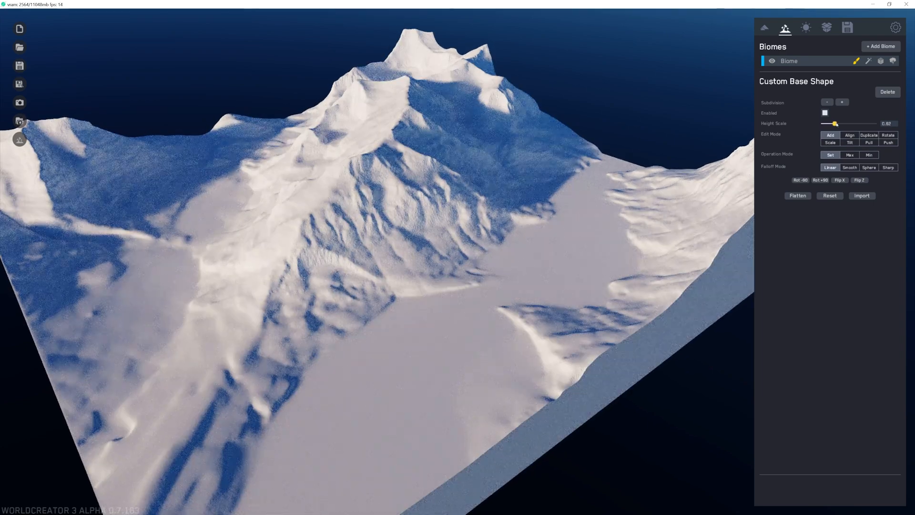
drag(837, 124, 839, 124)
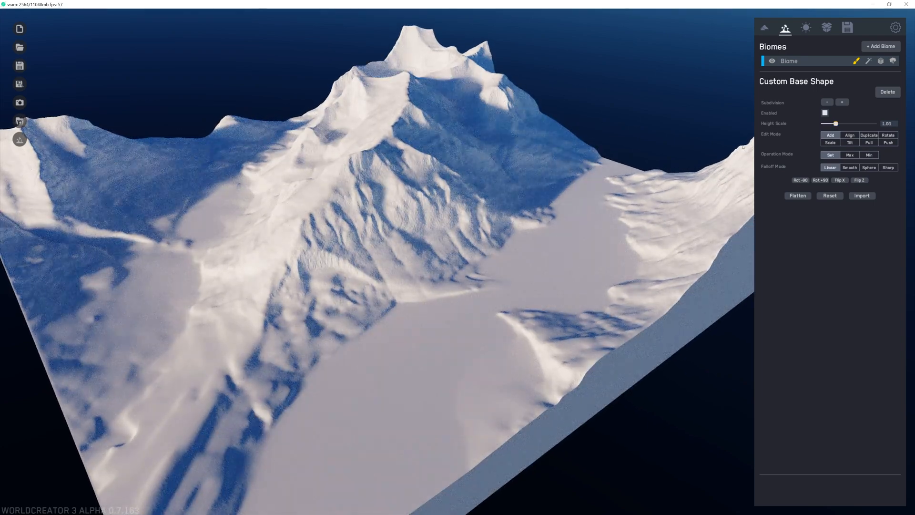
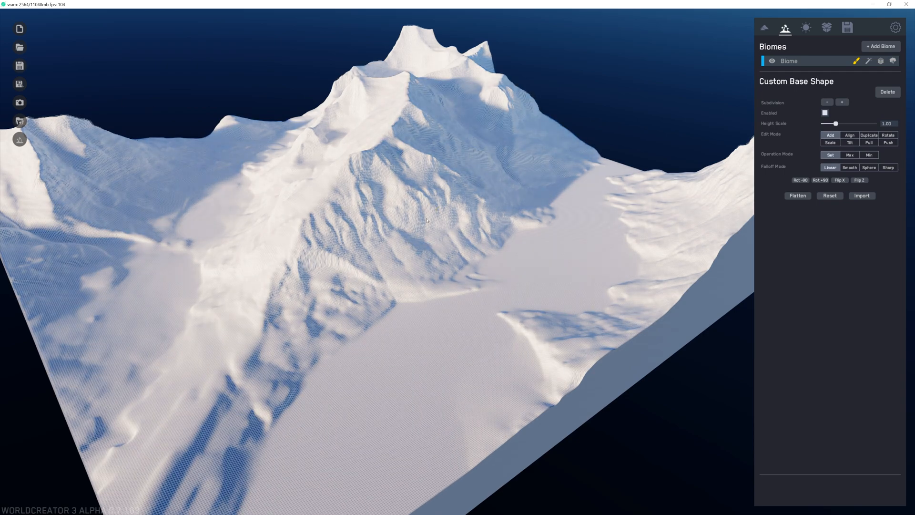
Select a patch of base shape grid points on the flat valley floor below the central ridge.
middle_drag(427, 220, 454, 227)
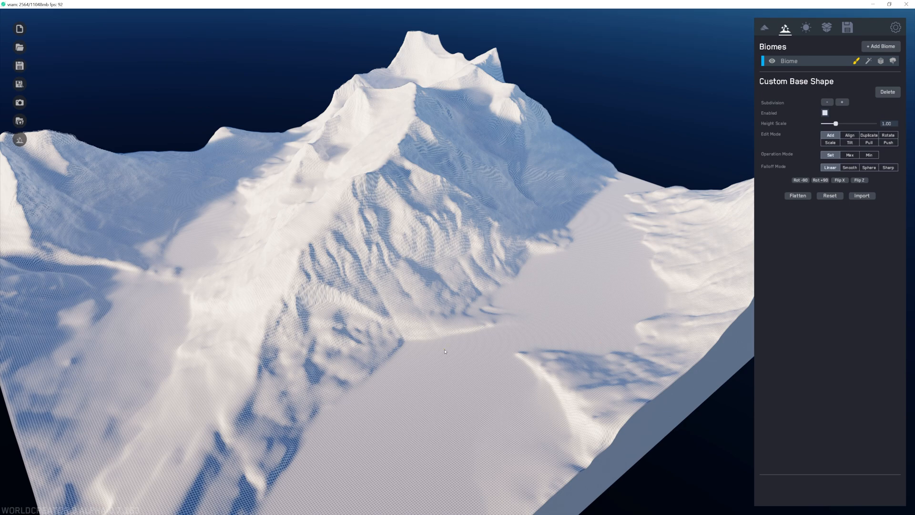
scroll(445, 351, down, 5)
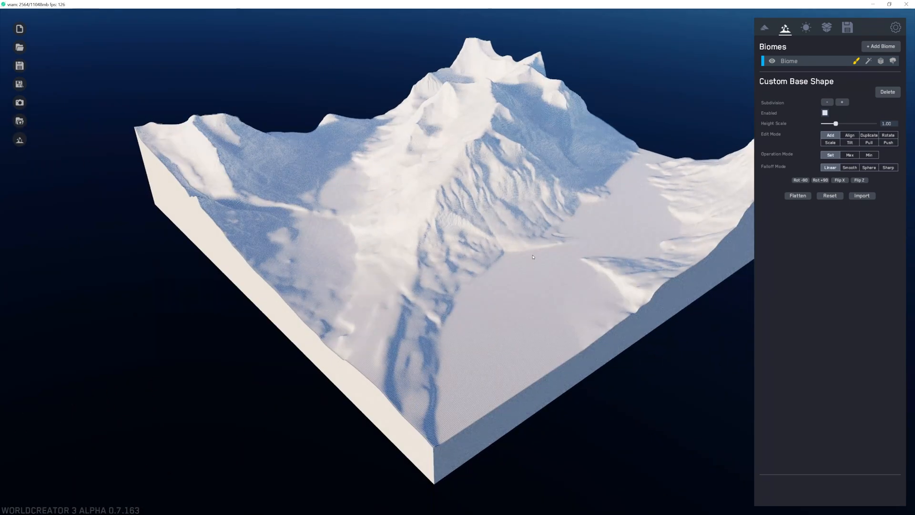
scroll(516, 211, up, 5)
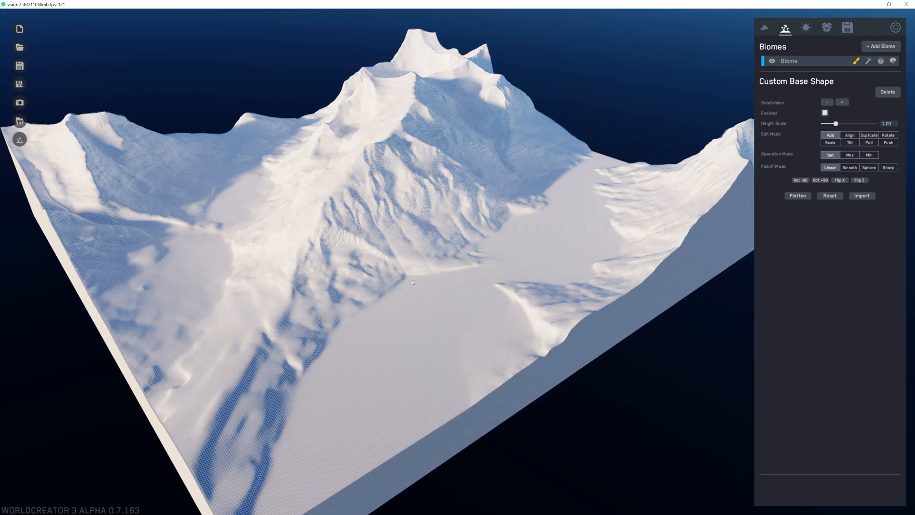
scroll(390, 296, up, 10)
scroll(389, 294, down, 6)
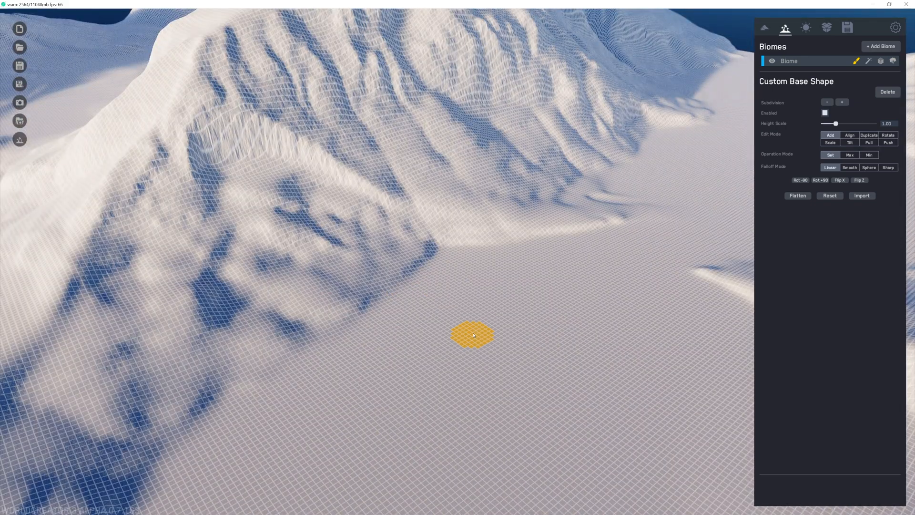
mouse_move(474, 335)
mouse_down()
mouse_move(517, 307)
mouse_move(538, 313)
mouse_move(545, 352)
mouse_move(567, 351)
mouse_up()
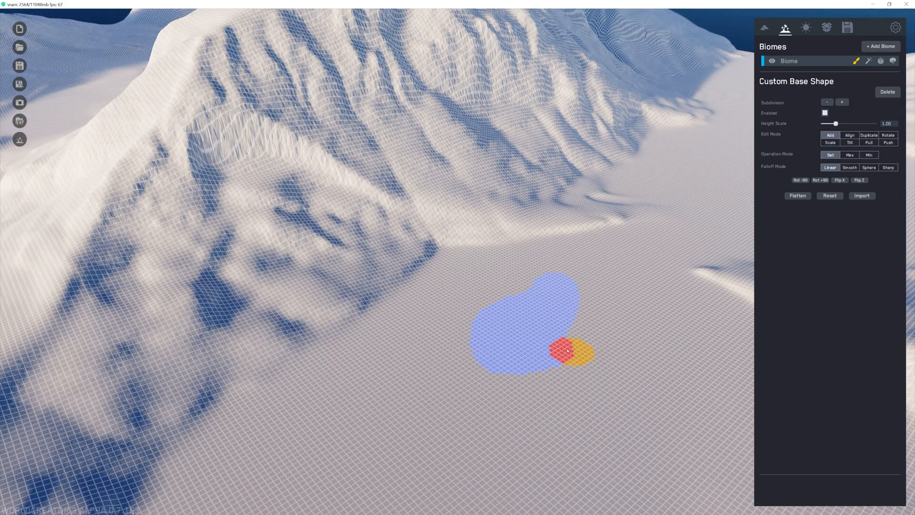
middle_drag(567, 352, 477, 284)
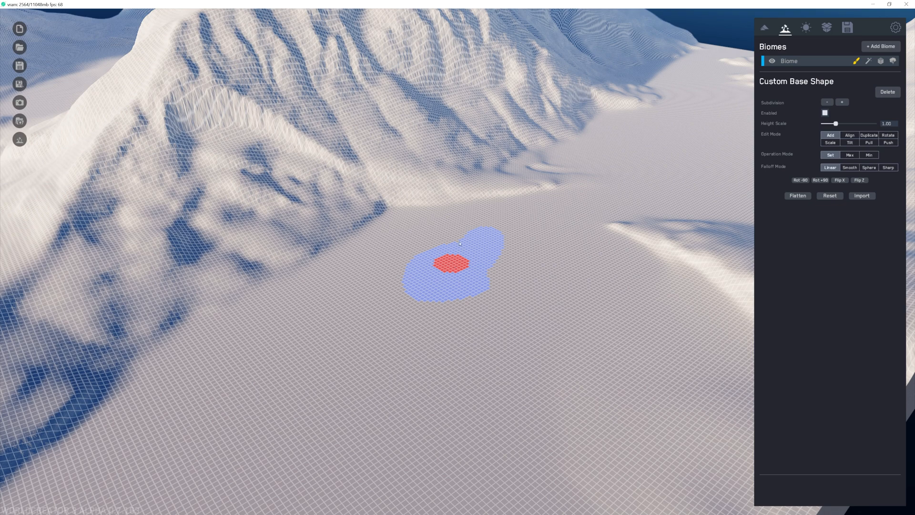
Select a small patch of base shape grid points on the crest of the central ridge instead.
scroll(477, 241, down, 5)
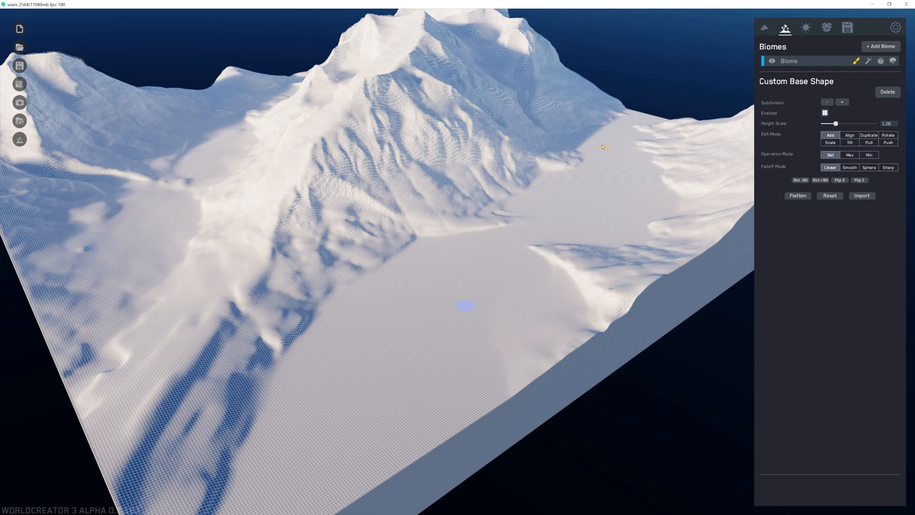
scroll(603, 146, up, 3)
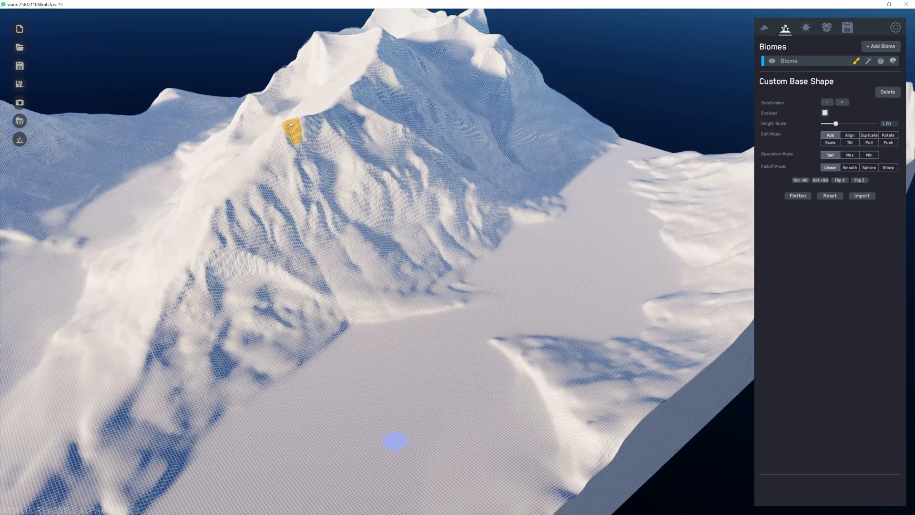
scroll(291, 124, up, 3)
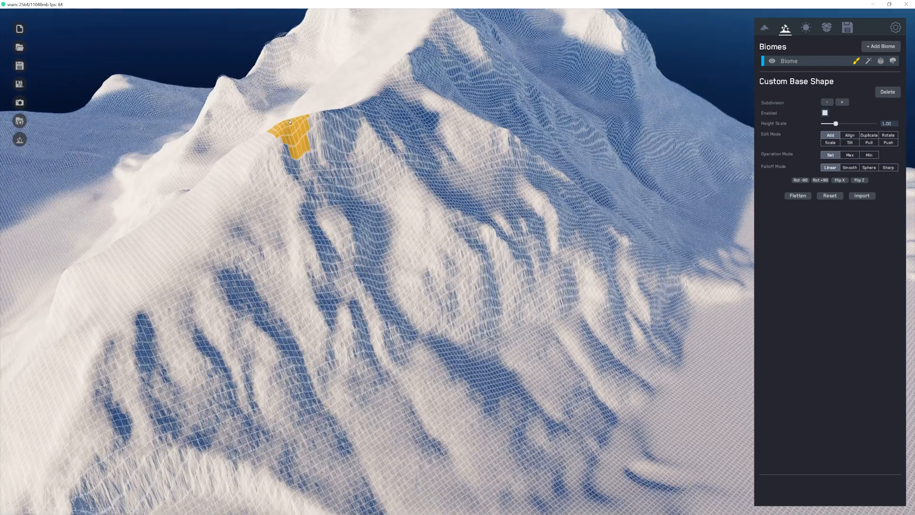
click(285, 130)
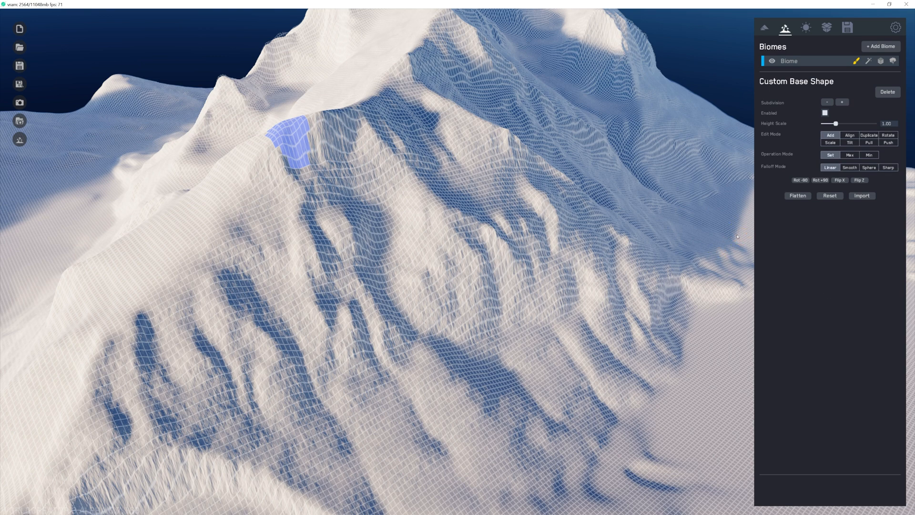
Enable water in the scene's environment settings.
scroll(589, 267, down, 4)
middle_drag(574, 334, 493, 261)
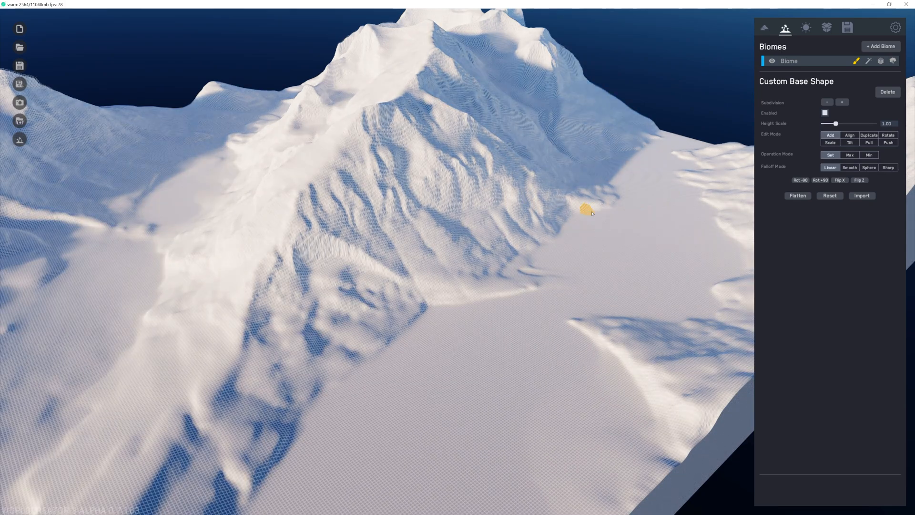
middle_drag(587, 210, 623, 212)
mouse_move(571, 156)
middle_down()
mouse_move(452, 242)
mouse_move(560, 197)
middle_up()
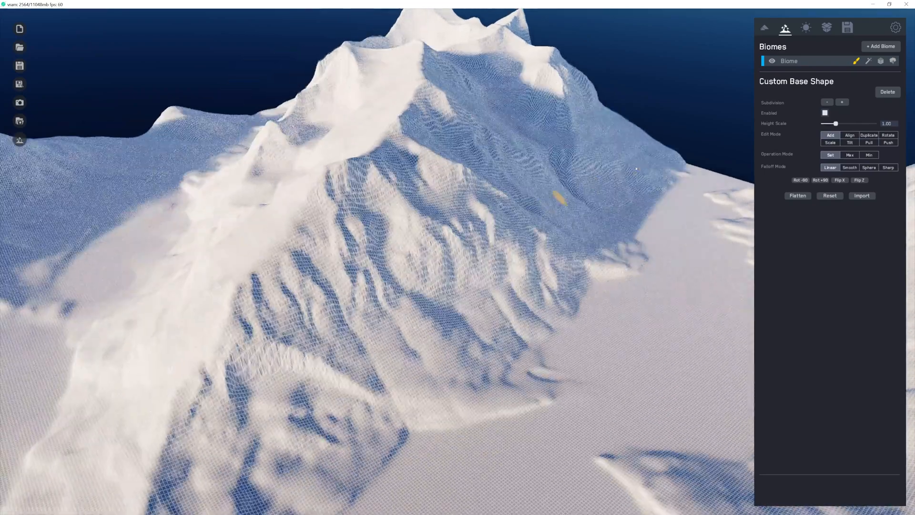
scroll(541, 137, down, 5)
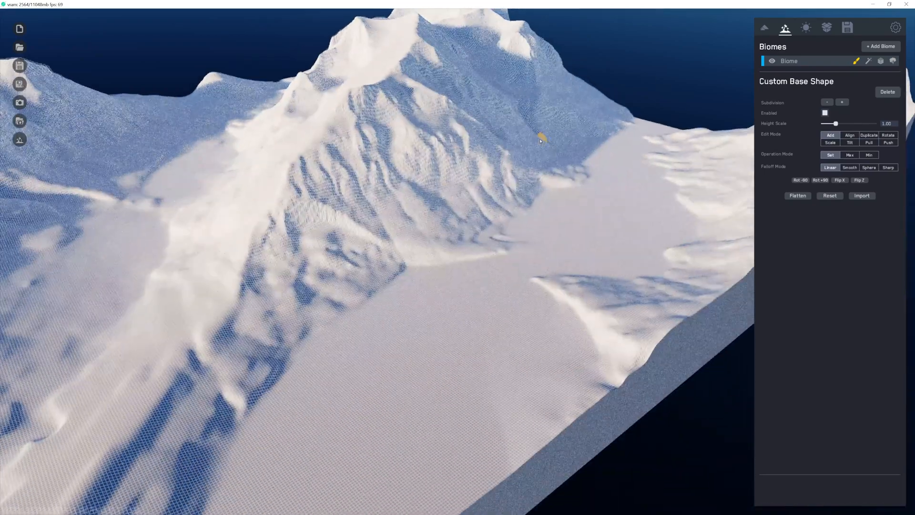
scroll(504, 59, up, 1)
click(806, 28)
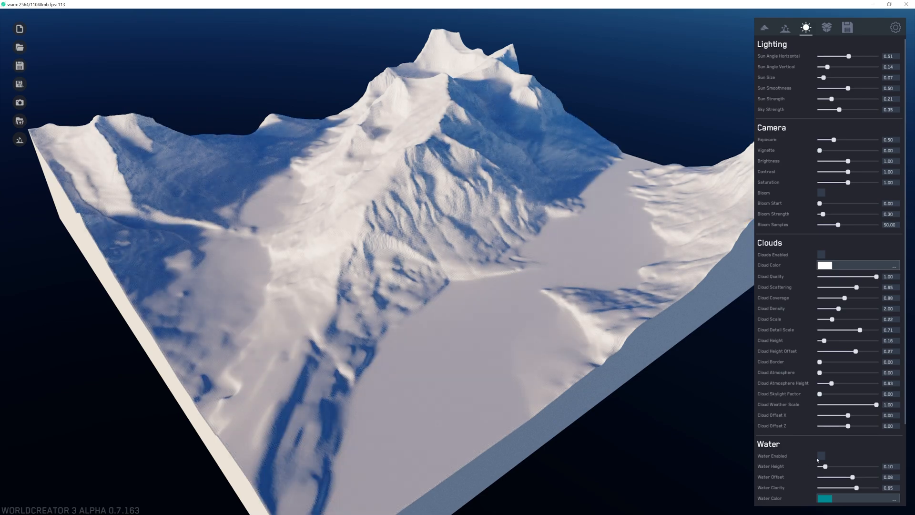
click(822, 455)
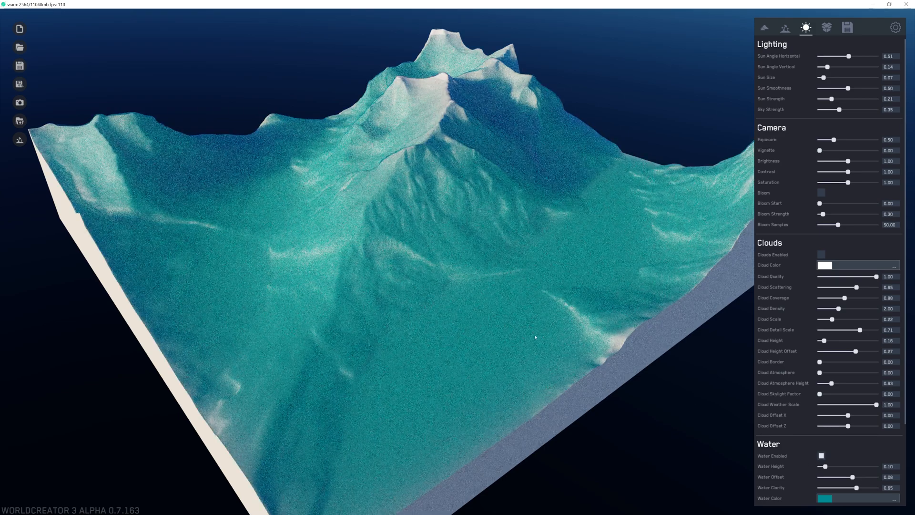
Lower the Water Offset below zero so the water drops from the mountainsides to the valley lake.
scroll(484, 212, down, 2)
scroll(467, 168, up, 3)
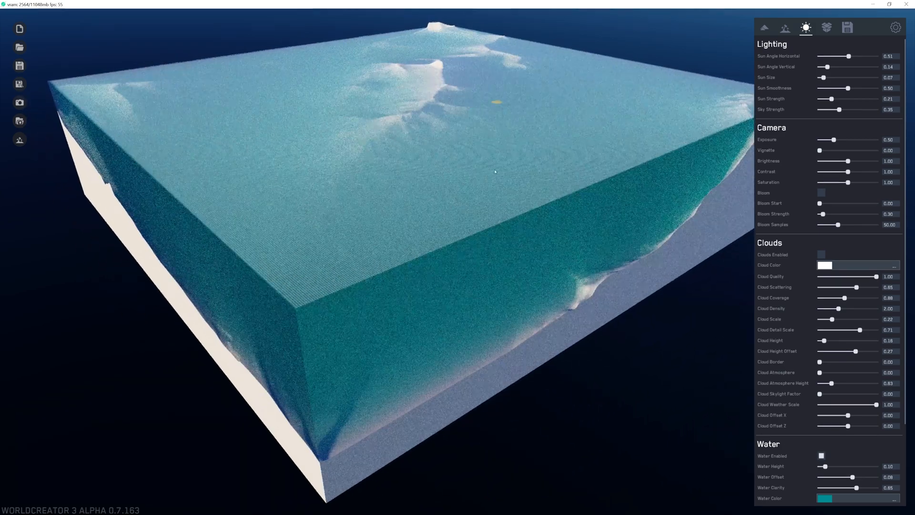
scroll(795, 463, down, 4)
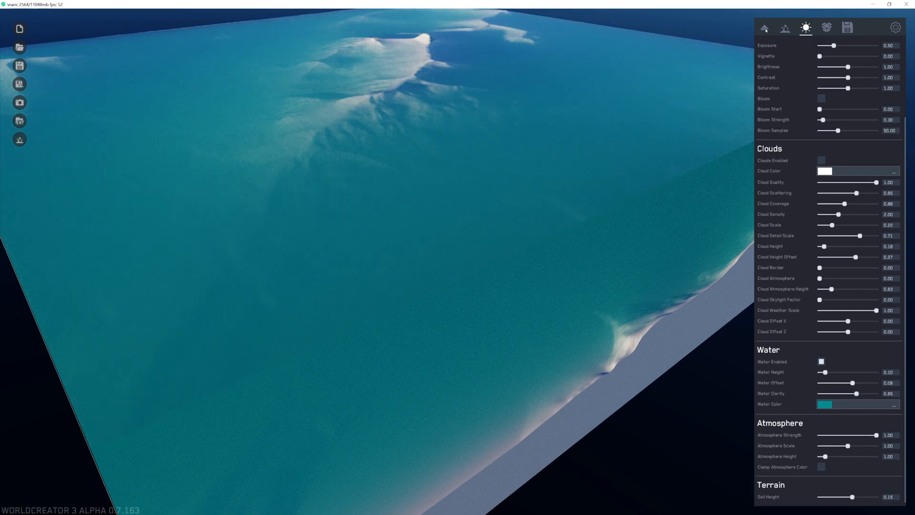
click(786, 28)
click(824, 61)
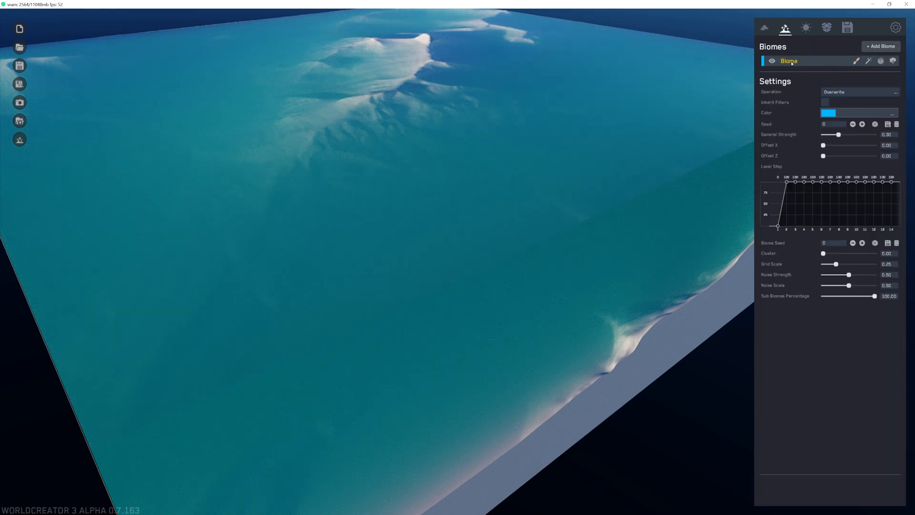
click(811, 28)
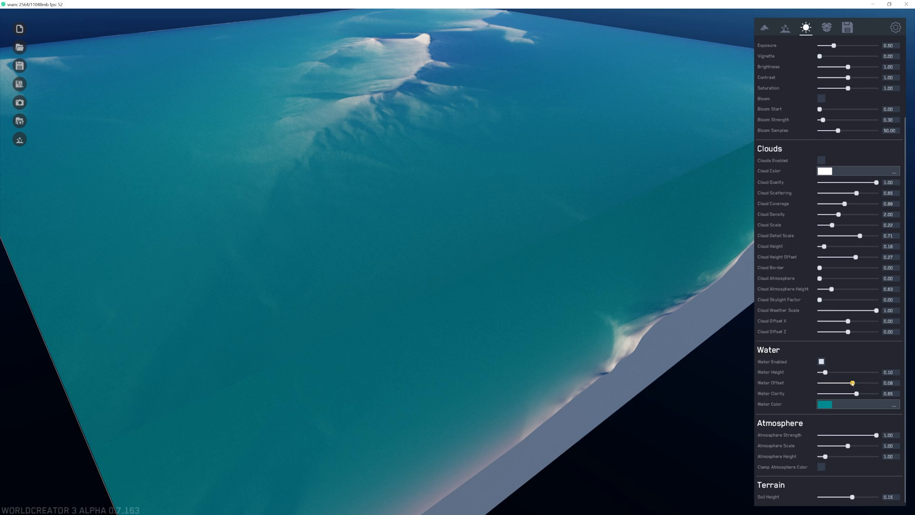
drag(845, 385, 843, 384)
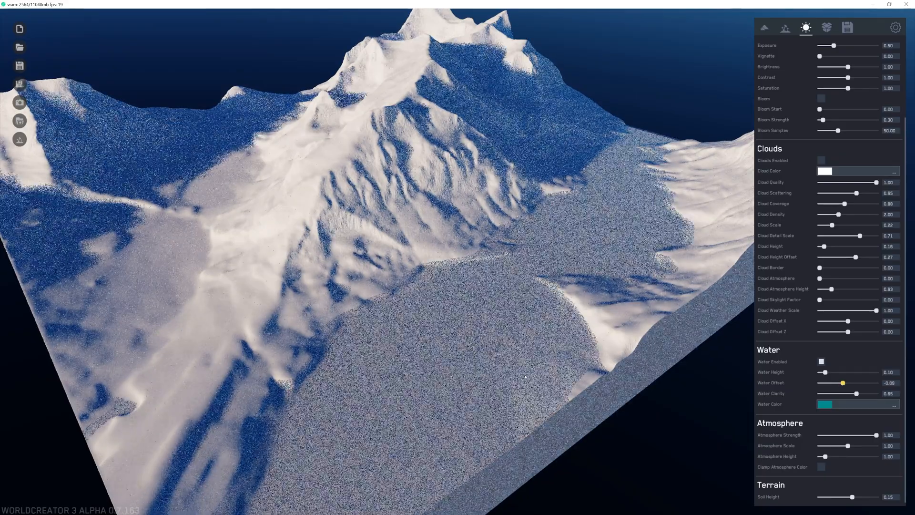
Fine-tune the Water Offset to -0.09 while checking the waterline along the lake shore up close.
scroll(524, 328, down, 3)
scroll(517, 254, up, 8)
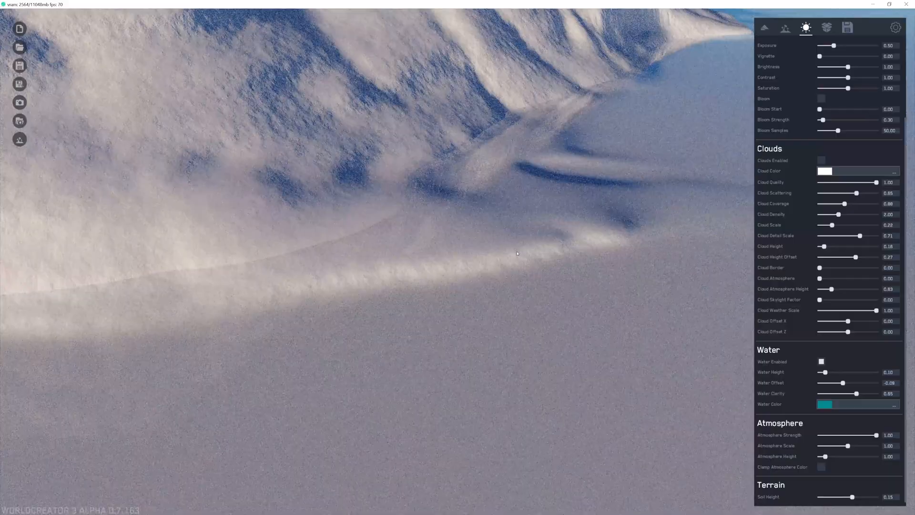
right_drag(517, 253, 339, 129)
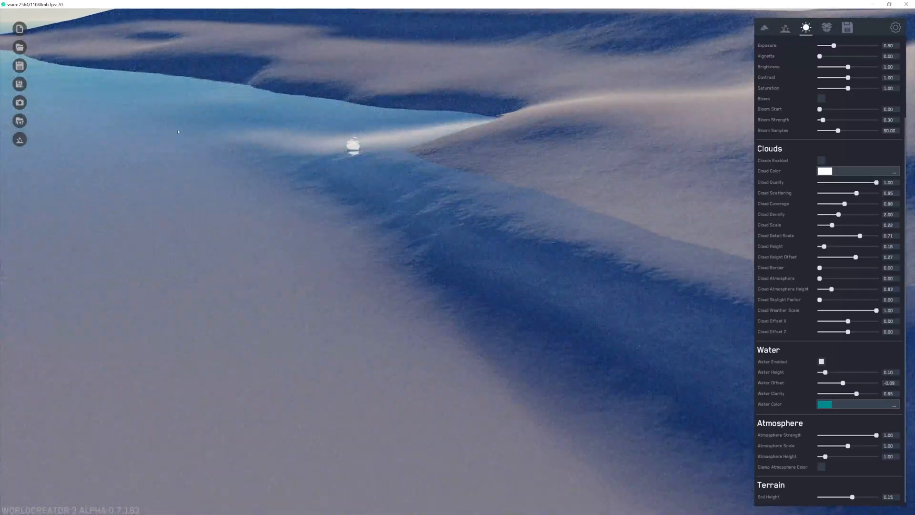
middle_drag(178, 131, 334, 201)
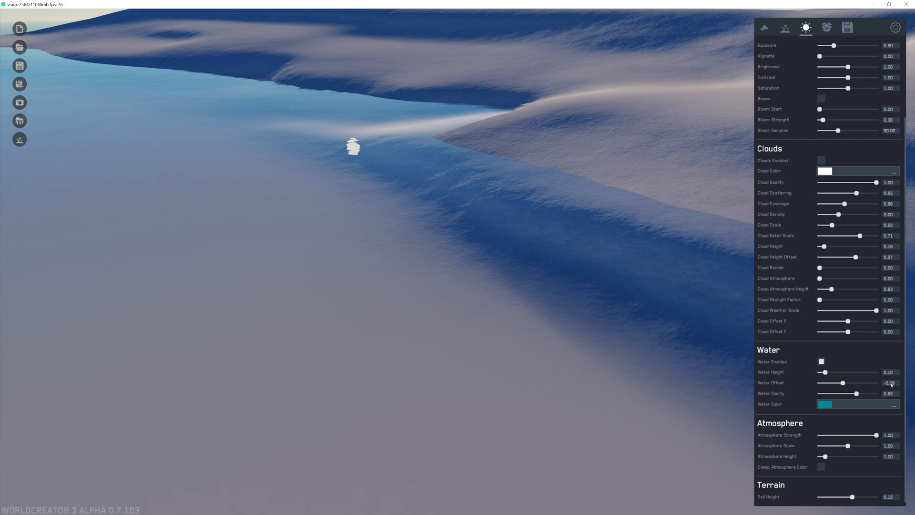
drag(843, 382, 843, 383)
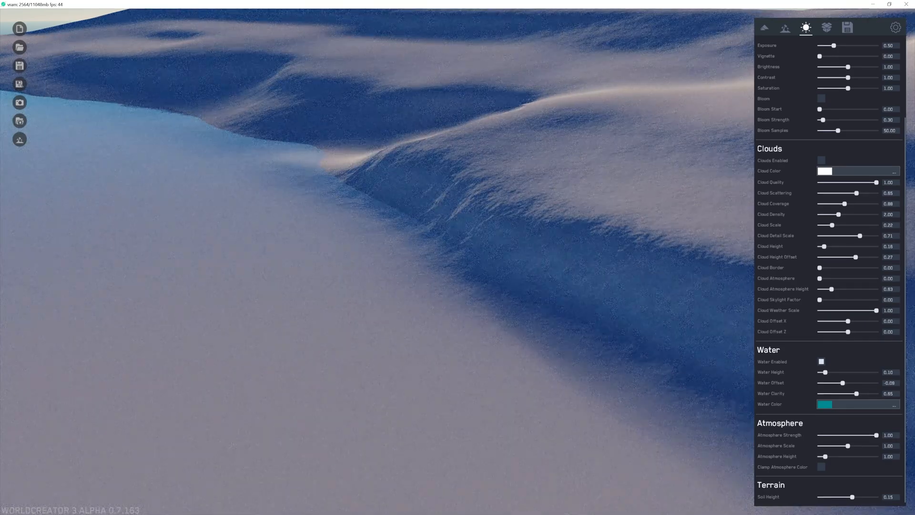
drag(892, 384, 889, 384)
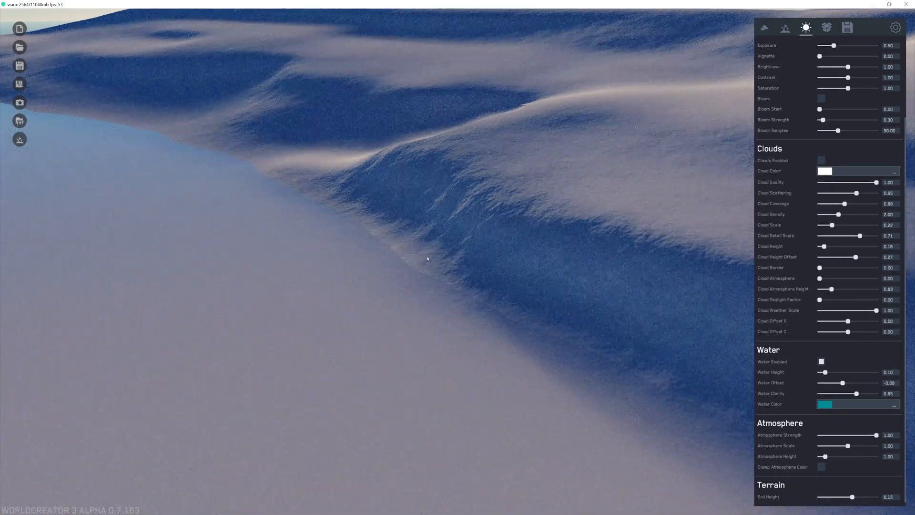
Examine the lake's shoreline and the headland near the terrain edge, looking along the valley at low height.
scroll(428, 258, down, 5)
drag(482, 154, 386, 151)
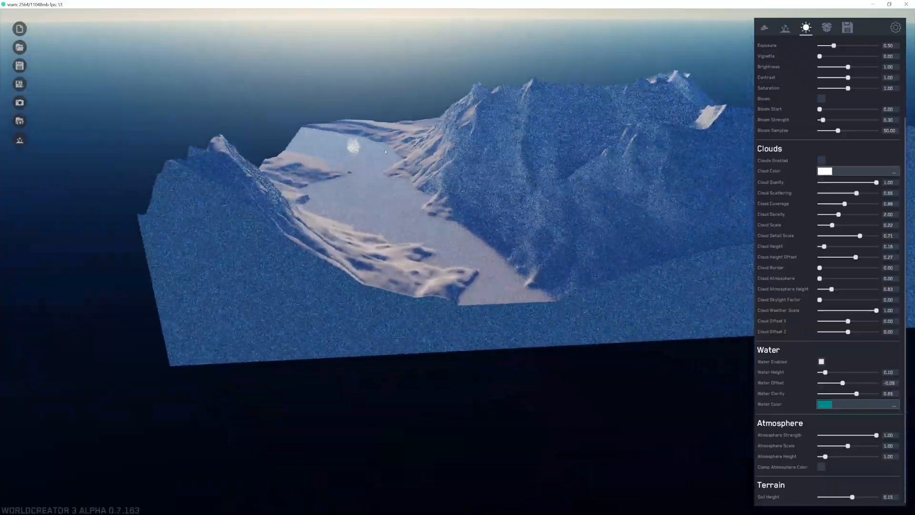
scroll(385, 152, up, 8)
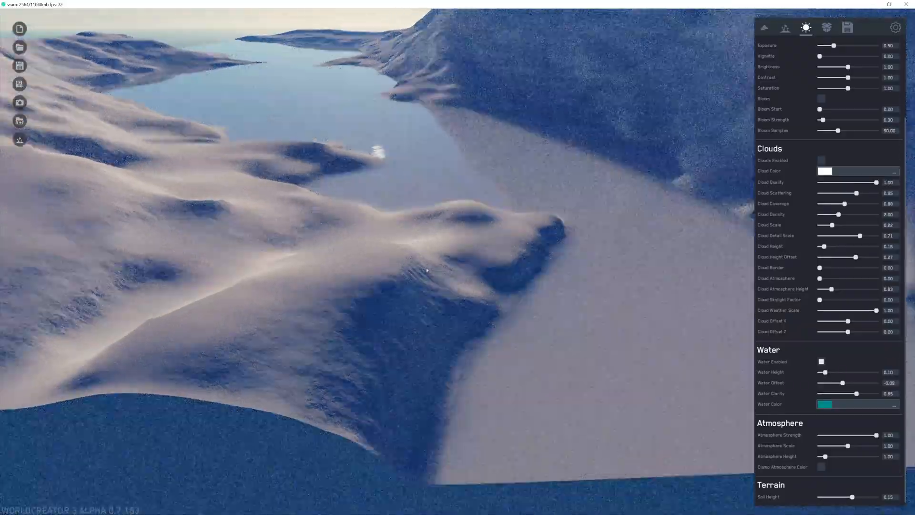
right_drag(427, 271, 425, 265)
scroll(329, 213, down, 4)
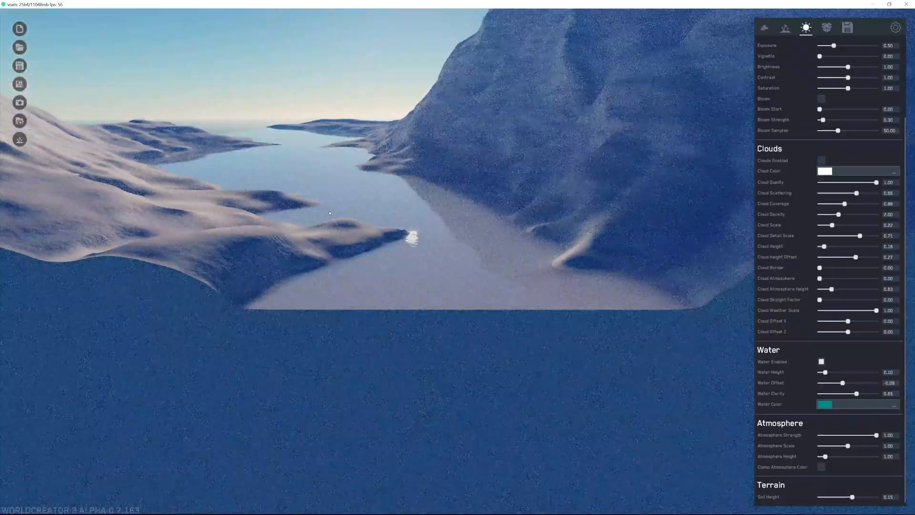
scroll(330, 213, up, 3)
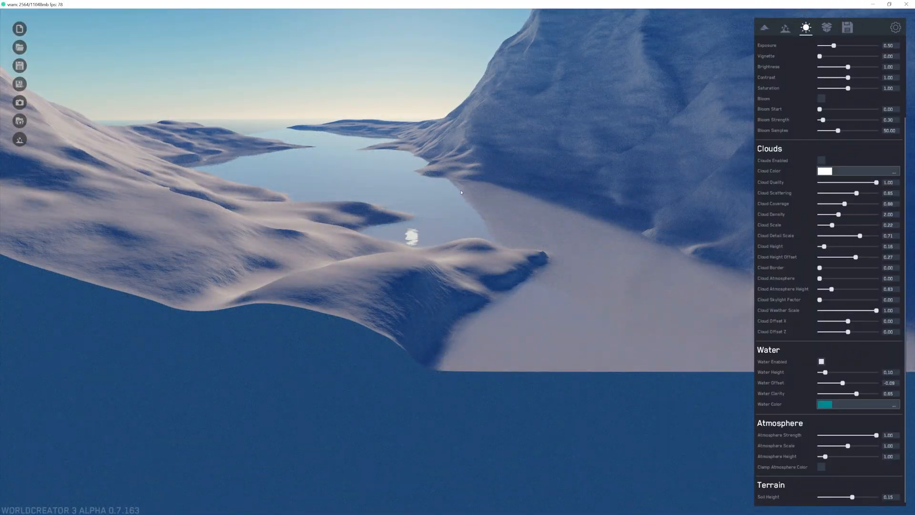
scroll(458, 212, up, 6)
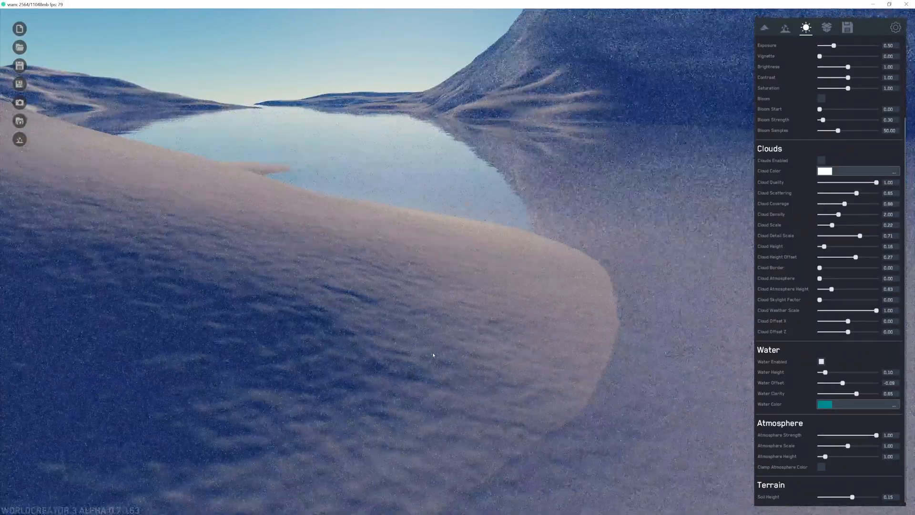
Examine the snowy slopes beside the water, the surrounding peaks and the whole lake valley from above.
right_drag(433, 353, 396, 381)
right_drag(406, 233, 524, 231)
key(d)
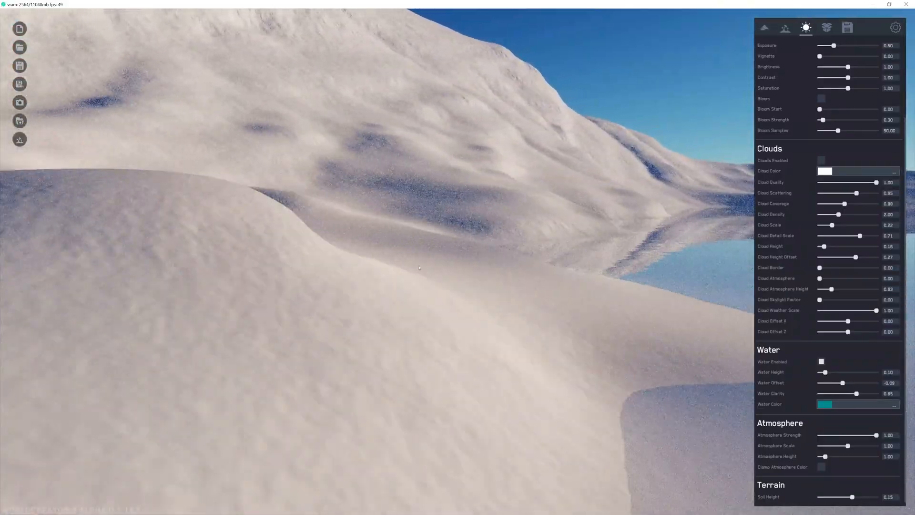
scroll(420, 267, down, 6)
middle_drag(420, 267, 491, 352)
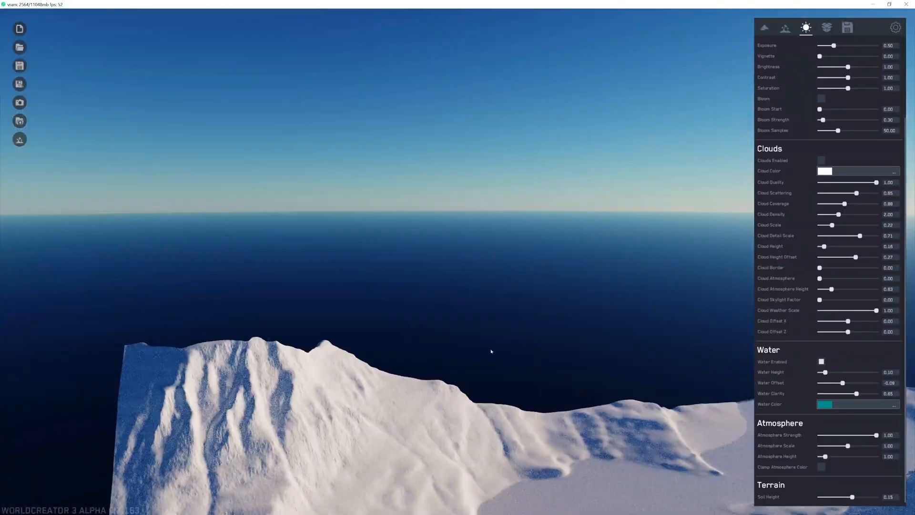
right_drag(490, 351, 377, 316)
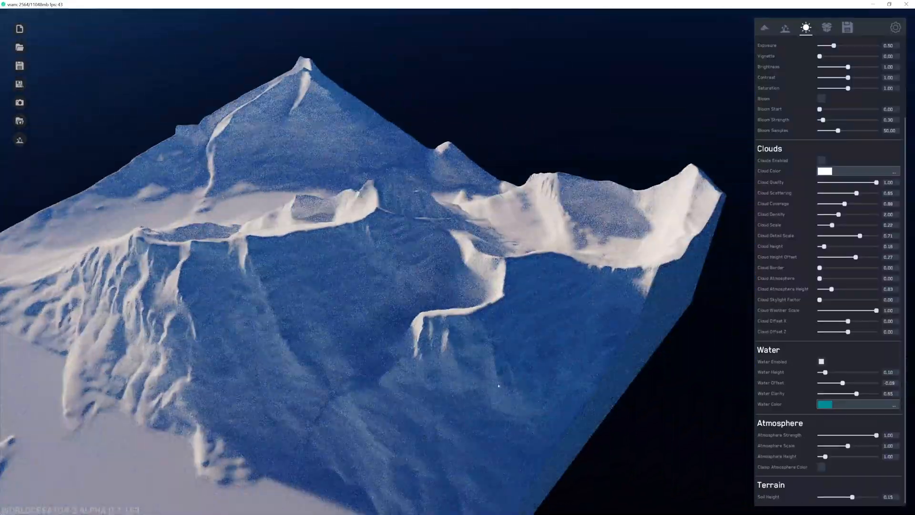
middle_drag(288, 427, 416, 360)
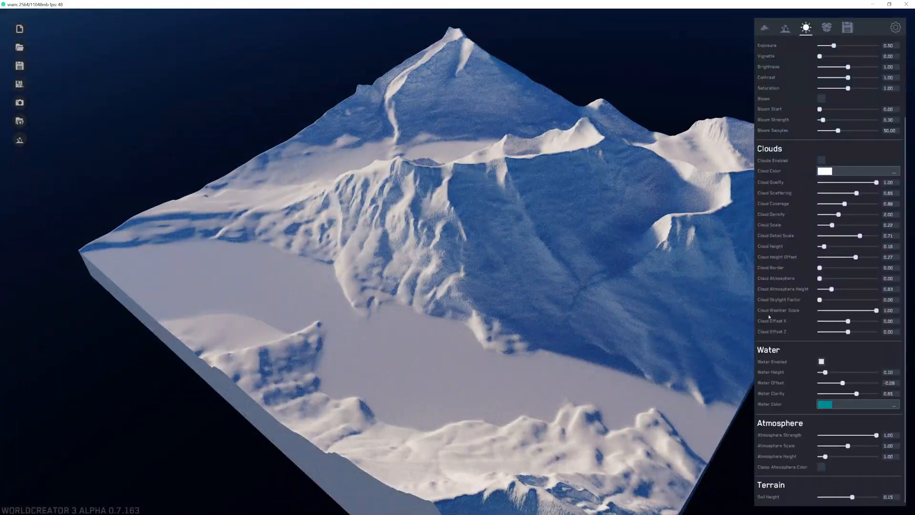
Disable the water and bring the whole dry valley and its main peak into view.
click(822, 362)
middle_drag(207, 287, 468, 230)
scroll(483, 312, down, 5)
scroll(498, 317, up, 8)
scroll(508, 291, down, 5)
scroll(474, 224, down, 4)
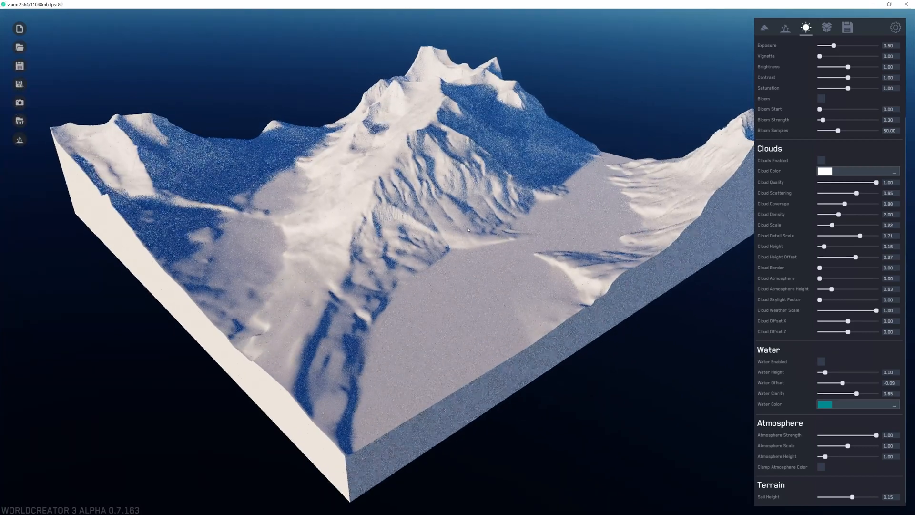
middle_drag(438, 198, 530, 206)
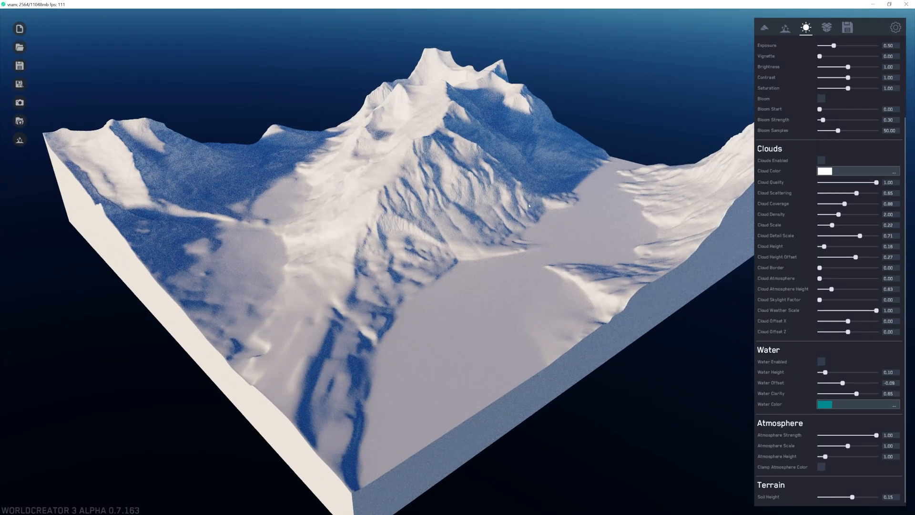
Add a second biome nested beneath the existing terrain biome.
click(765, 27)
click(785, 29)
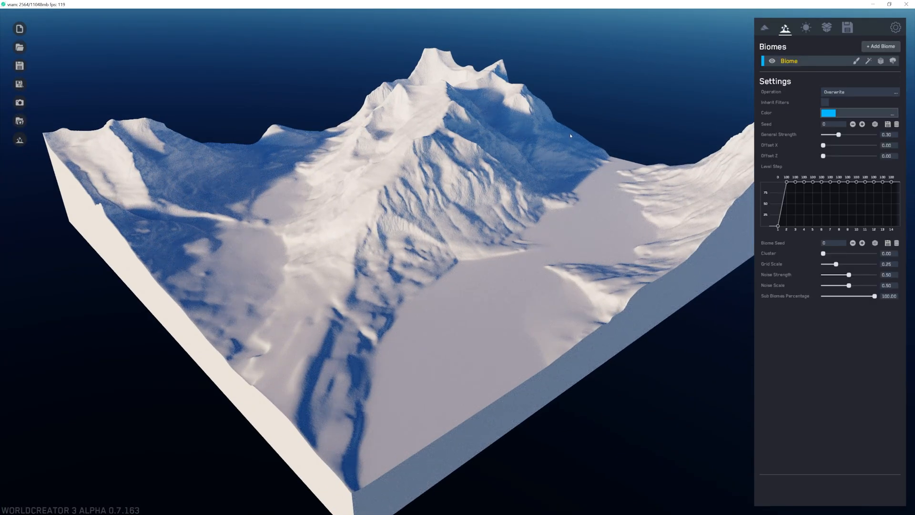
scroll(582, 139, up, 3)
middle_drag(590, 127, 514, 214)
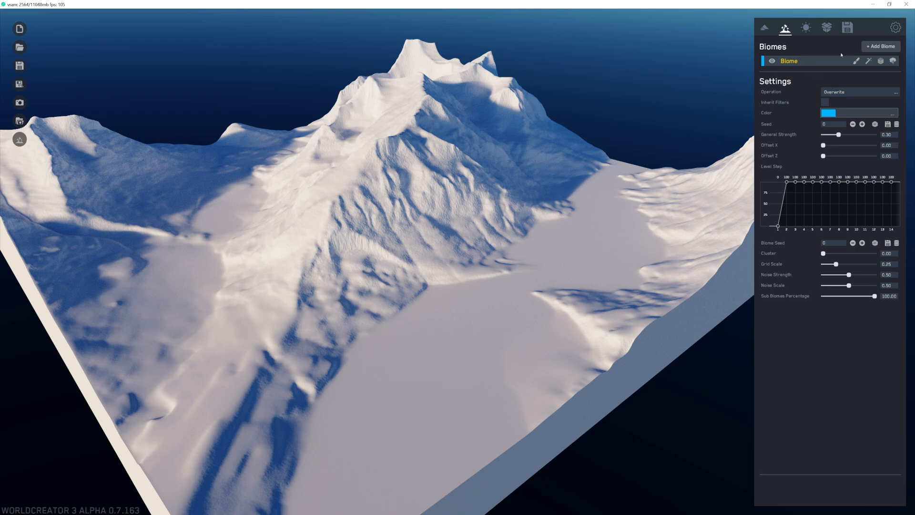
click(879, 47)
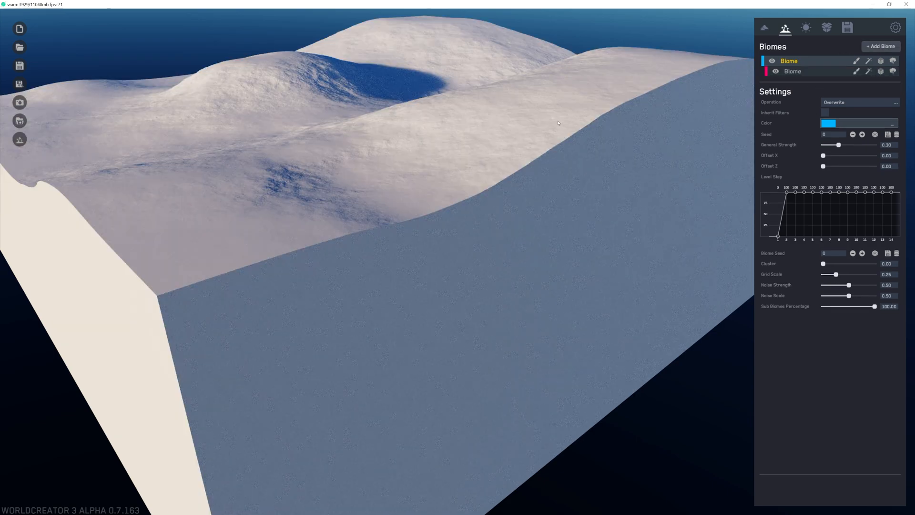
scroll(559, 123, down, 5)
scroll(477, 48, up, 5)
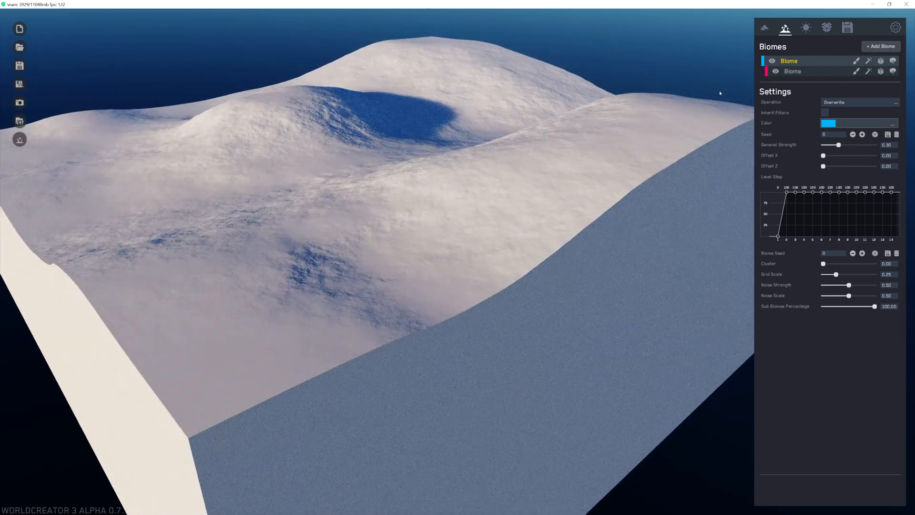
Set the new sub-biome's Operation to None so it leaves the imported terrain shape intact.
click(791, 72)
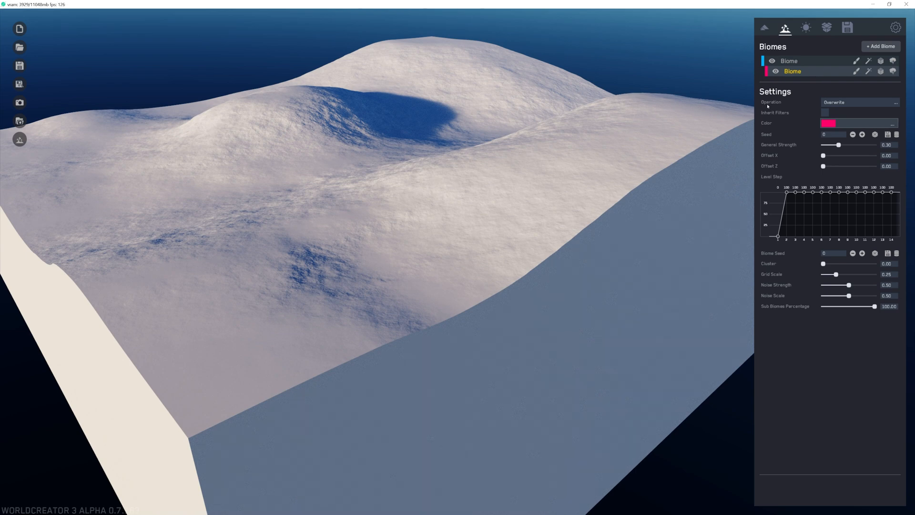
click(833, 103)
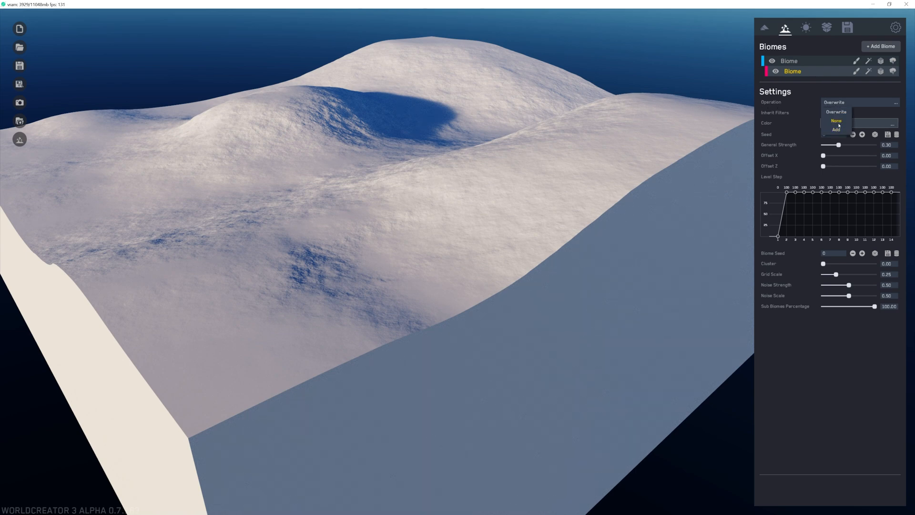
click(837, 121)
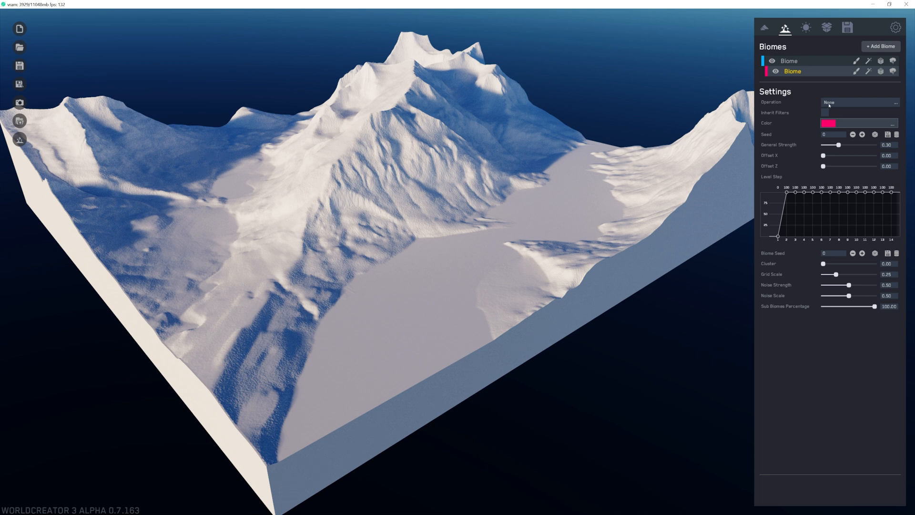
Add the Mountains, CrateredCliffs and ErosionFlow (experimental) filters to the new sub-biome.
click(868, 72)
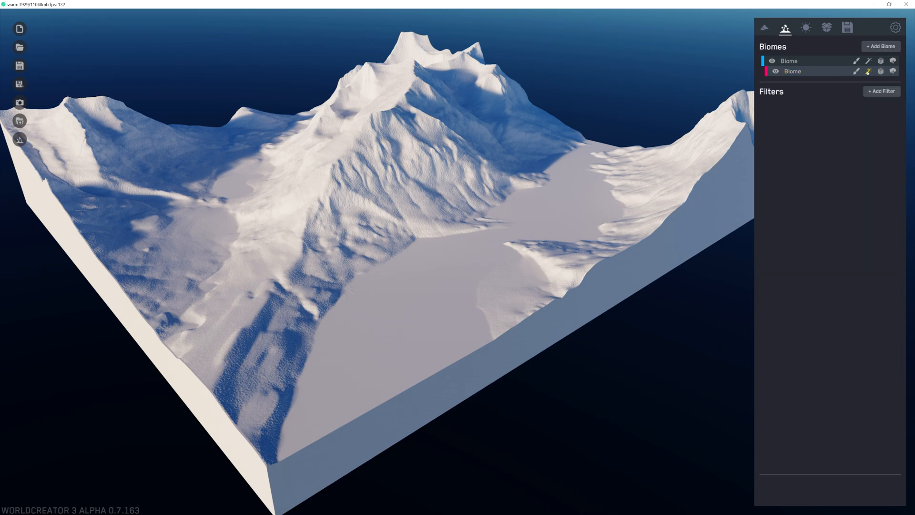
click(875, 92)
click(864, 190)
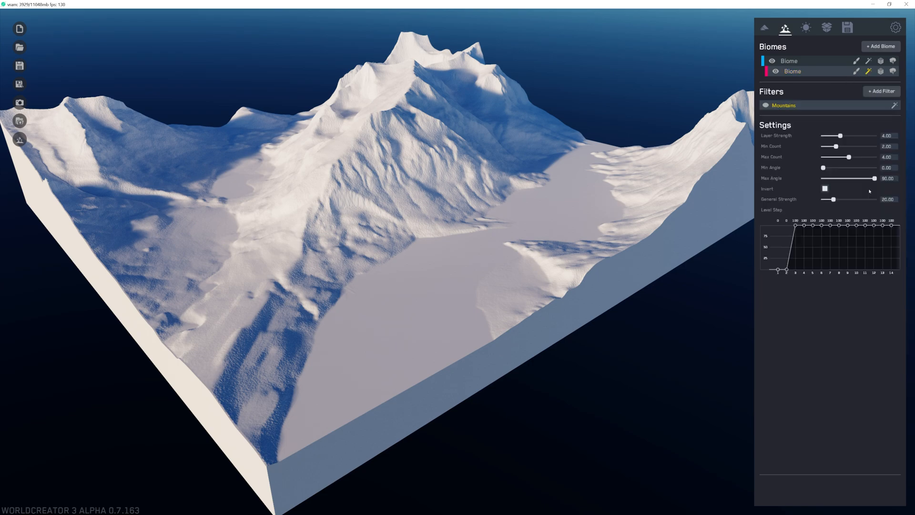
scroll(301, 202, up, 5)
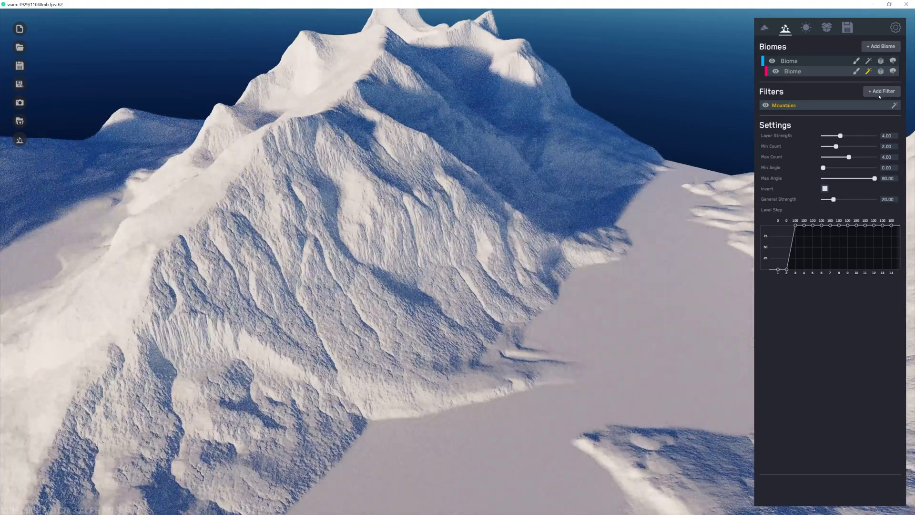
click(882, 91)
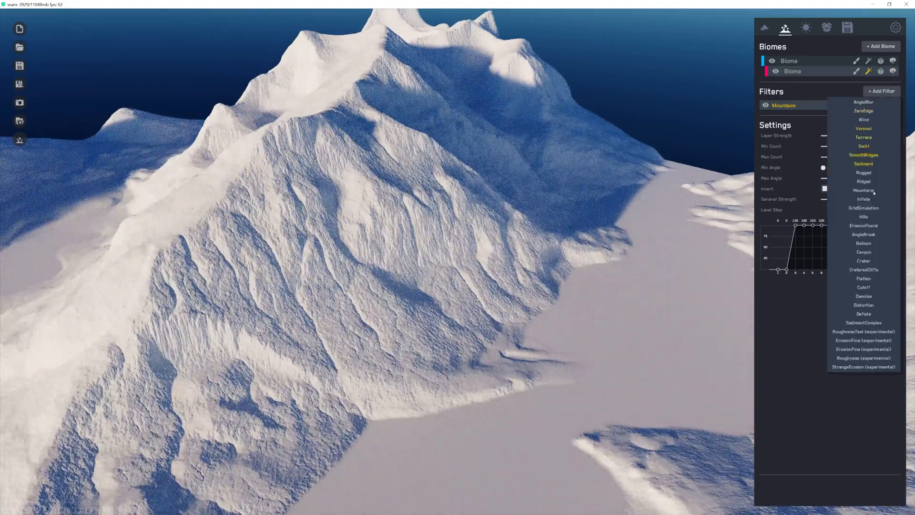
click(867, 270)
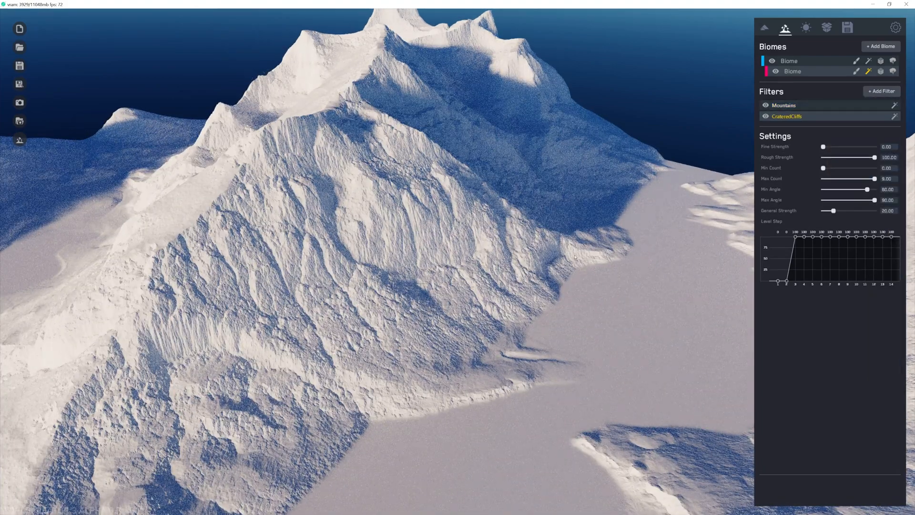
click(874, 90)
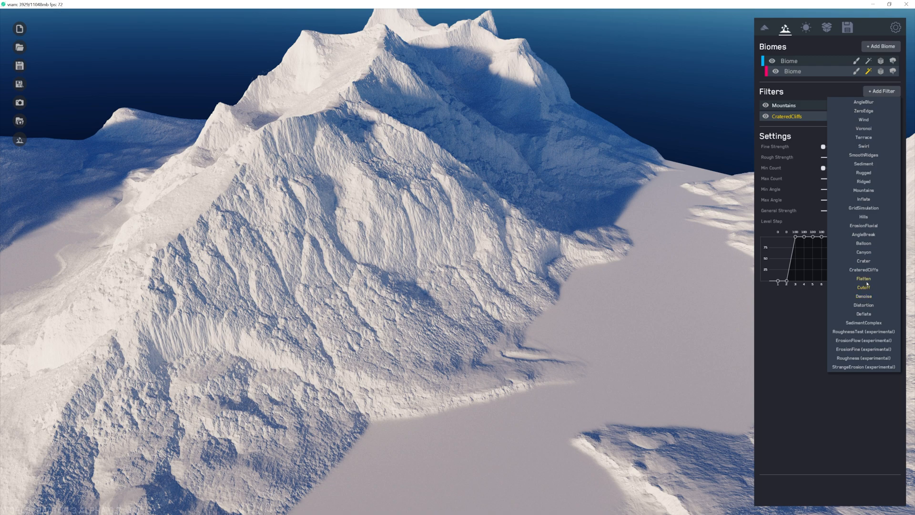
click(858, 341)
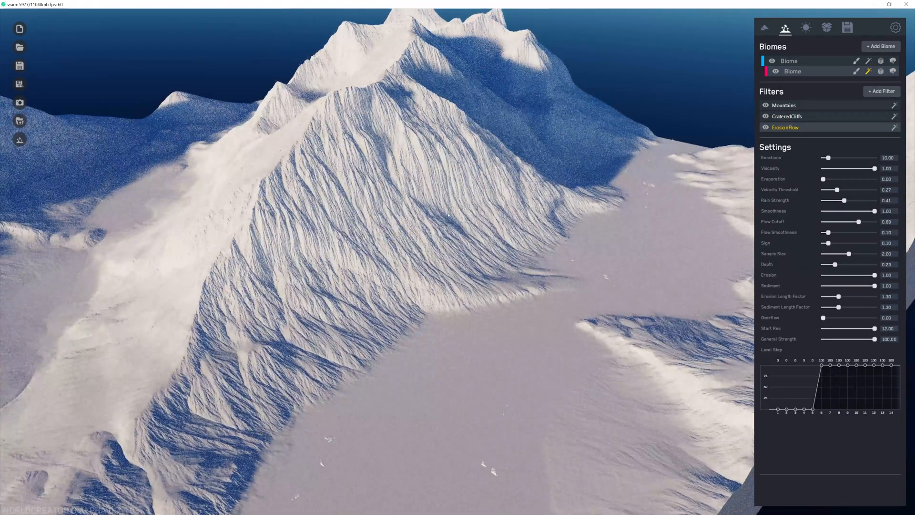
Remove all three filters from the sub-biome and return to its general settings.
right_click(819, 131)
right_click(806, 118)
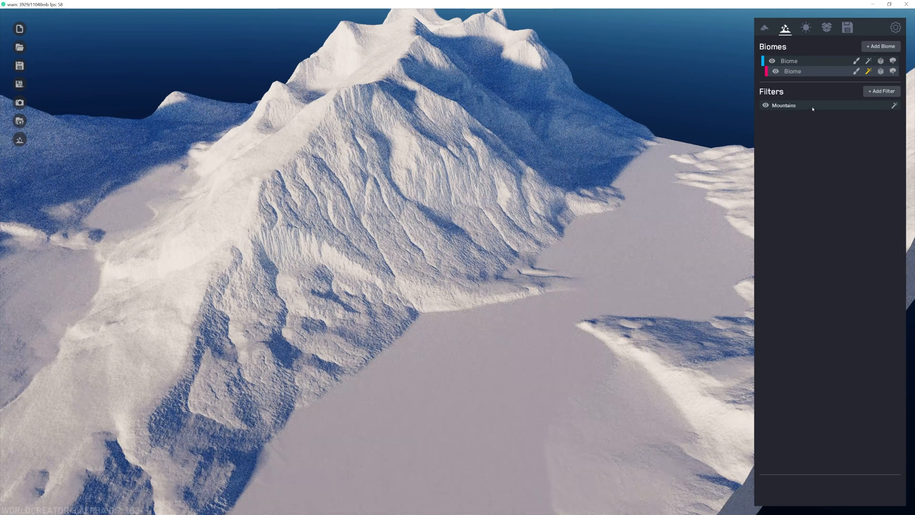
right_click(813, 108)
click(826, 72)
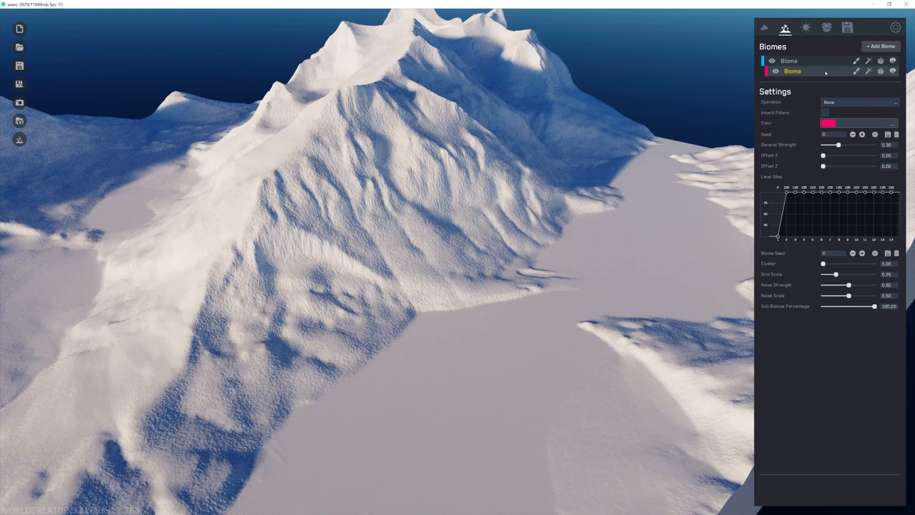
click(831, 104)
click(830, 105)
scroll(579, 181, down, 3)
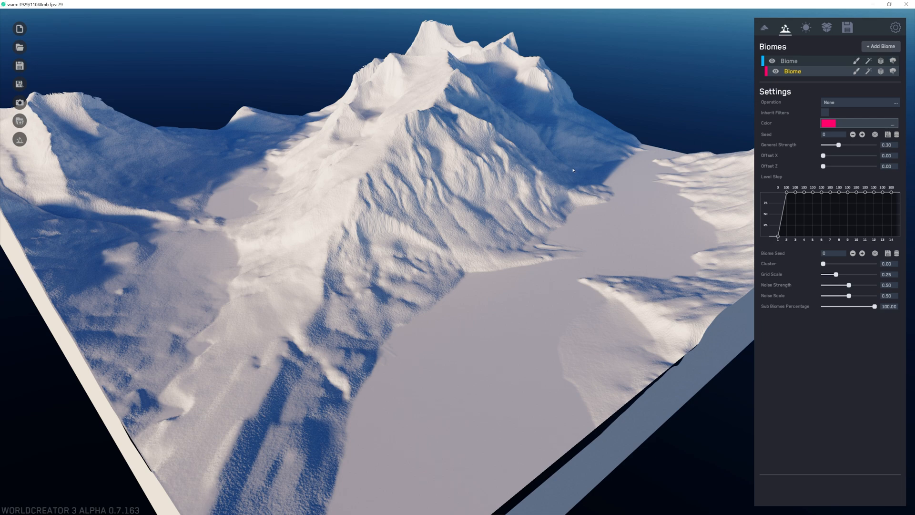
Create a custom base shape for the sub-biome and increase its subdivision to a fine grid.
click(857, 72)
click(886, 102)
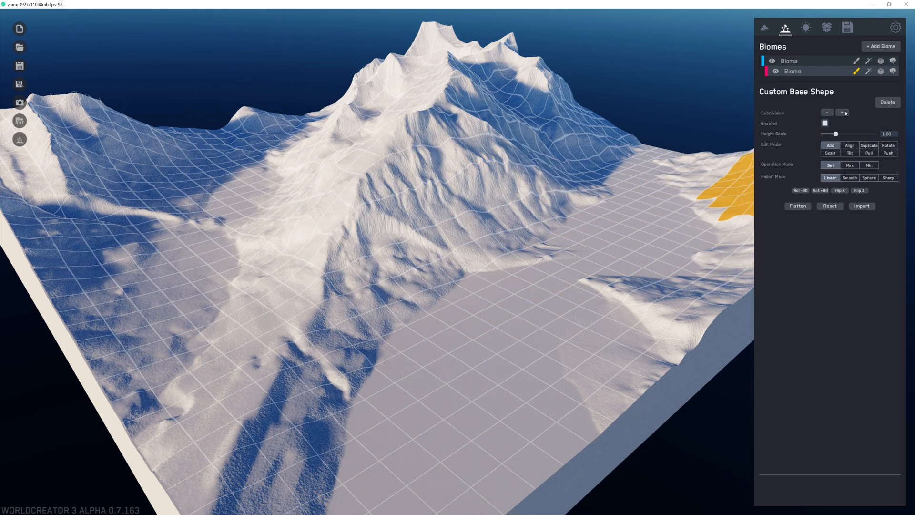
click(842, 113)
click(842, 113)
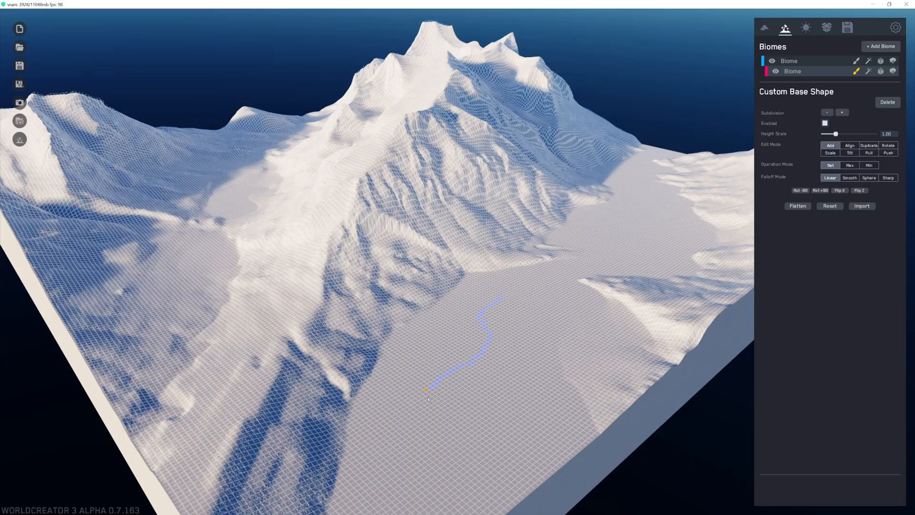
Try painting a winding stroke across the flat valley floor, and flatten the sub-biome's custom base shape.
mouse_move(428, 399)
mouse_down()
mouse_move(445, 438)
mouse_move(444, 381)
mouse_move(445, 474)
mouse_move(440, 298)
mouse_move(440, 315)
mouse_up()
click(840, 74)
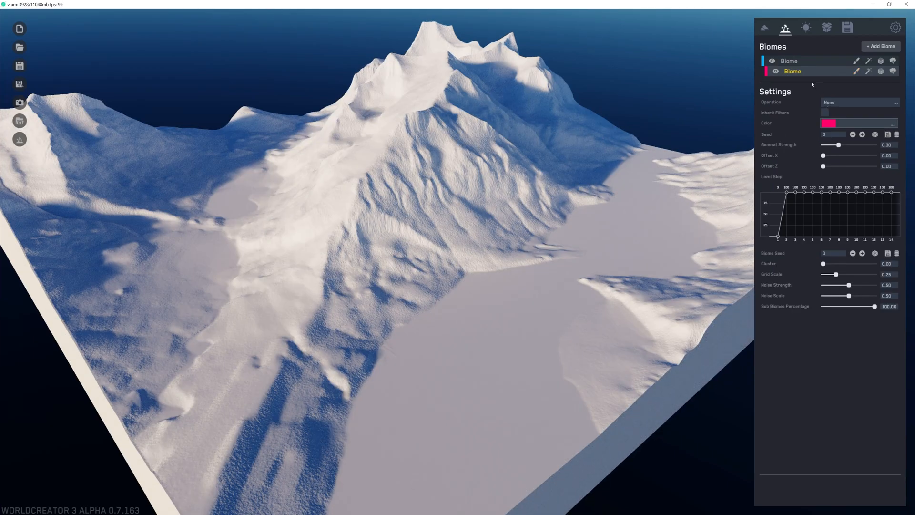
click(856, 71)
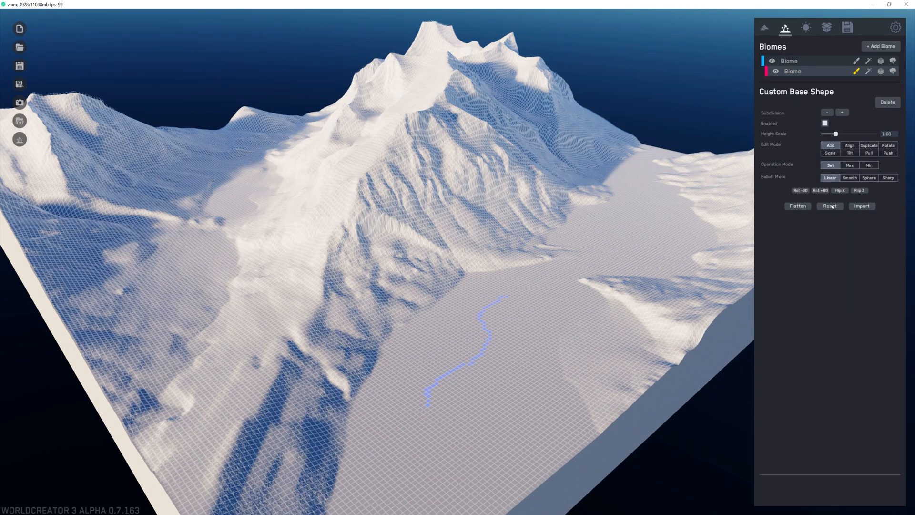
click(803, 208)
Set the sub-biome's Operation to Add.
click(836, 72)
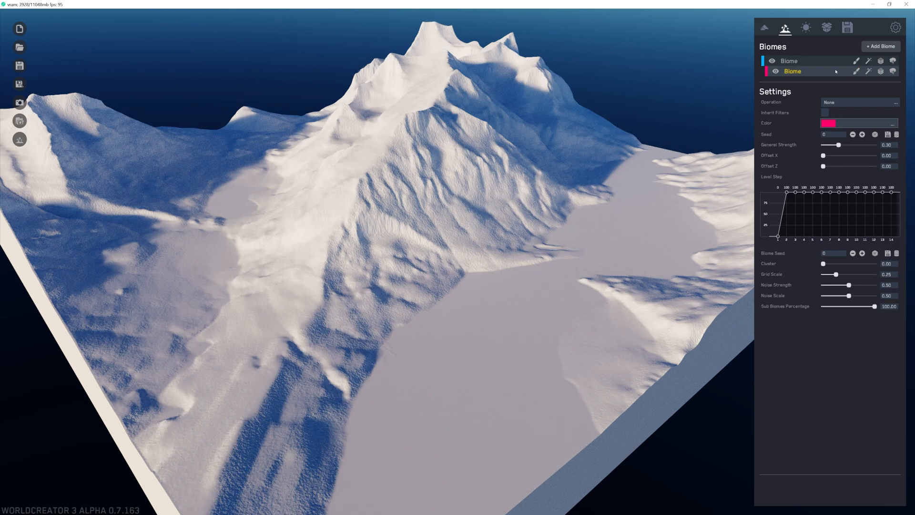
click(839, 102)
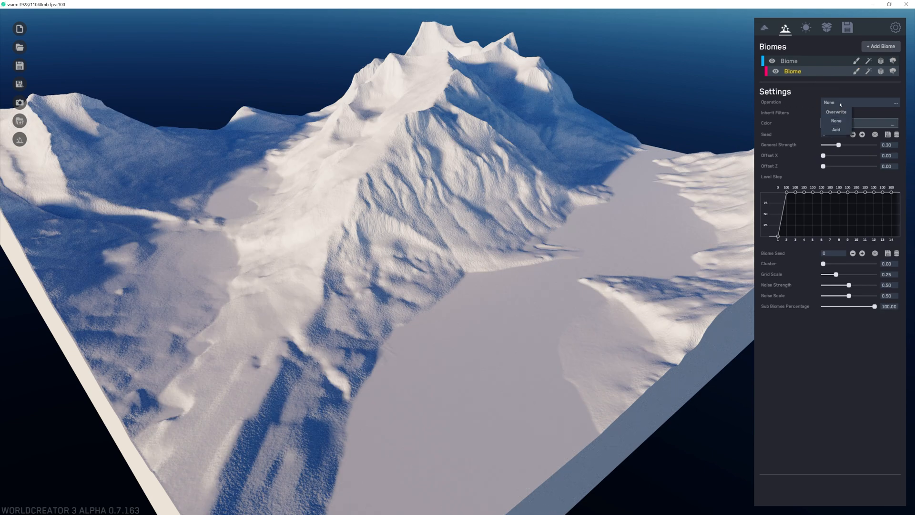
click(836, 130)
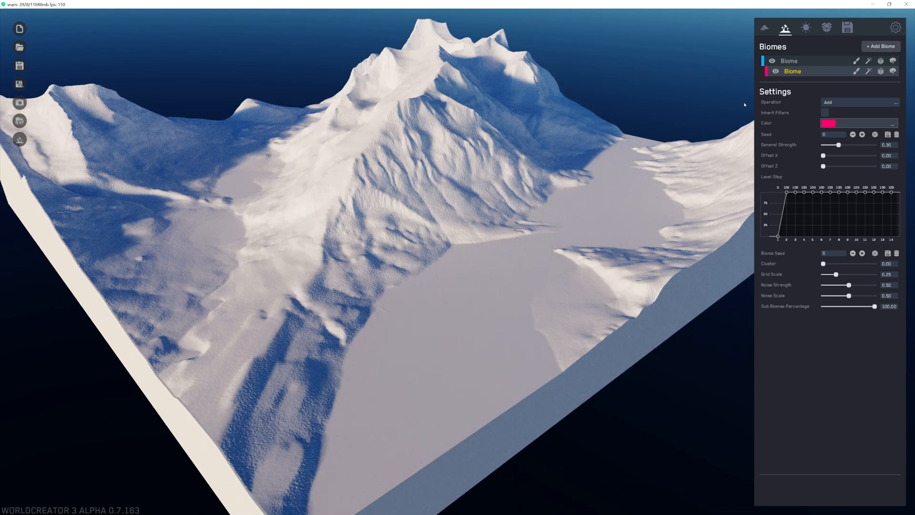
Reset the sub-biome's custom base shape and flatten it again.
click(857, 72)
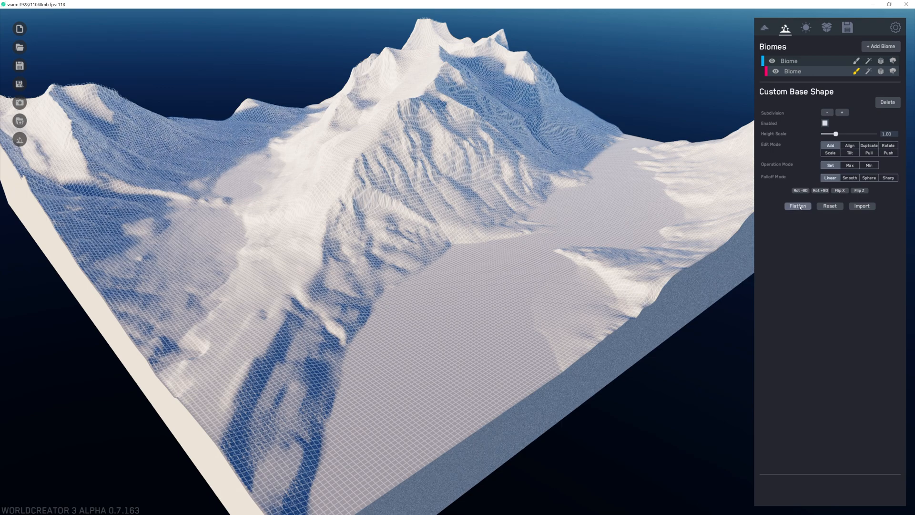
click(830, 205)
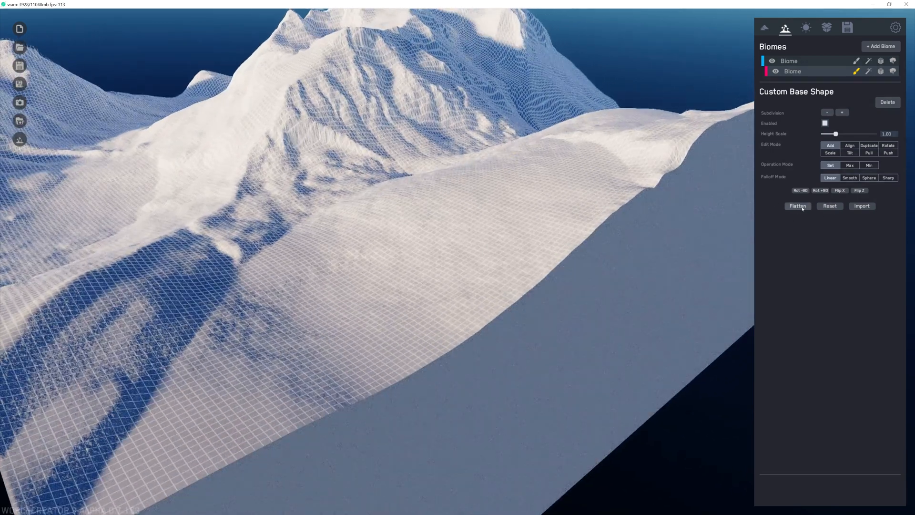
click(798, 206)
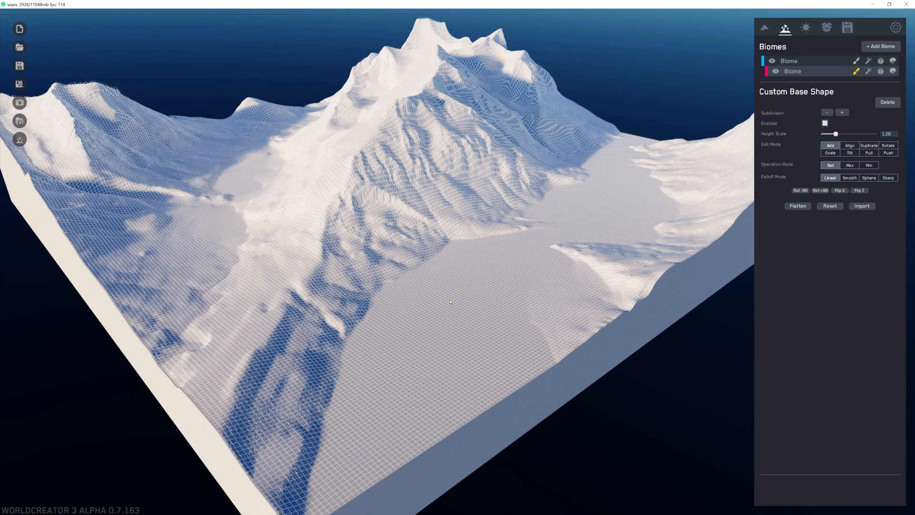
click(832, 71)
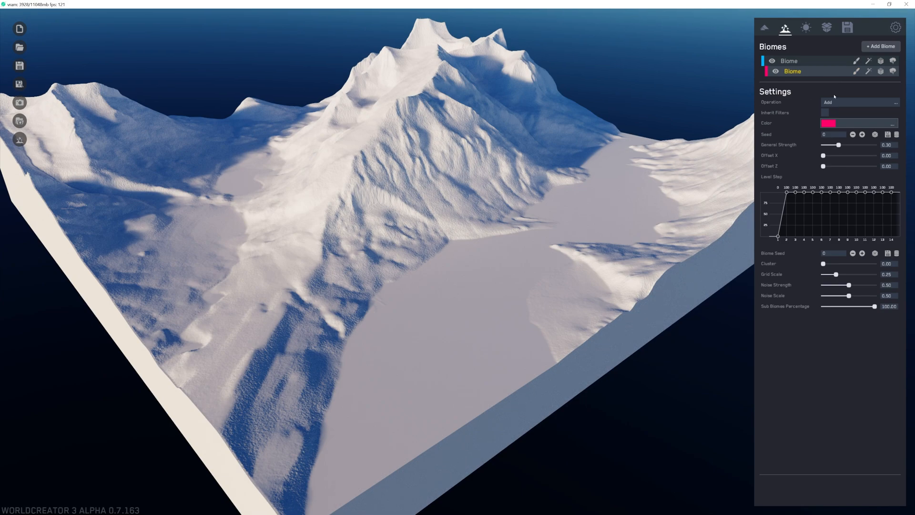
Paint a long curved stroke from the headland to the terrain's front edge and raise it into a low ridge.
click(855, 72)
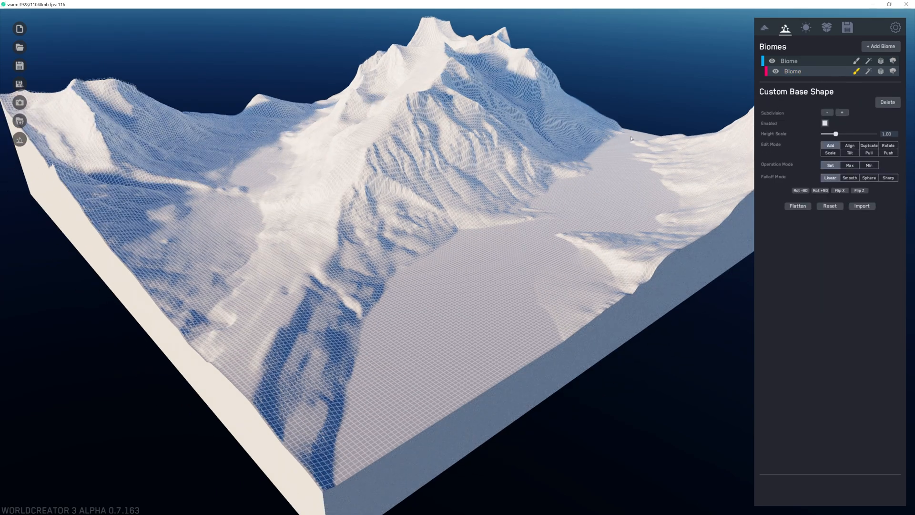
scroll(632, 138, up, 2)
scroll(620, 239, down, 4)
scroll(605, 236, up, 3)
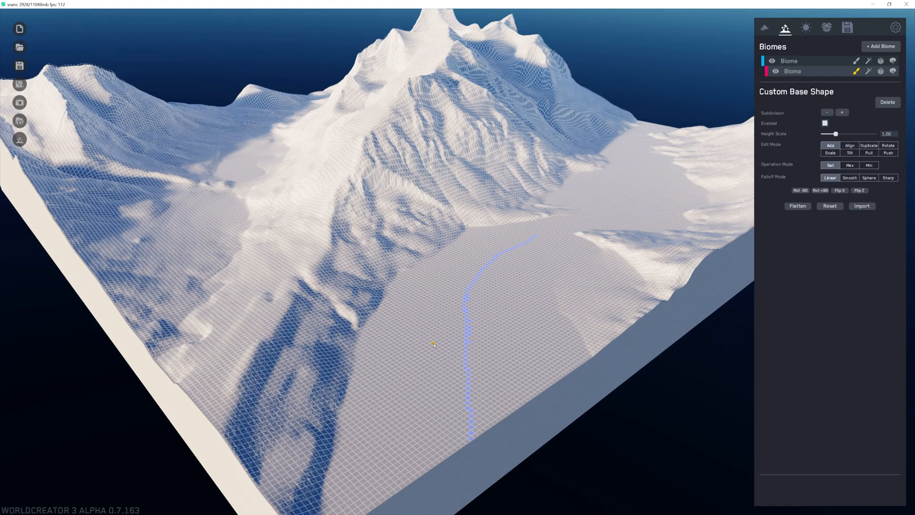
mouse_move(434, 344)
mouse_down()
mouse_move(446, 417)
mouse_move(437, 267)
mouse_move(433, 350)
mouse_up()
scroll(433, 345, down, 2)
scroll(434, 345, up, 2)
scroll(455, 327, down, 3)
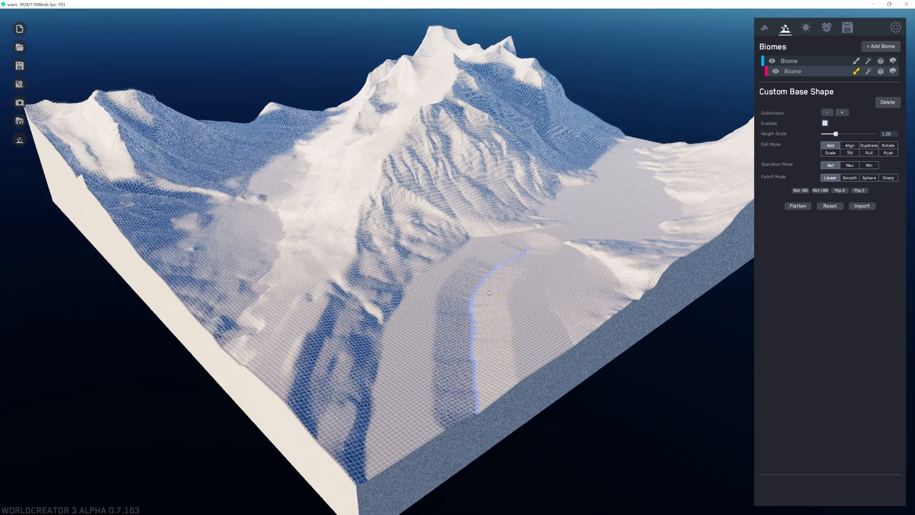
Level the painted ridge on the valley floor back to the flat surface.
drag(487, 300, 488, 297)
scroll(502, 276, up, 2)
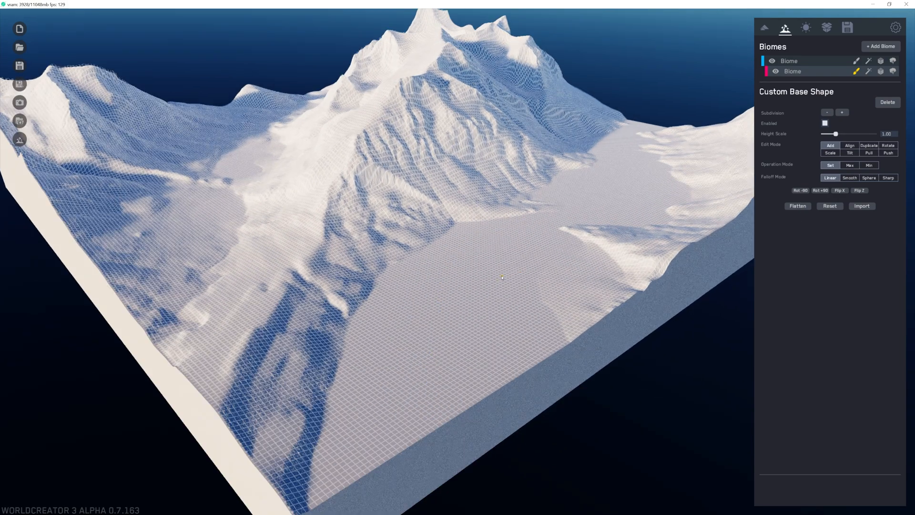
scroll(496, 277, down, 2)
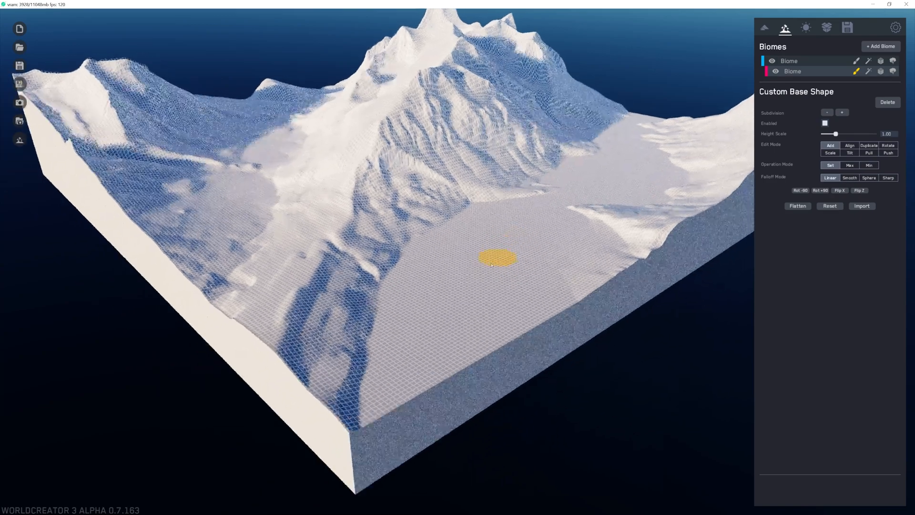
Paint a long curved selection strip along the mountain foot from the headland to the terrain's front edge.
right_drag(493, 257, 545, 182)
mouse_move(545, 182)
mouse_down()
mouse_move(540, 171)
mouse_move(456, 227)
mouse_move(383, 372)
mouse_move(396, 370)
mouse_up()
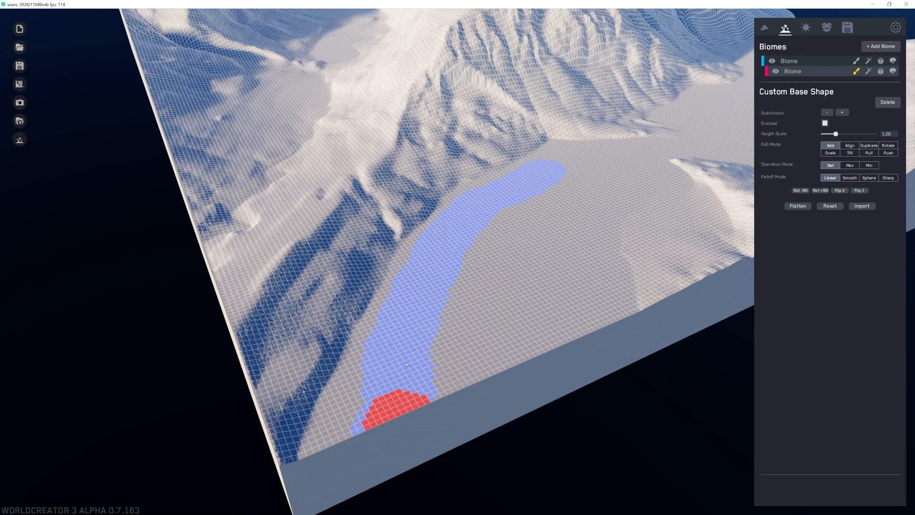
middle_drag(395, 370, 337, 399)
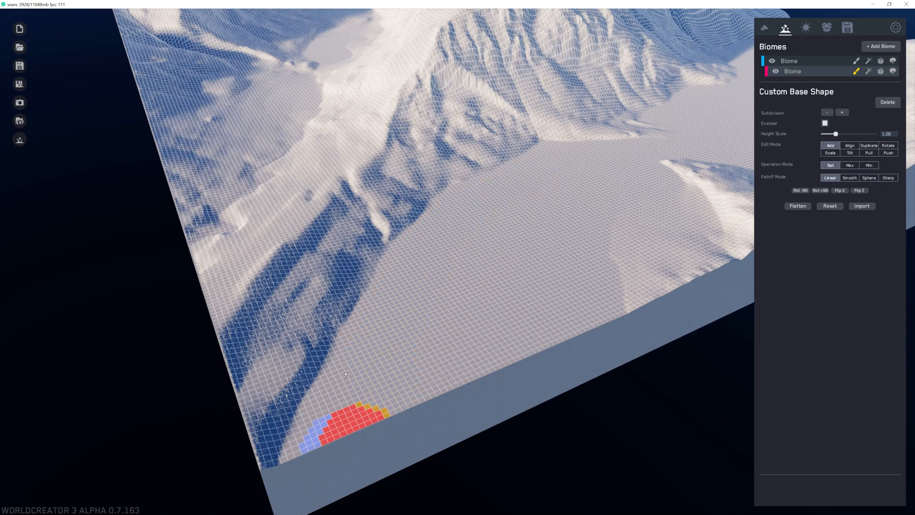
mouse_move(346, 374)
mouse_down()
mouse_move(368, 339)
mouse_move(399, 321)
mouse_move(425, 260)
mouse_move(460, 217)
mouse_move(565, 162)
mouse_up()
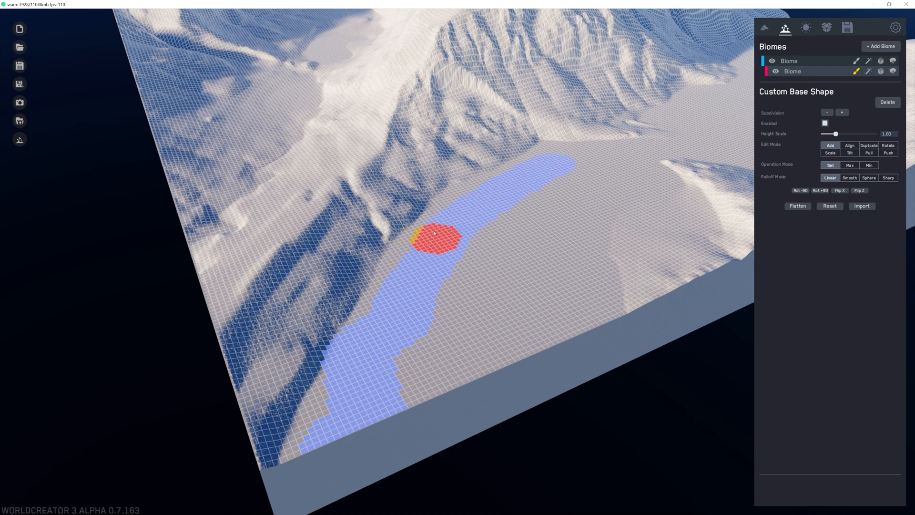
Raise the painted strip into a ridge and flatten the custom base shape again.
scroll(431, 243, up, 4)
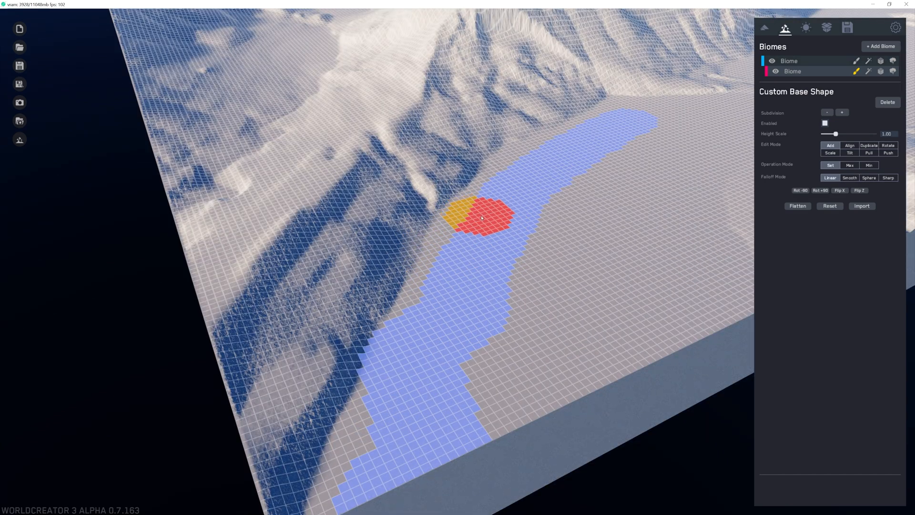
scroll(479, 212, down, 2)
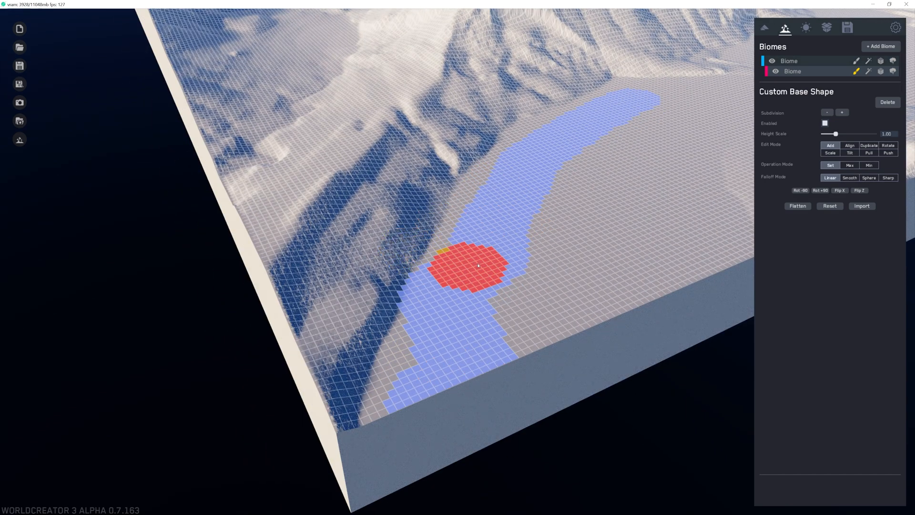
scroll(477, 250, up, 4)
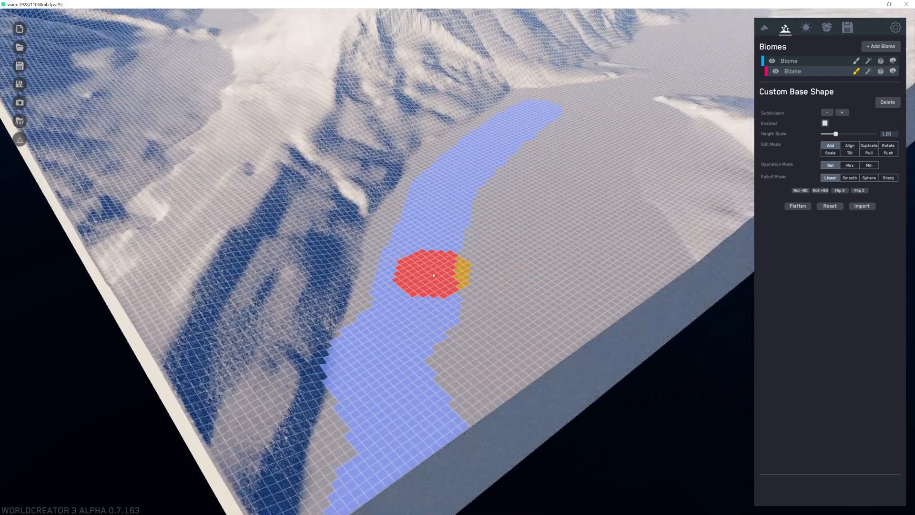
drag(449, 240, 458, 248)
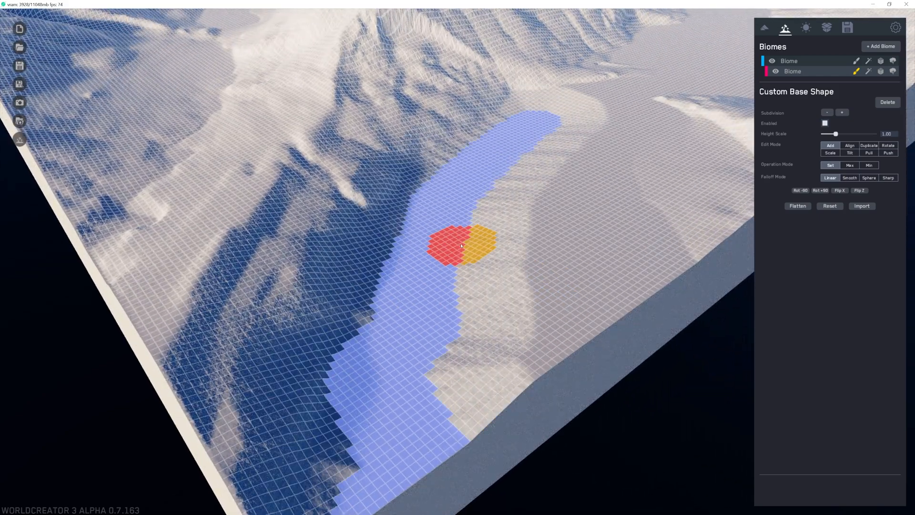
click(806, 207)
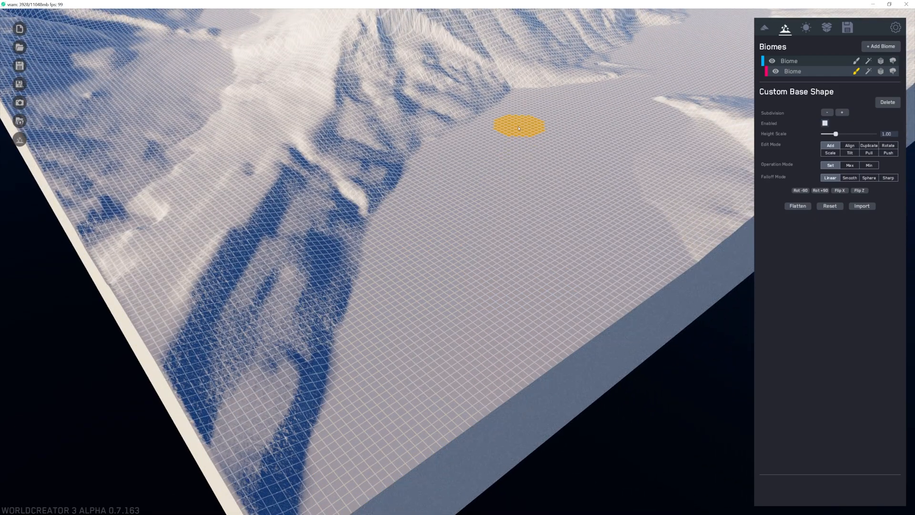
Paint a broad selection area over the inner part of the flat valley floor beside the mountain foot.
mouse_move(520, 128)
mouse_down()
mouse_move(471, 174)
mouse_move(519, 116)
mouse_move(452, 162)
mouse_move(435, 183)
mouse_move(410, 266)
mouse_up()
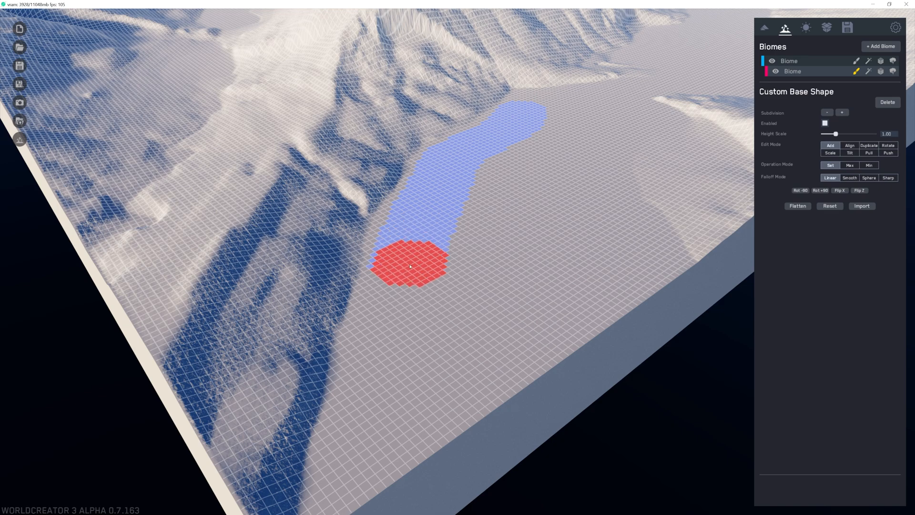
right_drag(372, 256, 472, 256)
middle_drag(472, 256, 526, 257)
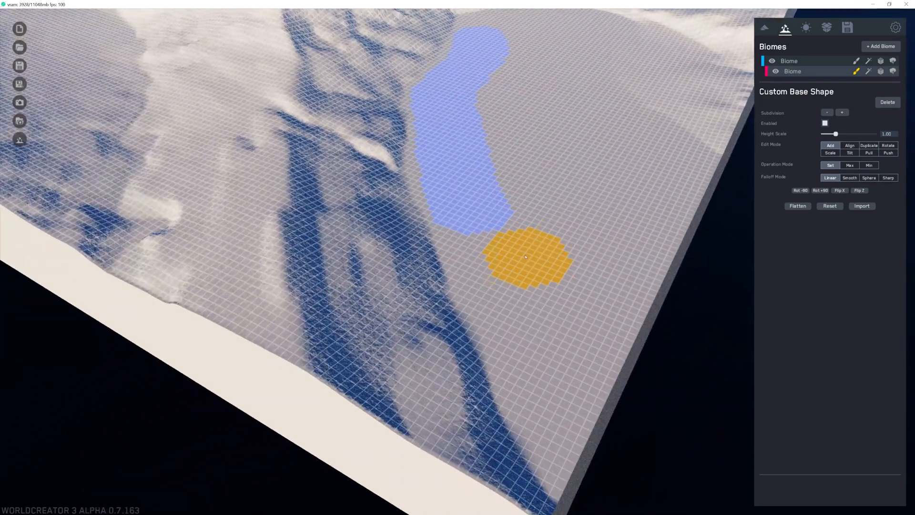
mouse_move(526, 257)
mouse_down()
mouse_move(476, 213)
mouse_move(482, 119)
mouse_move(513, 164)
mouse_move(521, 87)
mouse_move(579, 169)
mouse_move(496, 44)
mouse_move(619, 180)
mouse_move(631, 175)
mouse_up()
mouse_move(631, 175)
middle_down()
mouse_move(593, 178)
mouse_move(490, 322)
mouse_move(573, 151)
middle_up()
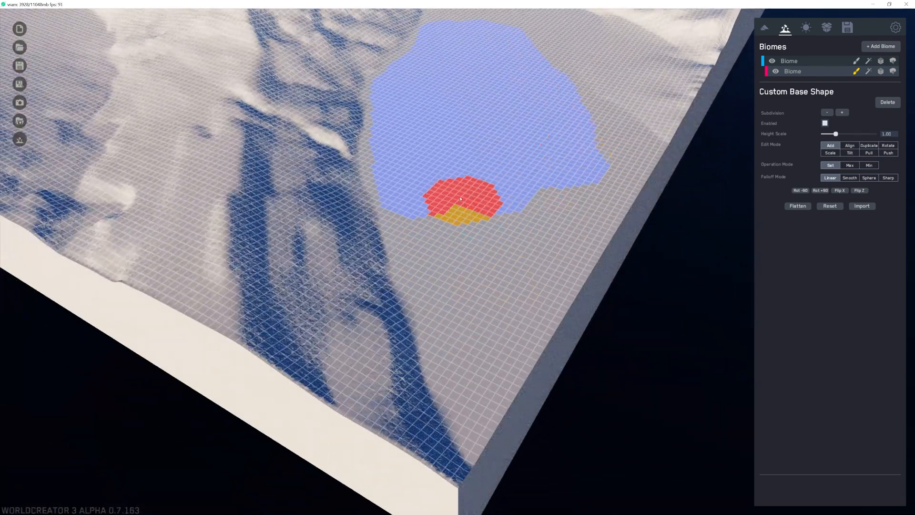
Extend the selection to the terrain's front edge and corner, filling the valley floor up to the mountain foot.
mouse_move(461, 199)
mouse_down()
mouse_move(484, 210)
mouse_move(574, 188)
mouse_move(605, 168)
mouse_move(609, 186)
mouse_move(566, 286)
mouse_move(535, 316)
mouse_move(580, 235)
mouse_move(519, 320)
mouse_up()
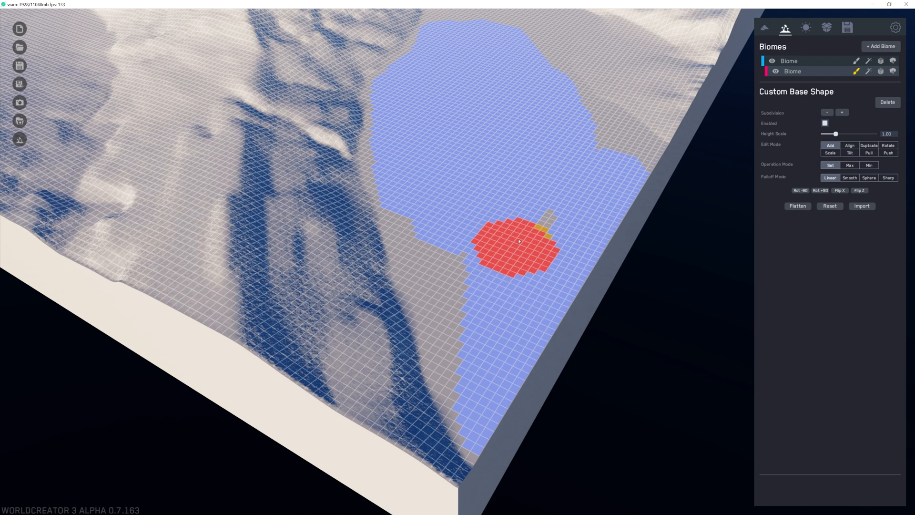
drag(520, 241, 491, 236)
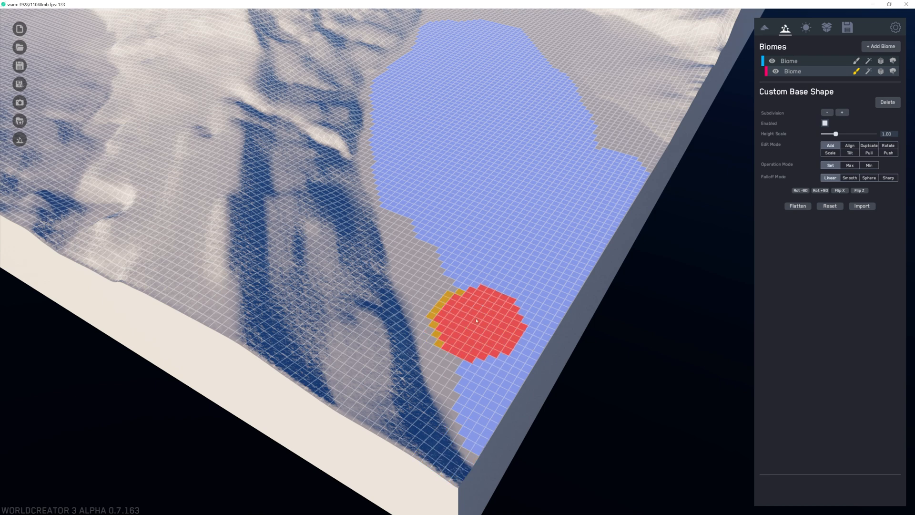
mouse_move(479, 327)
mouse_down()
mouse_move(465, 272)
mouse_move(429, 221)
mouse_up()
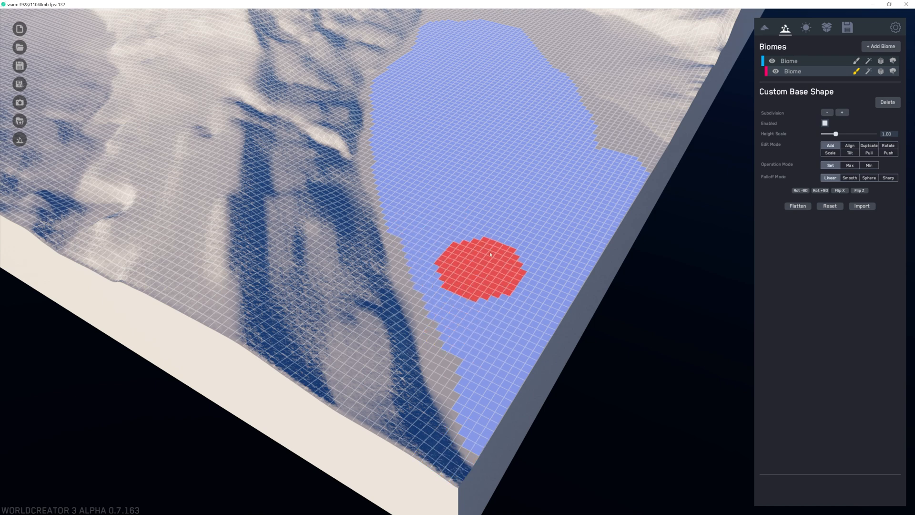
Extend the selection across the flat floor from the front valley to the entrance of the narrow gap.
mouse_move(527, 181)
middle_down()
mouse_move(533, 354)
mouse_move(457, 424)
middle_up()
middle_drag(487, 358, 479, 361)
mouse_move(459, 290)
middle_down()
mouse_move(469, 325)
mouse_move(435, 293)
middle_up()
right_drag(435, 292, 444, 304)
middle_drag(340, 202, 493, 425)
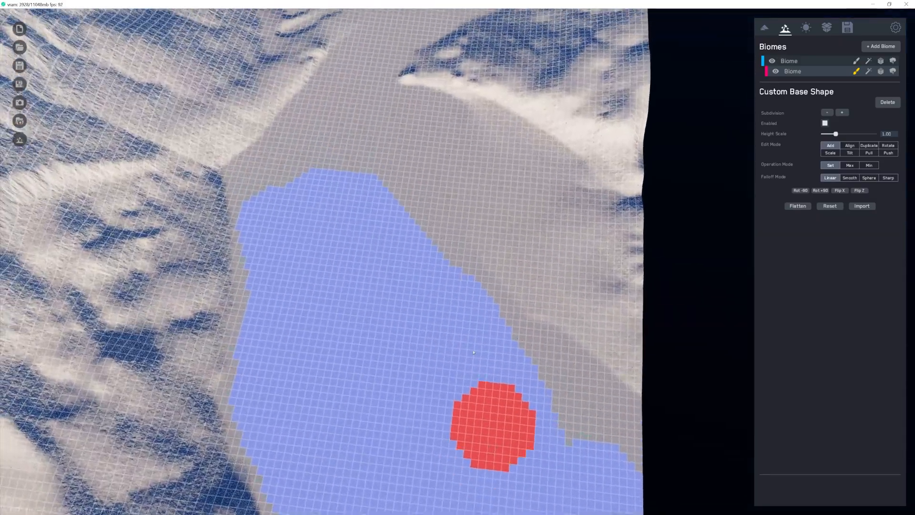
right_drag(455, 212, 479, 299)
scroll(462, 214, down, 4)
middle_drag(470, 217, 550, 324)
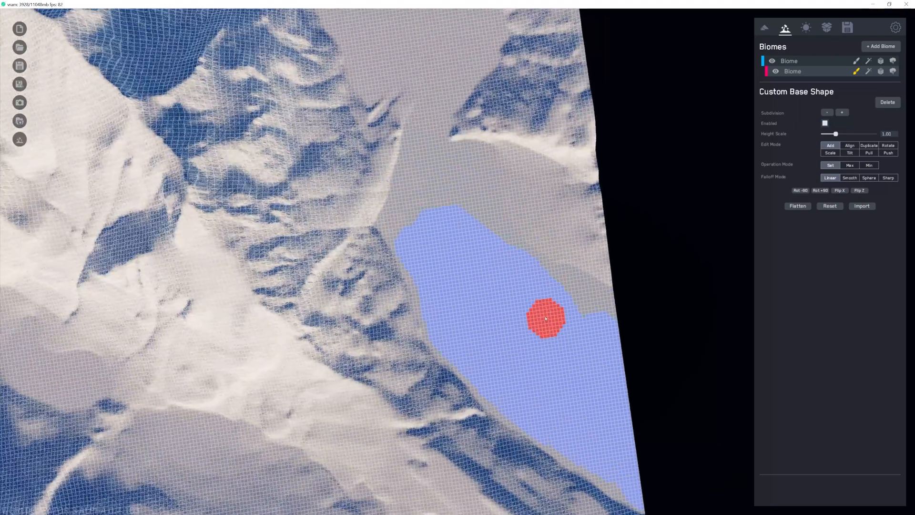
scroll(522, 251, up, 1)
middle_drag(485, 218, 455, 234)
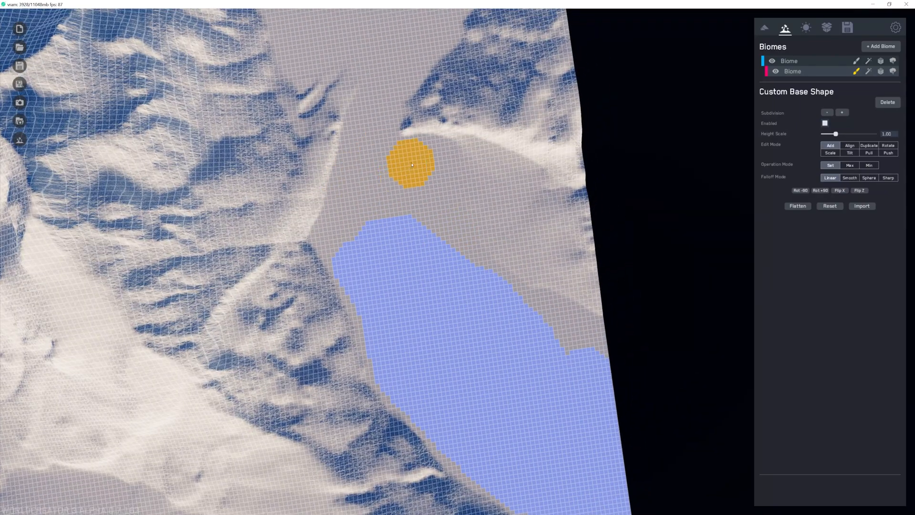
mouse_move(403, 172)
mouse_down()
mouse_move(411, 161)
mouse_move(421, 176)
mouse_move(413, 212)
mouse_move(430, 248)
mouse_move(501, 323)
mouse_move(577, 352)
mouse_move(411, 264)
mouse_move(459, 342)
mouse_move(438, 338)
mouse_move(429, 309)
mouse_move(443, 273)
mouse_move(456, 298)
mouse_move(448, 226)
mouse_up()
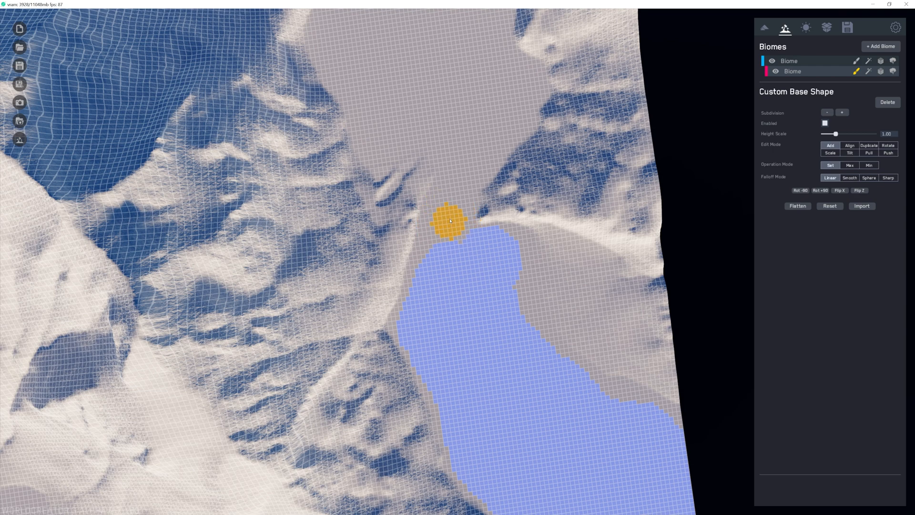
Paint the selection through the narrow gap and along the second basin's shoreline, filling the basin's flat floor.
mouse_move(451, 207)
mouse_down()
mouse_move(434, 272)
mouse_move(467, 245)
mouse_move(435, 276)
mouse_up()
middle_drag(472, 119, 495, 339)
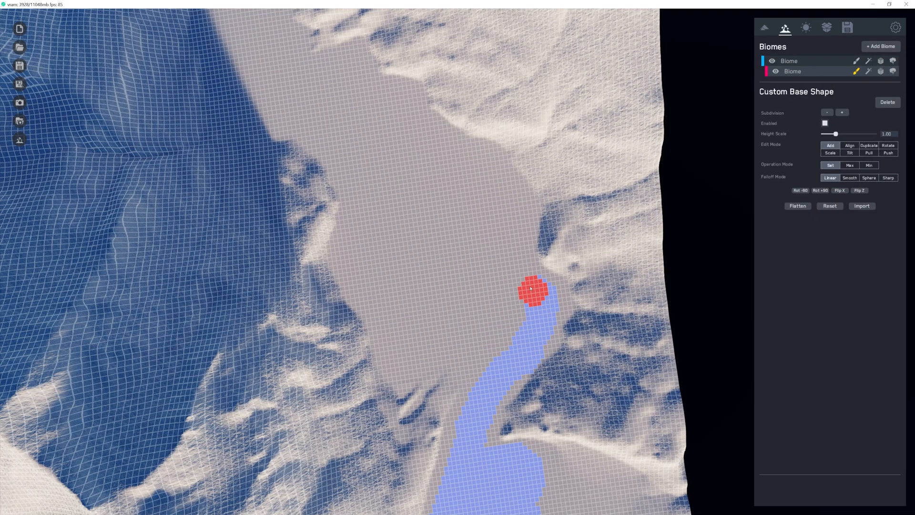
mouse_move(531, 289)
mouse_down()
mouse_move(507, 205)
mouse_move(480, 170)
mouse_move(431, 140)
mouse_move(413, 110)
mouse_move(372, 98)
mouse_up()
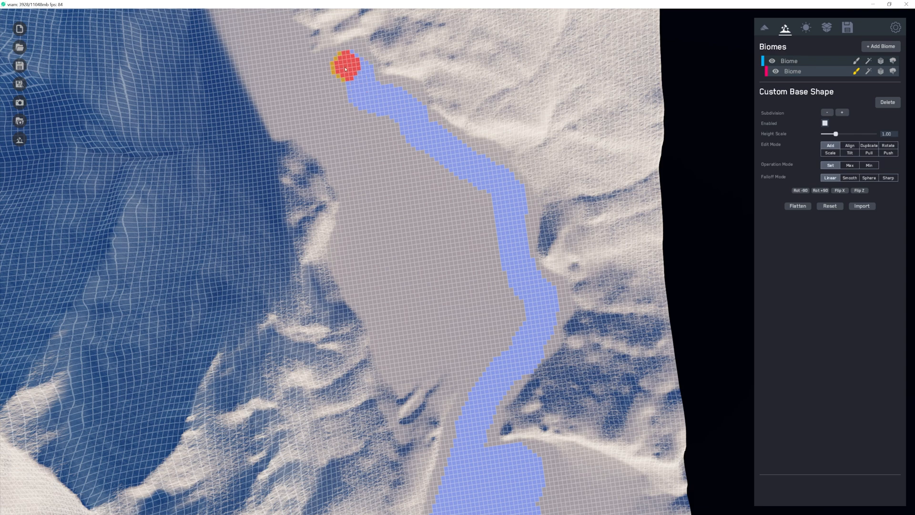
mouse_move(345, 69)
mouse_down()
mouse_move(351, 92)
mouse_move(382, 102)
mouse_move(447, 152)
mouse_move(484, 229)
mouse_move(513, 227)
mouse_move(517, 327)
mouse_move(495, 365)
mouse_move(469, 331)
mouse_move(416, 357)
mouse_move(379, 295)
mouse_up()
mouse_move(354, 251)
mouse_down()
mouse_move(366, 179)
mouse_move(327, 113)
mouse_move(336, 148)
mouse_move(402, 137)
mouse_move(378, 234)
mouse_move(402, 318)
mouse_move(464, 326)
mouse_move(505, 299)
mouse_move(455, 312)
mouse_move(392, 250)
mouse_move(425, 165)
mouse_move(489, 256)
mouse_move(455, 290)
mouse_move(416, 225)
mouse_move(466, 246)
mouse_move(433, 226)
mouse_move(426, 233)
mouse_up()
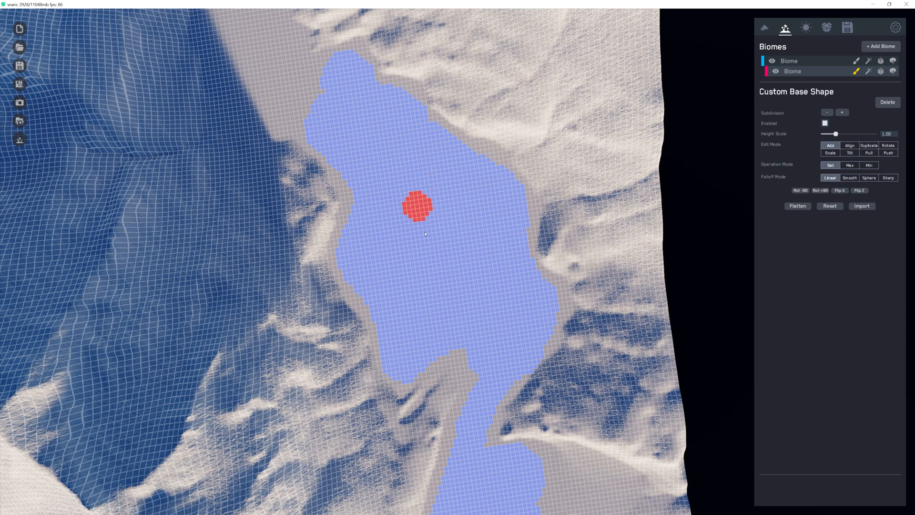
Extend the selection from the second basin's far end up the narrow flat valley toward the terrain's rear edge.
right_drag(538, 312, 486, 282)
mouse_move(485, 305)
middle_down()
mouse_move(548, 169)
mouse_move(582, 138)
middle_up()
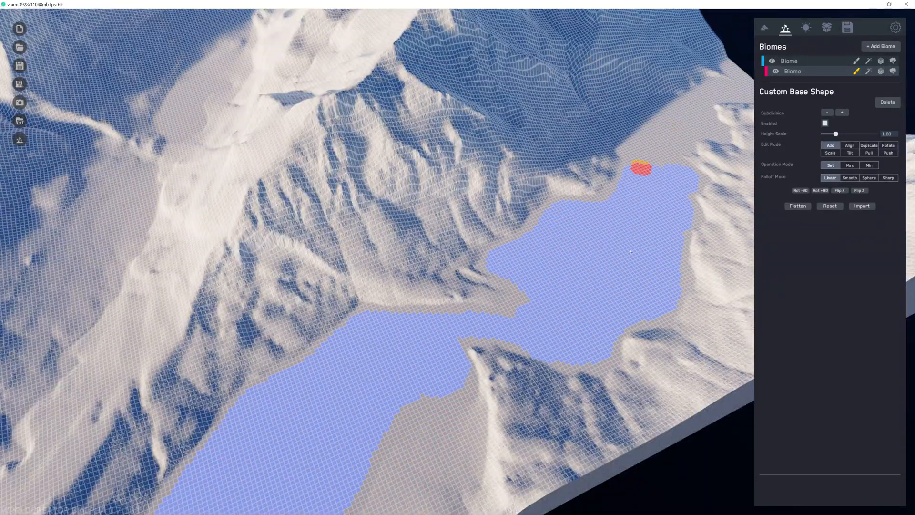
middle_drag(427, 342, 445, 253)
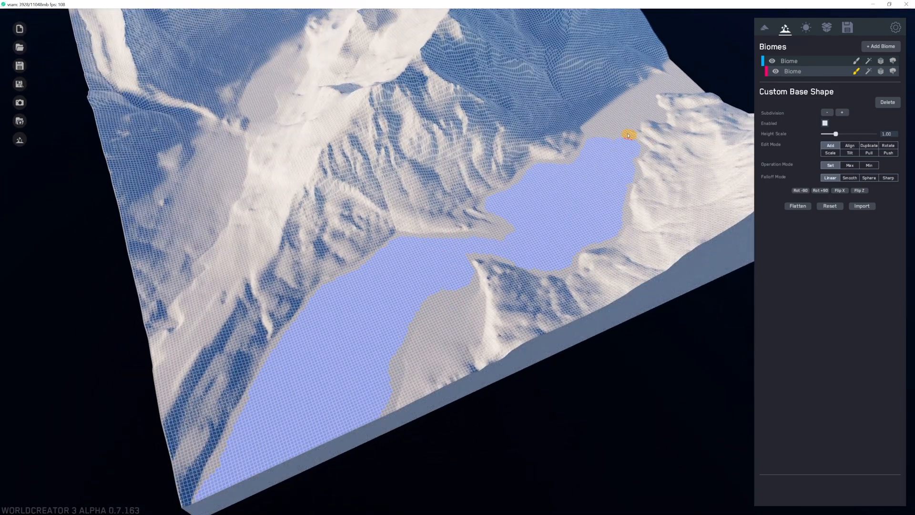
middle_drag(597, 154, 548, 221)
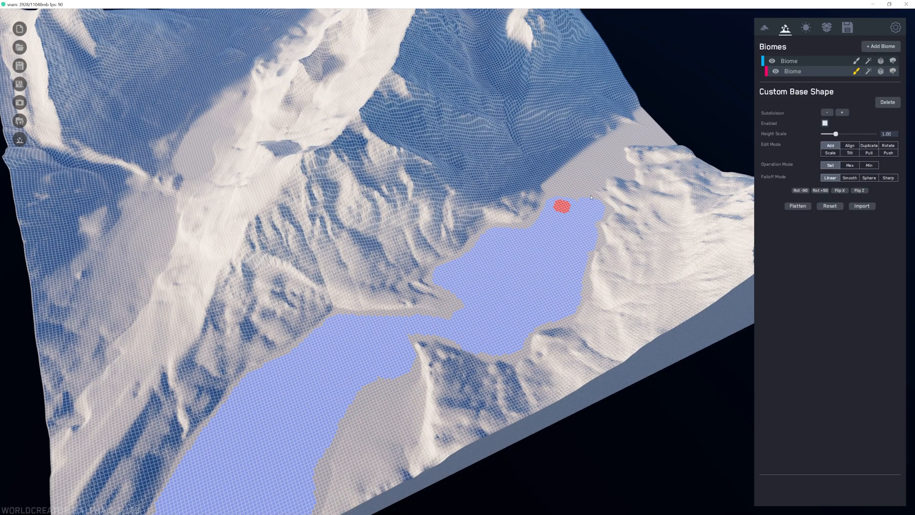
middle_drag(348, 384, 405, 309)
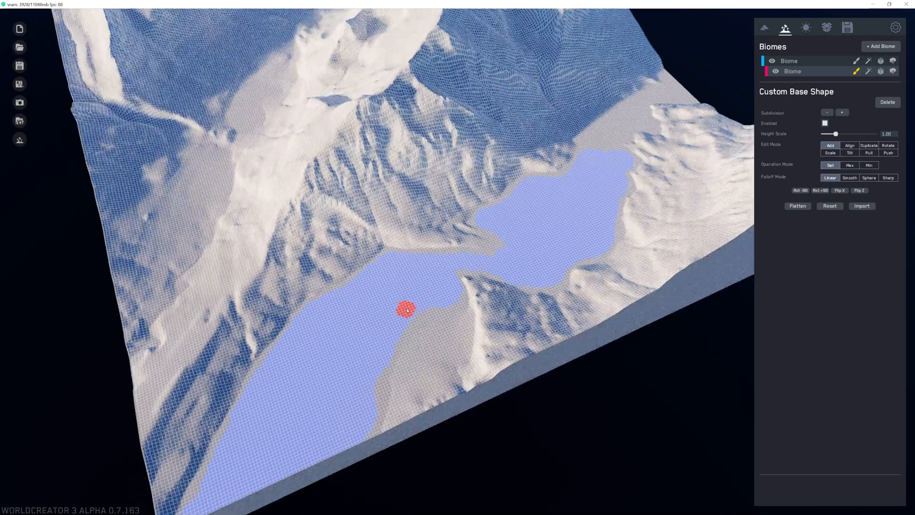
mouse_move(593, 166)
middle_down()
mouse_move(580, 189)
mouse_move(574, 173)
middle_up()
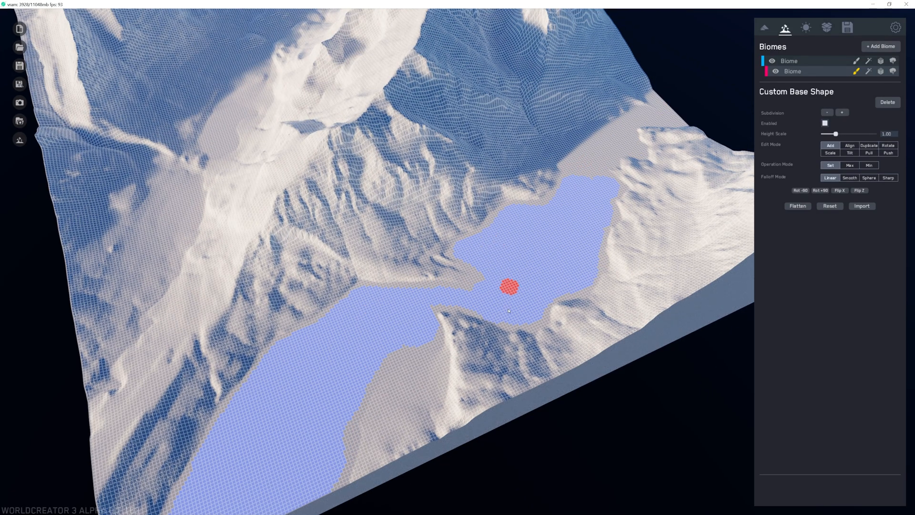
middle_drag(430, 305, 443, 235)
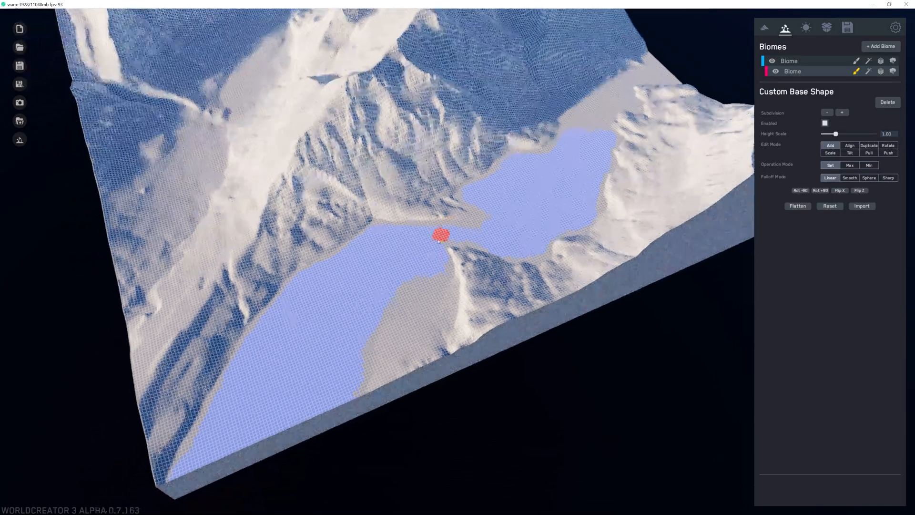
middle_drag(548, 162, 525, 213)
mouse_move(566, 191)
middle_down()
mouse_move(544, 221)
mouse_move(501, 332)
middle_up()
scroll(501, 332, up, 10)
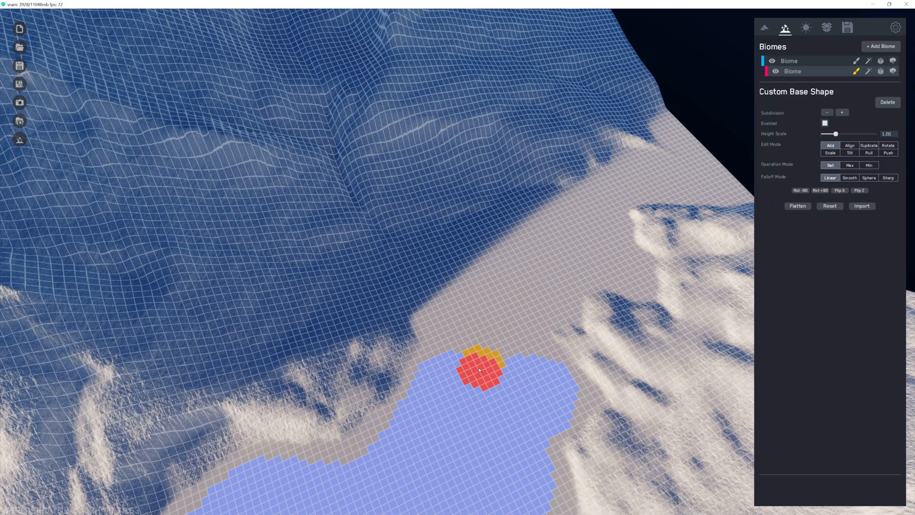
mouse_move(479, 370)
mouse_down()
mouse_move(470, 323)
mouse_move(556, 259)
mouse_move(509, 351)
mouse_move(525, 352)
mouse_move(527, 320)
mouse_move(562, 265)
mouse_move(617, 269)
mouse_move(609, 229)
mouse_move(578, 242)
mouse_move(568, 221)
mouse_move(600, 203)
mouse_up()
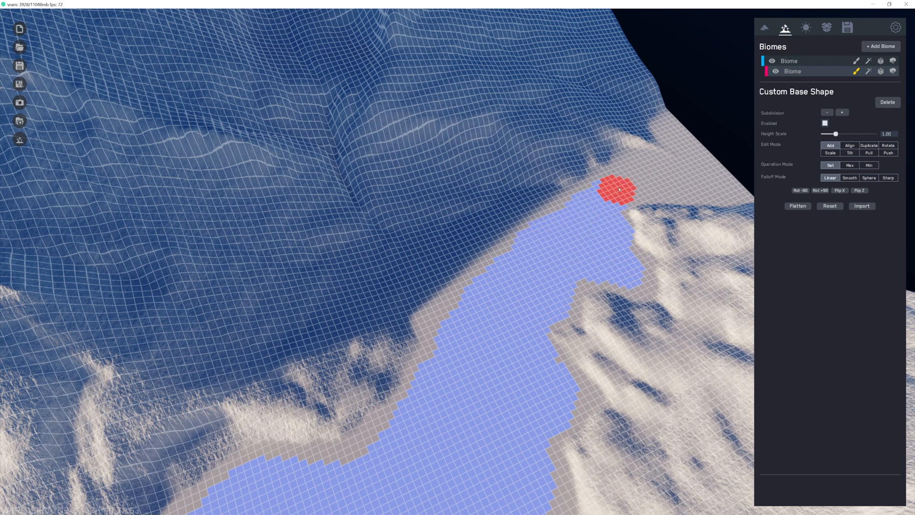
mouse_move(619, 189)
middle_down()
mouse_move(550, 281)
mouse_move(458, 307)
middle_up()
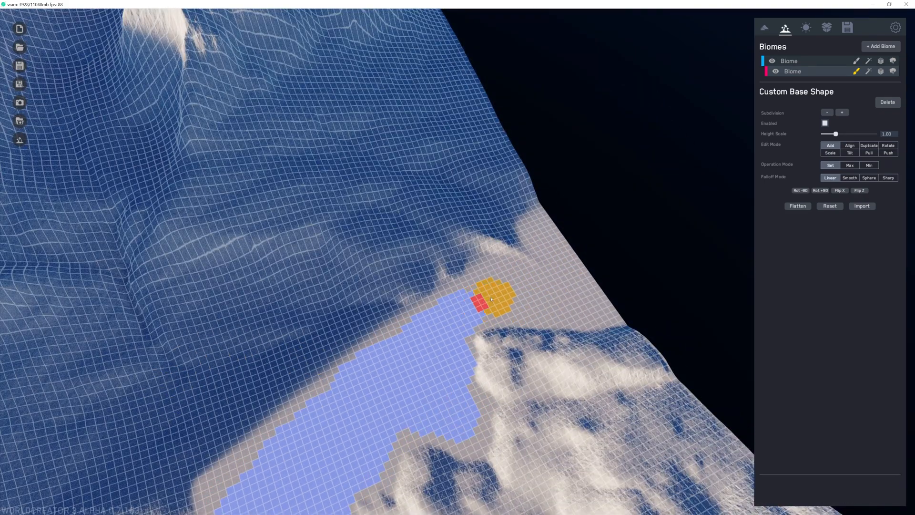
Extend the main lake's grid selection across its narrow far end up to the terrain's edge.
mouse_move(491, 299)
mouse_down()
mouse_move(459, 302)
mouse_move(649, 295)
mouse_move(581, 207)
mouse_move(575, 302)
mouse_move(508, 278)
mouse_move(418, 349)
mouse_up()
middle_drag(419, 349, 632, 180)
scroll(632, 180, down, 5)
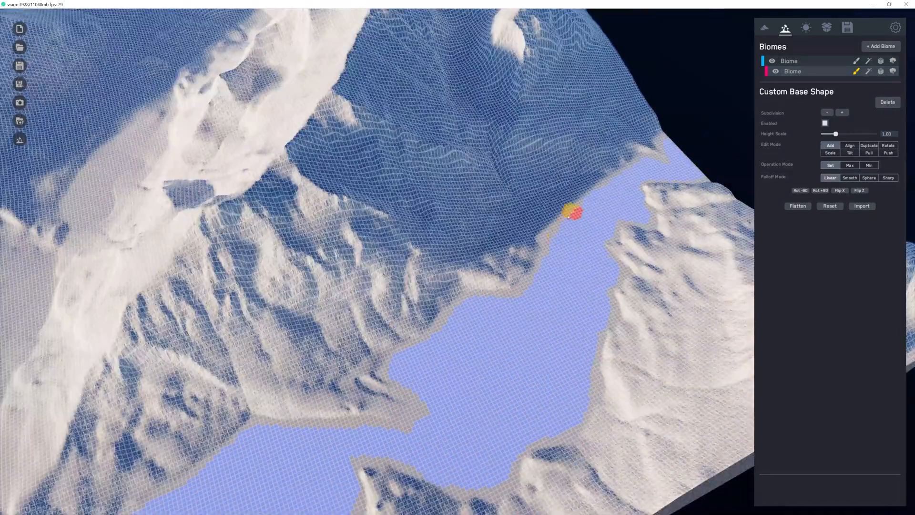
mouse_move(568, 217)
middle_down()
mouse_move(560, 148)
mouse_move(480, 245)
middle_up()
scroll(481, 245, up, 4)
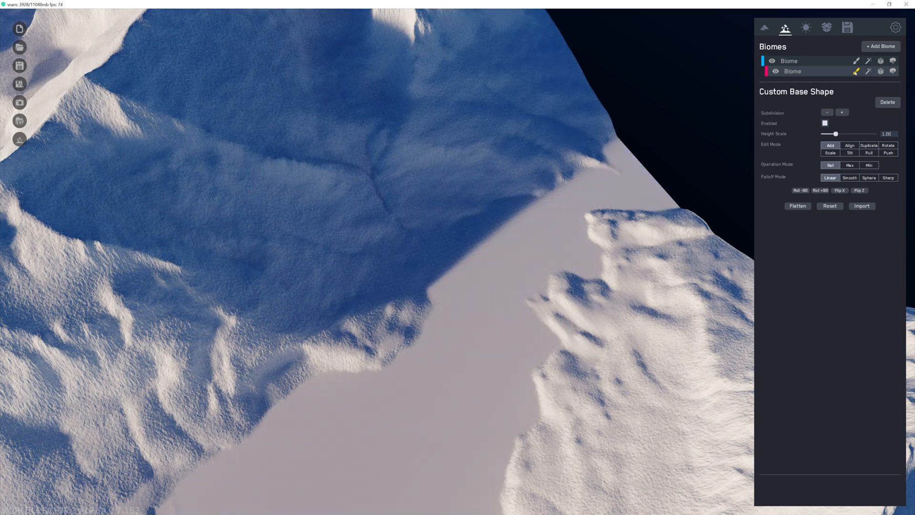
Set Sun Angle Horizontal to 0.58 to light the shoreline, and return to editing the custom base shape.
click(806, 28)
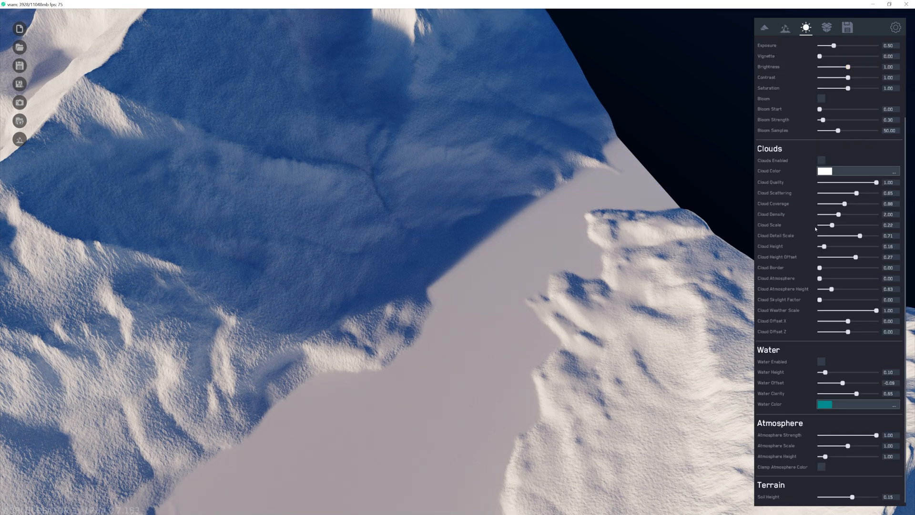
scroll(815, 229, up, 3)
mouse_move(849, 57)
mouse_down()
mouse_move(841, 57)
mouse_move(852, 56)
mouse_up()
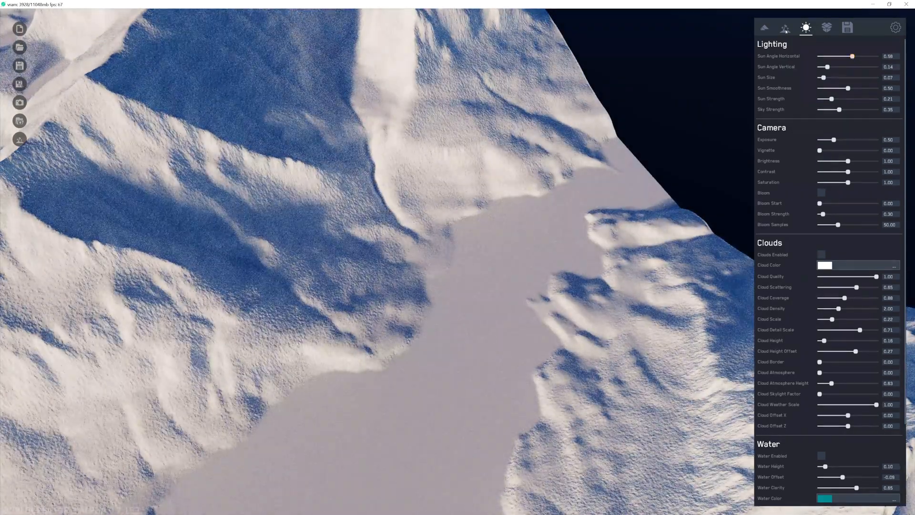
click(786, 28)
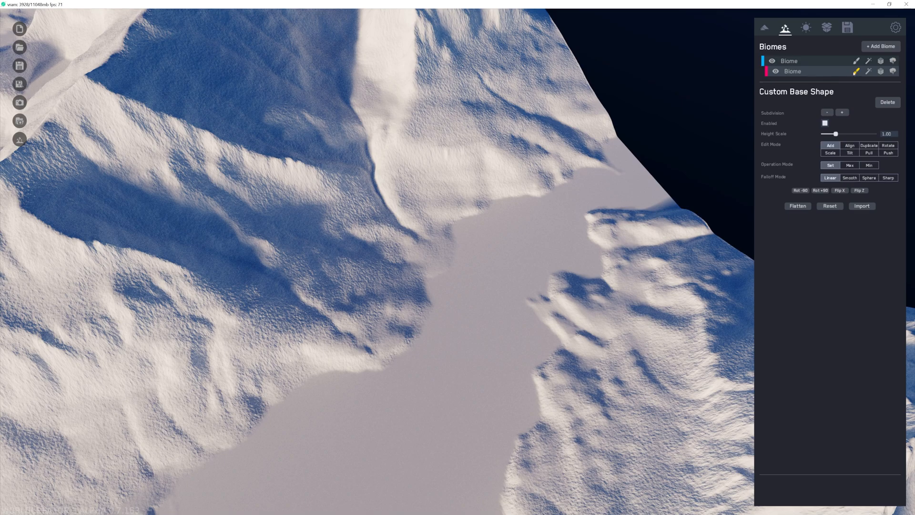
Add the flat bay beside the main lake's far arm to the grid selection.
middle_drag(539, 229, 534, 176)
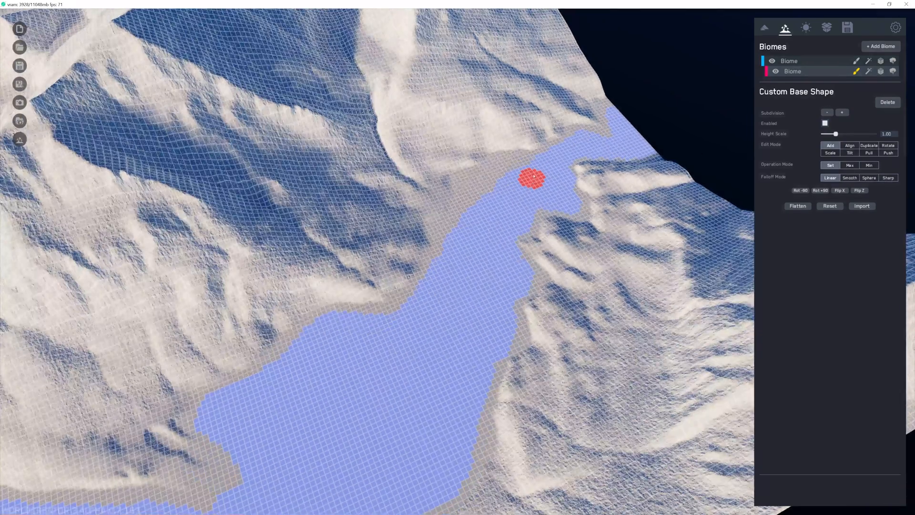
middle_drag(461, 202, 471, 230)
scroll(472, 232, up, 3)
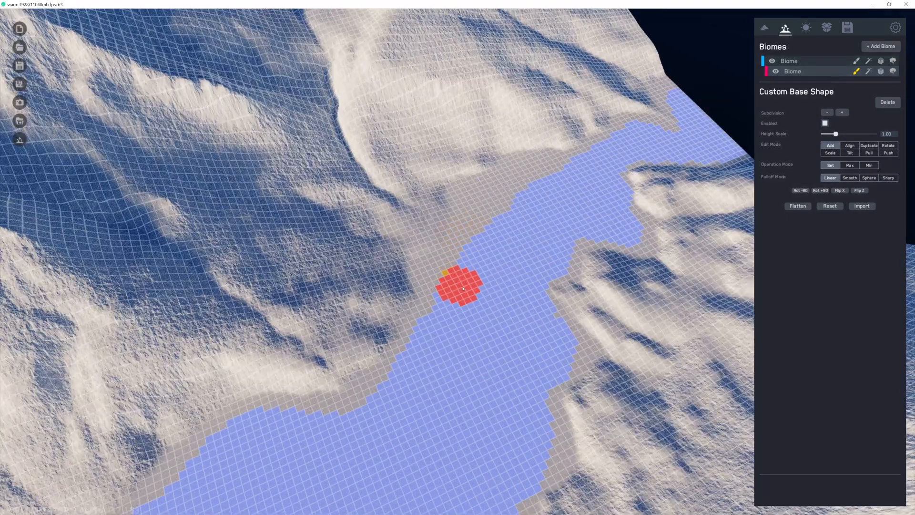
mouse_move(449, 279)
mouse_down()
mouse_move(491, 200)
mouse_move(523, 179)
mouse_move(564, 177)
mouse_up()
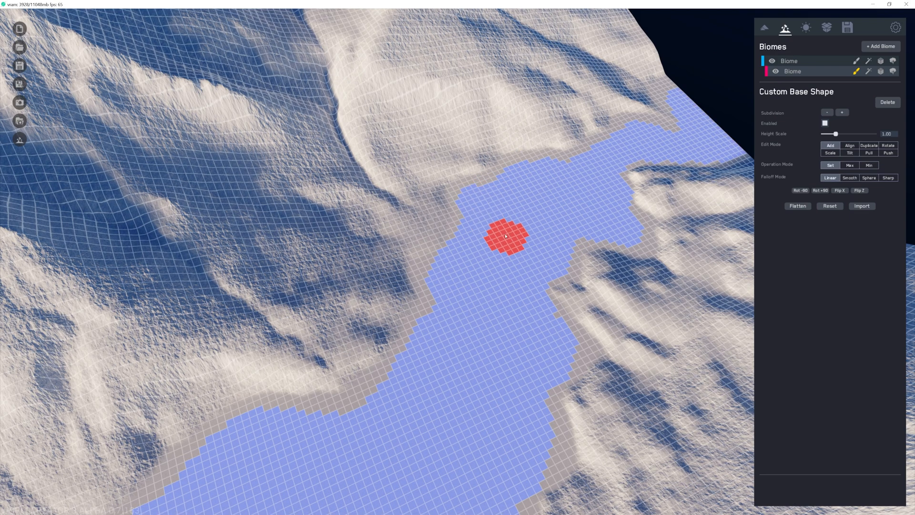
scroll(490, 291, down, 5)
middle_drag(455, 315, 515, 271)
scroll(515, 271, up, 2)
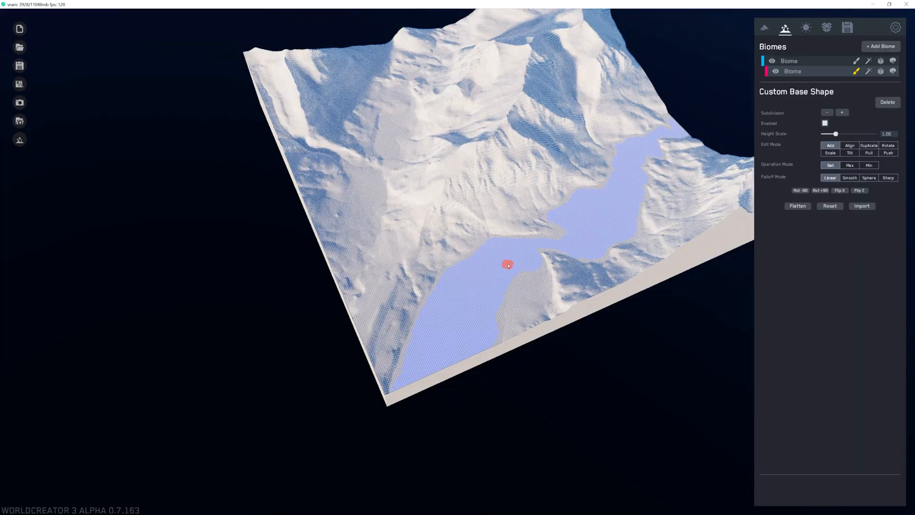
Examine the smaller flat valley areas and compare them with the lakes on the Google Maps terrain view.
scroll(477, 238, up, 8)
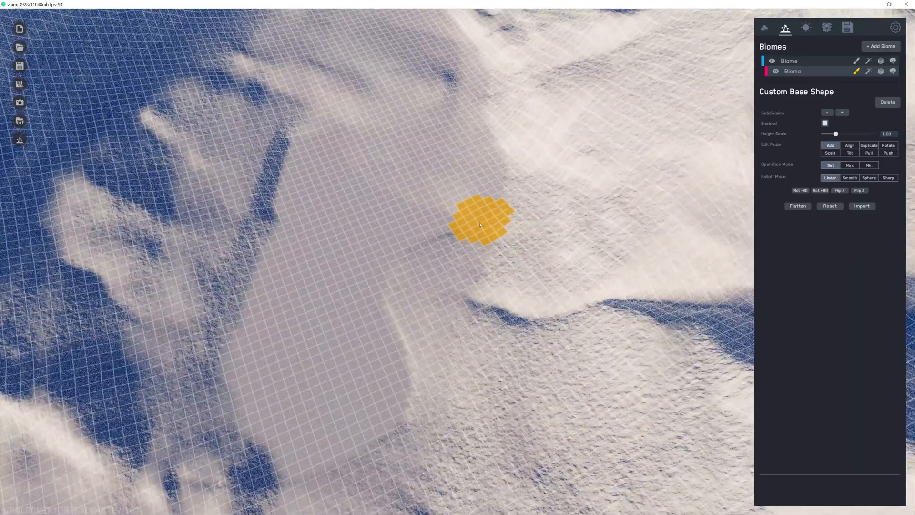
mouse_move(481, 224)
middle_down()
mouse_move(592, 204)
mouse_move(585, 35)
mouse_move(572, 48)
mouse_move(561, 108)
middle_up()
scroll(561, 108, down, 5)
scroll(497, 174, up, 6)
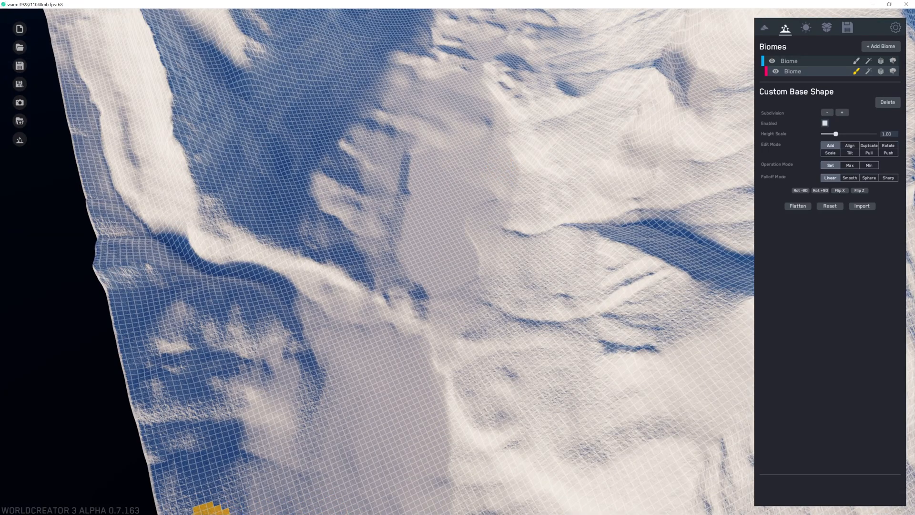
mouse_move(210, 513)
click(290, 487)
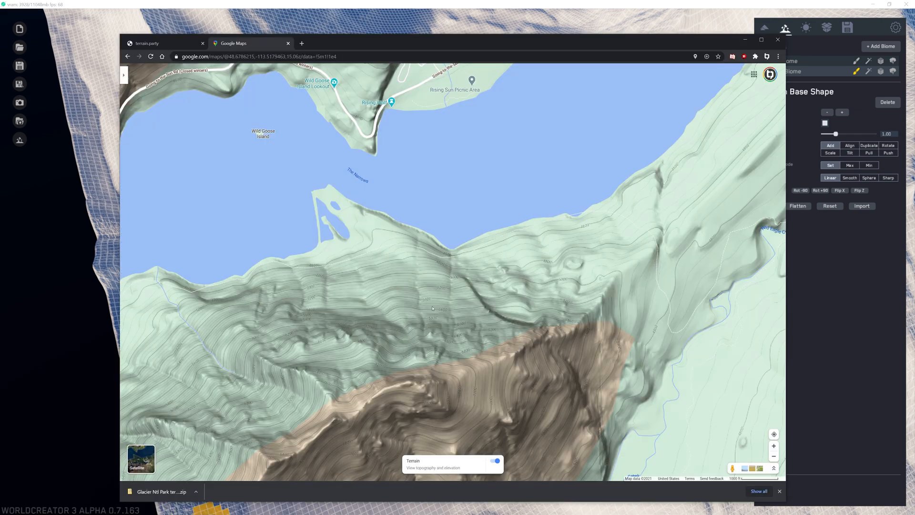
scroll(479, 376, down, 3)
scroll(479, 376, down, 1)
drag(479, 376, 537, 261)
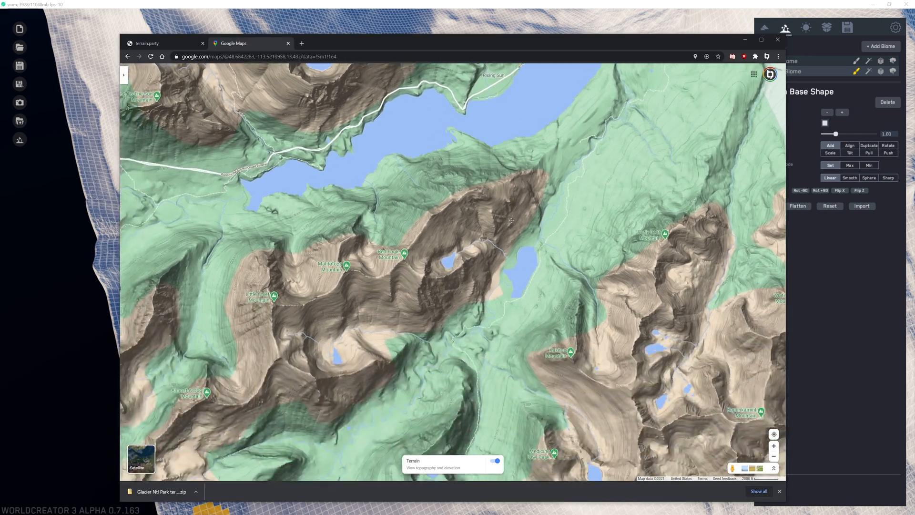
click(745, 40)
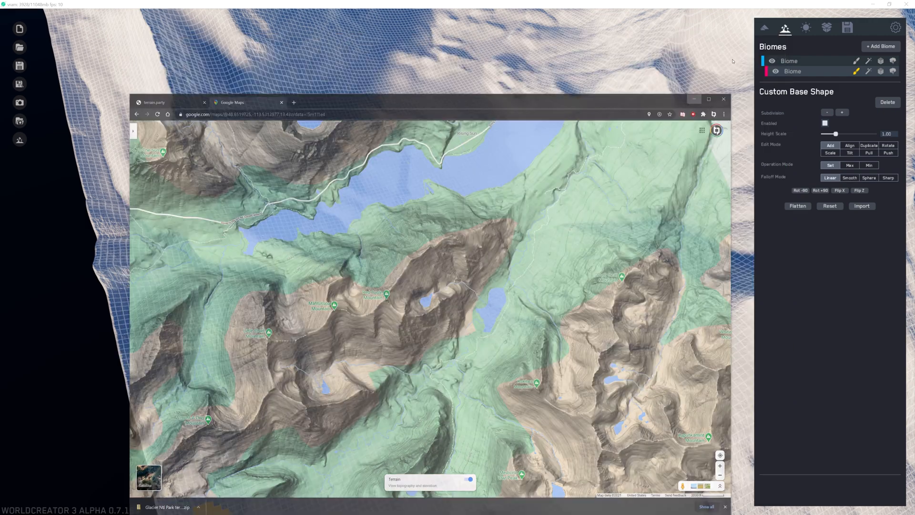
scroll(491, 140, down, 5)
middle_drag(571, 163, 462, 117)
drag(462, 116, 616, 268)
right_drag(616, 245, 578, 214)
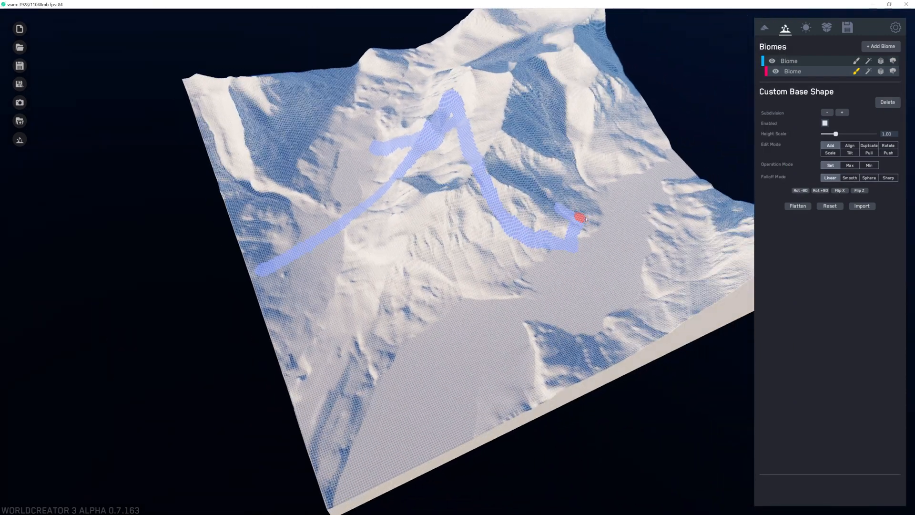
drag(578, 214, 552, 267)
scroll(530, 247, down, 1)
scroll(528, 248, up, 5)
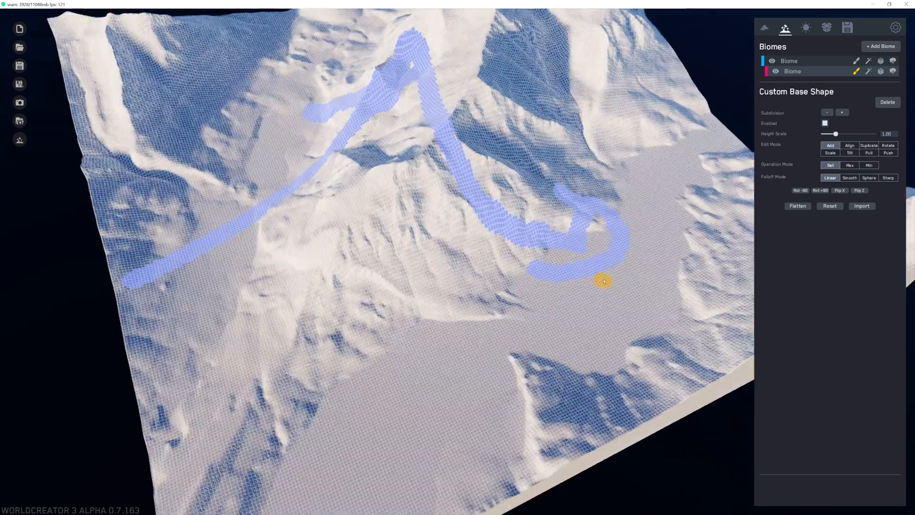
click(603, 280)
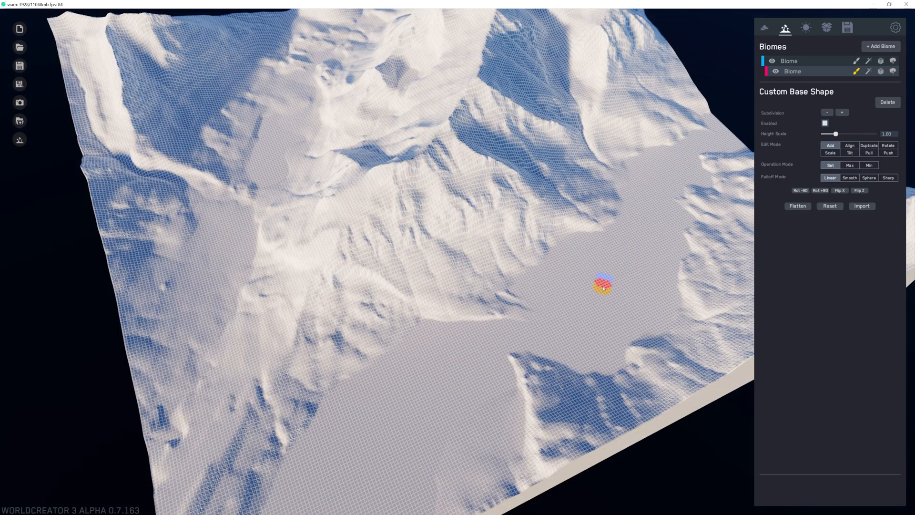
Select the grid cells covering the small flat lake bed in the mountain valley above the main lake.
middle_drag(567, 261, 710, 330)
scroll(358, 207, up, 6)
scroll(386, 231, down, 2)
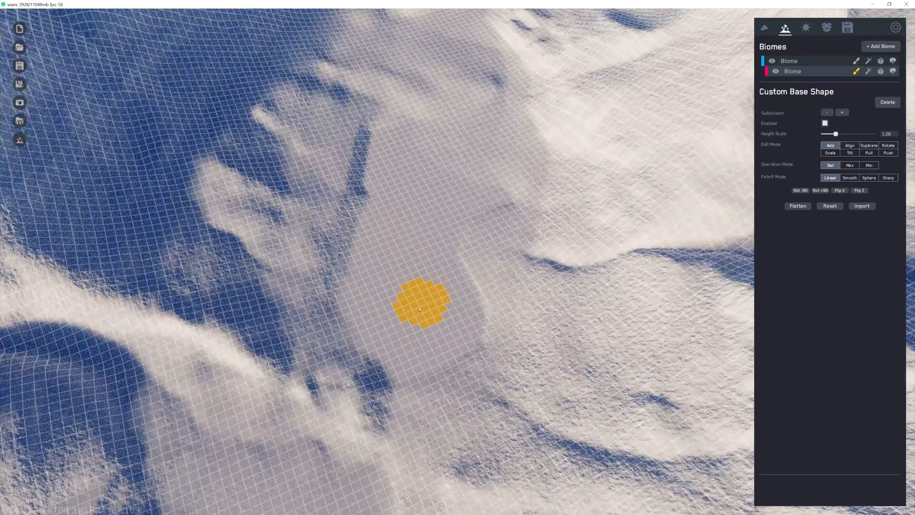
mouse_move(421, 310)
mouse_down()
mouse_move(419, 323)
mouse_move(406, 245)
mouse_move(437, 190)
mouse_move(394, 171)
mouse_move(380, 299)
mouse_move(434, 280)
mouse_up()
scroll(429, 317, down, 2)
scroll(477, 329, down, 5)
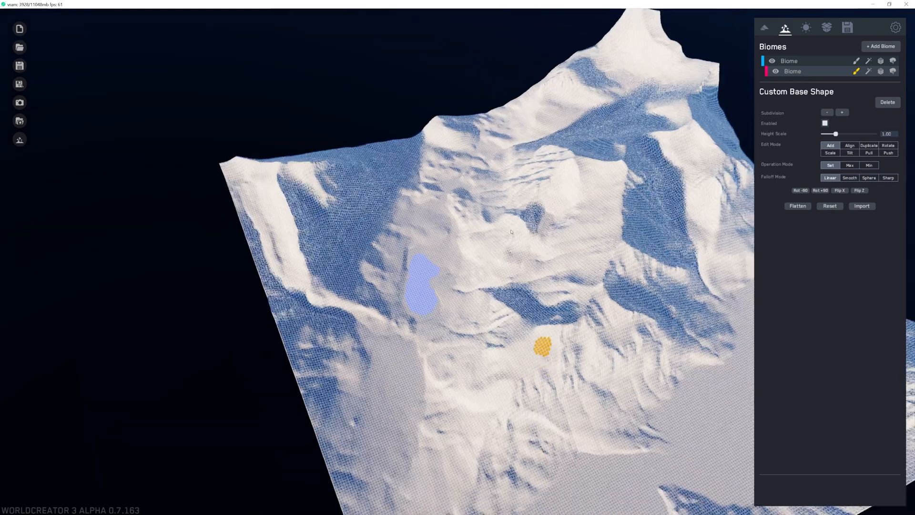
scroll(415, 257, up, 3)
scroll(463, 256, up, 3)
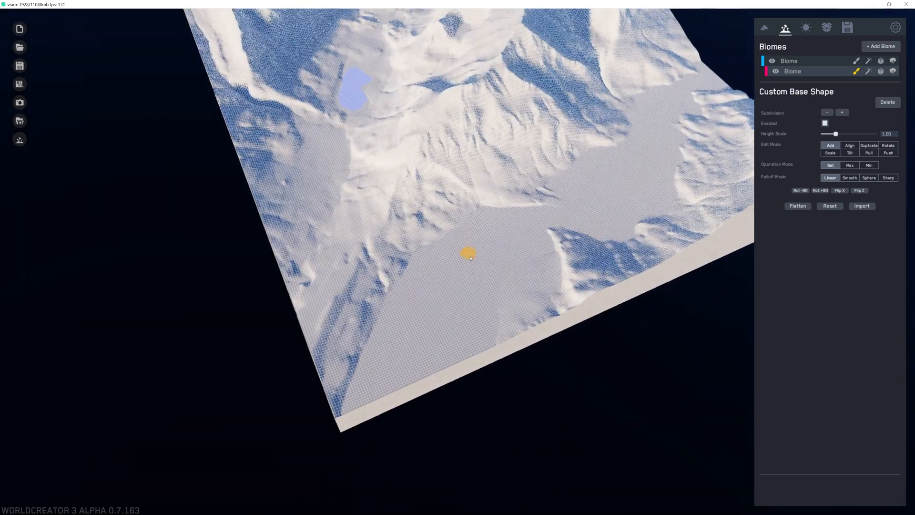
drag(449, 293, 461, 294)
middle_drag(445, 188, 517, 271)
scroll(396, 122, up, 5)
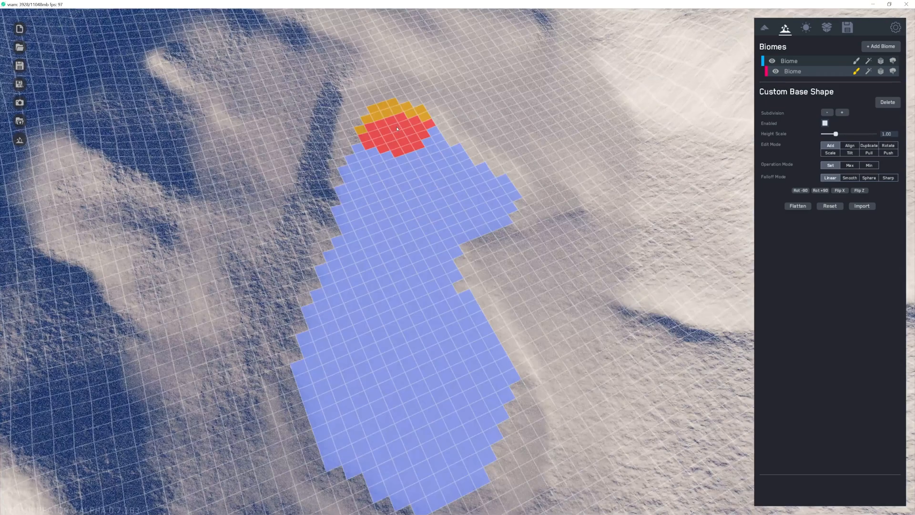
Lower the selected bed of the small mountain lake to form a shallow basin.
drag(390, 173, 394, 176)
scroll(389, 174, down, 6)
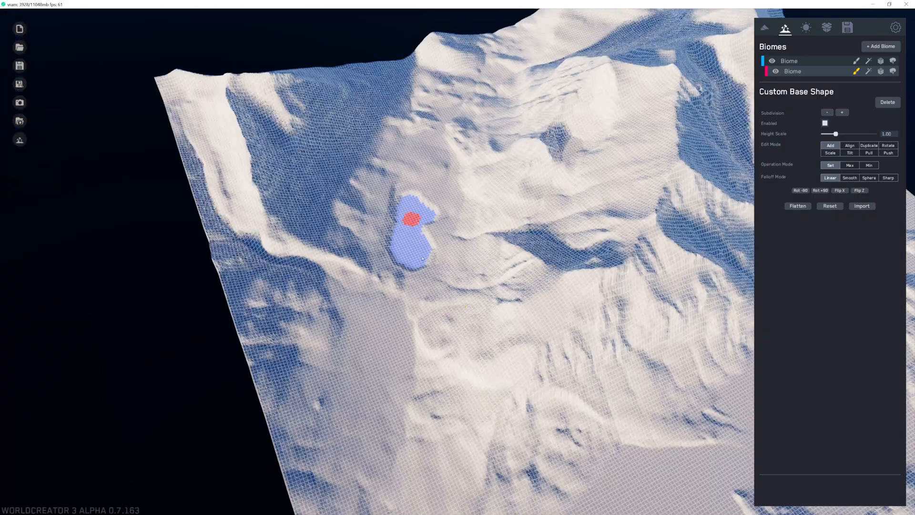
scroll(374, 147, up, 4)
scroll(340, 98, up, 6)
scroll(339, 93, down, 5)
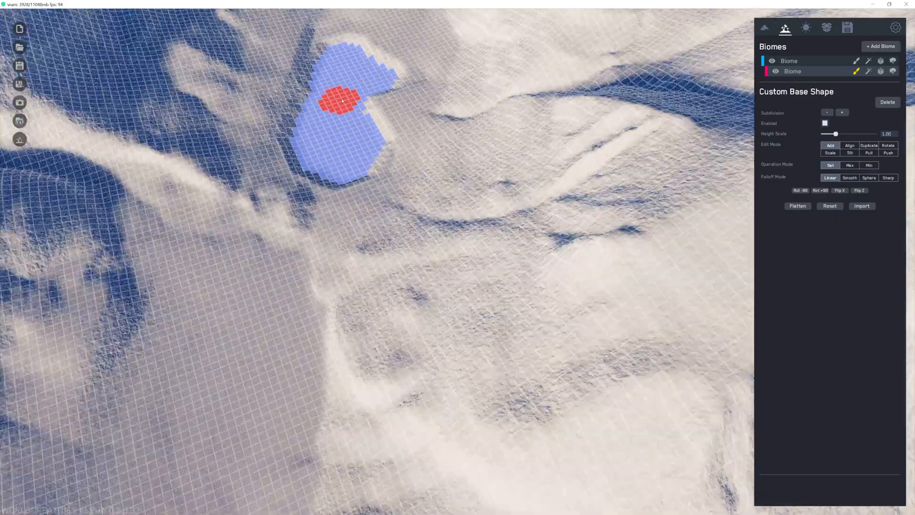
Select the inner part of the small lake's basin and lower it to deepen the centre.
middle_drag(339, 98, 389, 188)
scroll(388, 188, up, 3)
scroll(372, 197, down, 5)
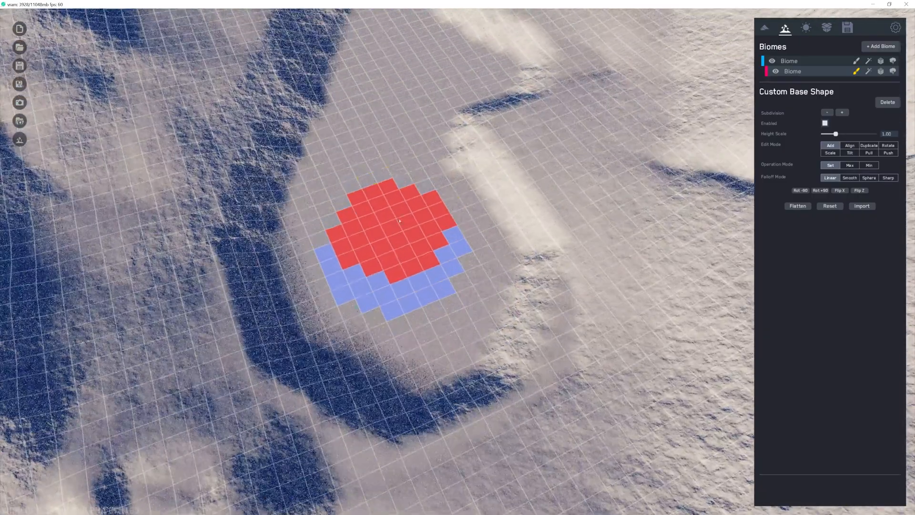
mouse_move(425, 84)
mouse_down()
mouse_move(381, 105)
mouse_move(389, 181)
mouse_move(426, 241)
mouse_up()
drag(427, 241, 429, 242)
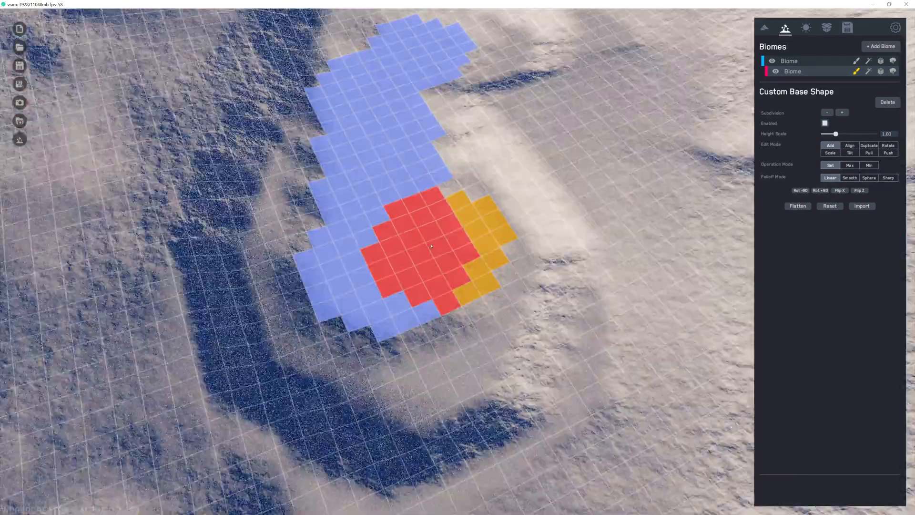
scroll(430, 242, down, 8)
Select the grid cells of the main lake's wide near end, from the terrain's border toward the narrows.
middle_drag(548, 322, 467, 197)
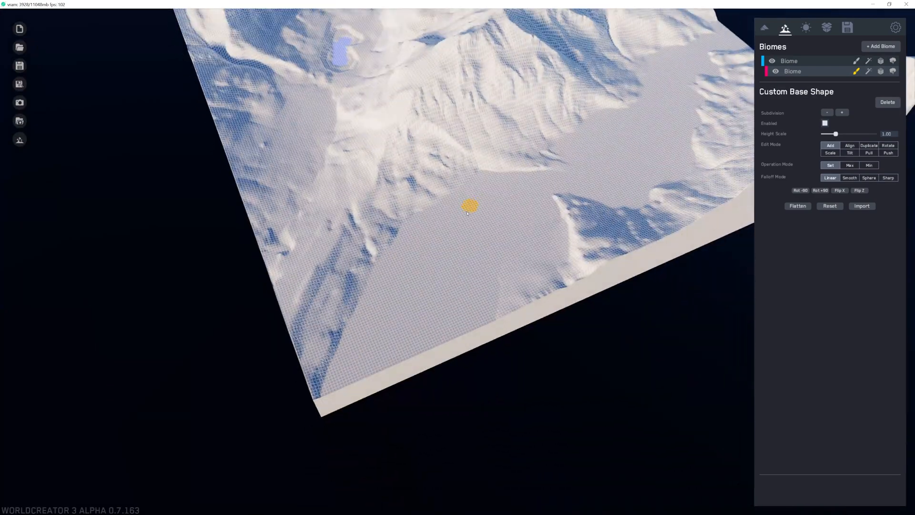
scroll(467, 214, up, 1)
middle_drag(454, 239, 546, 225)
scroll(532, 253, up, 2)
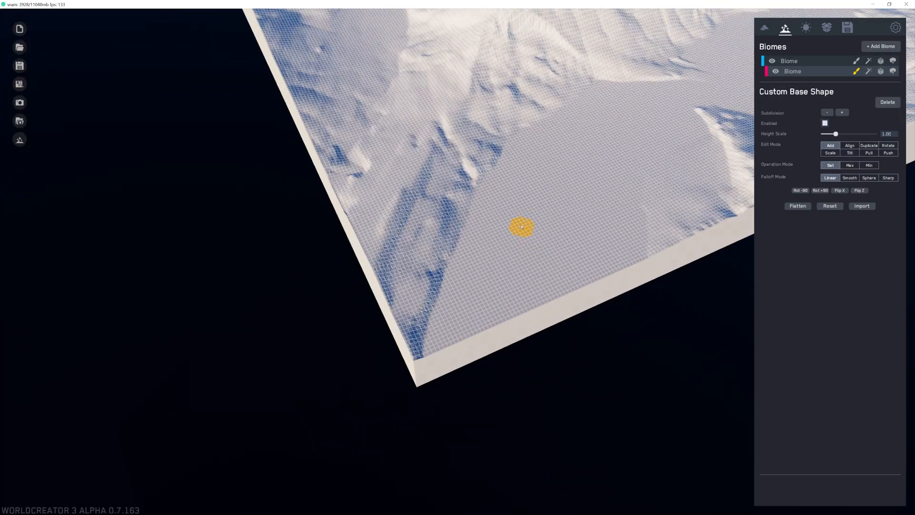
mouse_move(515, 201)
mouse_down()
mouse_move(521, 164)
mouse_move(493, 229)
mouse_move(470, 331)
mouse_move(528, 234)
mouse_up()
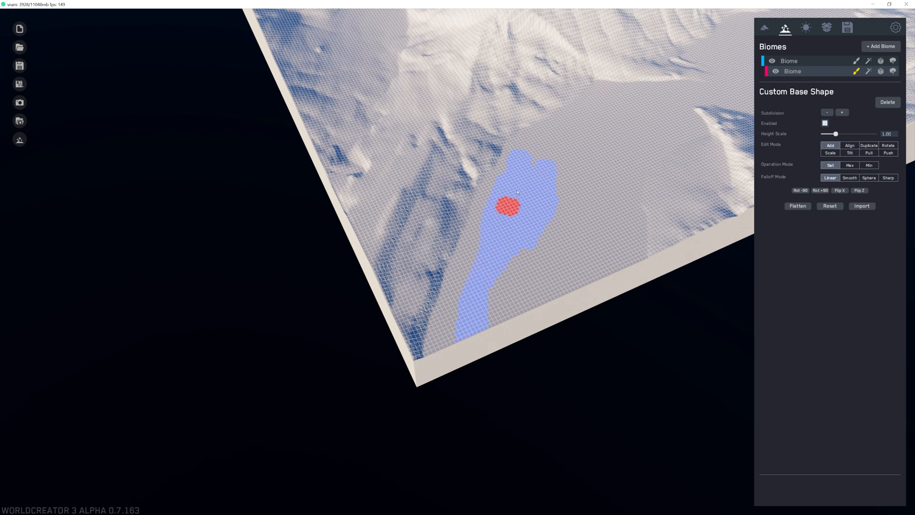
mouse_move(518, 192)
mouse_down()
mouse_move(603, 225)
mouse_move(553, 194)
mouse_move(547, 175)
mouse_up()
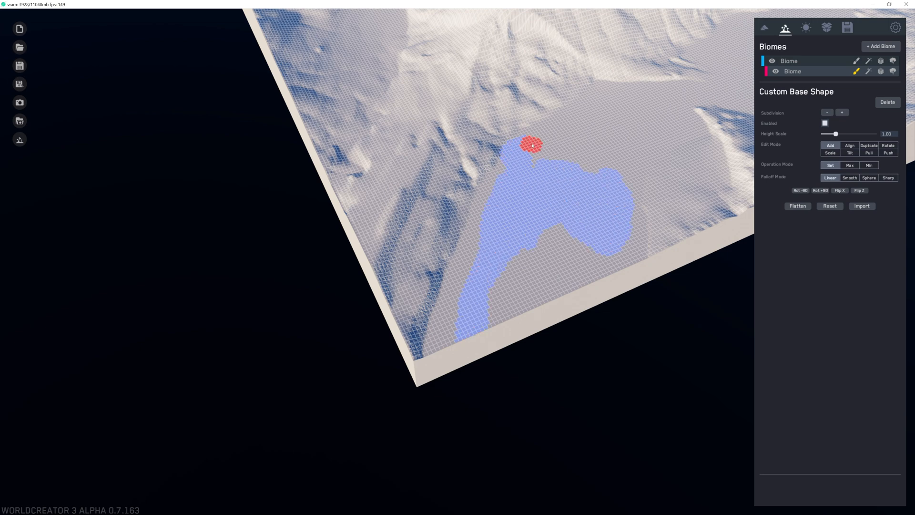
drag(533, 144, 609, 106)
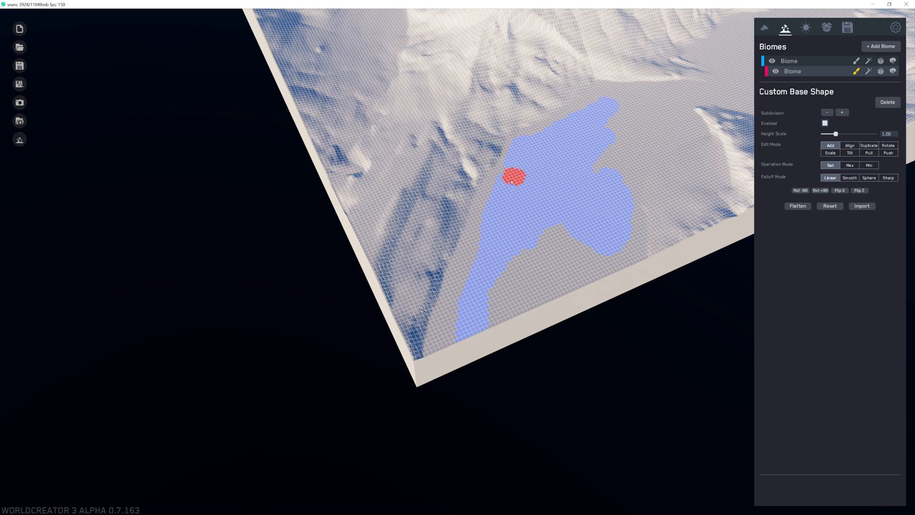
Extend the main lake selection along both shores and the terrain's border, and fill the unselected gap in its middle.
scroll(544, 122, up, 4)
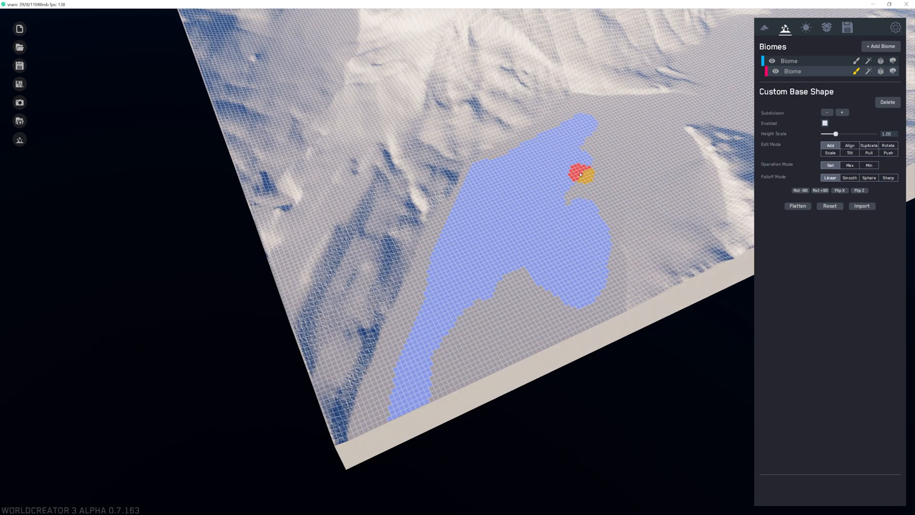
mouse_move(583, 158)
mouse_down()
mouse_move(564, 206)
mouse_move(603, 149)
mouse_move(620, 166)
mouse_move(646, 152)
mouse_move(608, 187)
mouse_move(594, 315)
mouse_up()
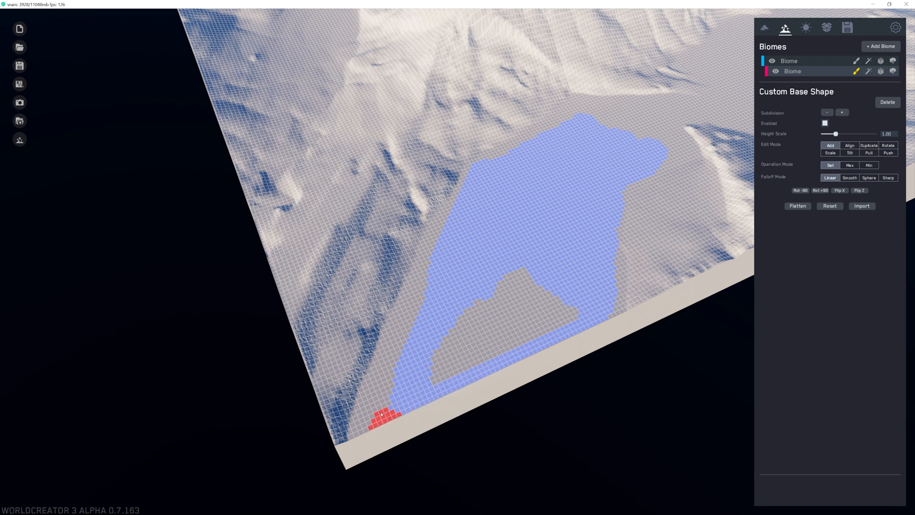
mouse_move(392, 383)
mouse_down()
mouse_move(384, 394)
mouse_move(438, 251)
mouse_move(492, 232)
mouse_up()
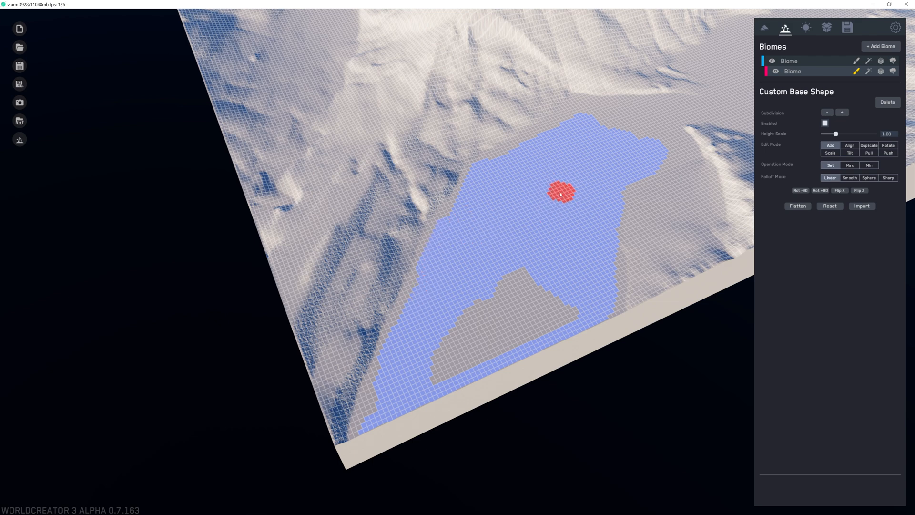
mouse_move(580, 302)
mouse_down()
mouse_move(476, 374)
mouse_move(439, 364)
mouse_move(437, 329)
mouse_move(503, 336)
mouse_move(496, 368)
mouse_move(561, 294)
mouse_move(518, 294)
mouse_up()
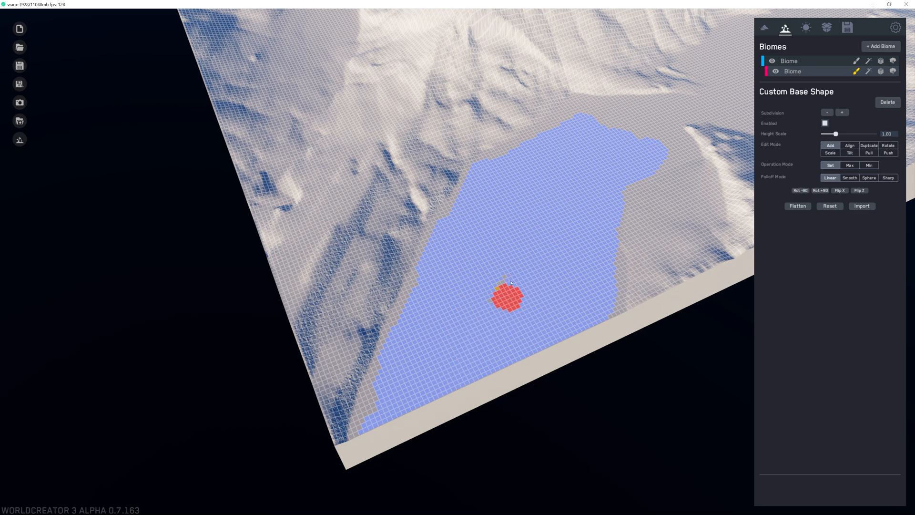
Extend the main lake selection from the wide near end into the narrows, filling the unselected gap along the shore.
middle_drag(564, 202, 457, 329)
scroll(515, 233, up, 3)
scroll(533, 235, down, 2)
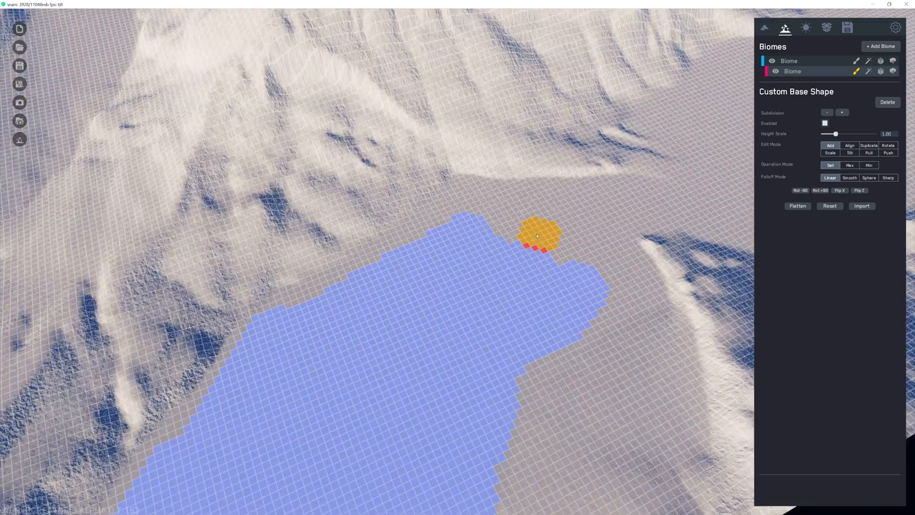
middle_drag(541, 231, 479, 242)
mouse_move(401, 239)
mouse_down()
mouse_move(486, 220)
mouse_move(628, 217)
mouse_move(432, 215)
mouse_up()
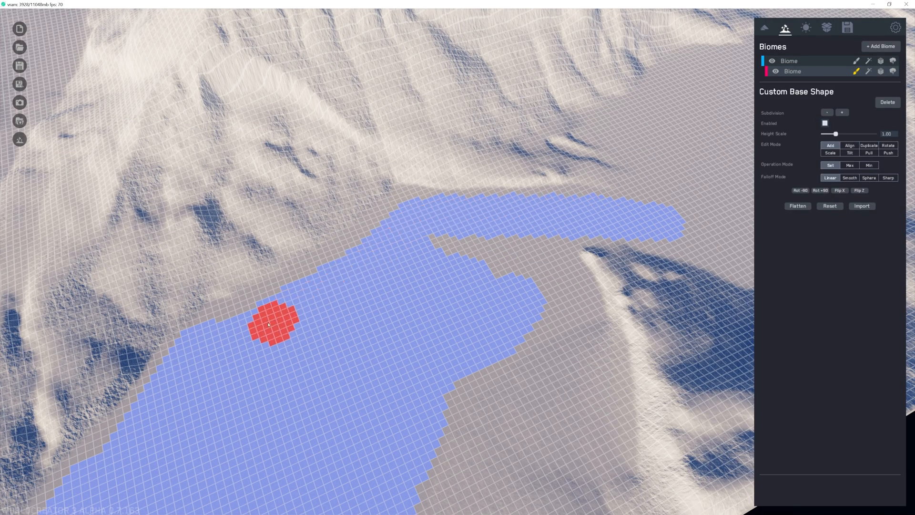
mouse_move(435, 281)
mouse_down()
mouse_move(476, 253)
mouse_move(510, 276)
mouse_move(541, 237)
mouse_move(566, 290)
mouse_move(535, 310)
mouse_up()
Add the grid cells beyond the narrows, covering the wide near part of the lake's second basin.
scroll(523, 302, down, 5)
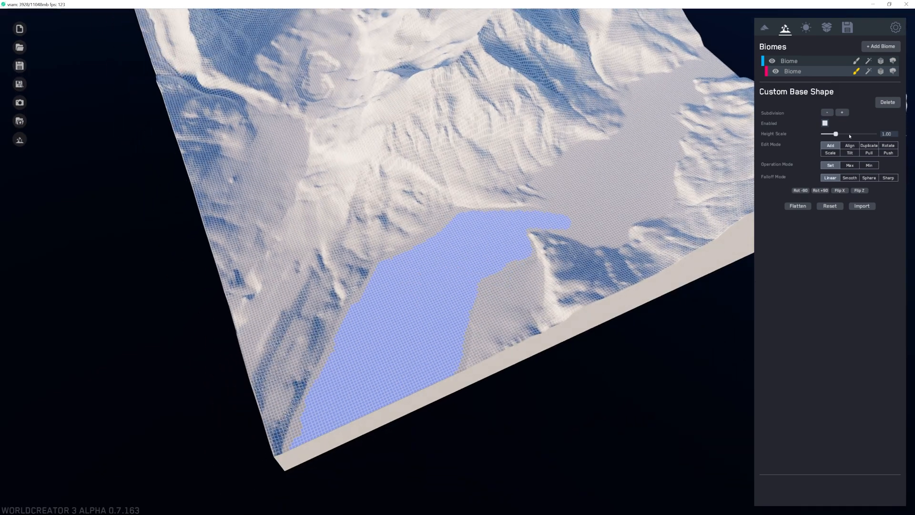
scroll(577, 217, up, 2)
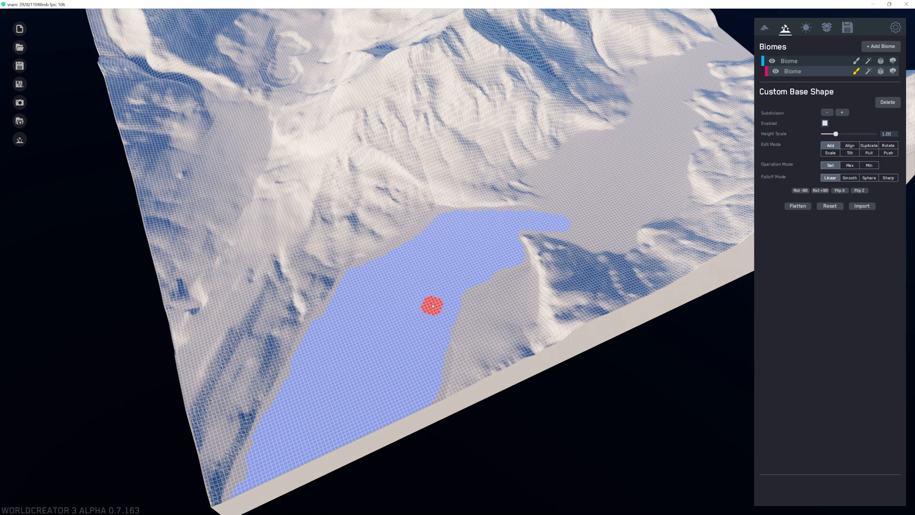
scroll(461, 281, up, 2)
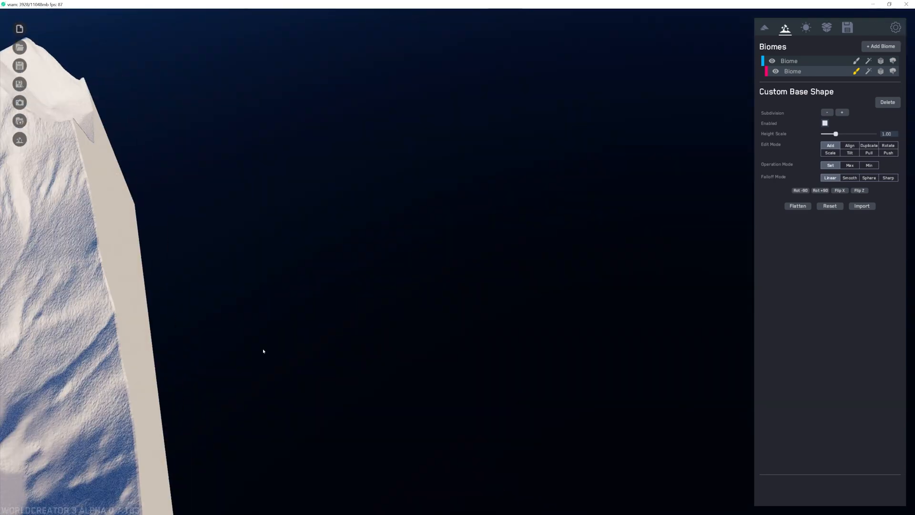
right_drag(264, 352, 261, 314)
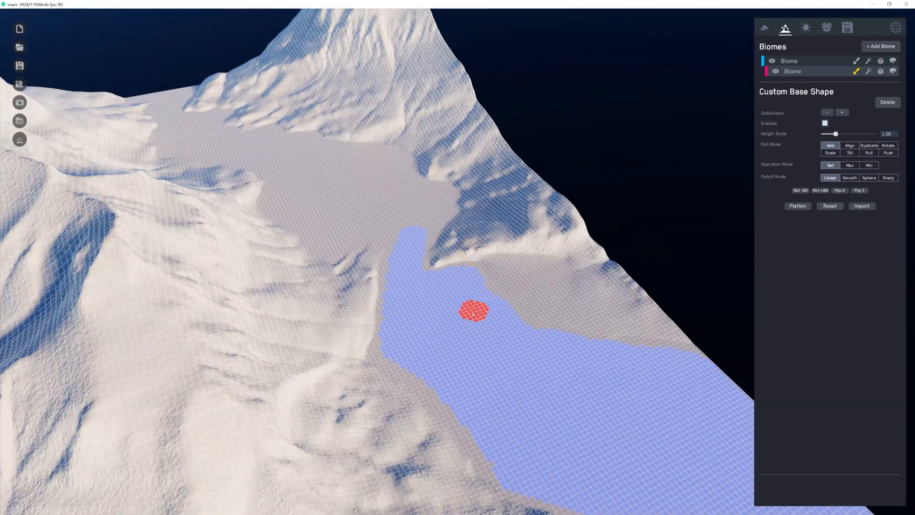
scroll(475, 310, up, 2)
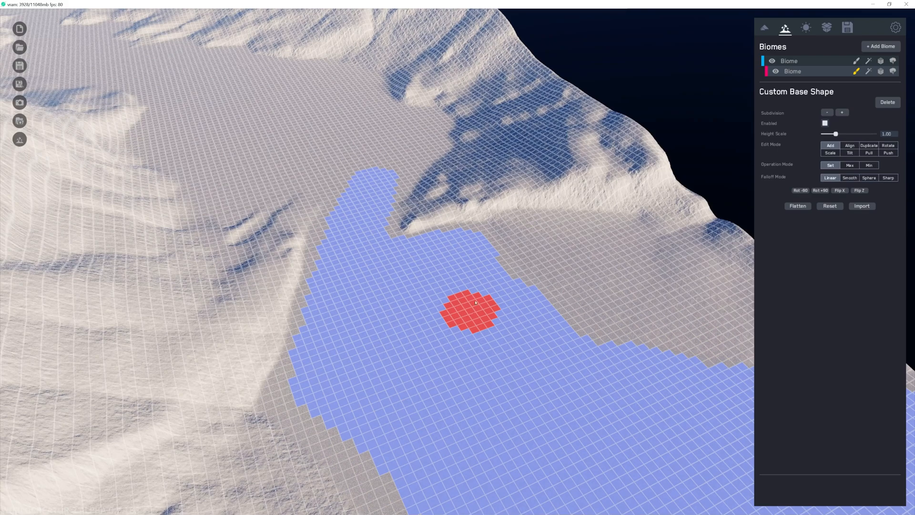
click(493, 273)
mouse_move(377, 213)
middle_down()
mouse_move(441, 304)
mouse_move(558, 361)
middle_up()
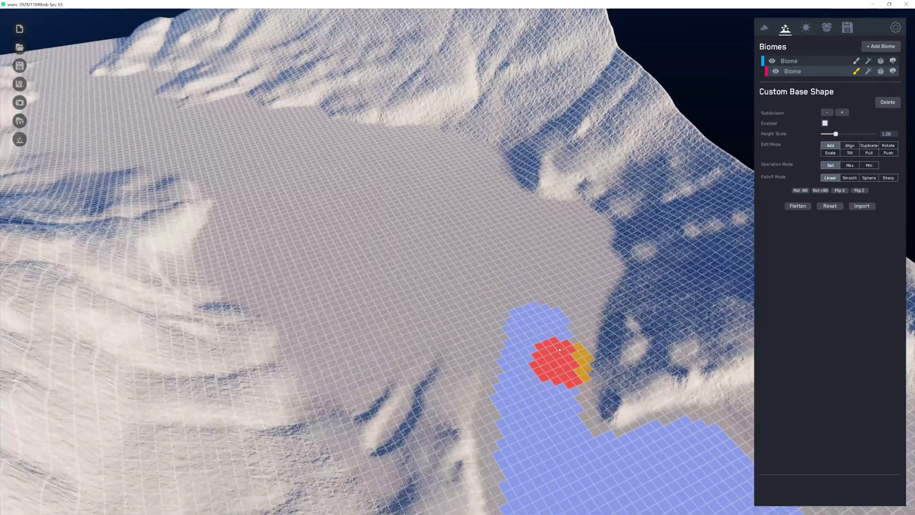
mouse_move(555, 331)
mouse_down()
mouse_move(583, 287)
mouse_move(570, 227)
mouse_move(498, 203)
mouse_move(468, 169)
mouse_move(405, 143)
mouse_move(307, 186)
mouse_move(237, 237)
mouse_move(310, 353)
mouse_move(346, 355)
mouse_move(388, 325)
mouse_move(485, 318)
mouse_move(535, 274)
mouse_move(480, 205)
mouse_move(373, 160)
mouse_move(281, 248)
mouse_move(367, 317)
mouse_move(503, 267)
mouse_move(399, 167)
mouse_move(384, 283)
mouse_move(476, 265)
mouse_move(389, 177)
mouse_move(439, 259)
mouse_move(379, 231)
mouse_up()
Extend the selection along both shores of the second basin toward the lake's far end beneath the mountain.
scroll(368, 190, down, 5)
middle_drag(402, 219, 491, 359)
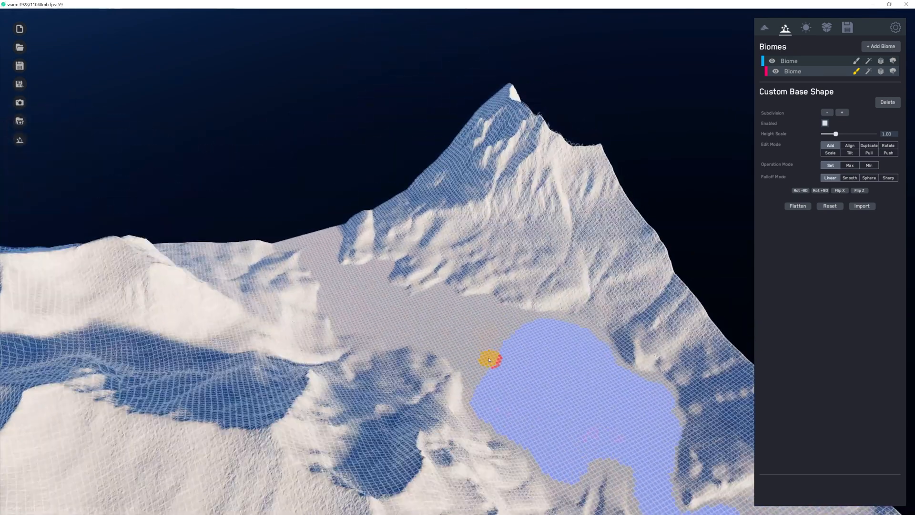
scroll(491, 360, up, 2)
mouse_move(490, 360)
mouse_down()
mouse_move(477, 408)
mouse_move(477, 377)
mouse_move(415, 323)
mouse_move(340, 304)
mouse_move(313, 311)
mouse_move(290, 289)
mouse_up()
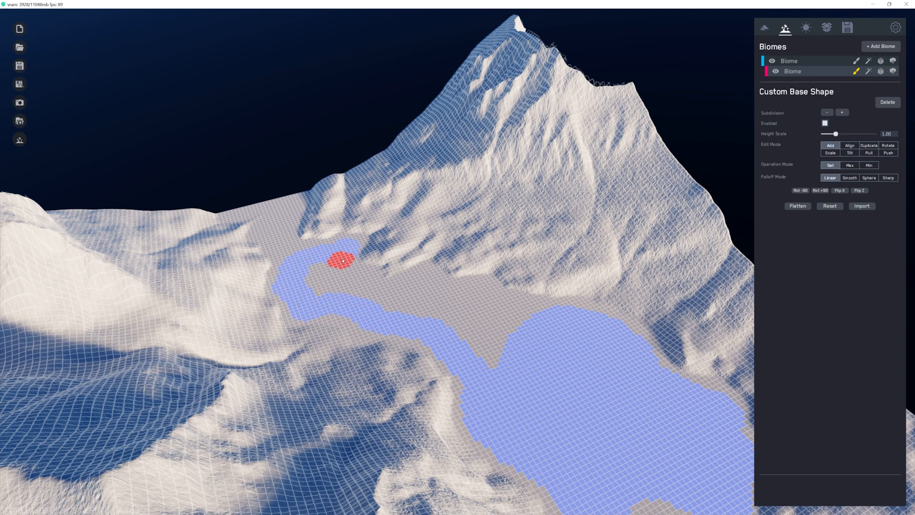
mouse_move(342, 261)
mouse_down()
mouse_move(351, 277)
mouse_move(399, 293)
mouse_move(423, 286)
mouse_move(523, 310)
mouse_move(517, 337)
mouse_move(505, 327)
mouse_move(478, 339)
mouse_move(484, 323)
mouse_move(408, 310)
mouse_move(443, 305)
mouse_move(426, 282)
mouse_move(487, 292)
mouse_move(492, 307)
mouse_move(529, 324)
mouse_move(586, 321)
mouse_up()
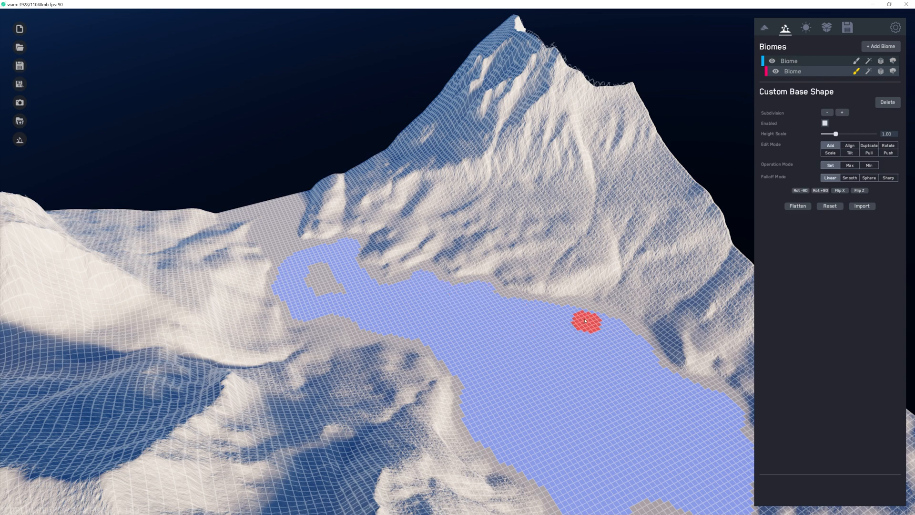
Fill the unselected patch at the lake's far end and extend the selection through the far channel to the terrain's border.
middle_drag(439, 308, 531, 348)
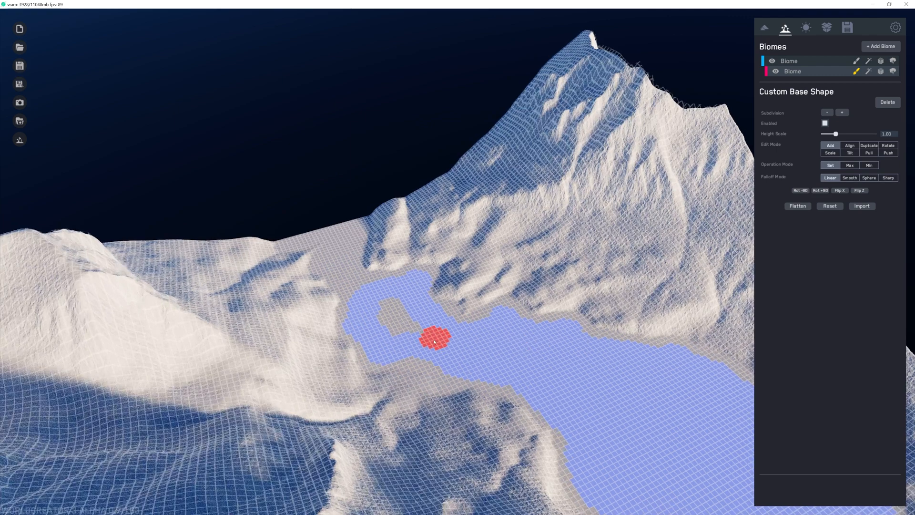
scroll(432, 349, up, 3)
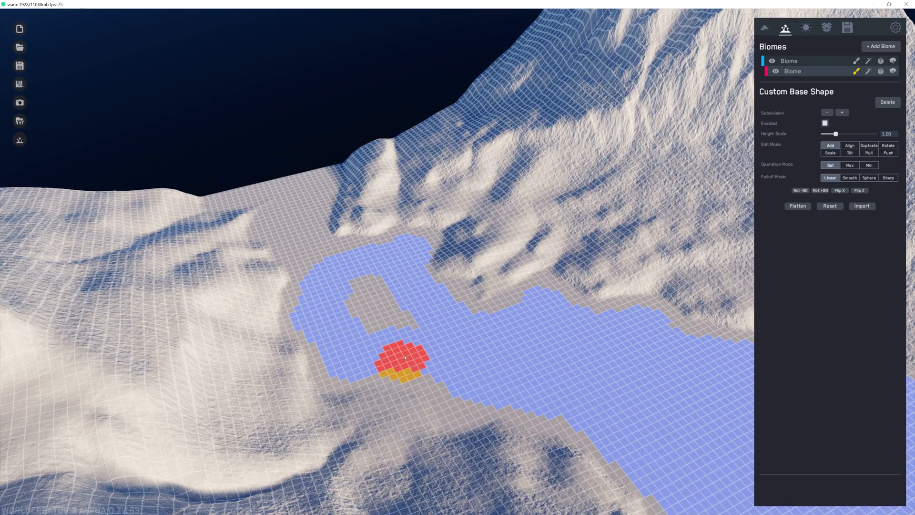
mouse_move(400, 363)
mouse_down()
mouse_move(405, 308)
mouse_move(353, 283)
mouse_up()
mouse_move(354, 274)
middle_down()
mouse_move(429, 320)
mouse_move(437, 340)
middle_up()
mouse_move(437, 340)
mouse_down()
mouse_move(370, 293)
mouse_move(404, 237)
mouse_move(387, 241)
mouse_move(376, 231)
mouse_move(301, 248)
mouse_move(363, 245)
mouse_up()
scroll(430, 300, down, 6)
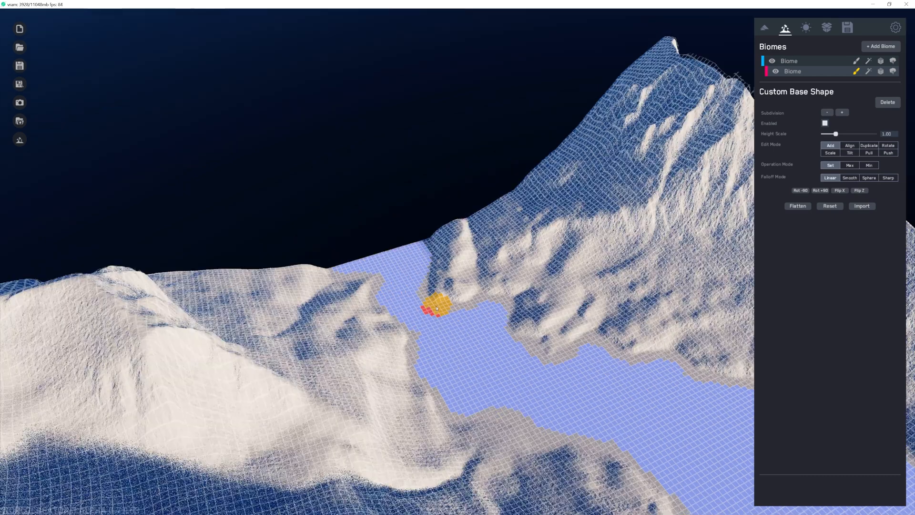
Lower the entire selected main lake surface, from the near border to the far border, to form a shallow basin.
middle_drag(515, 351, 272, 207)
right_drag(272, 207, 289, 213)
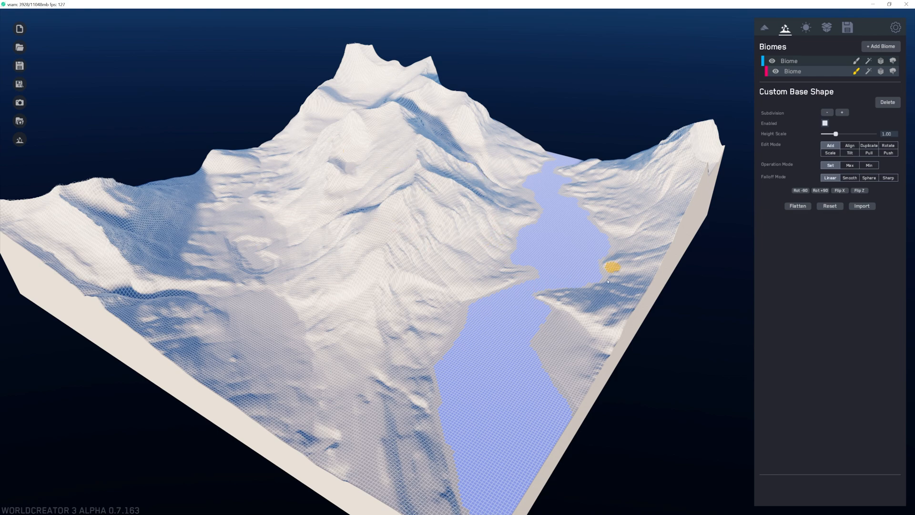
scroll(572, 305, up, 1)
mouse_move(536, 329)
middle_down()
mouse_move(513, 293)
mouse_move(507, 260)
middle_up()
scroll(509, 259, up, 1)
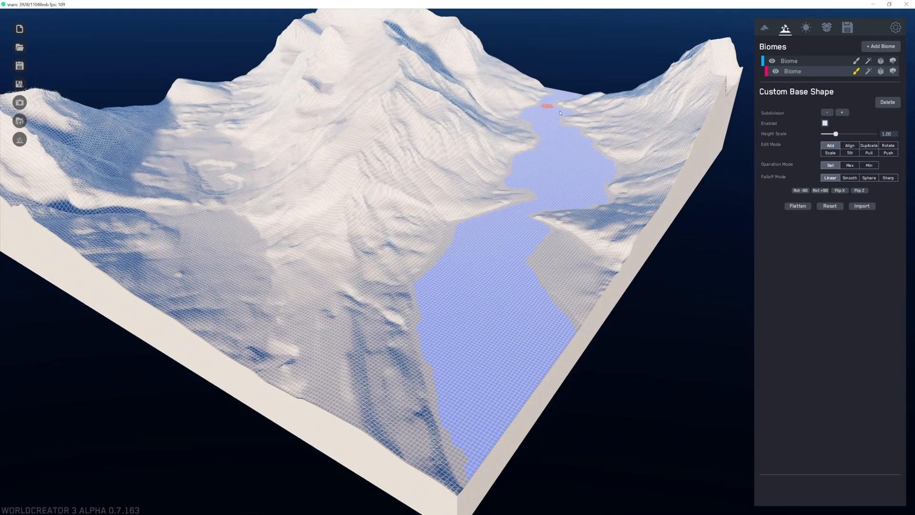
scroll(474, 343, up, 2)
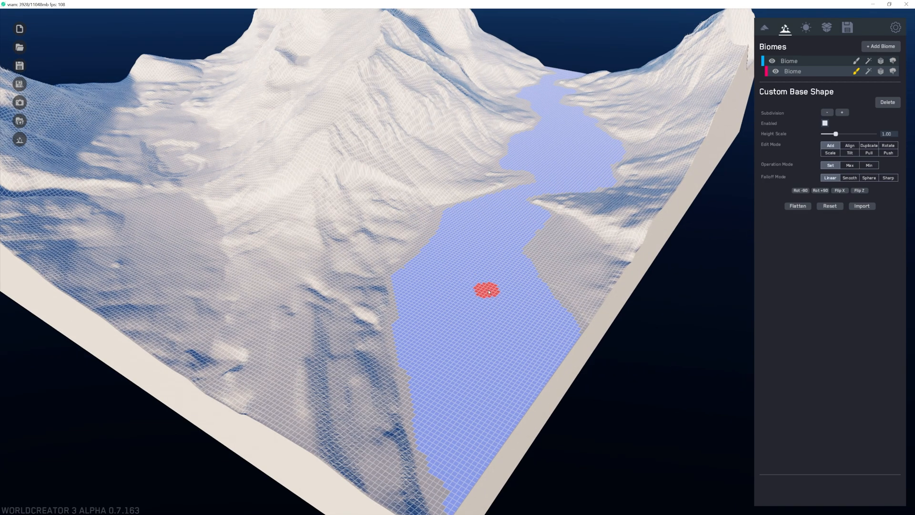
mouse_move(448, 293)
mouse_down()
mouse_move(459, 305)
mouse_move(443, 296)
mouse_move(443, 304)
mouse_move(447, 294)
mouse_up()
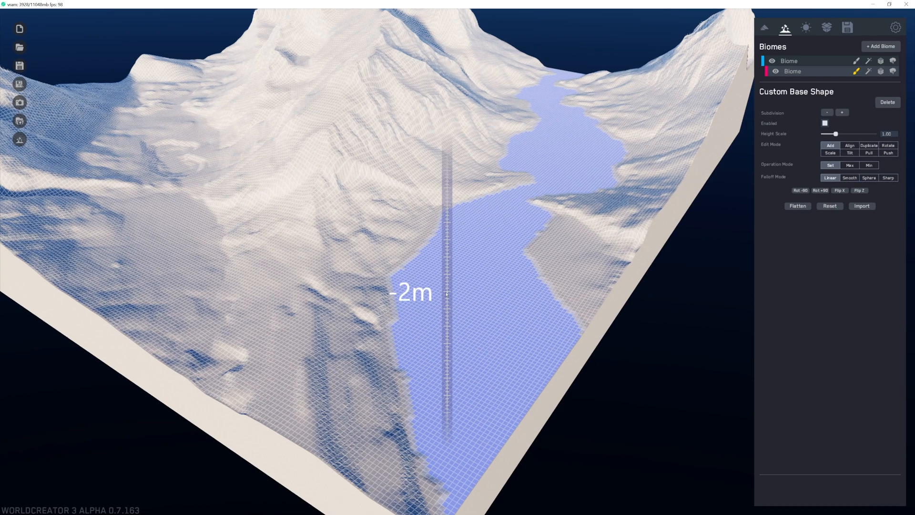
drag(446, 295, 440, 293)
Start a new selection of the near basin's inner part, leaving a shallow rim along its shores, and fill its centre.
mouse_move(441, 293)
right_down()
mouse_move(442, 257)
mouse_move(428, 253)
right_up()
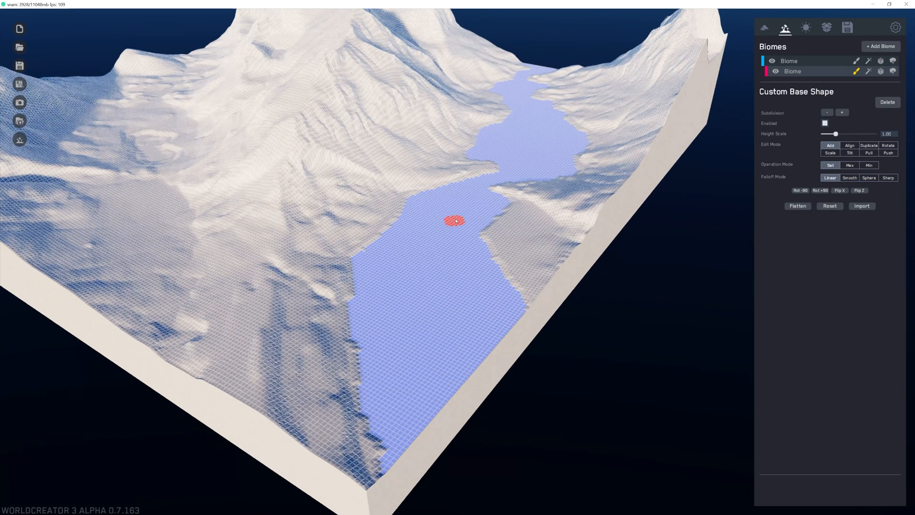
drag(467, 196, 465, 216)
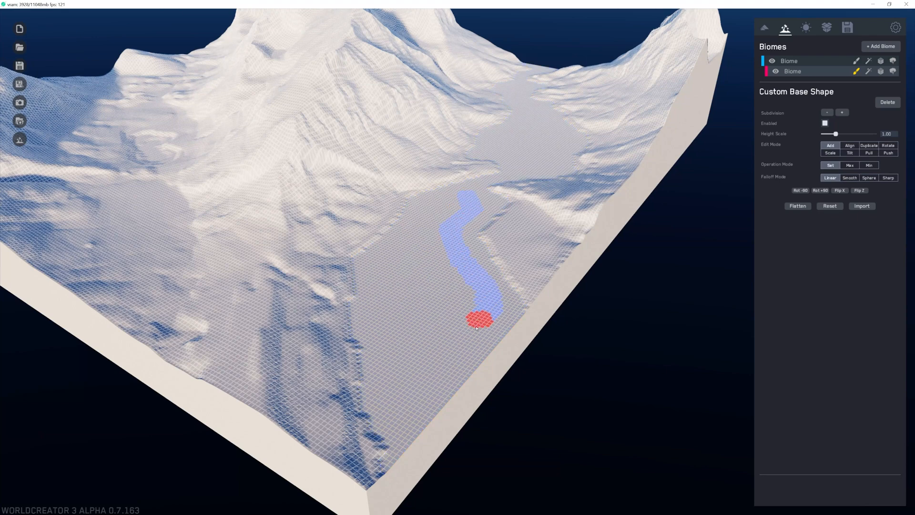
mouse_move(497, 327)
mouse_down()
mouse_move(468, 319)
mouse_move(427, 415)
mouse_move(393, 284)
mouse_move(419, 337)
mouse_move(434, 332)
mouse_up()
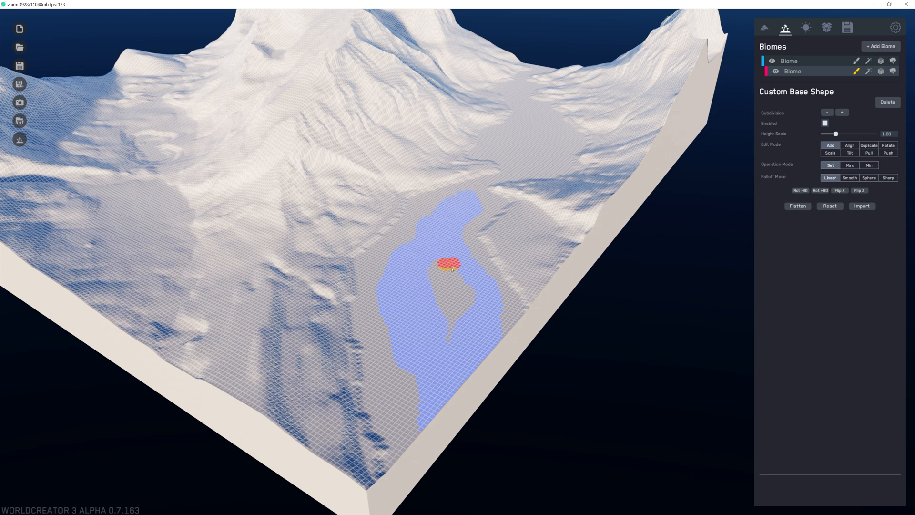
mouse_move(452, 270)
mouse_down()
mouse_move(447, 333)
mouse_move(472, 284)
mouse_up()
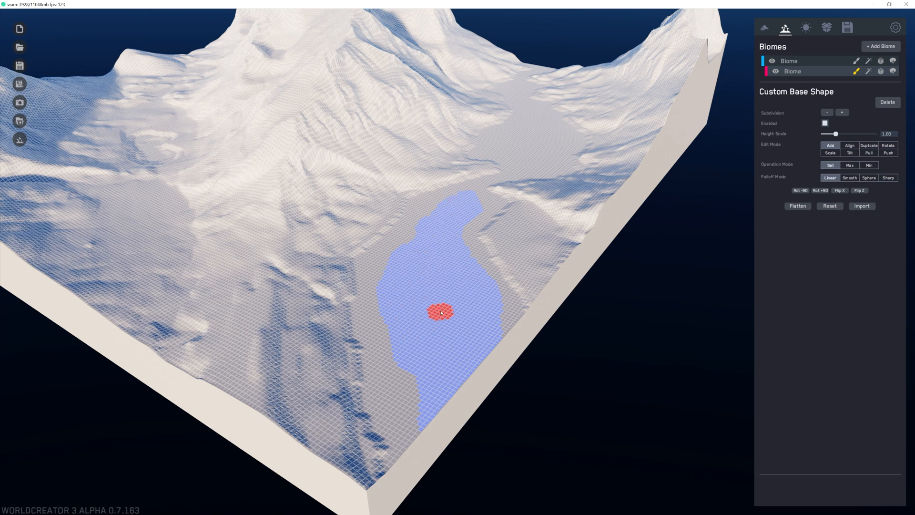
mouse_move(387, 318)
mouse_down()
mouse_move(403, 372)
mouse_move(403, 447)
mouse_up()
Add the inner part of the second basin beyond the narrows to the selection, keeping clear of its shoreline.
mouse_move(449, 323)
middle_down()
mouse_move(434, 399)
mouse_move(449, 510)
middle_up()
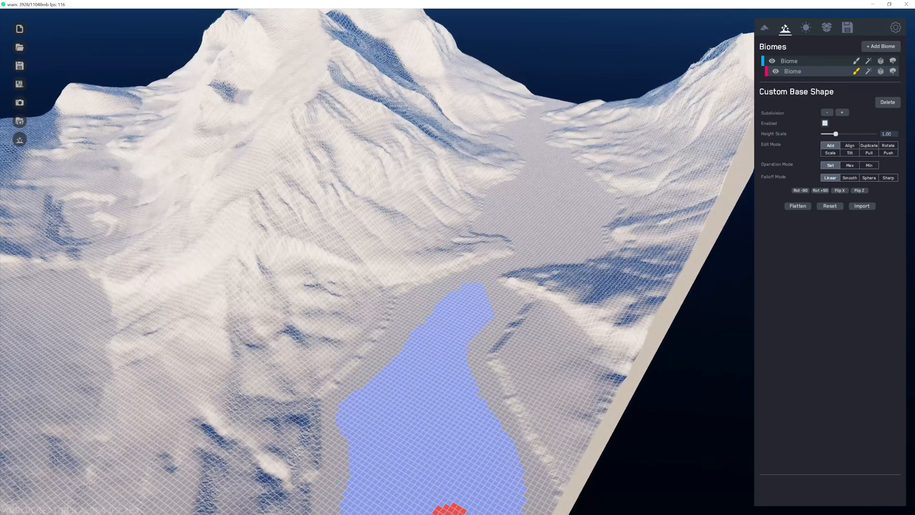
middle_drag(466, 301, 437, 368)
scroll(437, 368, up, 3)
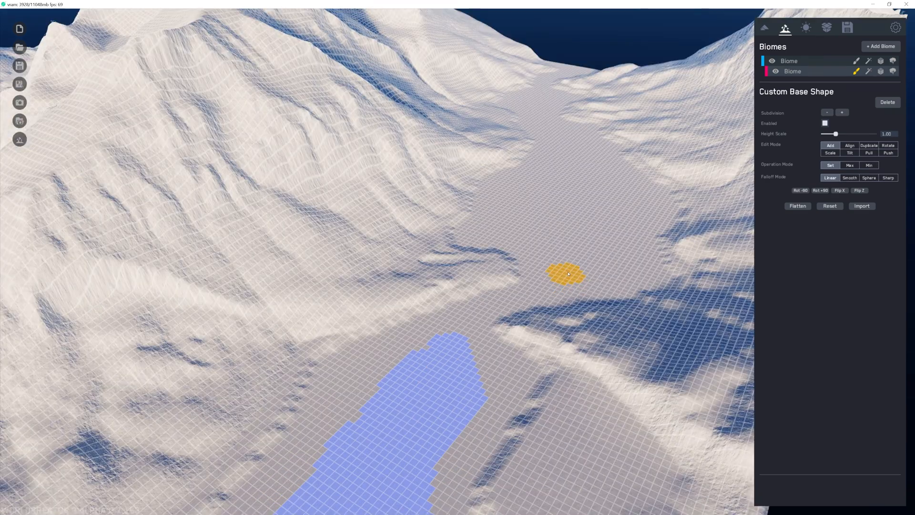
mouse_move(583, 248)
mouse_down()
mouse_move(536, 237)
mouse_move(511, 208)
mouse_up()
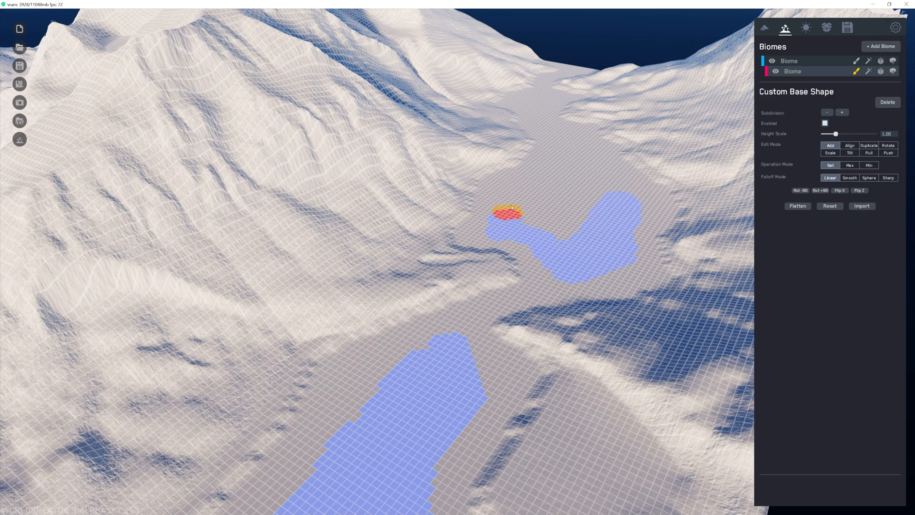
mouse_move(617, 178)
mouse_down()
mouse_move(629, 220)
mouse_move(535, 218)
mouse_move(576, 171)
mouse_move(600, 213)
mouse_move(581, 200)
mouse_up()
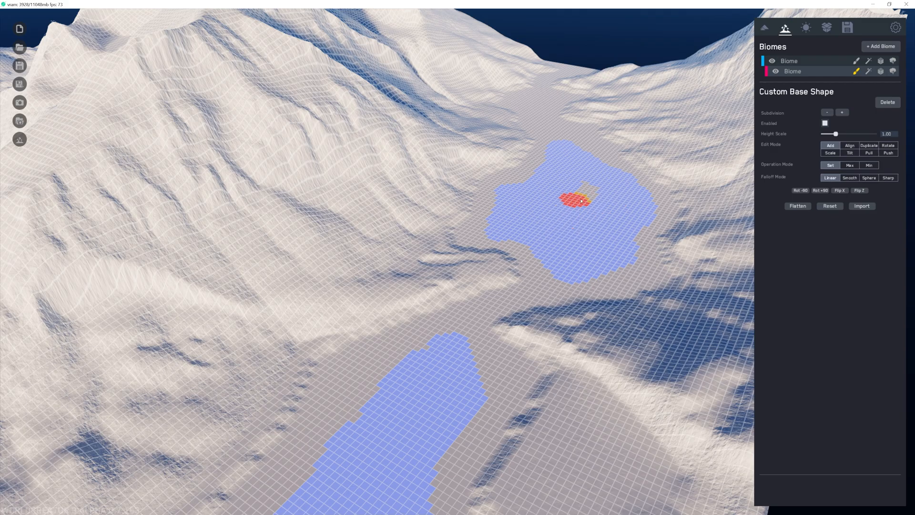
Extend the inner selection as a narrow strip from the second basin through the far channel to the terrain's border.
mouse_move(598, 175)
middle_down()
mouse_move(593, 284)
mouse_move(538, 363)
middle_up()
mouse_move(536, 343)
mouse_down()
mouse_move(510, 328)
mouse_move(494, 269)
mouse_move(484, 217)
mouse_move(505, 208)
mouse_up()
middle_drag(505, 208, 544, 282)
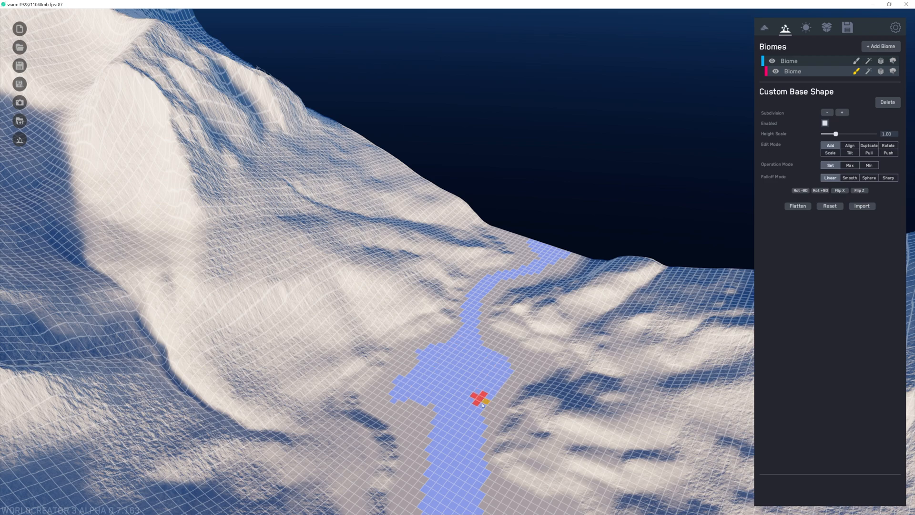
Examine the inner selection and the lowered shoreline along the main lake, from the near basin to the narrow far channel.
middle_drag(490, 405, 487, 263)
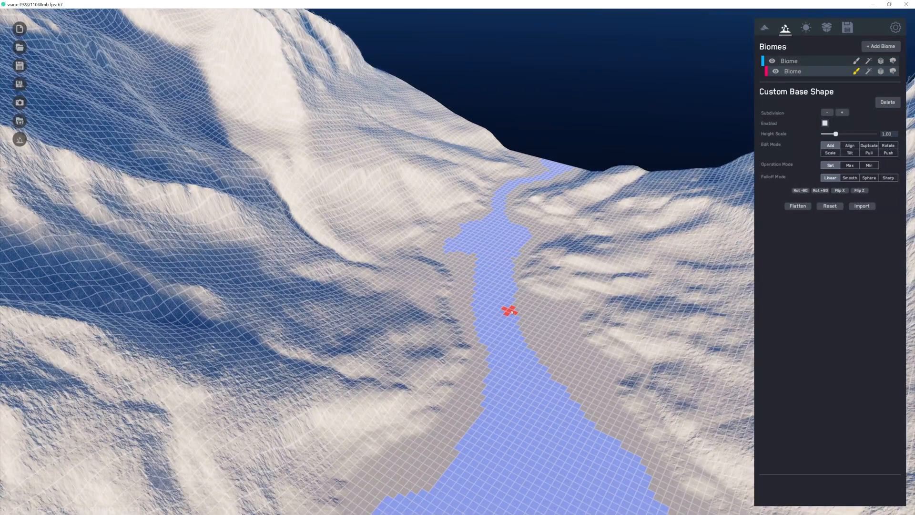
mouse_move(574, 369)
middle_down()
mouse_move(492, 239)
mouse_move(485, 278)
middle_up()
mouse_move(484, 278)
right_down()
mouse_move(498, 280)
mouse_move(475, 289)
right_up()
scroll(596, 215, down, 4)
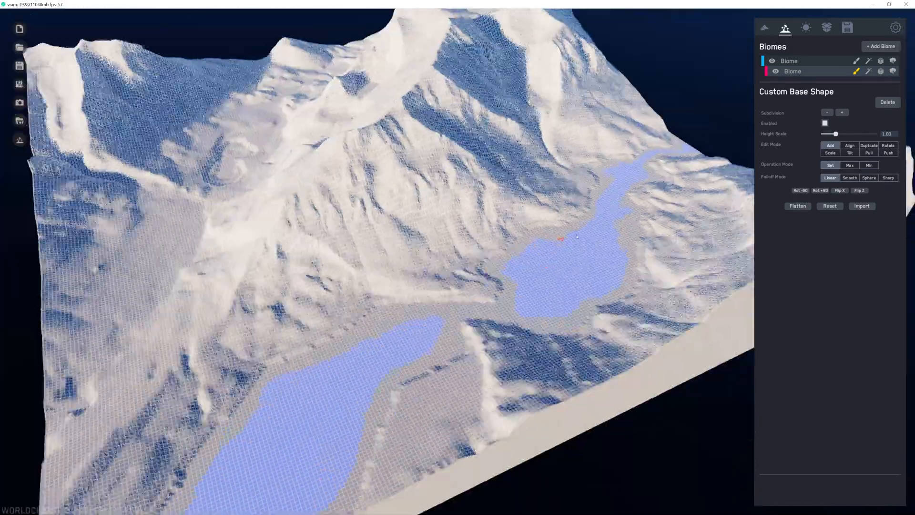
scroll(595, 217, up, 1)
scroll(436, 263, up, 1)
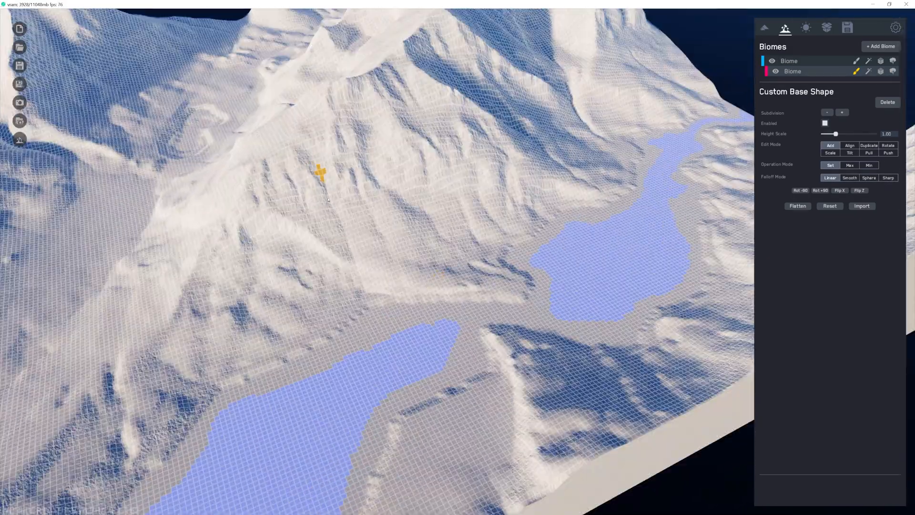
scroll(328, 199, up, 2)
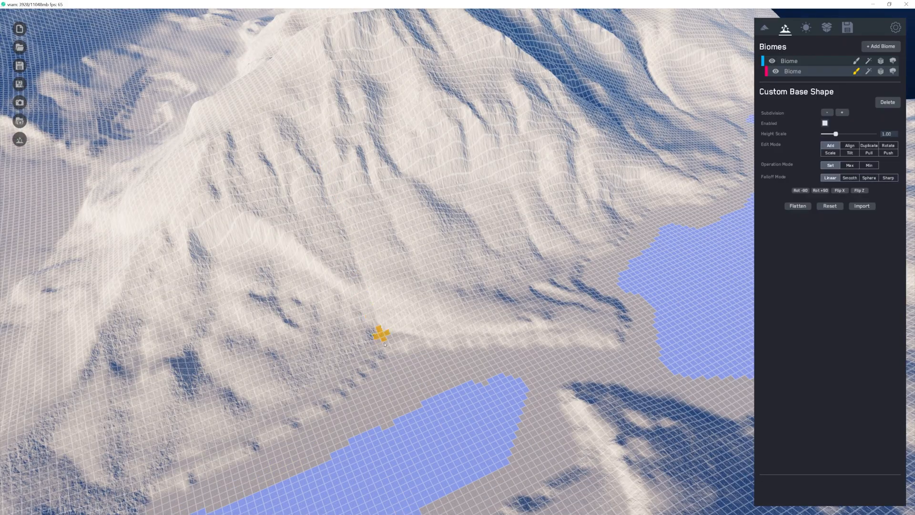
middle_drag(512, 233, 284, 286)
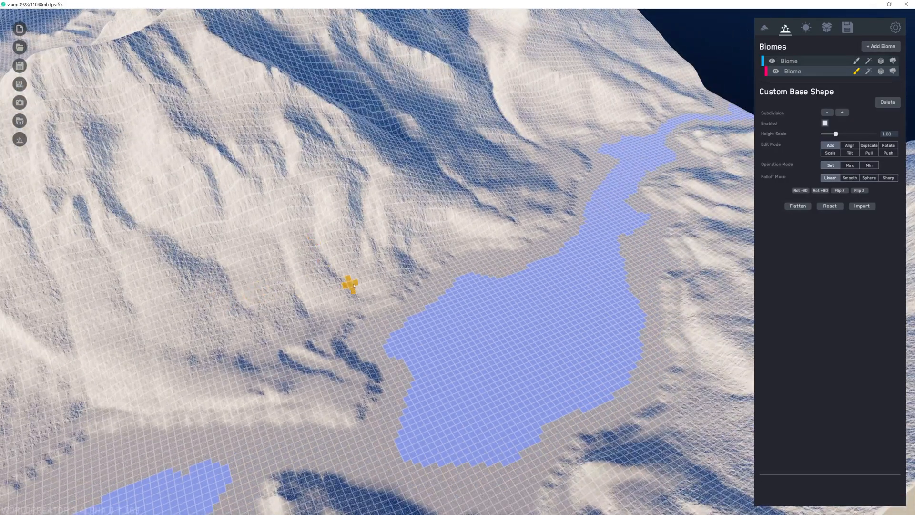
middle_drag(429, 326, 313, 375)
middle_drag(411, 189, 417, 296)
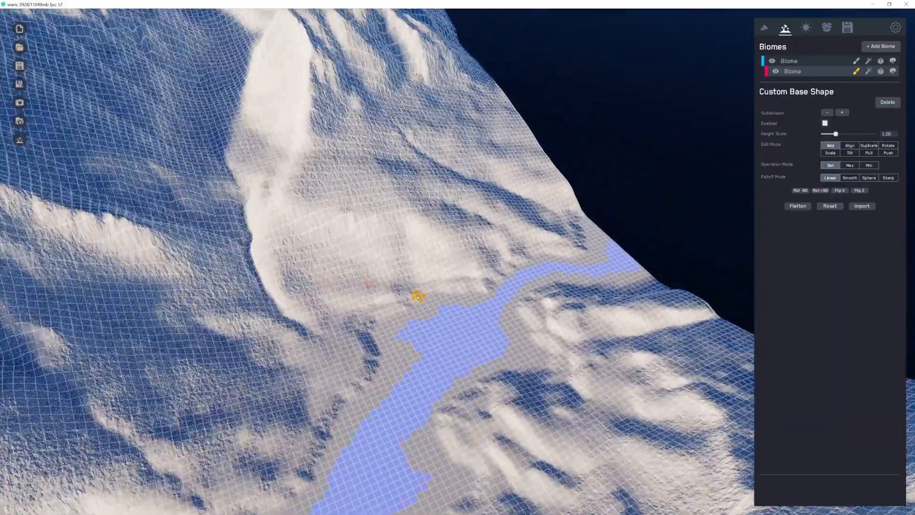
mouse_move(416, 296)
right_down()
mouse_move(400, 290)
mouse_move(385, 301)
right_up()
middle_drag(477, 313, 299, 397)
scroll(299, 397, down, 3)
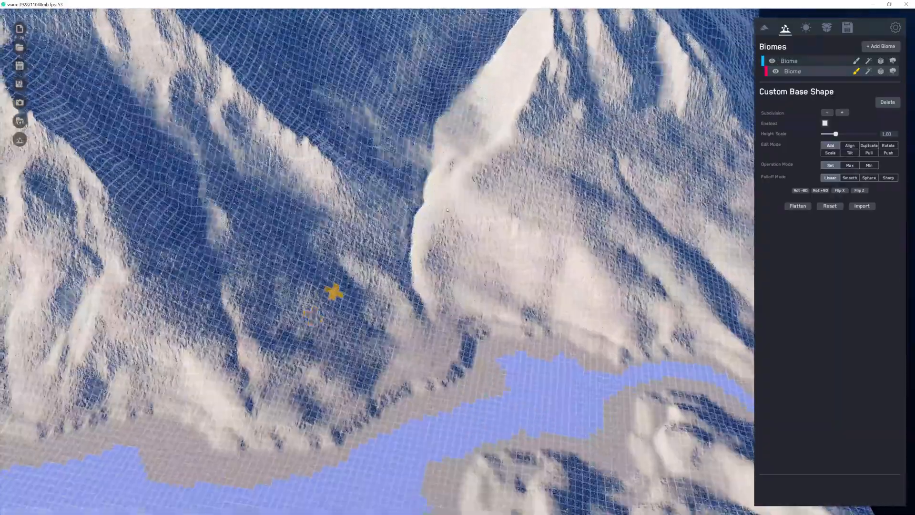
middle_drag(423, 310, 438, 224)
scroll(438, 224, up, 3)
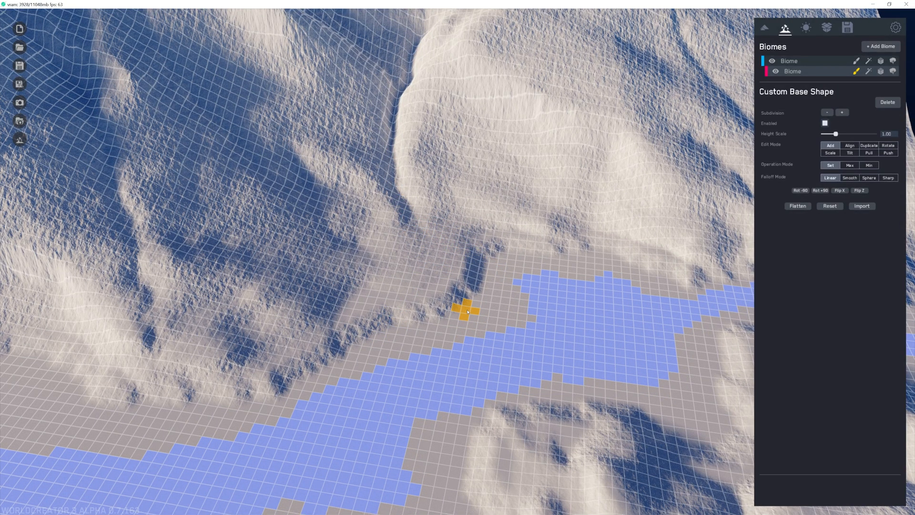
Add an inlet to the selection from the mouth of the large gully down into the lake before the far channel.
mouse_move(465, 314)
mouse_down()
mouse_move(432, 358)
mouse_move(505, 322)
mouse_move(492, 319)
mouse_up()
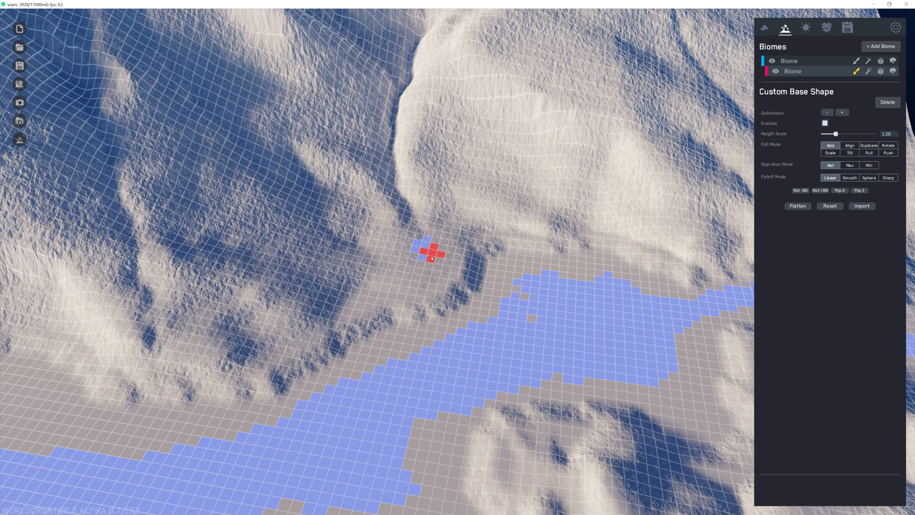
mouse_move(431, 258)
mouse_down()
mouse_move(466, 313)
mouse_move(436, 311)
mouse_move(437, 334)
mouse_move(466, 286)
mouse_move(475, 301)
mouse_move(531, 319)
mouse_up()
mouse_move(531, 318)
middle_down()
mouse_move(586, 282)
mouse_move(596, 253)
middle_up()
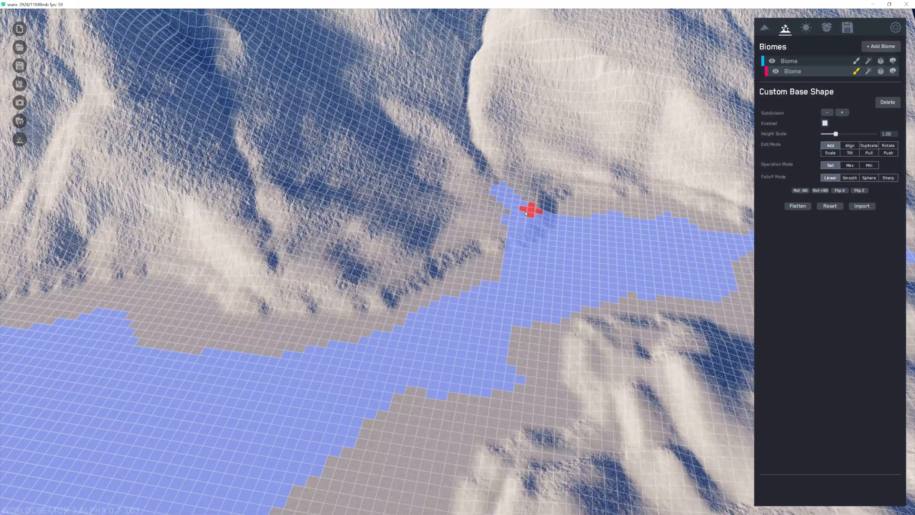
middle_drag(494, 286, 552, 239)
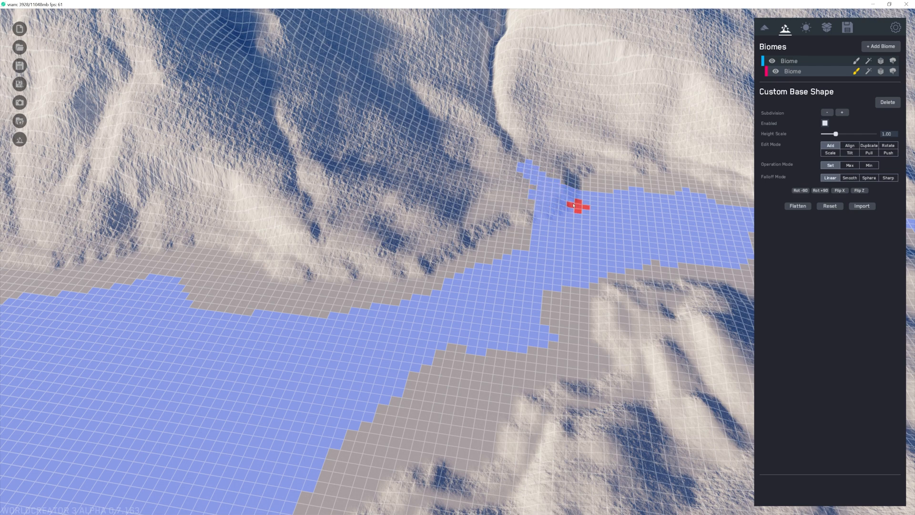
middle_drag(574, 206, 528, 221)
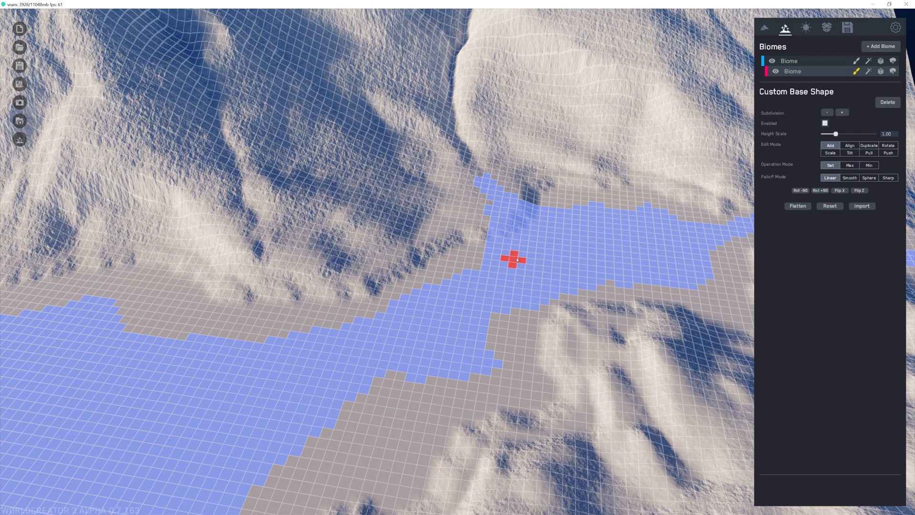
Add two more inlets to the selection where gullies of the central mountain meet the second basin's shore.
scroll(514, 260, down, 3)
middle_drag(515, 260, 662, 208)
scroll(390, 238, up, 5)
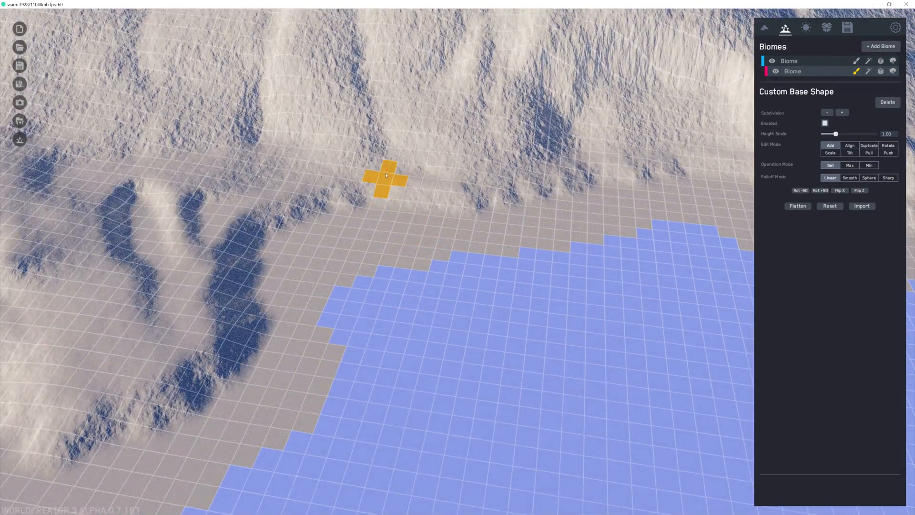
mouse_move(391, 175)
mouse_down()
mouse_move(402, 204)
mouse_move(373, 298)
mouse_move(396, 180)
mouse_move(463, 289)
mouse_up()
scroll(462, 290, down, 8)
middle_drag(529, 302, 421, 279)
scroll(422, 281, up, 5)
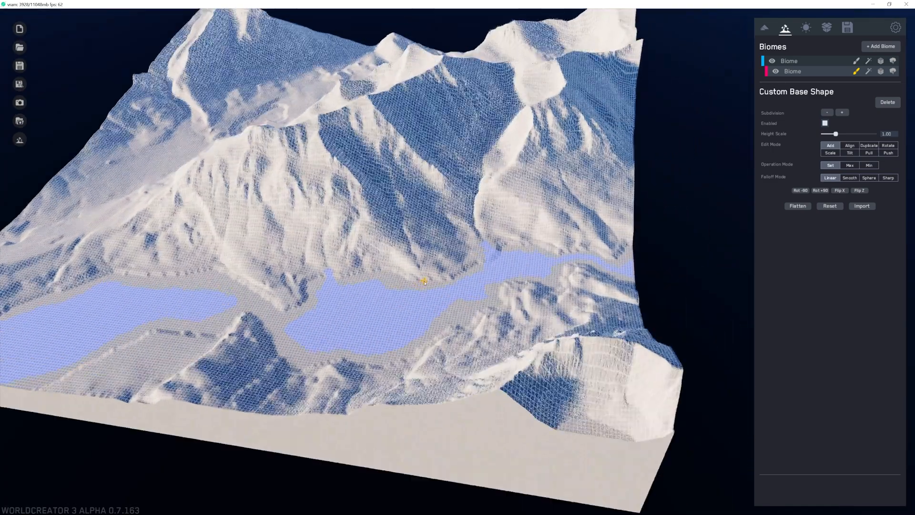
drag(416, 267, 402, 295)
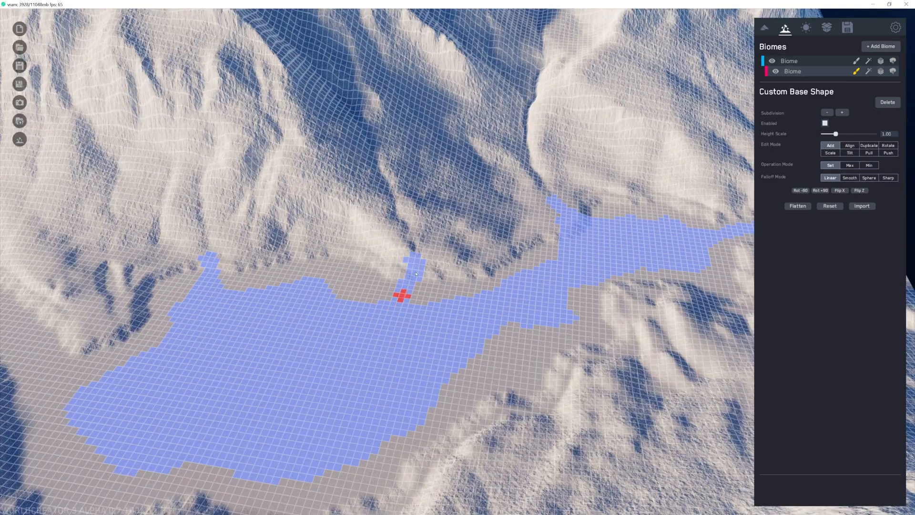
middle_drag(416, 311, 574, 272)
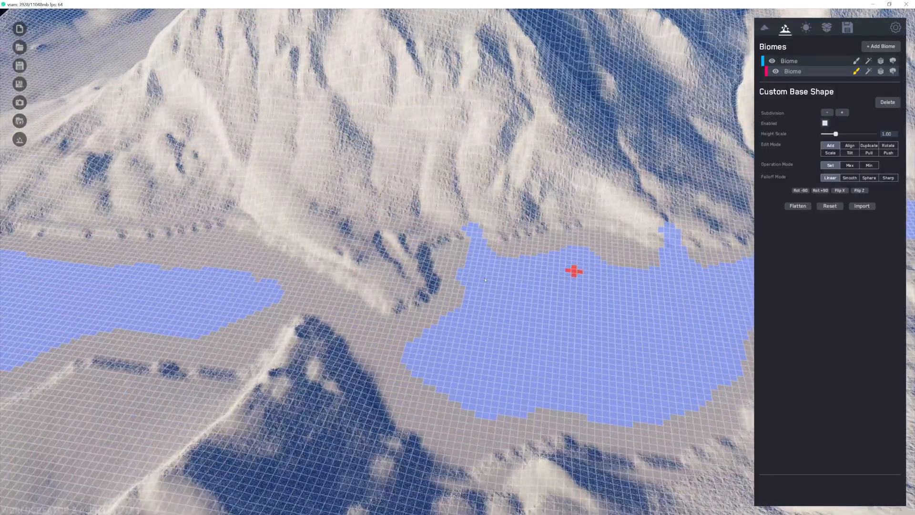
Add inlets to the selection from the two gully mouths along the far channel, the second beside the terrain's border.
middle_drag(477, 281, 249, 233)
middle_drag(461, 204, 172, 299)
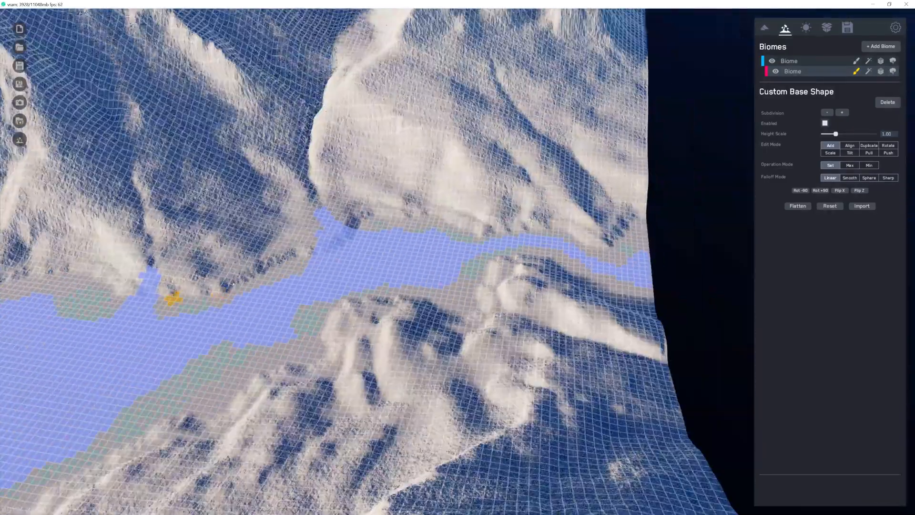
middle_drag(505, 241, 362, 265)
scroll(431, 249, up, 3)
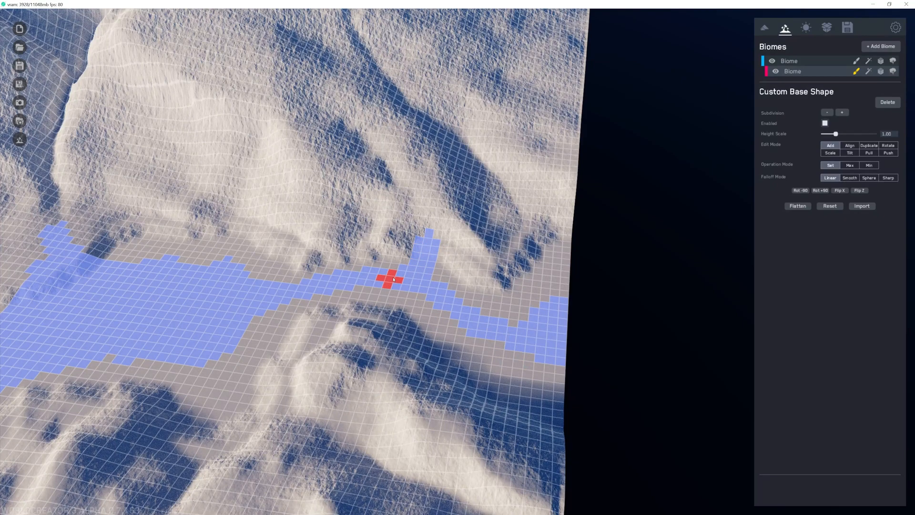
drag(431, 269, 447, 285)
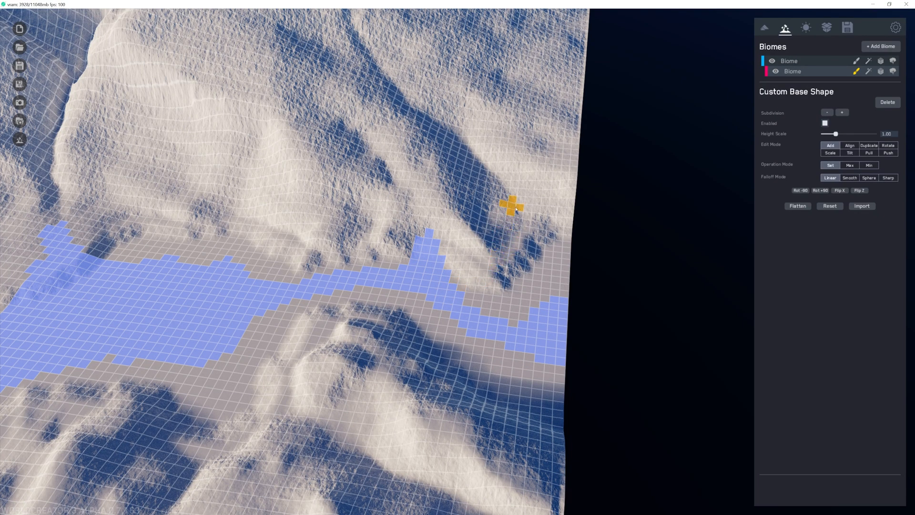
mouse_move(516, 209)
mouse_down()
mouse_move(527, 272)
mouse_move(528, 219)
mouse_move(564, 297)
mouse_up()
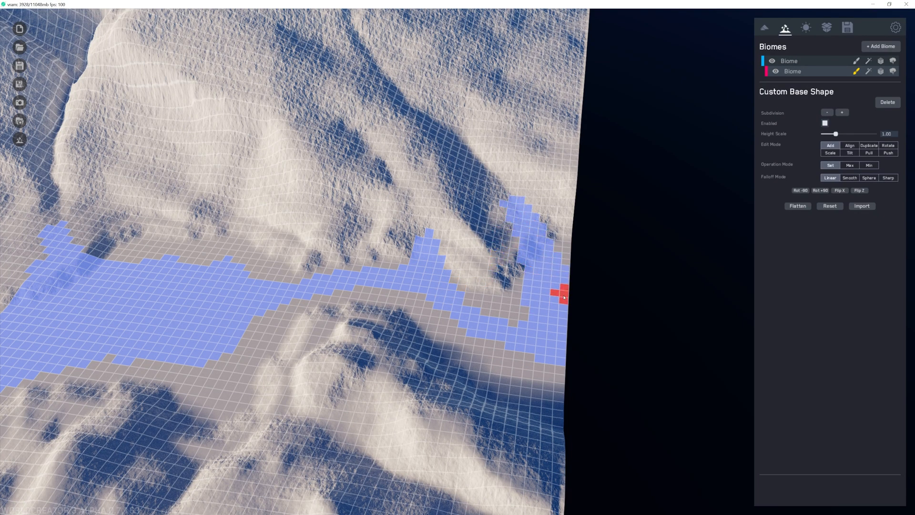
Examine the opposite shore of the second basin and the far channel for gullies that could feed the lake.
mouse_move(512, 303)
right_down()
mouse_move(525, 268)
mouse_move(526, 281)
right_up()
mouse_move(331, 288)
right_down()
mouse_move(358, 303)
mouse_move(292, 409)
mouse_move(640, 280)
right_up()
mouse_move(469, 294)
right_down()
mouse_move(376, 351)
mouse_move(709, 185)
right_up()
mouse_move(487, 241)
right_down()
mouse_move(466, 260)
mouse_move(456, 190)
mouse_move(425, 222)
mouse_move(470, 229)
mouse_move(470, 244)
right_up()
scroll(425, 222, up, 2)
scroll(470, 229, down, 5)
middle_drag(470, 244, 579, 351)
middle_drag(464, 282, 496, 257)
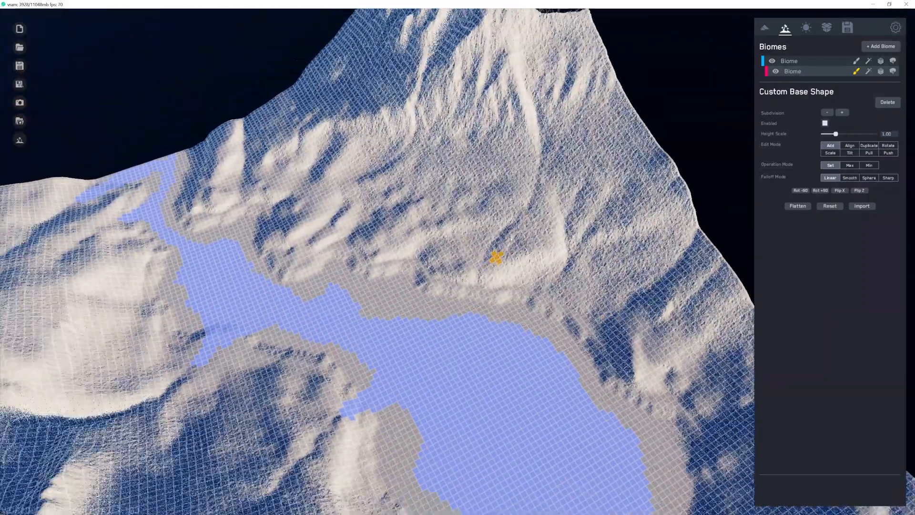
scroll(497, 258, up, 5)
scroll(508, 255, down, 3)
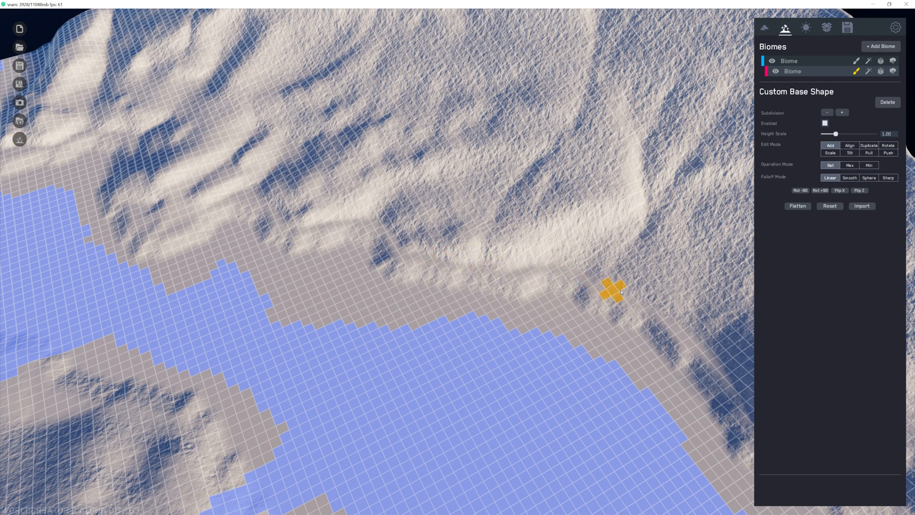
middle_drag(691, 343, 414, 193)
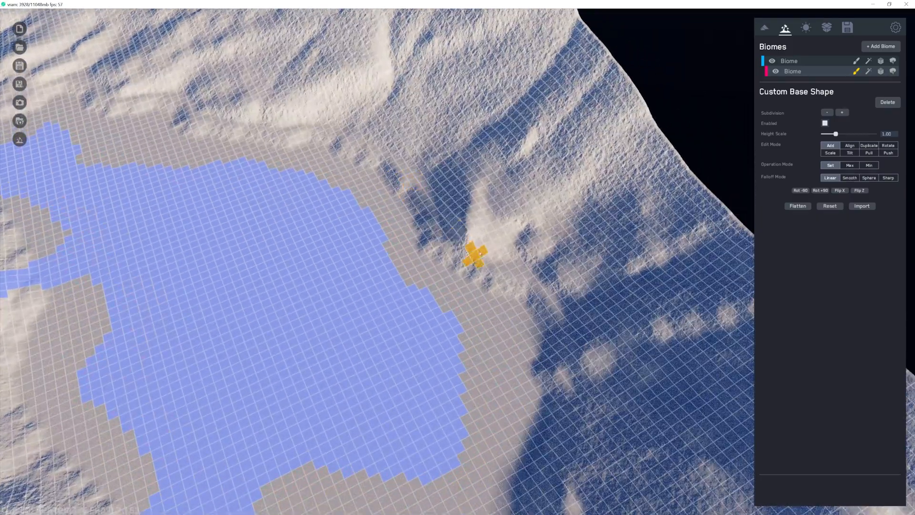
scroll(569, 388, down, 1)
middle_drag(396, 239, 632, 379)
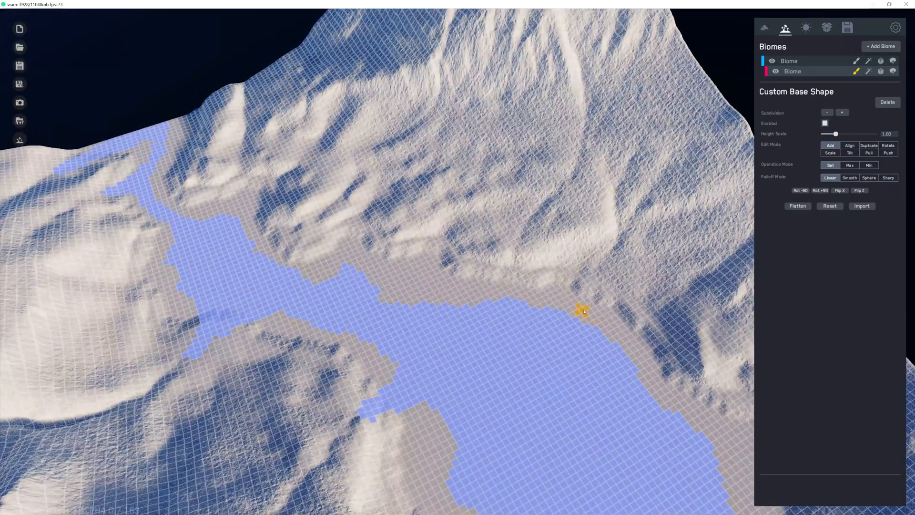
scroll(562, 307, up, 3)
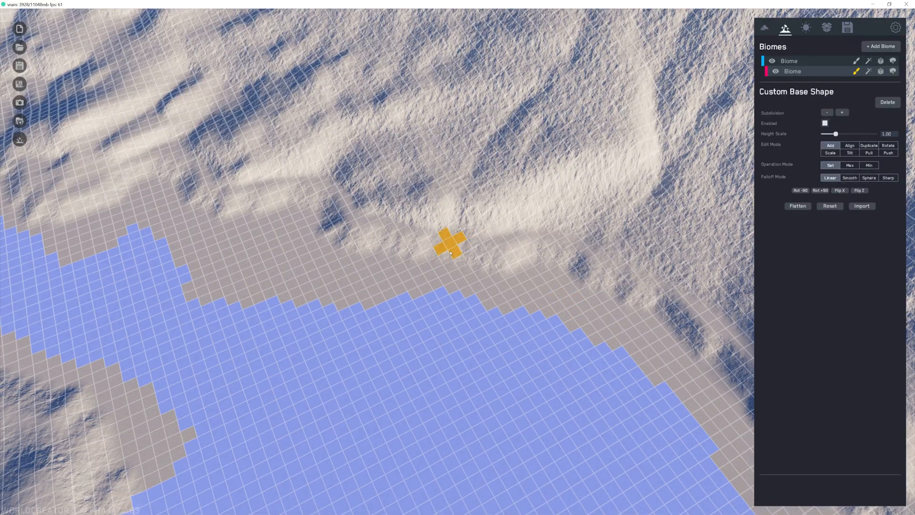
scroll(448, 222, down, 5)
middle_drag(453, 241, 483, 210)
scroll(484, 210, up, 3)
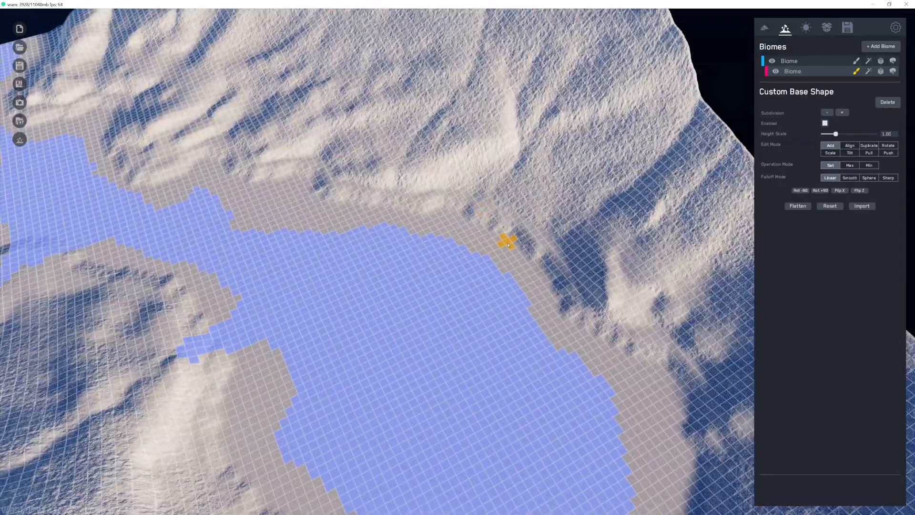
scroll(509, 245, down, 3)
Examine the side valley behind the central mountain, around its small enclosed basin and the neighbouring slopes.
right_drag(492, 223, 497, 237)
middle_drag(484, 303, 553, 127)
middle_drag(200, 239, 431, 216)
right_drag(431, 217, 431, 294)
middle_drag(336, 324, 577, 302)
scroll(577, 301, up, 3)
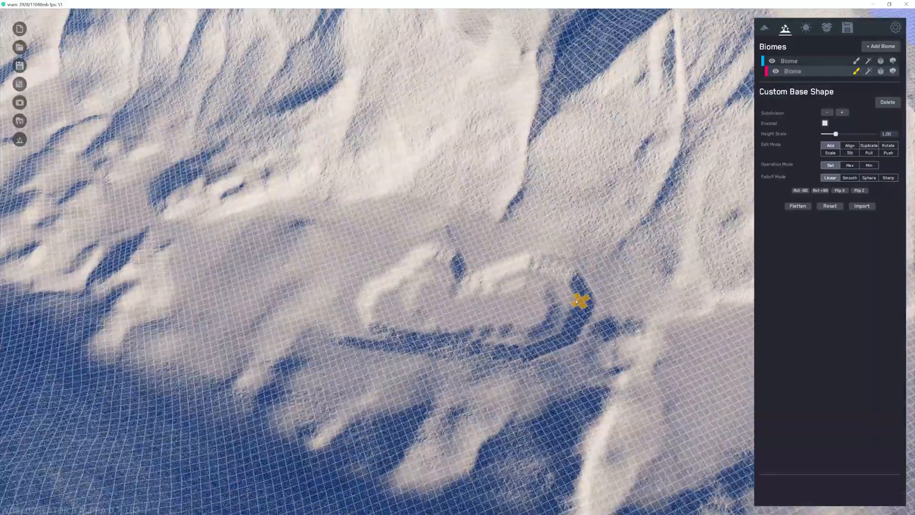
right_drag(521, 262, 527, 272)
scroll(362, 196, up, 3)
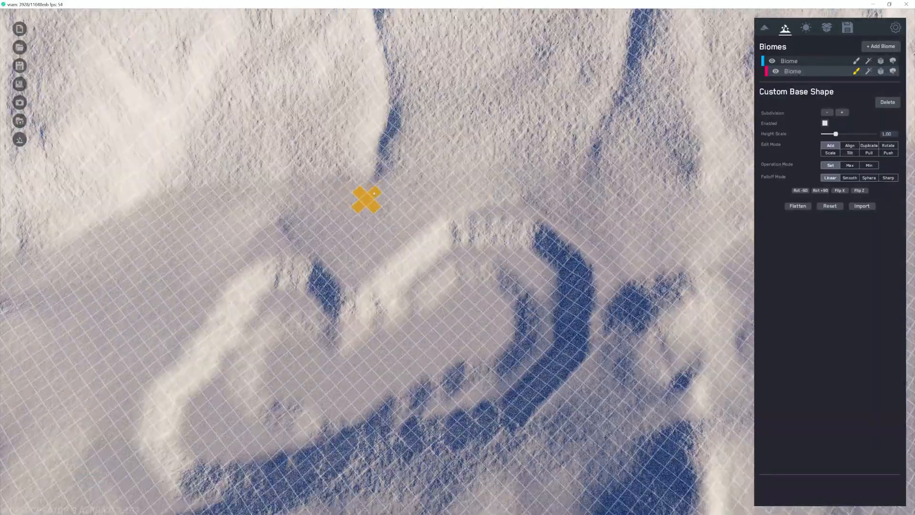
middle_drag(374, 193, 648, 302)
scroll(431, 195, down, 3)
scroll(431, 187, down, 3)
middle_drag(382, 274, 224, 134)
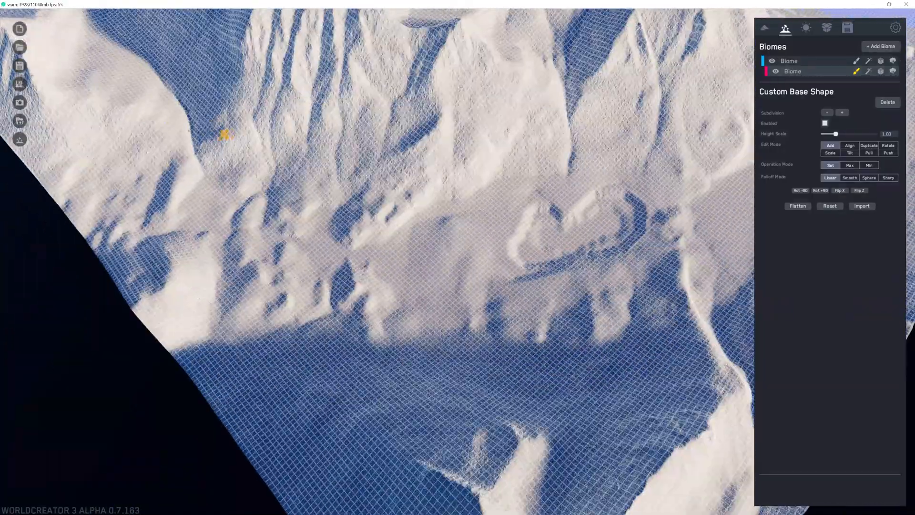
scroll(191, 142, up, 3)
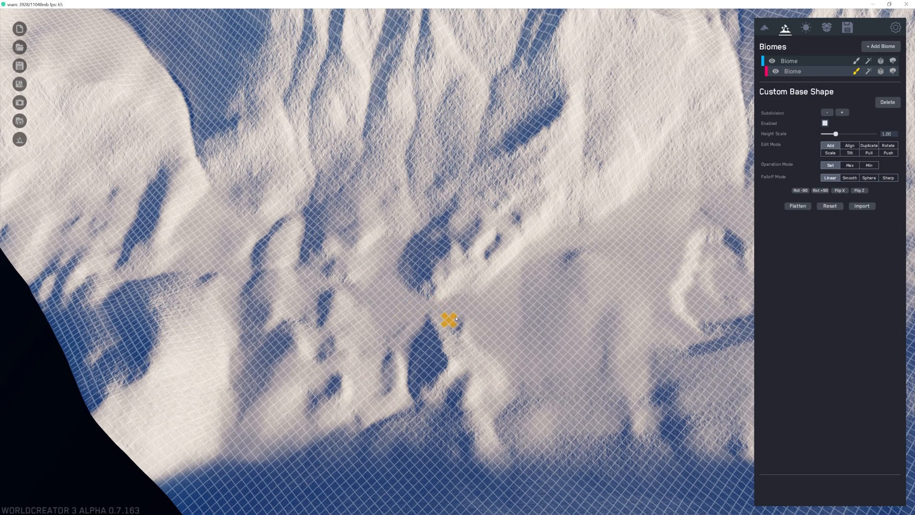
middle_drag(557, 309, 388, 281)
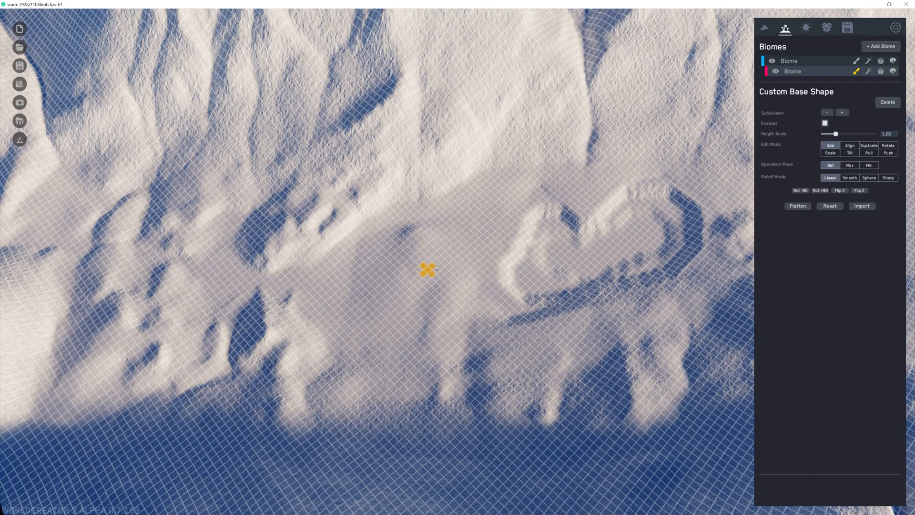
middle_drag(586, 259, 463, 282)
scroll(452, 235, down, 3)
middle_drag(452, 235, 244, 256)
middle_drag(629, 157, 424, 348)
middle_drag(485, 260, 442, 299)
right_drag(441, 298, 366, 289)
middle_drag(365, 289, 157, 62)
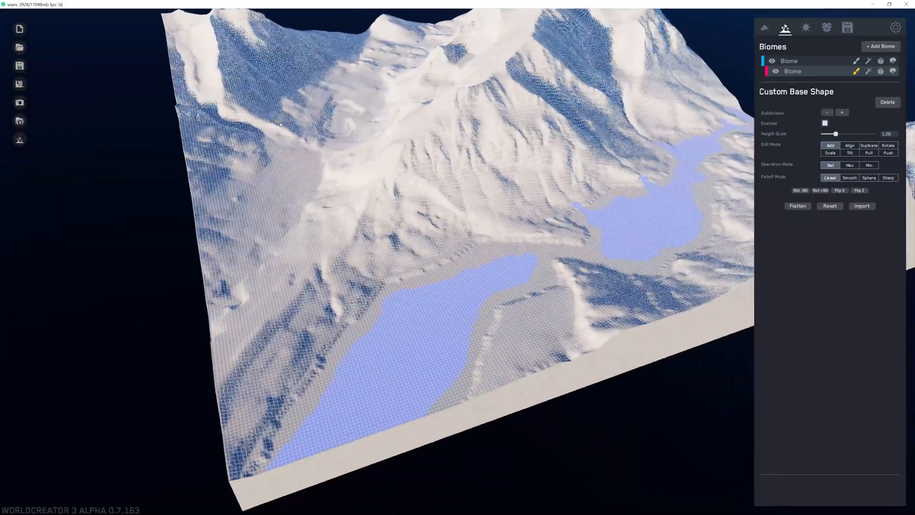
Add two inlets to the selection from the gully mouths on the near basin's mountain-side shore down into the lake.
scroll(382, 309, up, 3)
middle_drag(405, 262, 486, 233)
right_drag(486, 233, 367, 241)
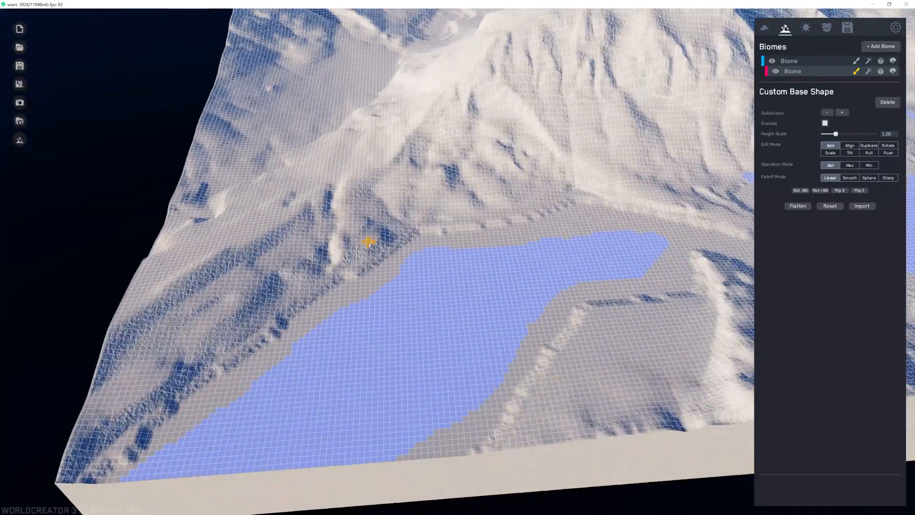
scroll(385, 225, up, 3)
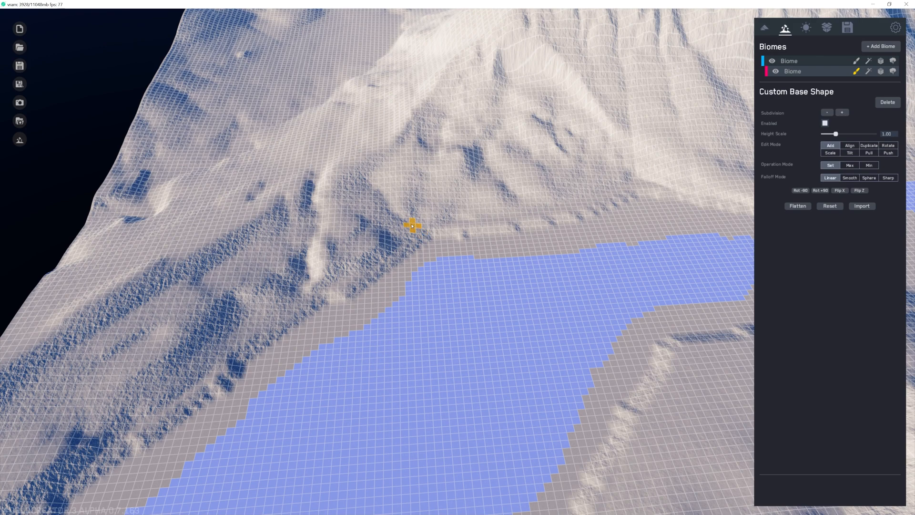
drag(412, 226, 426, 259)
drag(421, 227, 442, 255)
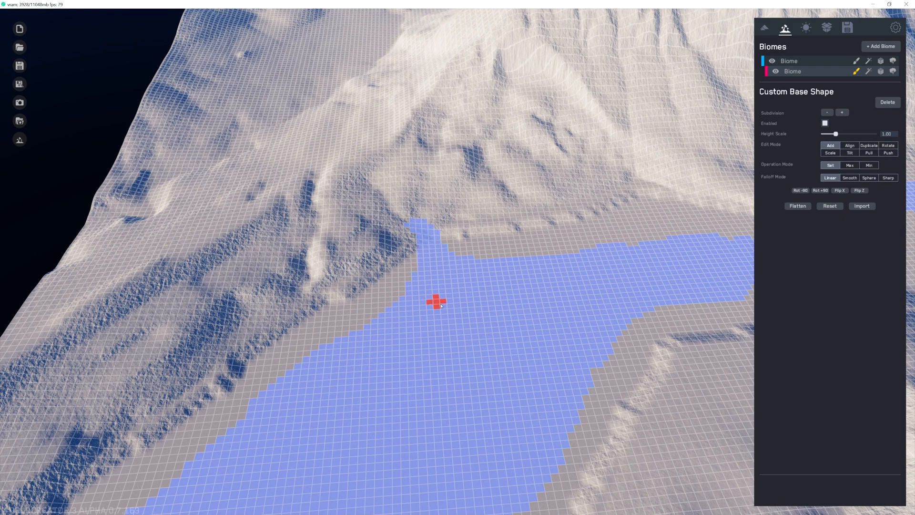
middle_drag(441, 306, 548, 253)
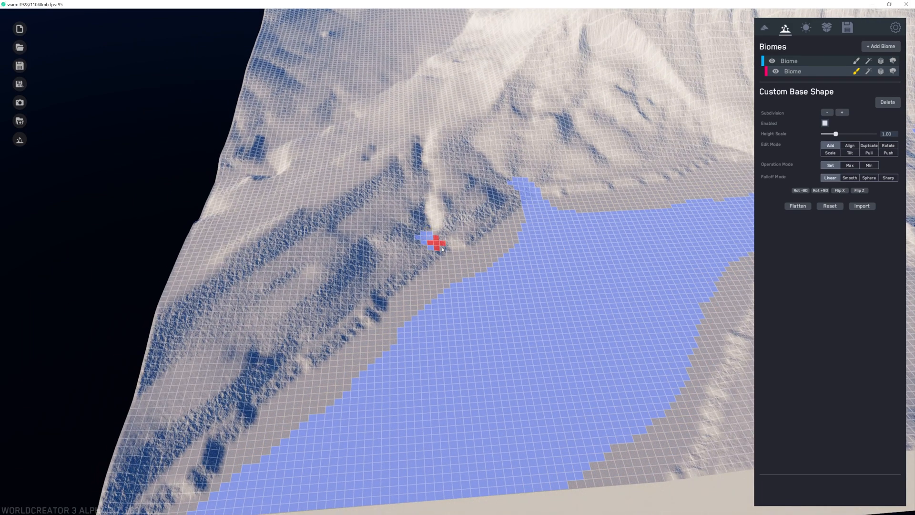
scroll(497, 308, down, 5)
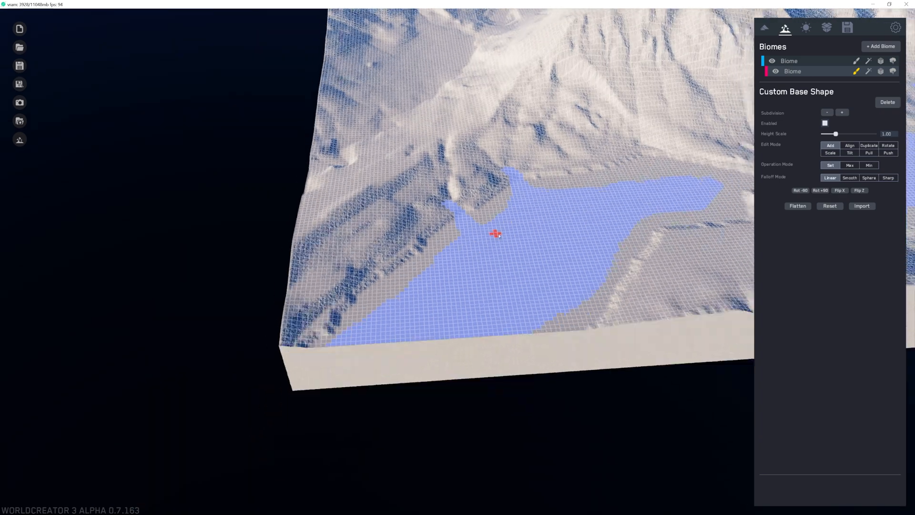
scroll(497, 267, up, 2)
Join the near and second basins' selections with a narrow strip through the narrows and review the connected lake.
mouse_move(579, 288)
middle_down()
mouse_move(508, 288)
mouse_move(331, 320)
middle_up()
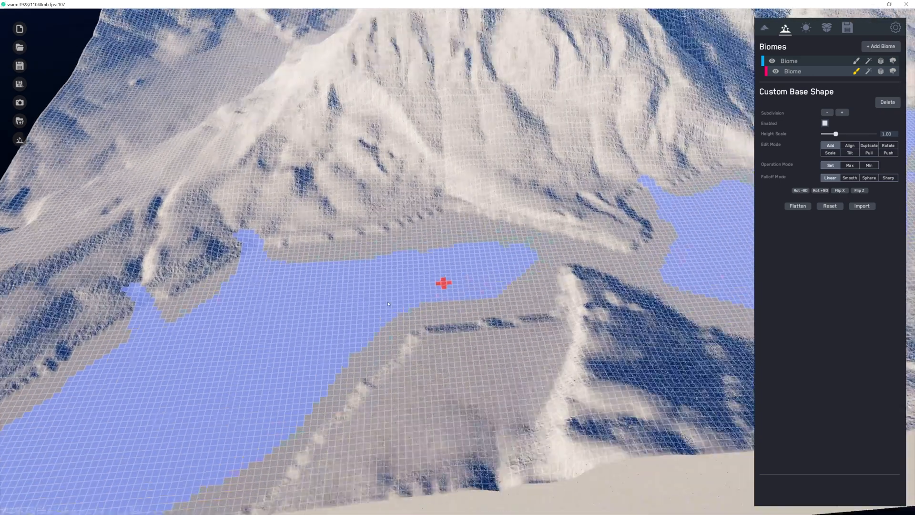
scroll(519, 291, up, 3)
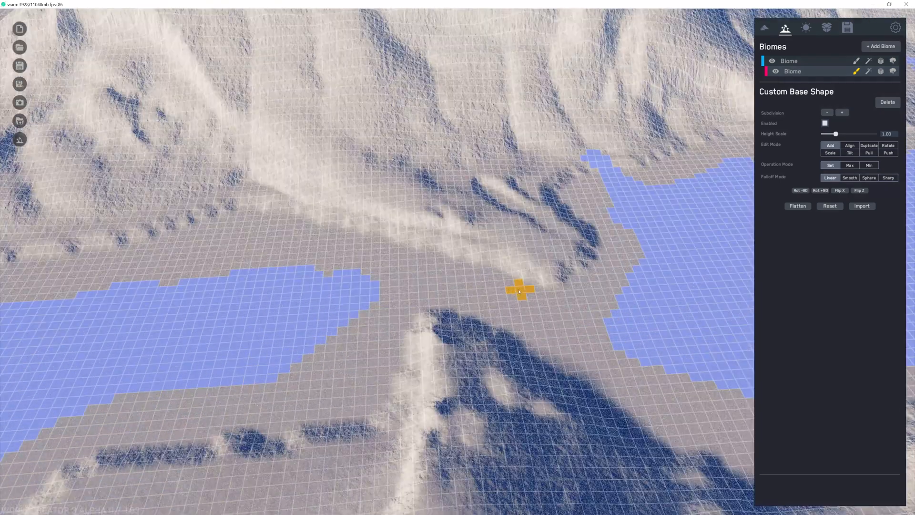
mouse_move(371, 286)
mouse_down()
mouse_move(413, 274)
mouse_move(515, 311)
mouse_move(621, 327)
mouse_up()
scroll(571, 317, down, 5)
scroll(571, 317, down, 4)
scroll(433, 283, up, 8)
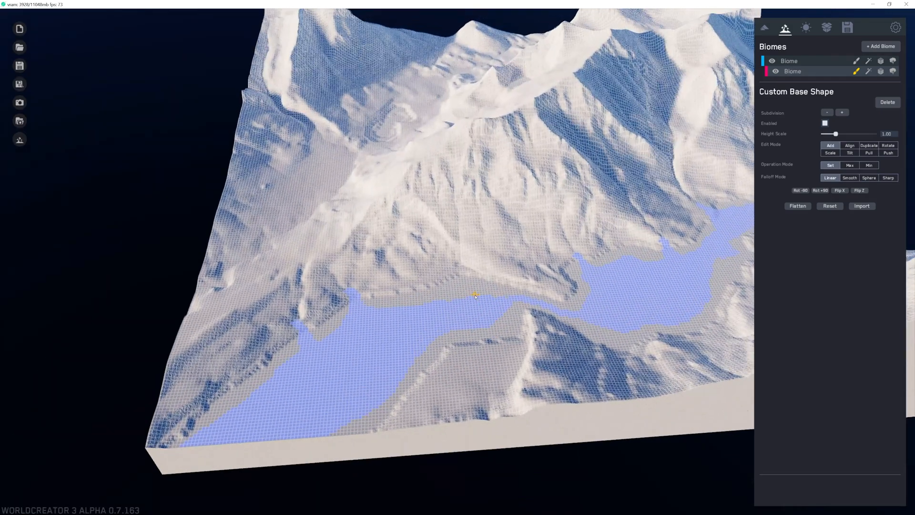
scroll(428, 270, up, 3)
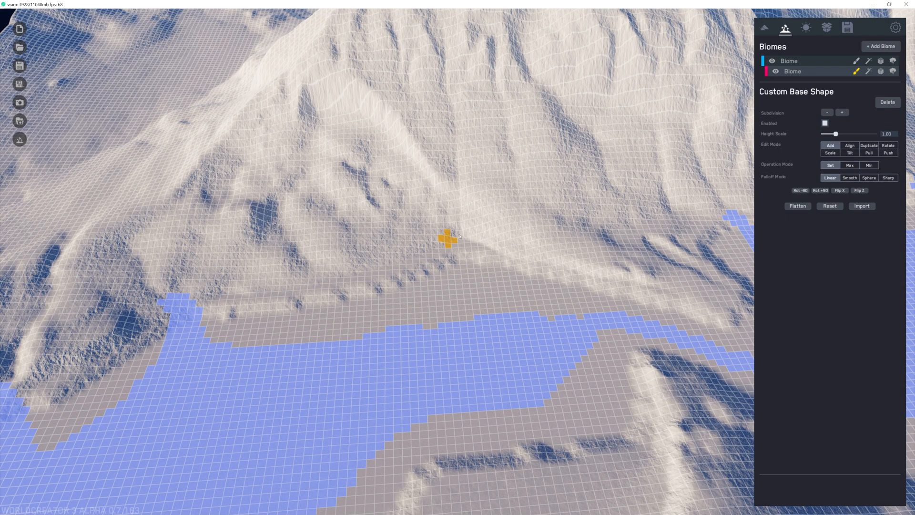
key(d)
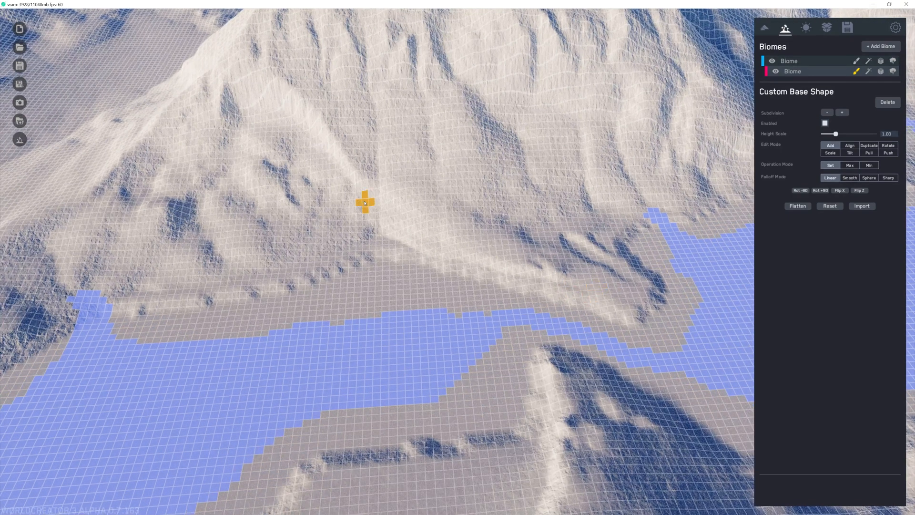
scroll(372, 201, down, 6)
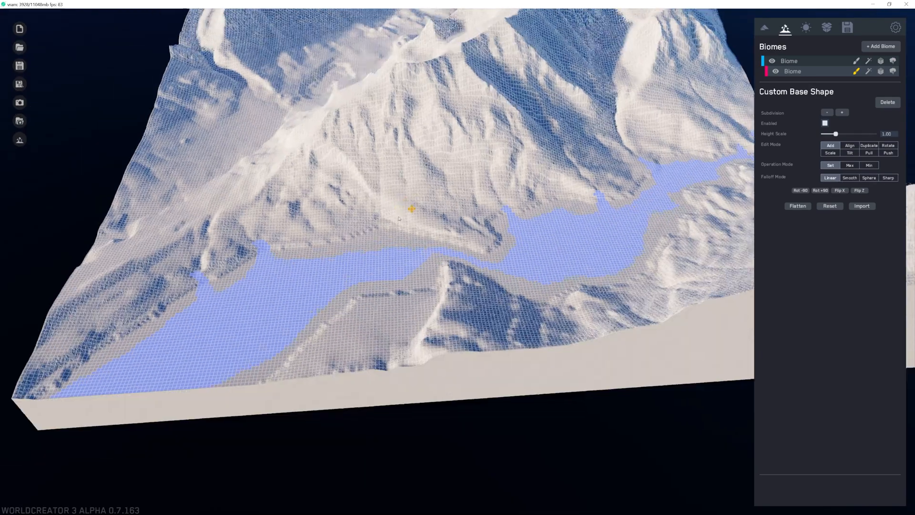
Lower the selected connected lake surface, including its inlets and the narrows, by about 2 m.
middle_drag(399, 219, 360, 253)
right_drag(360, 253, 429, 253)
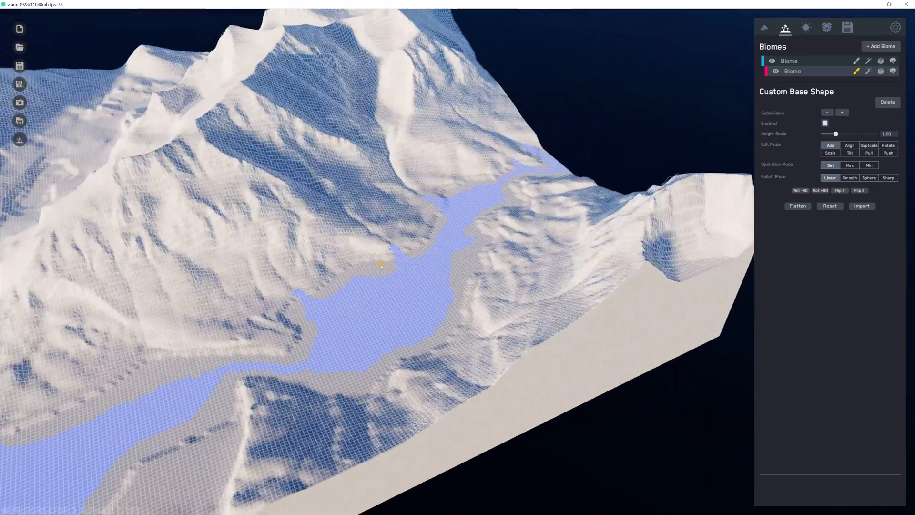
middle_drag(429, 252, 592, 191)
drag(592, 191, 584, 192)
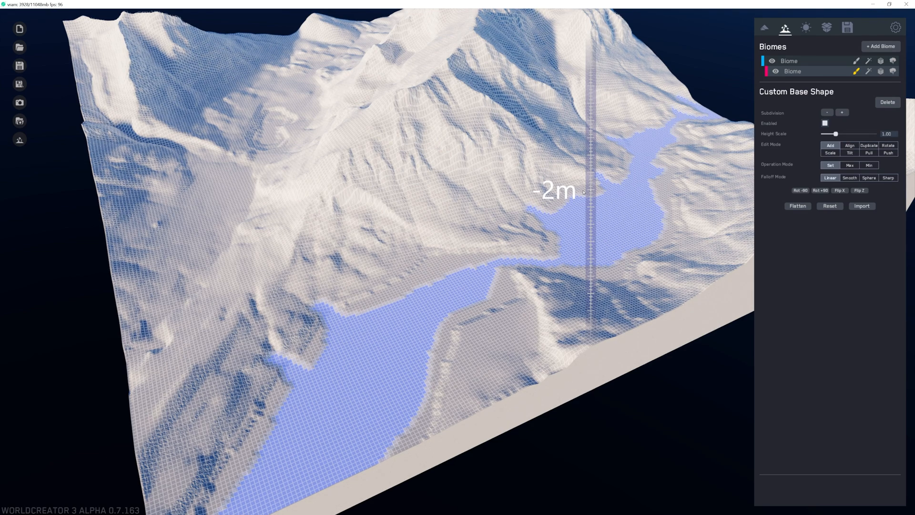
drag(584, 192, 587, 192)
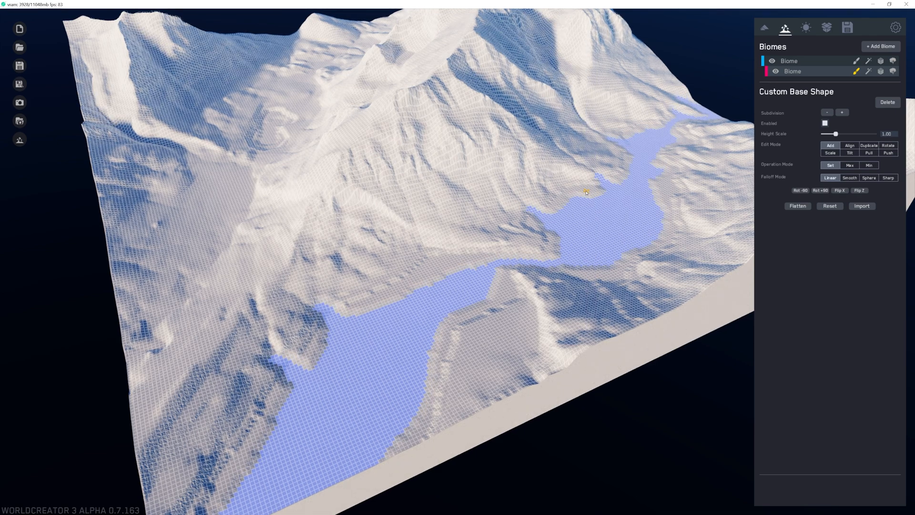
Replace the selection with a narrower elongated patch along the middle of the near basin and an oval patch inside the second basin.
scroll(587, 193, down, 3)
scroll(419, 262, up, 2)
middle_drag(419, 261, 510, 220)
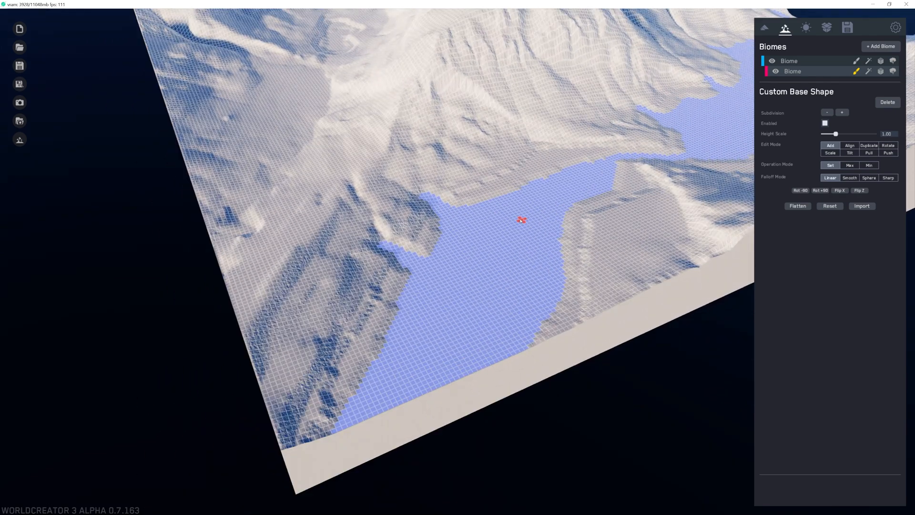
click(510, 226)
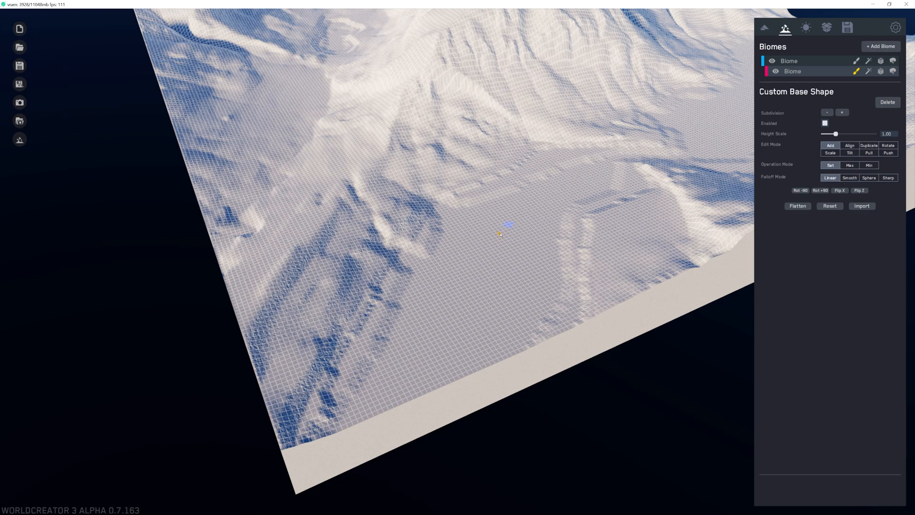
mouse_move(507, 233)
mouse_down()
mouse_move(486, 262)
mouse_move(450, 374)
mouse_move(512, 230)
mouse_up()
key(w)
key(d)
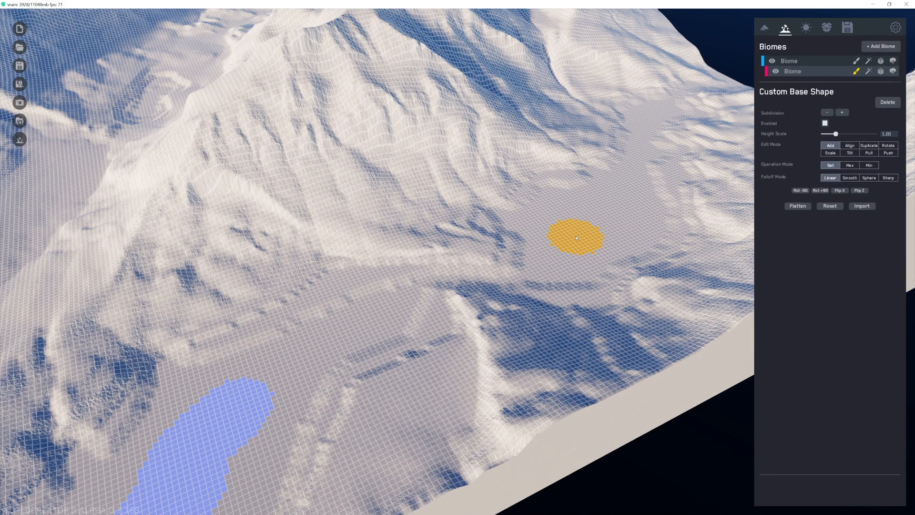
mouse_move(576, 237)
mouse_down()
mouse_move(609, 202)
mouse_move(594, 223)
mouse_move(564, 221)
mouse_move(599, 213)
mouse_up()
Lower the two inner basin patches by about 1 m with a soft falloff around their edges.
key(a)
key(s)
mouse_move(456, 263)
mouse_down()
mouse_move(468, 255)
mouse_move(468, 264)
mouse_up()
scroll(468, 266, up, 3)
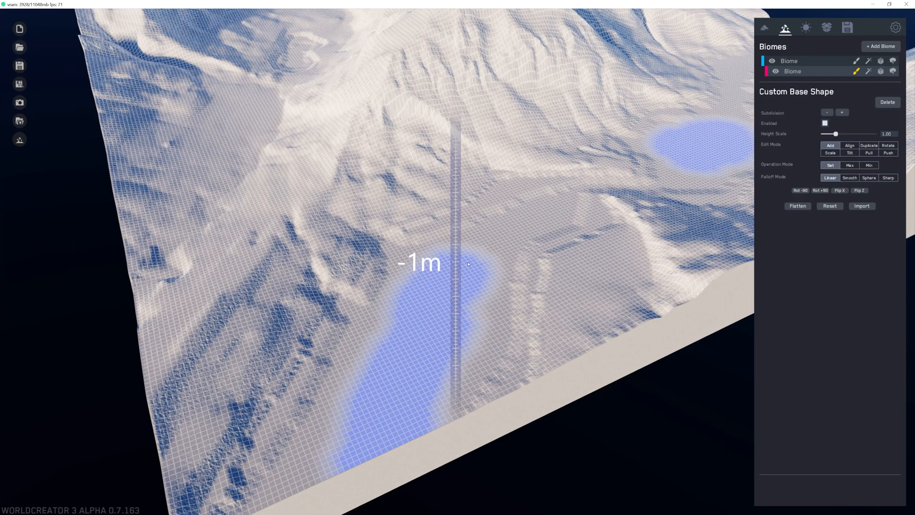
drag(468, 264, 469, 266)
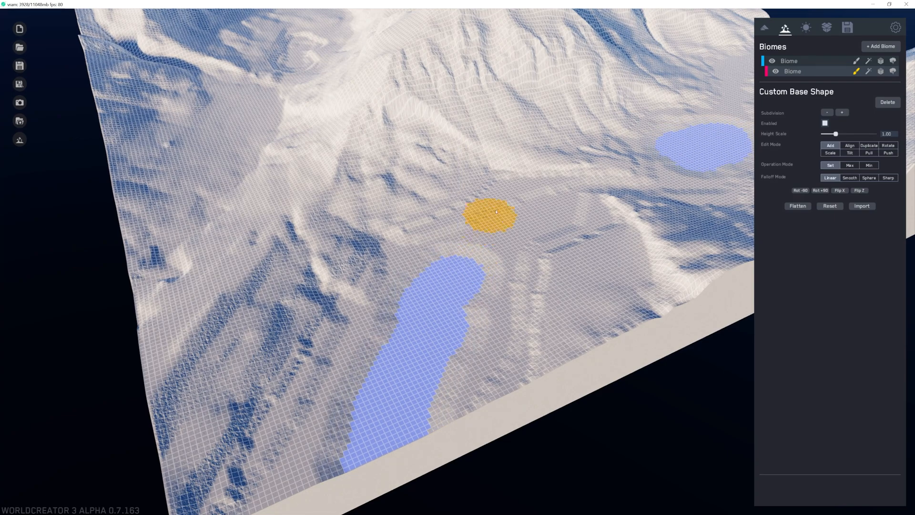
Leave base shape editing for the child biome's settings and examine the overall layout of both stepped basins.
middle_drag(489, 214, 410, 223)
click(823, 72)
scroll(444, 245, down, 5)
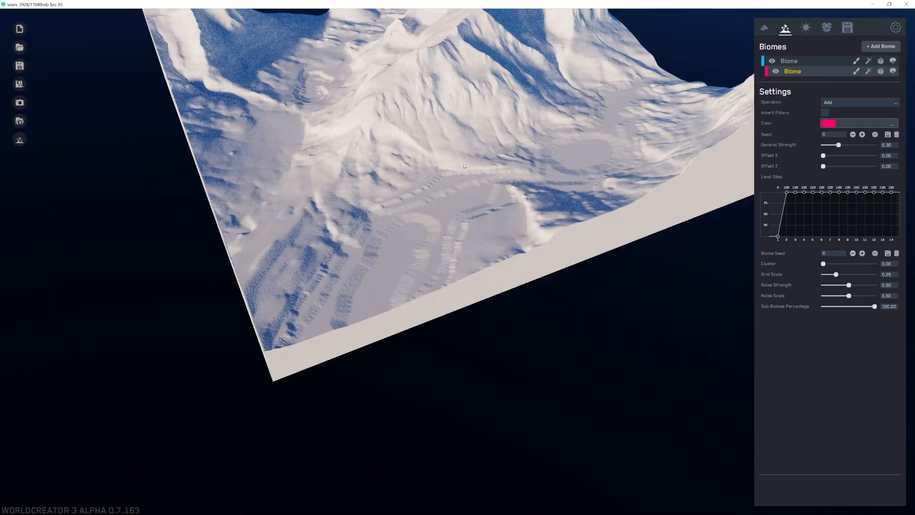
scroll(445, 245, up, 4)
middle_drag(445, 245, 486, 232)
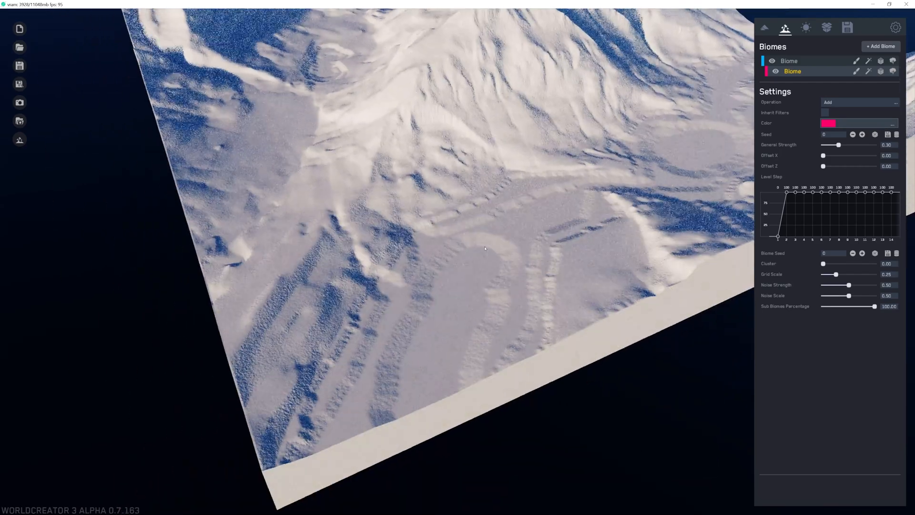
scroll(530, 253, up, 5)
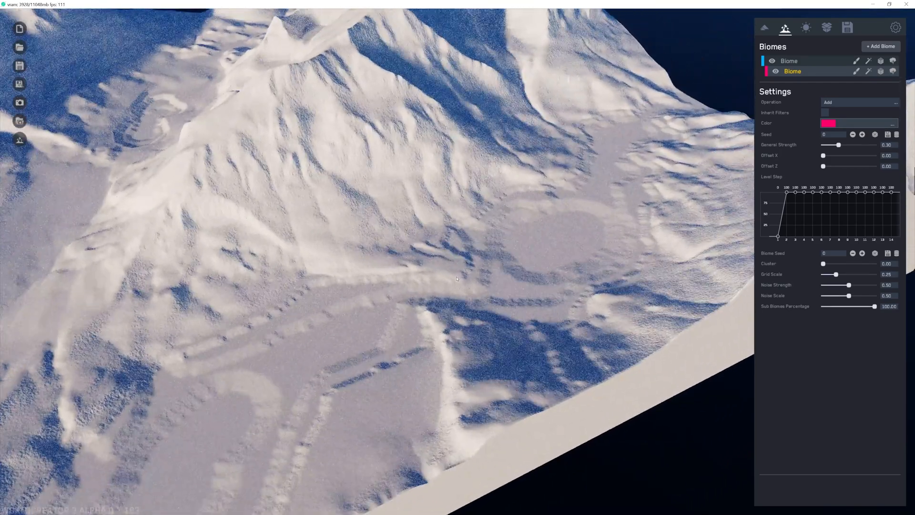
scroll(450, 268, up, 3)
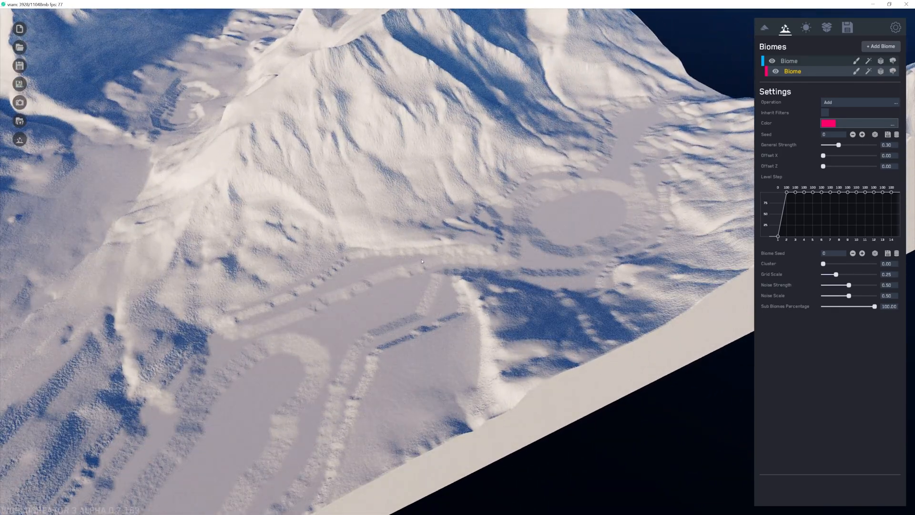
middle_drag(387, 301, 477, 289)
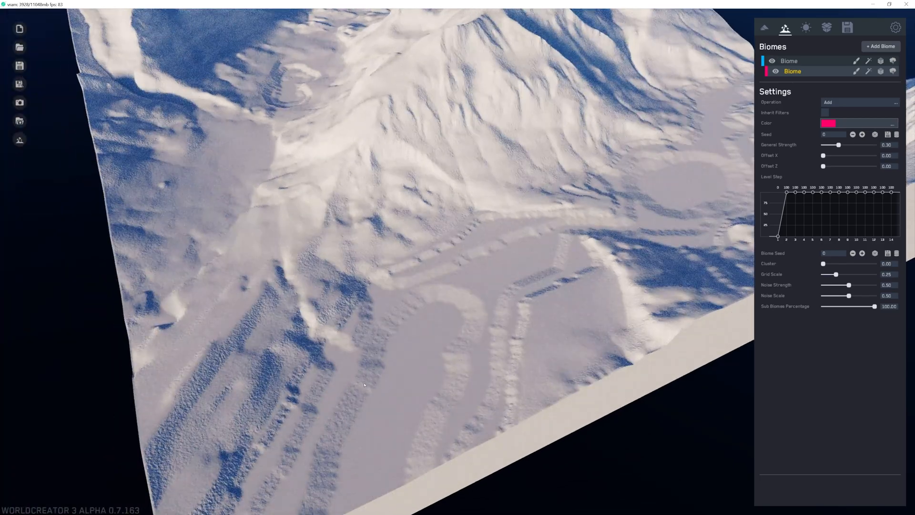
scroll(365, 385, down, 3)
scroll(364, 385, up, 2)
middle_drag(735, 57, 477, 257)
middle_drag(325, 363, 661, 190)
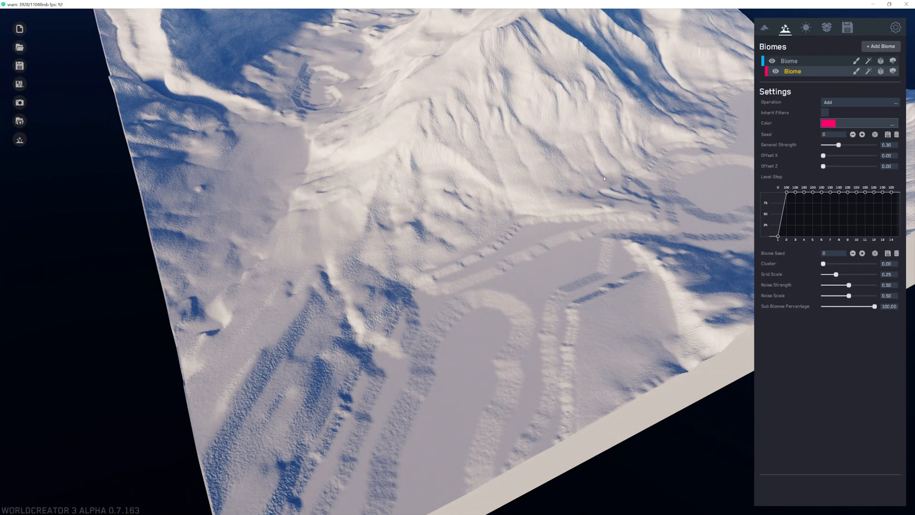
middle_drag(522, 257, 310, 195)
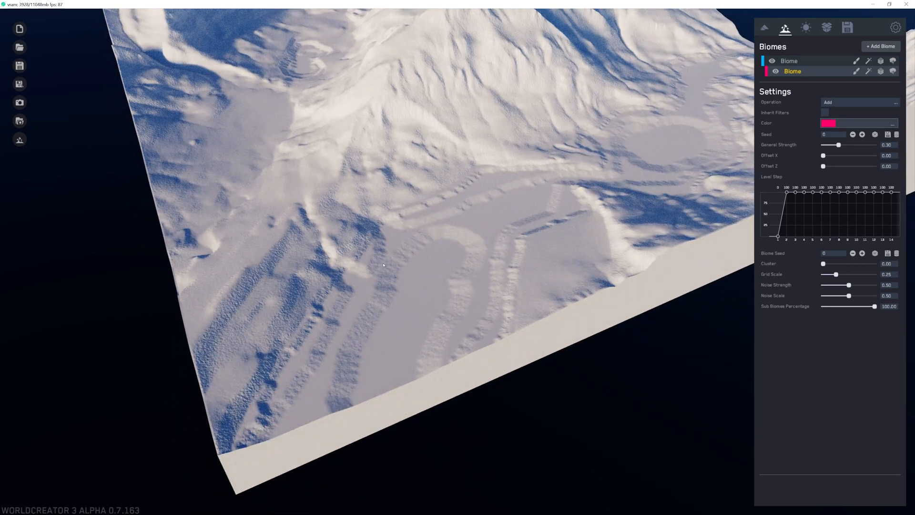
Inspect the near basin's terraced shores, inlets and narrows up close and from a wider view.
scroll(459, 242, up, 3)
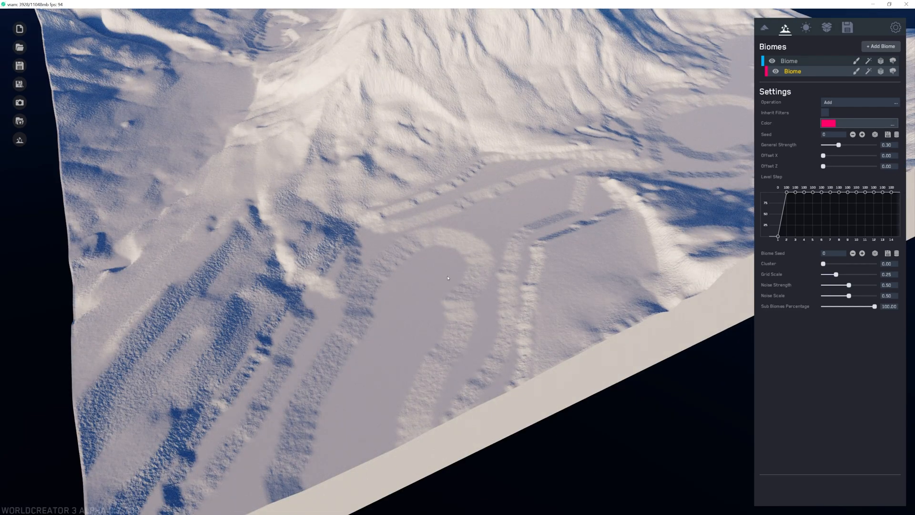
scroll(699, 197, up, 1)
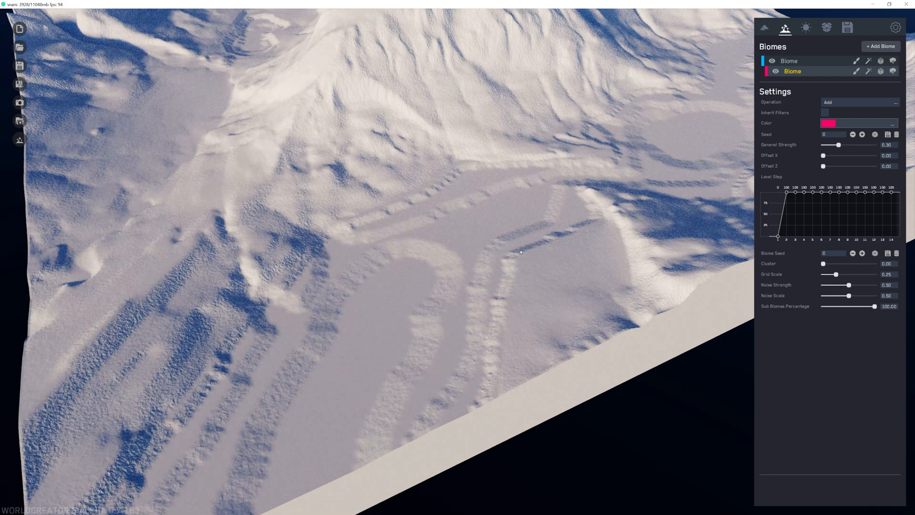
scroll(699, 196, down, 1)
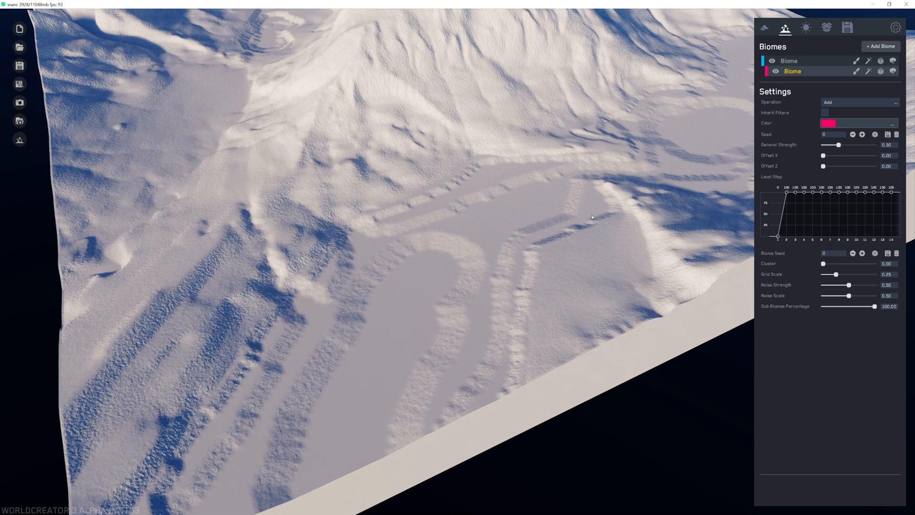
right_drag(508, 211, 593, 207)
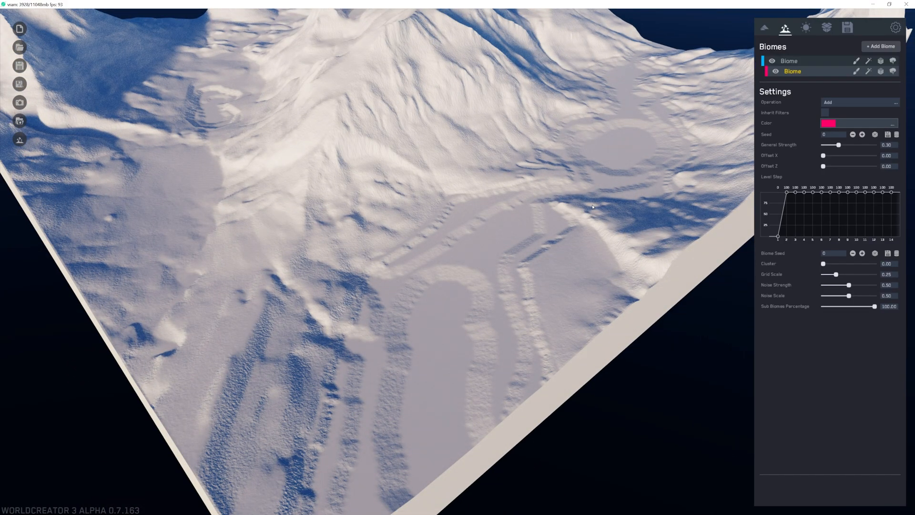
scroll(465, 243, up, 3)
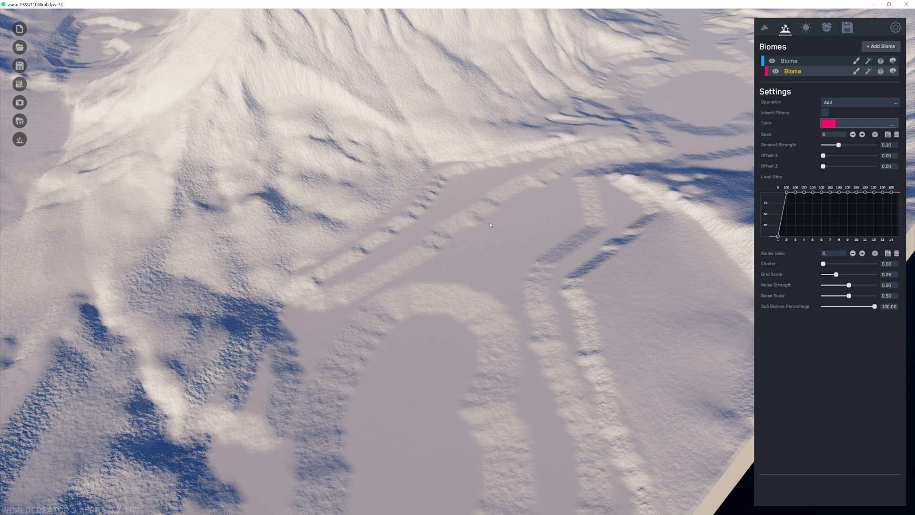
scroll(490, 225, down, 5)
scroll(584, 78, up, 2)
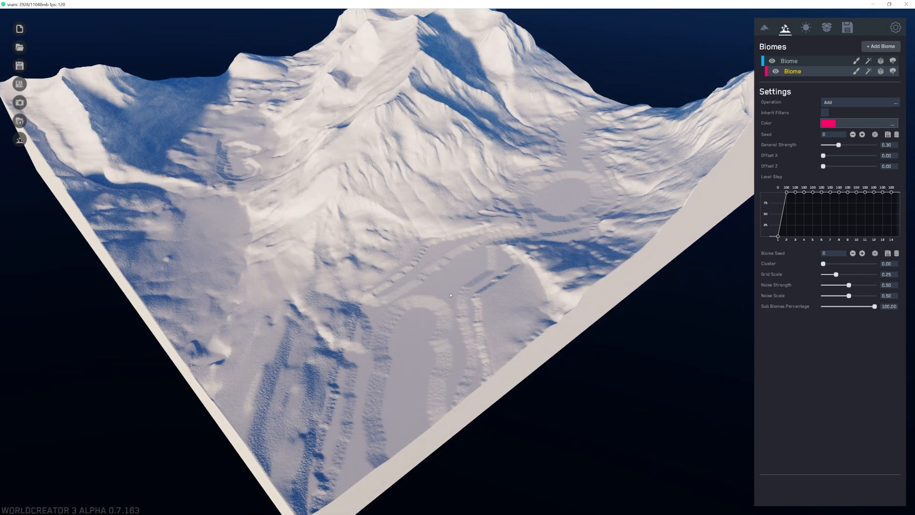
scroll(450, 295, up, 6)
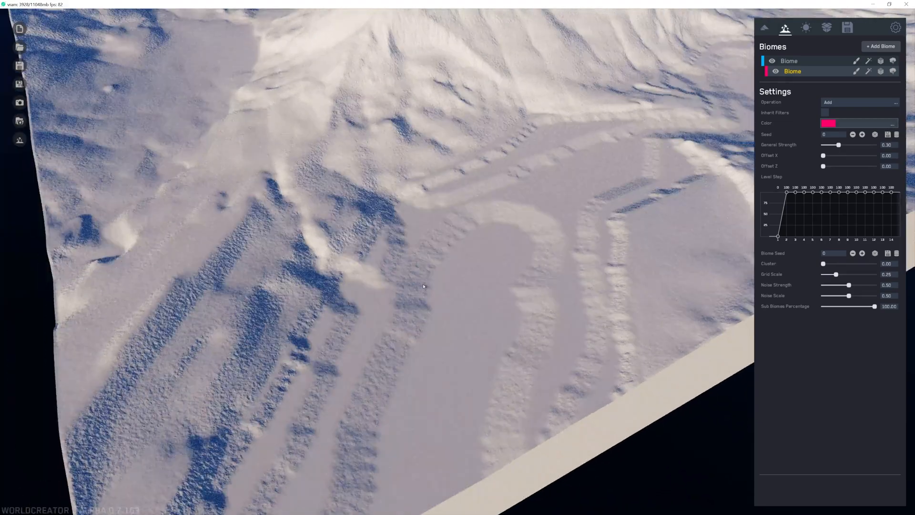
middle_drag(510, 209, 357, 277)
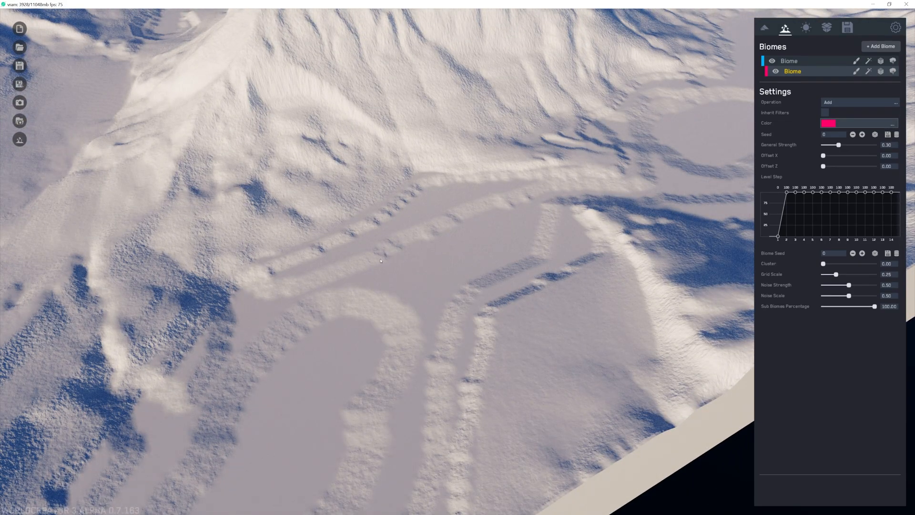
middle_drag(404, 255, 391, 263)
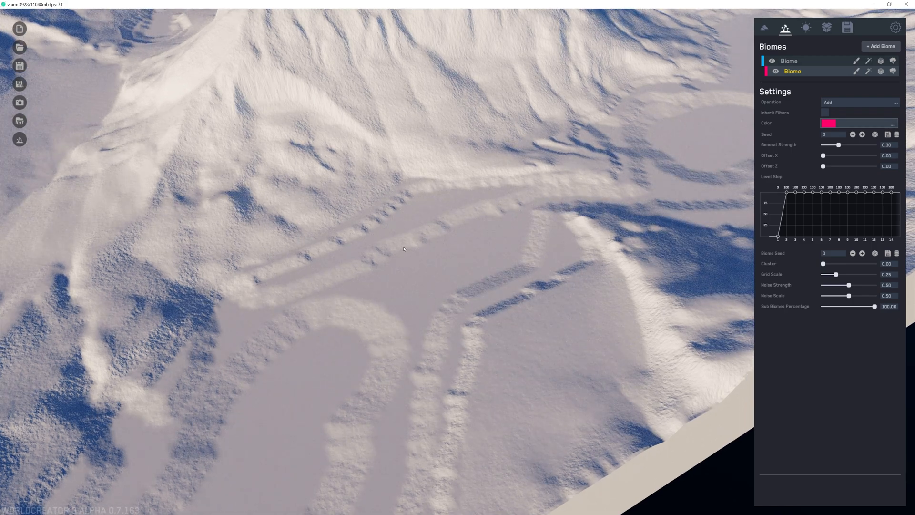
scroll(493, 184, down, 5)
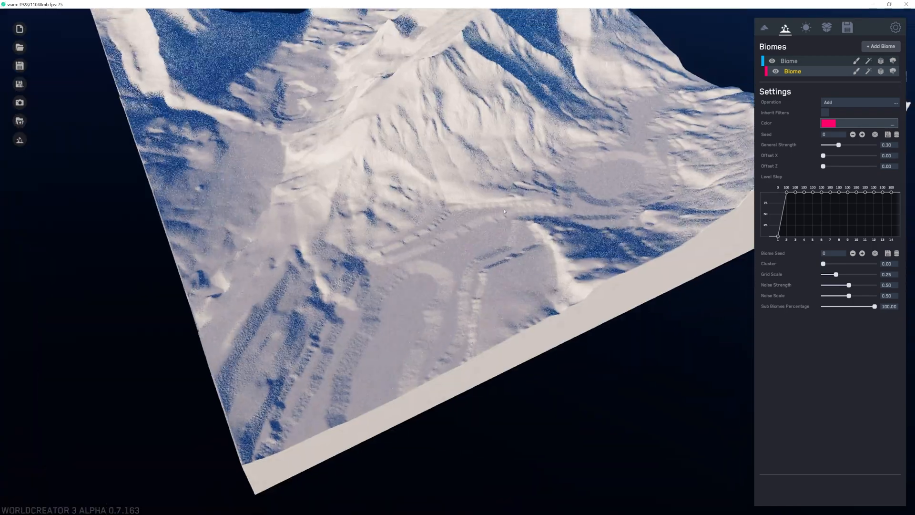
scroll(417, 119, up, 2)
scroll(421, 145, up, 2)
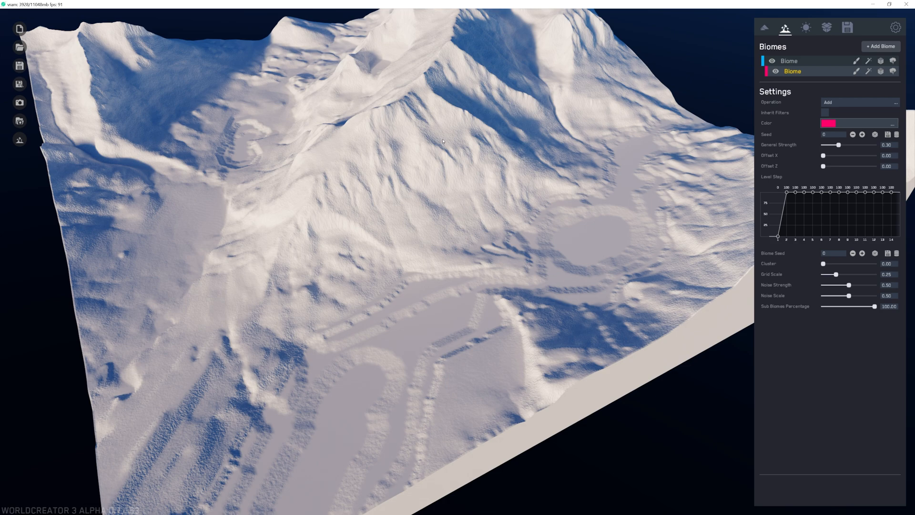
Examine the second basin's deepened oval and the far channel leading up to the pass.
scroll(434, 116, up, 2)
middle_drag(477, 228, 464, 176)
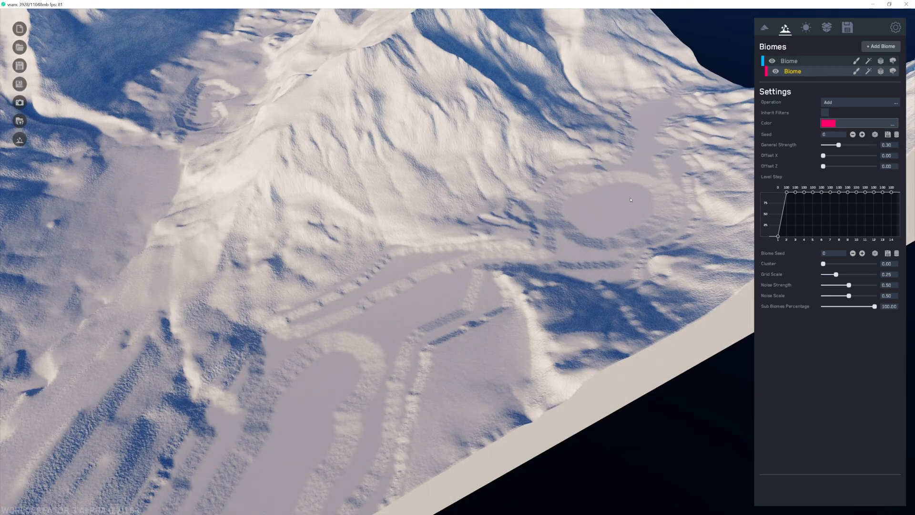
middle_drag(631, 199, 453, 196)
scroll(450, 199, up, 3)
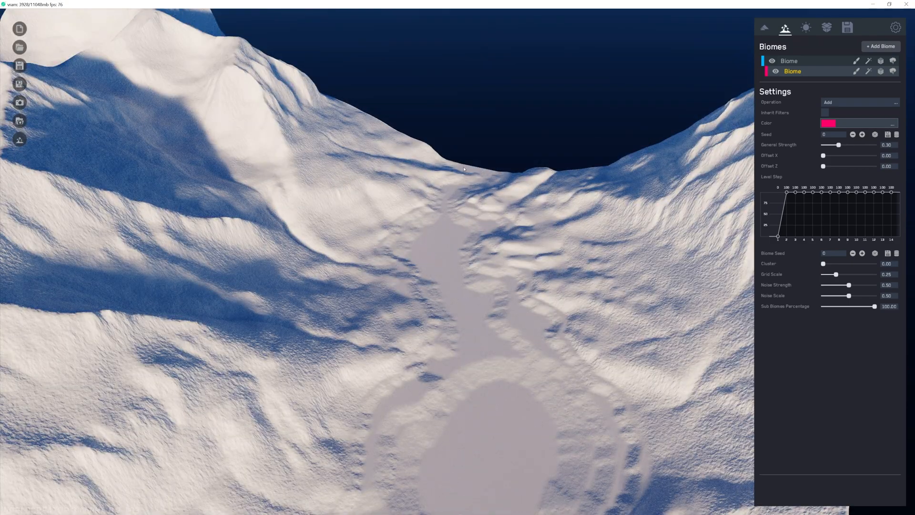
scroll(432, 255, down, 3)
middle_drag(432, 255, 485, 216)
scroll(466, 230, down, 3)
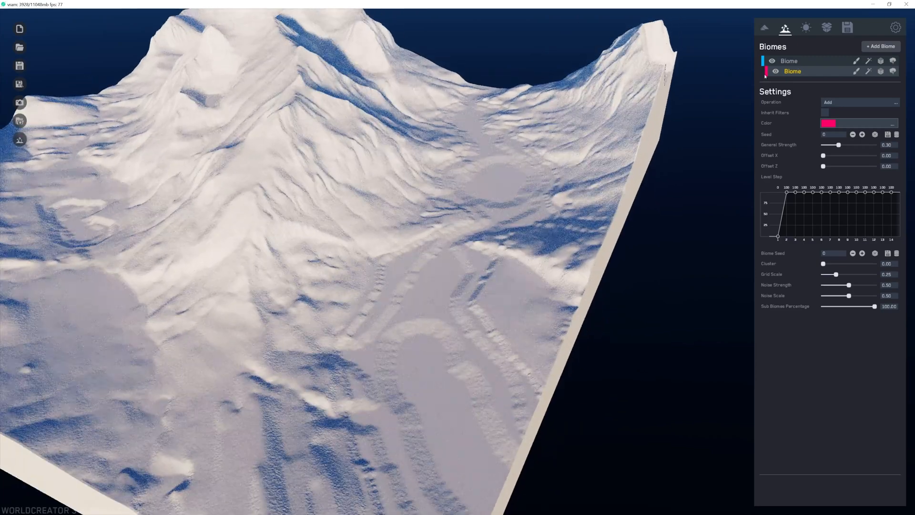
Enable the water surface in the scene settings and set the water clarity to 0.00.
click(806, 27)
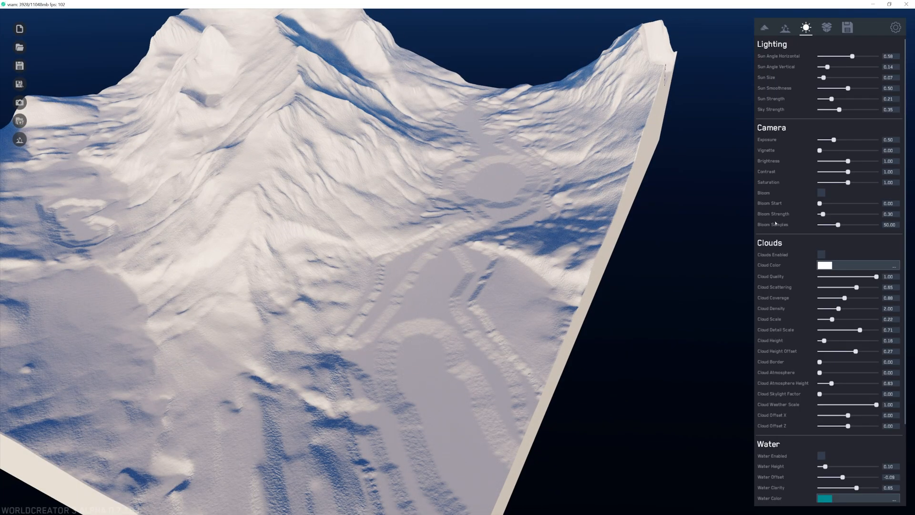
scroll(775, 223, down, 3)
click(821, 375)
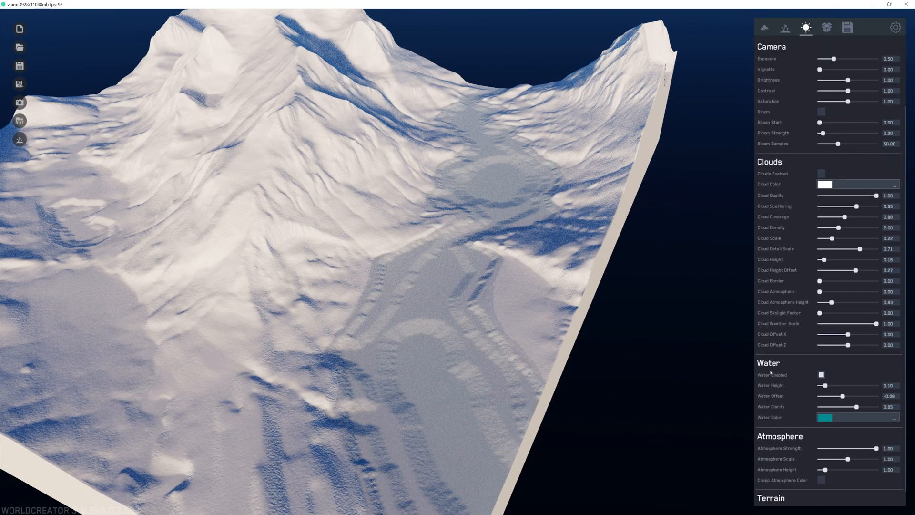
drag(852, 407, 816, 408)
Review the water-filled basins and their shorelines from the near corner and from the far end of the valley.
middle_drag(516, 357, 501, 281)
scroll(499, 282, up, 3)
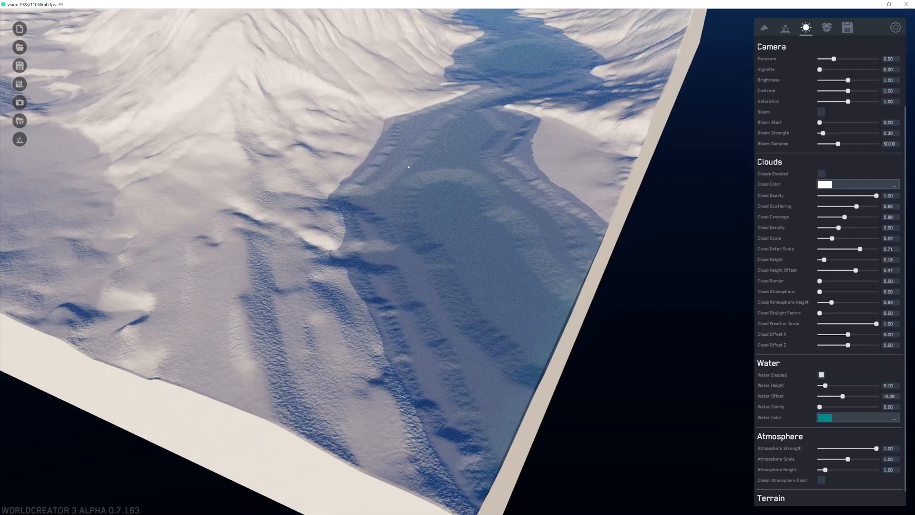
middle_drag(480, 236, 471, 350)
middle_drag(533, 119, 548, 246)
right_drag(548, 246, 429, 172)
scroll(295, 119, up, 3)
scroll(295, 119, up, 3)
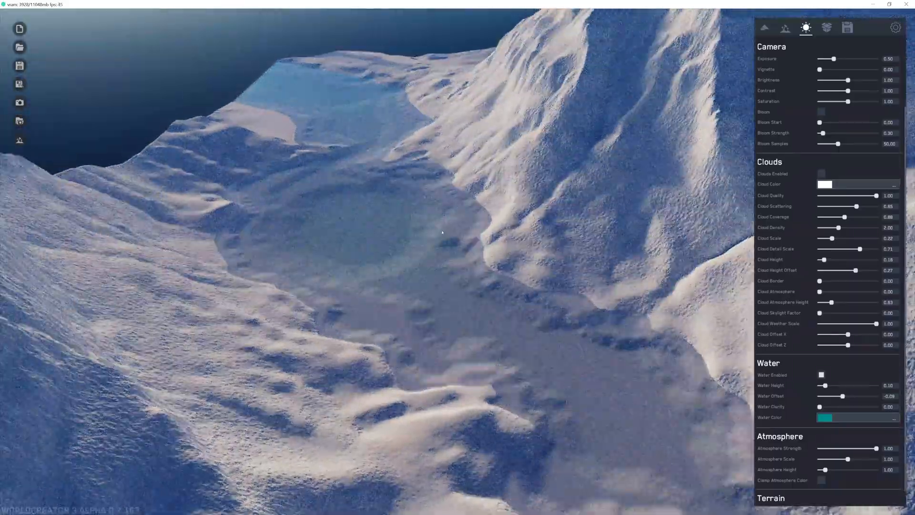
middle_drag(465, 172, 368, 199)
scroll(486, 252, down, 3)
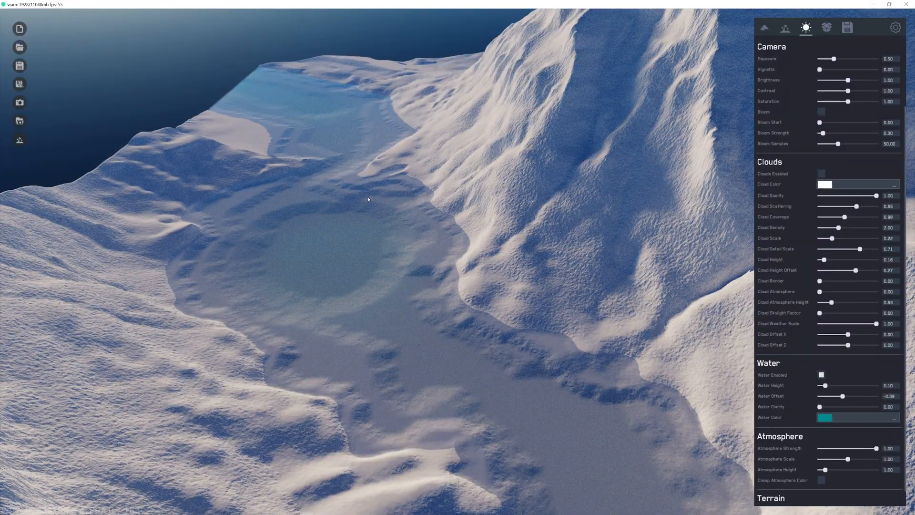
scroll(366, 196, down, 4)
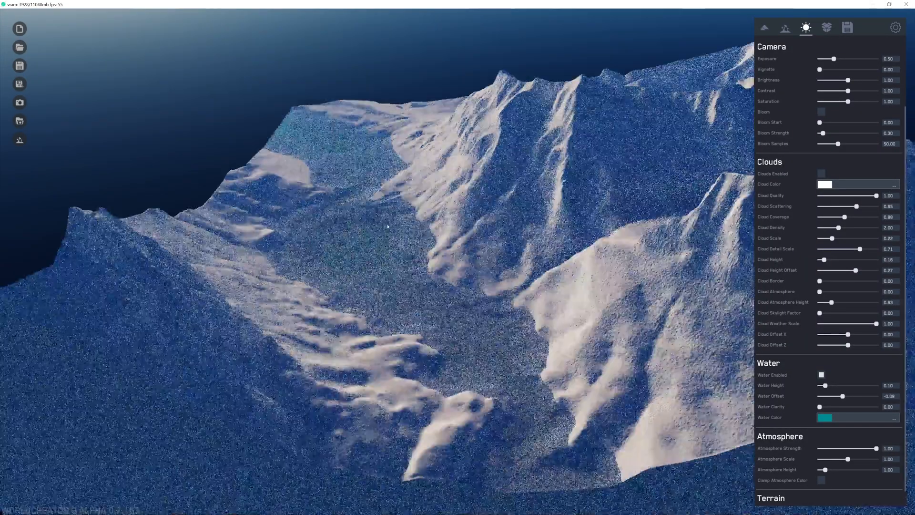
Inspect the water-filled basins, the narrows between them and the mountain slopes beside the valley.
right_drag(366, 196, 409, 247)
scroll(380, 242, up, 2)
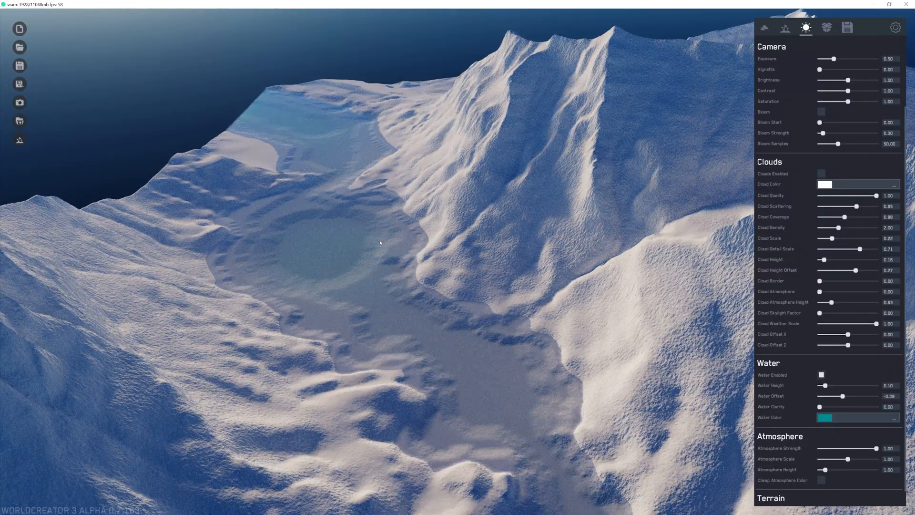
scroll(338, 235, down, 4)
middle_drag(338, 235, 294, 175)
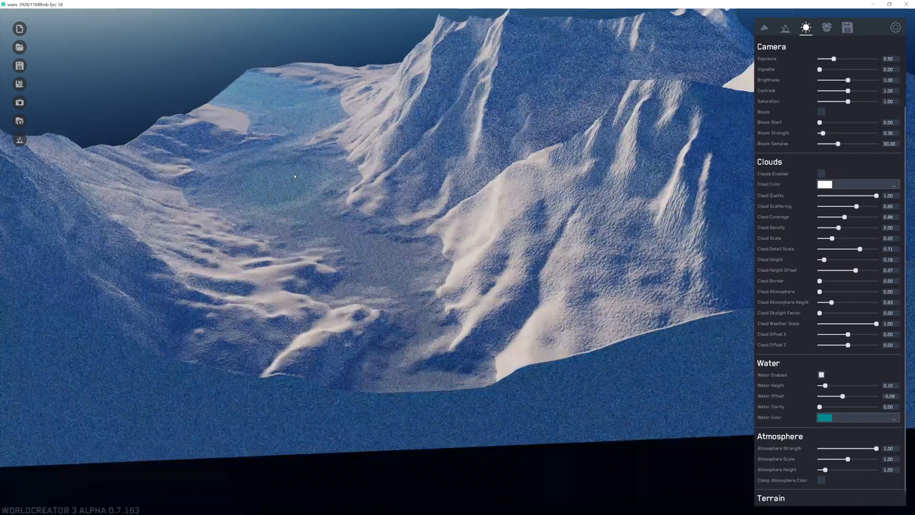
scroll(301, 179, up, 3)
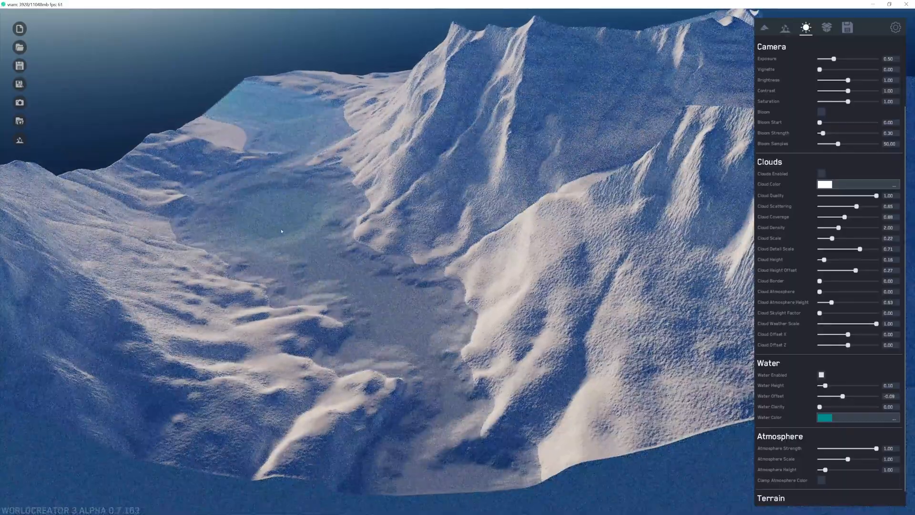
middle_drag(282, 231, 418, 335)
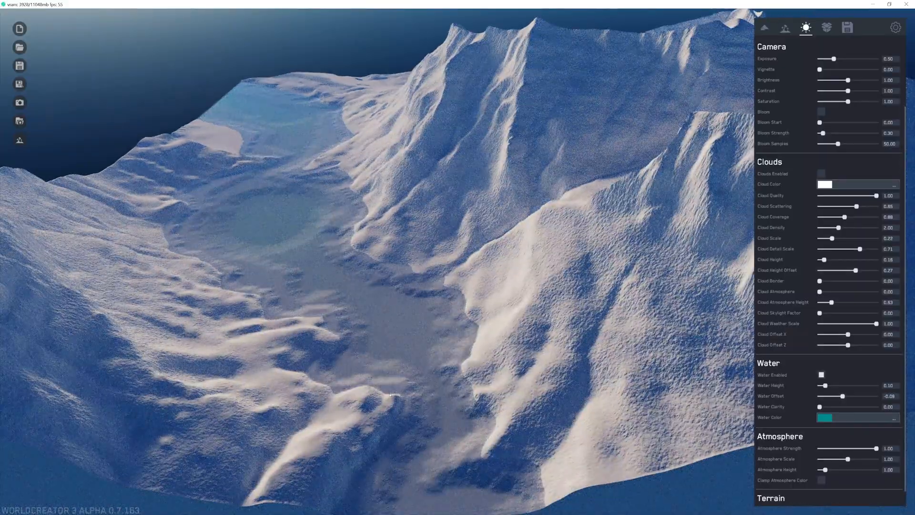
middle_drag(235, 211, 488, 202)
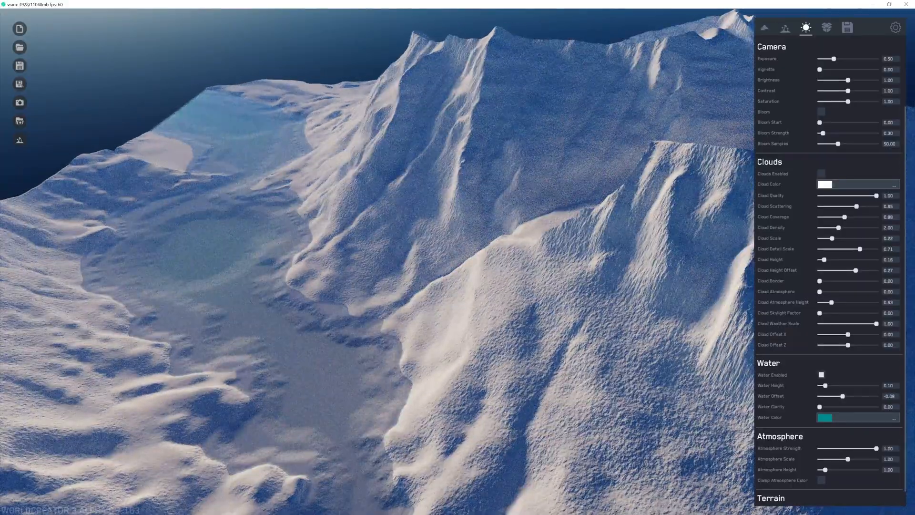
middle_drag(420, 372, 434, 374)
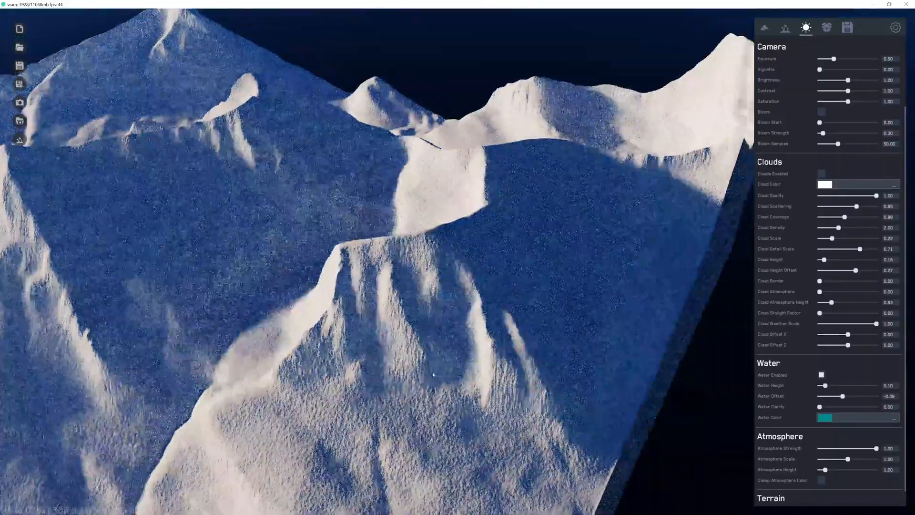
Examine the whole terrain from a wide overview, including the main peak and the chain of lake basins.
scroll(433, 375, down, 5)
middle_drag(229, 381, 487, 300)
scroll(414, 342, up, 3)
scroll(403, 317, up, 2)
scroll(403, 317, up, 2)
scroll(463, 264, up, 2)
scroll(488, 300, down, 4)
scroll(487, 301, up, 5)
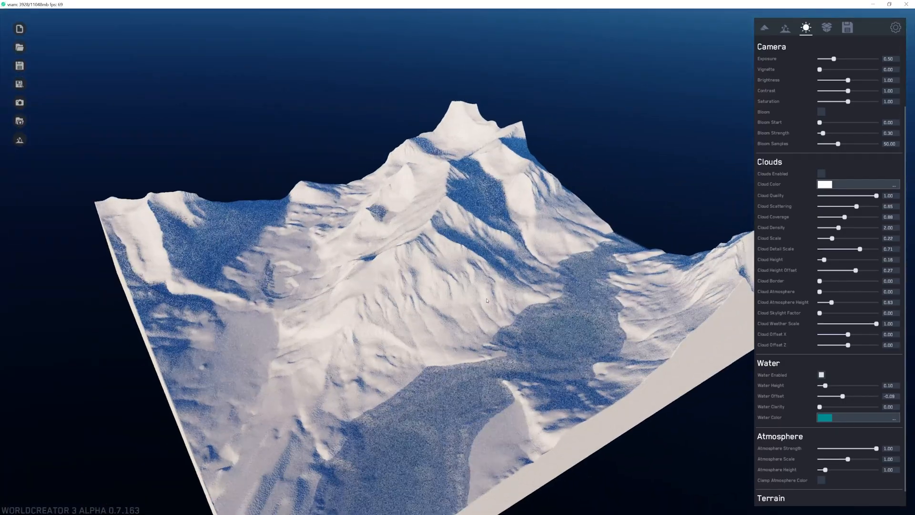
Open the biome settings and show the biome color overlay on the terrain.
click(785, 28)
scroll(507, 314, up, 1)
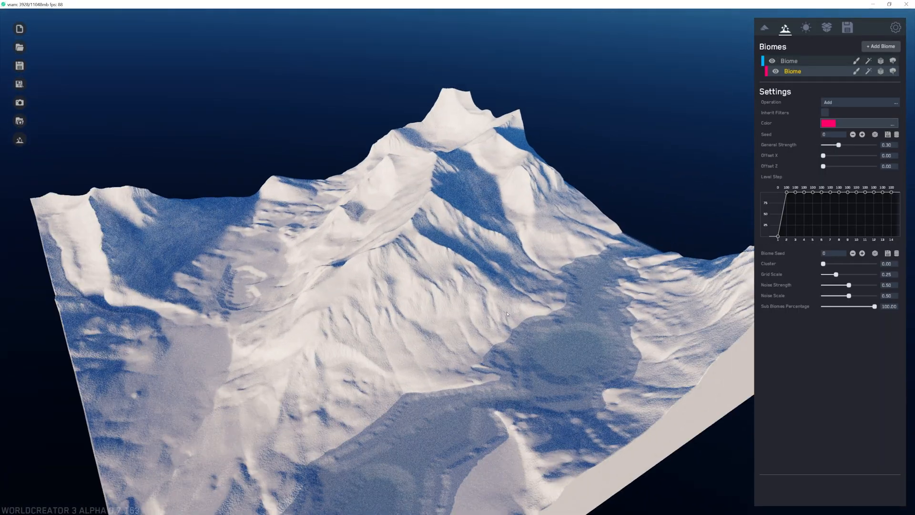
middle_drag(507, 314, 699, 90)
scroll(547, 266, up, 1)
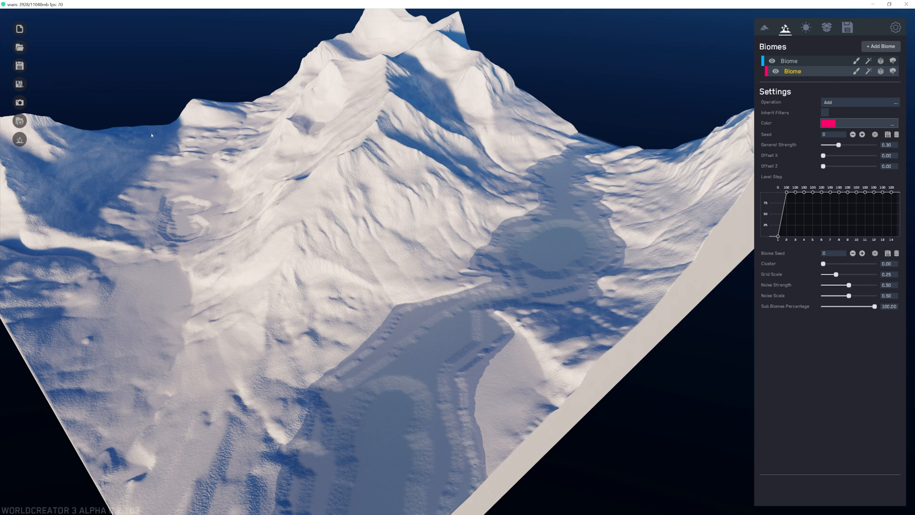
click(23, 139)
middle_drag(441, 210, 503, 212)
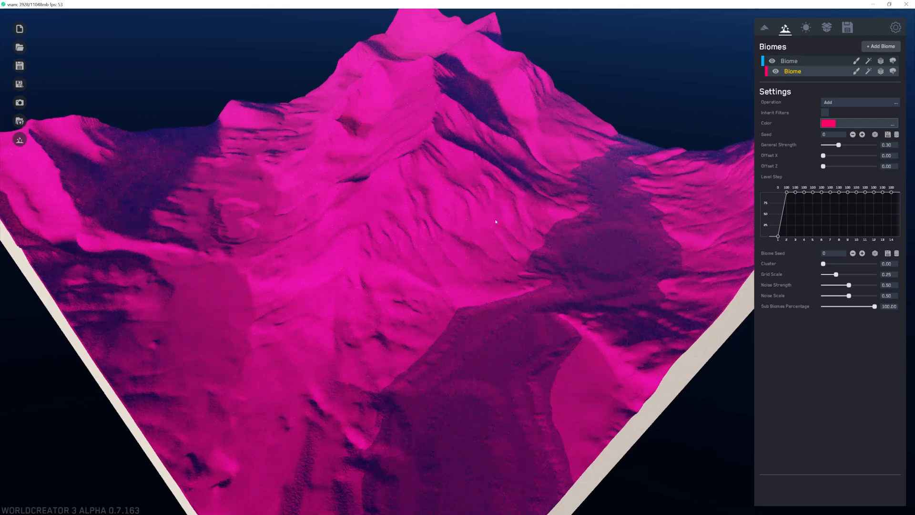
Add a green biome and move it out of the pink biome so both sit directly under the parent biome.
click(877, 46)
mouse_move(811, 76)
mouse_down()
mouse_move(806, 94)
mouse_move(806, 65)
mouse_move(805, 88)
mouse_up()
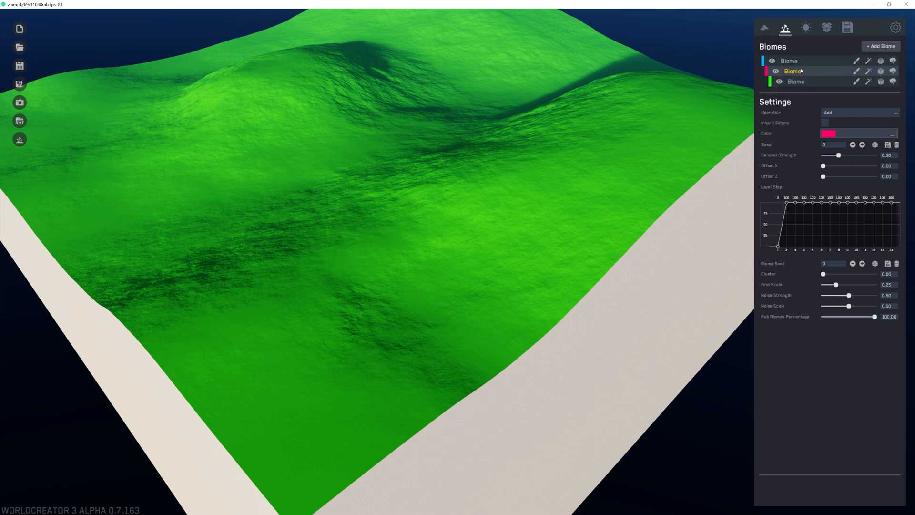
click(793, 82)
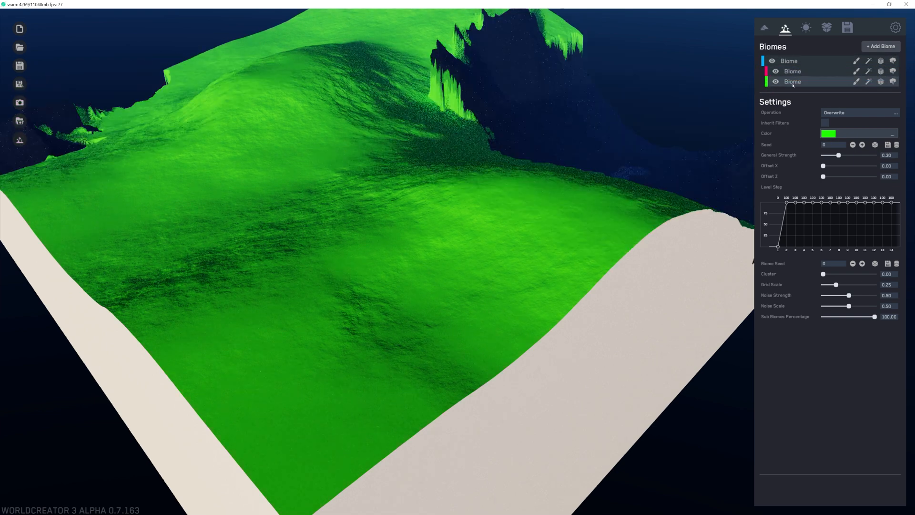
scroll(574, 116, up, 3)
middle_drag(575, 117, 496, 167)
scroll(496, 167, down, 2)
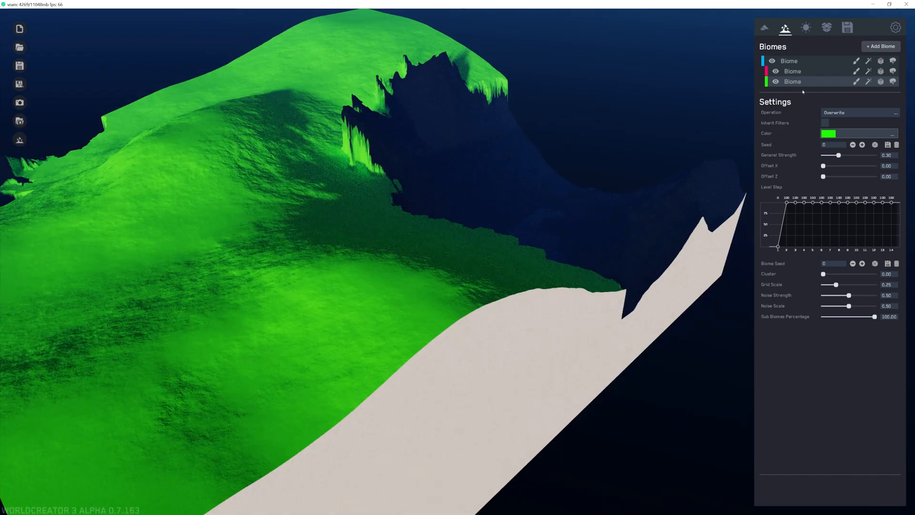
Set the green biome's operation to None.
click(840, 113)
scroll(608, 202, down, 3)
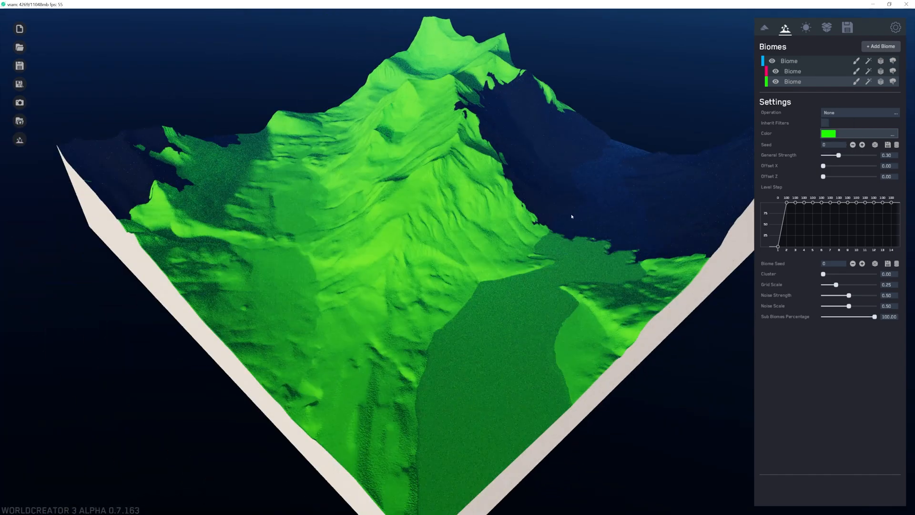
drag(572, 217, 534, 210)
middle_drag(619, 214, 546, 204)
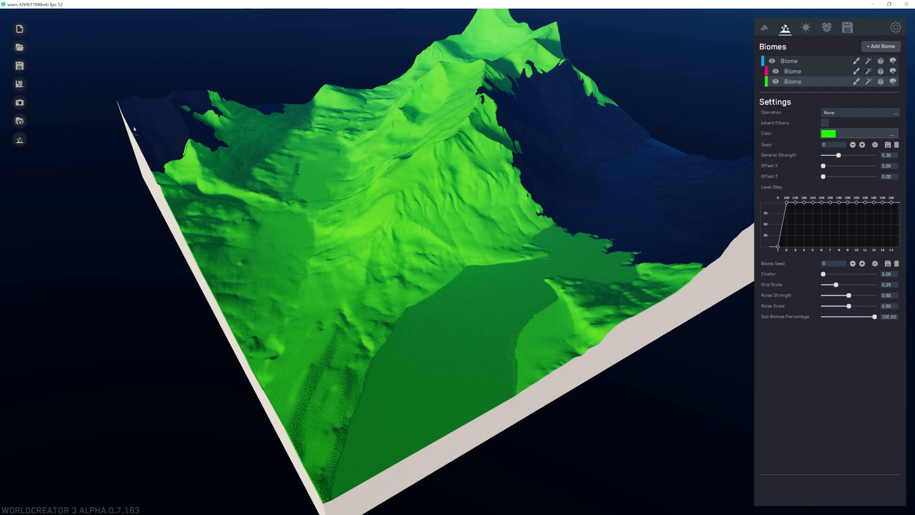
Compare the areas covered by the parent, pink and green biomes by selecting each in turn.
click(800, 62)
middle_drag(598, 155, 561, 172)
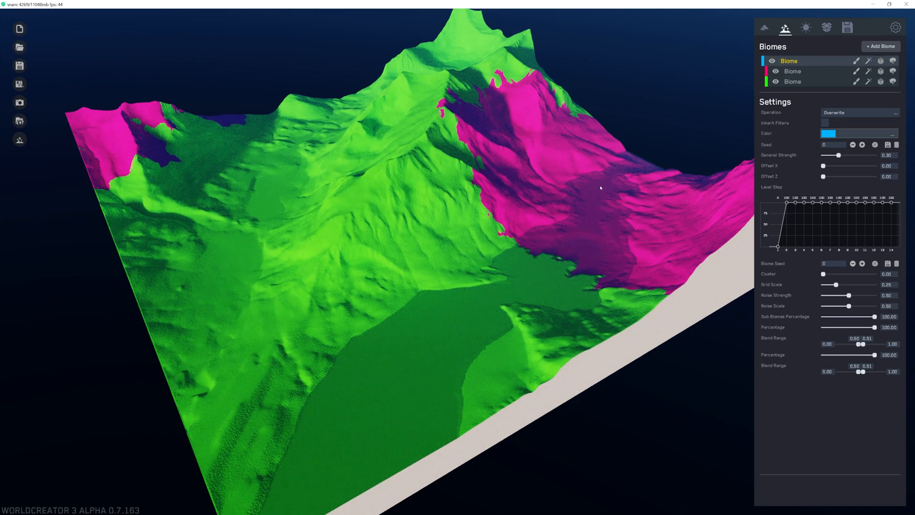
click(795, 73)
click(797, 82)
click(799, 72)
click(799, 82)
click(801, 72)
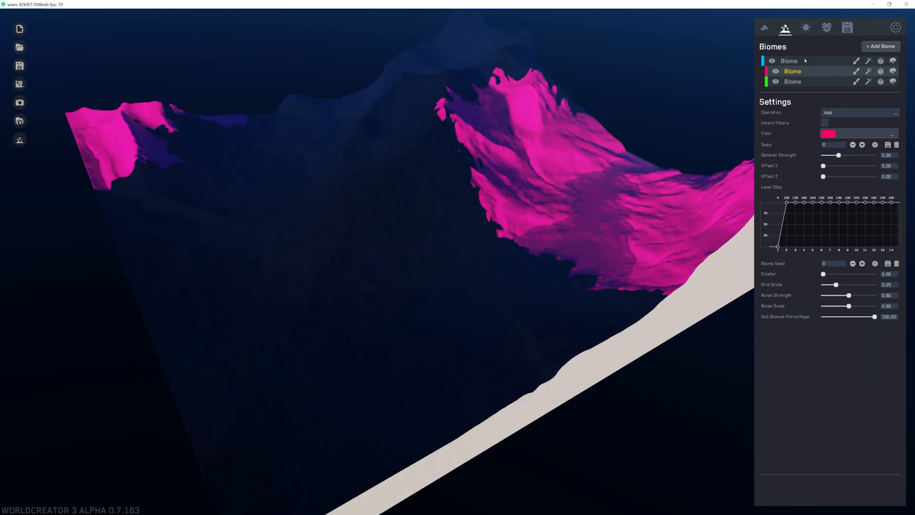
click(806, 61)
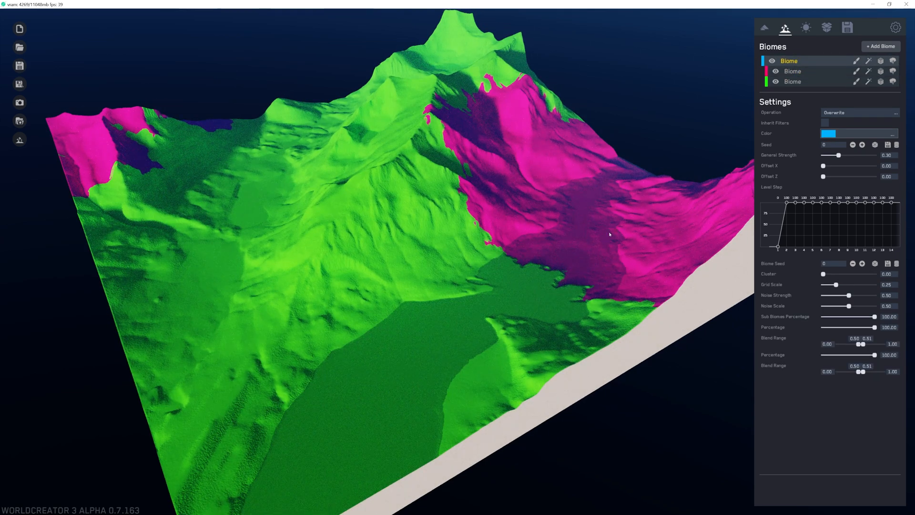
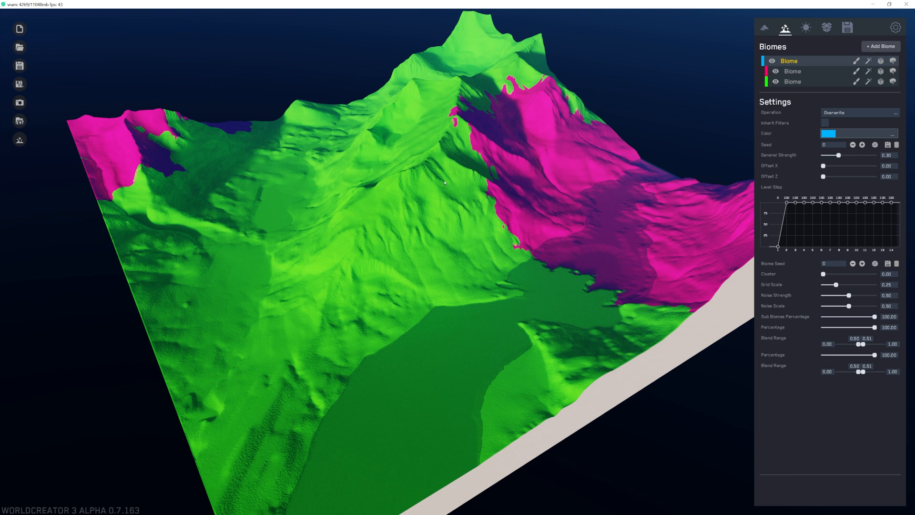
click(806, 71)
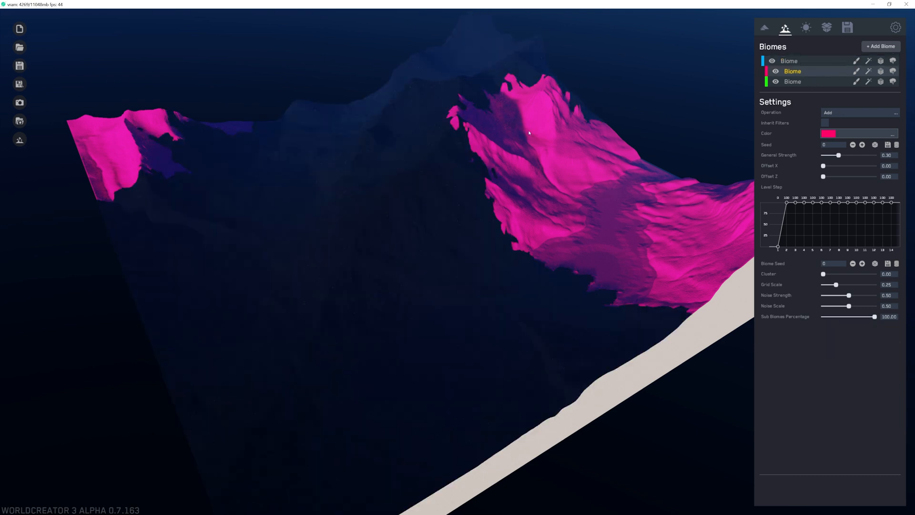
drag(529, 133, 381, 100)
click(811, 81)
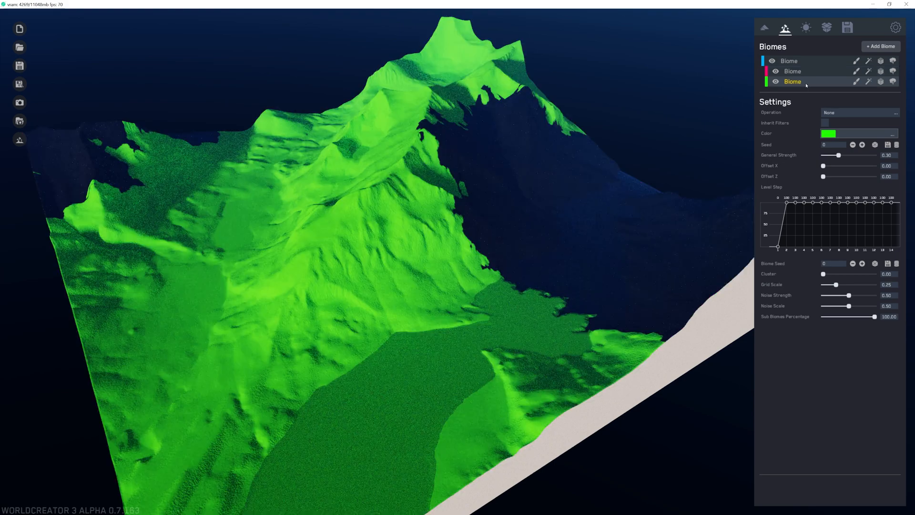
click(813, 72)
click(800, 63)
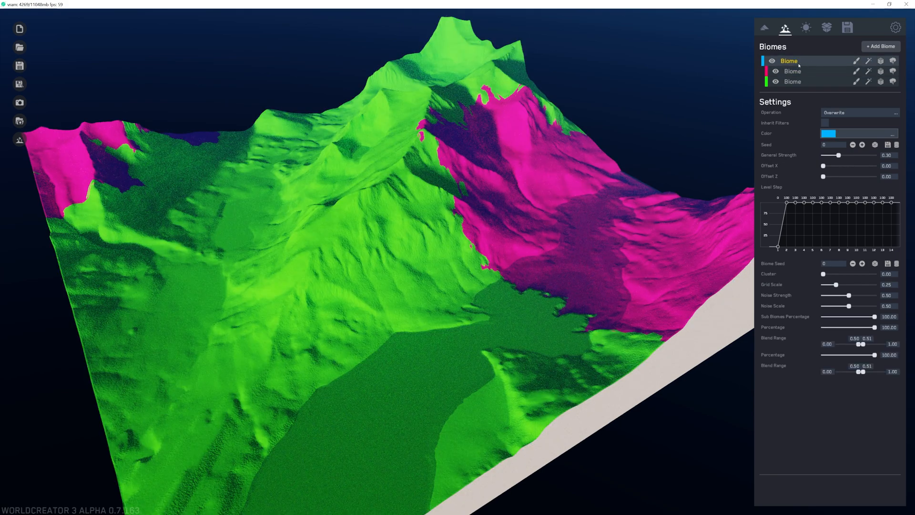
Hide the biome color overlay and inspect the valley where the two child biomes meet.
click(20, 140)
middle_drag(382, 214, 442, 175)
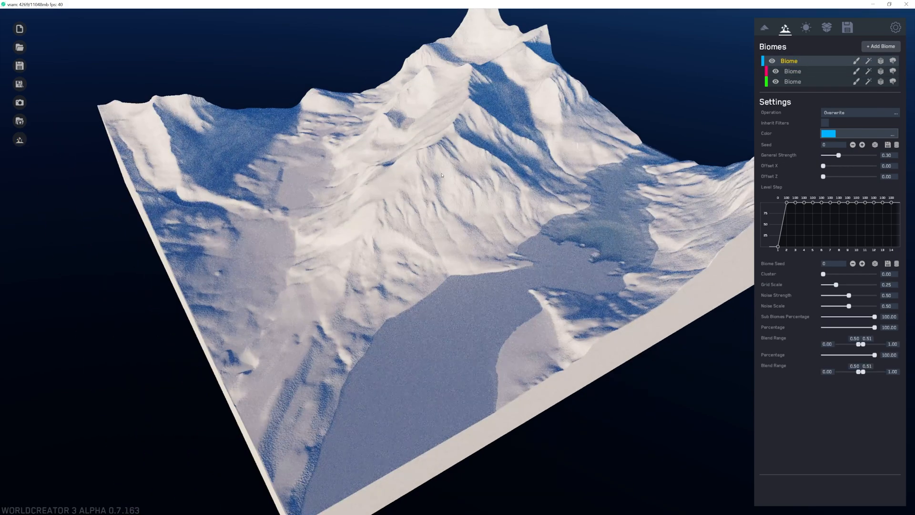
middle_drag(419, 146, 425, 166)
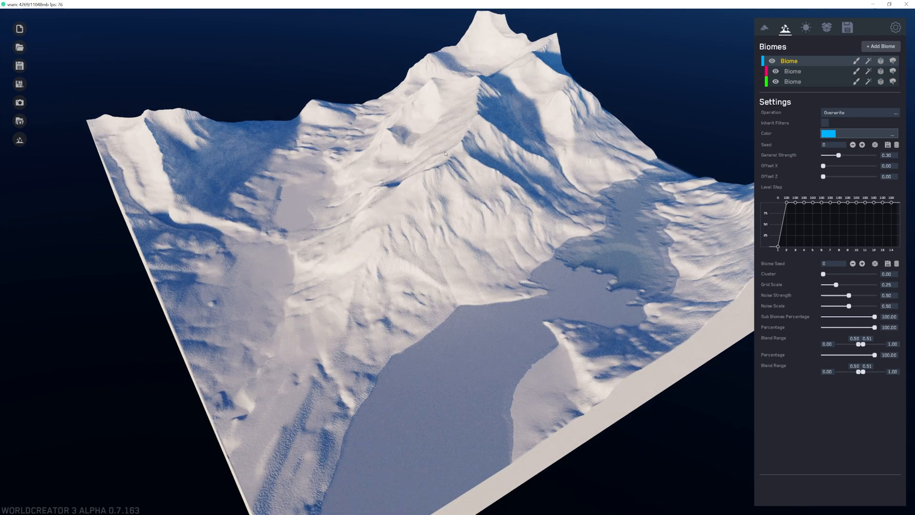
middle_drag(467, 157, 562, 200)
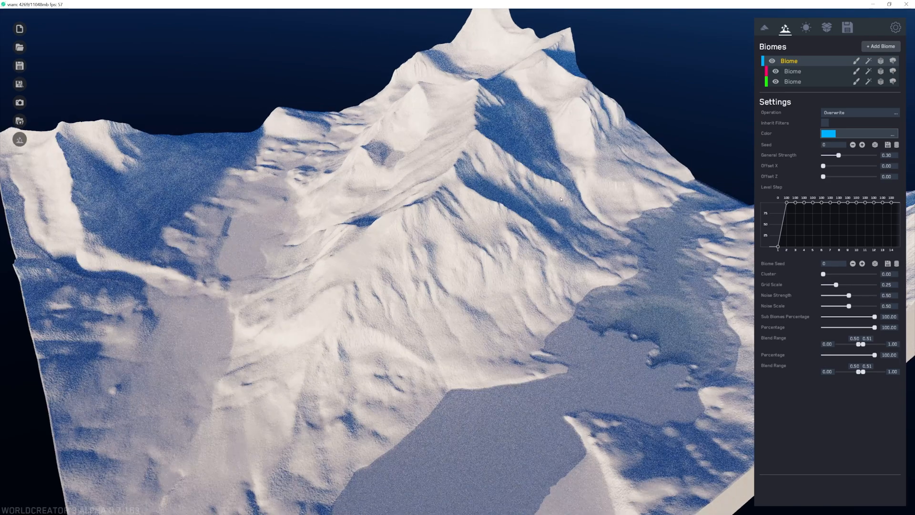
middle_drag(480, 236, 483, 323)
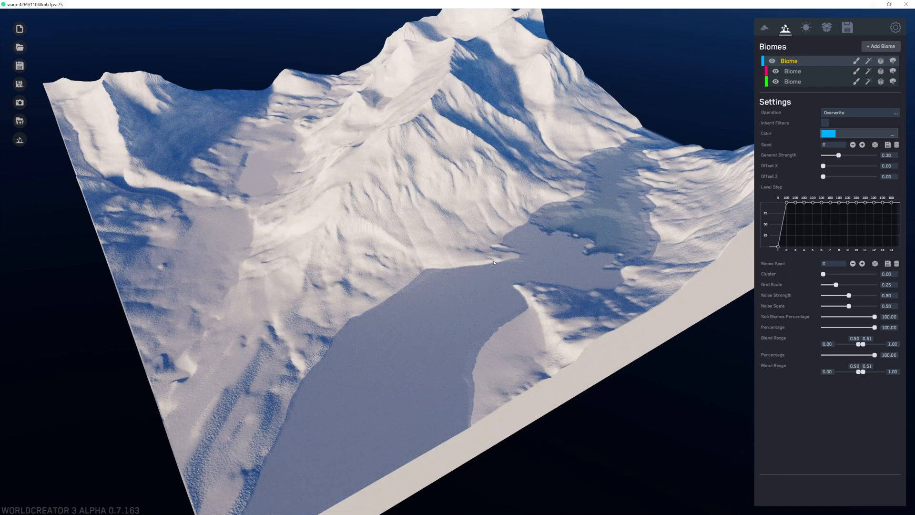
Switch to the Google Maps browser window and display the Saint Mary Lake area as 3D satellite imagery.
mouse_move(203, 513)
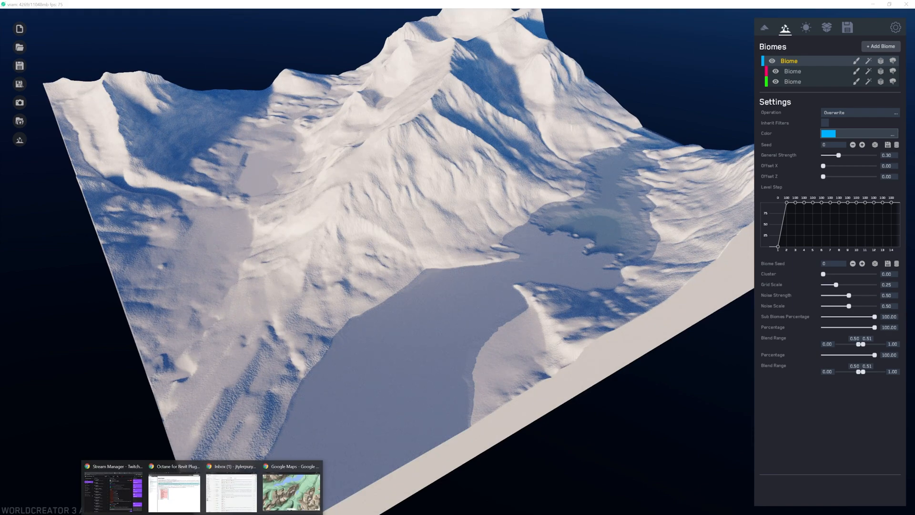
click(291, 488)
scroll(383, 223, down, 4)
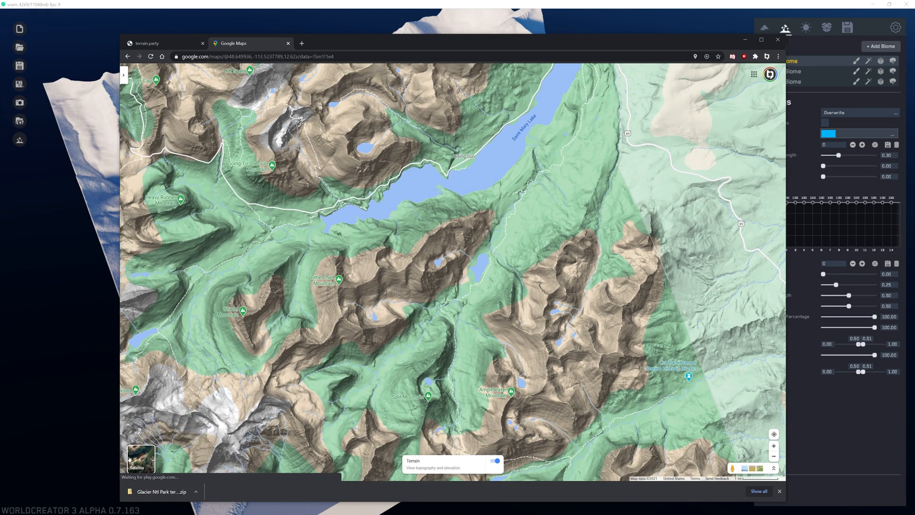
click(141, 458)
click(774, 410)
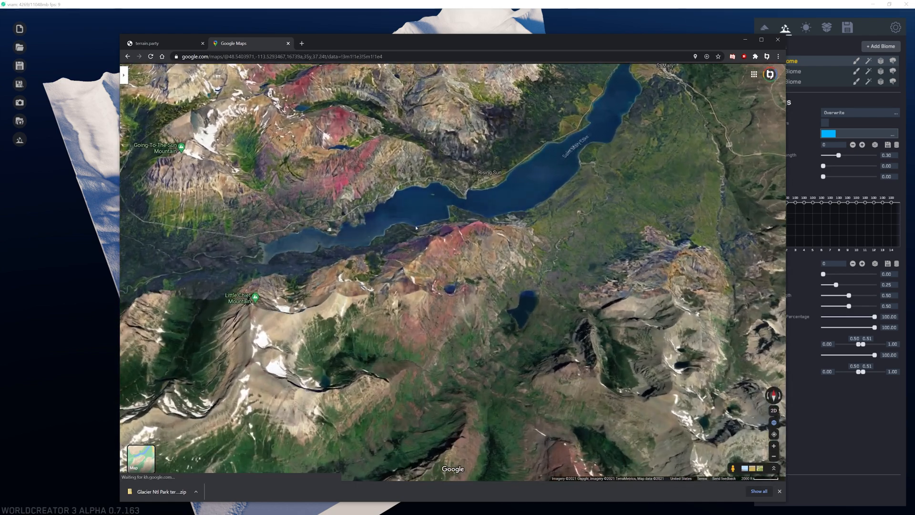
Examine Saint Mary Lake, Red Eagle Lake and the ridge between them in a westward-facing view, close up and farther out.
drag(417, 228, 241, 248)
scroll(489, 266, up, 3)
click(781, 402)
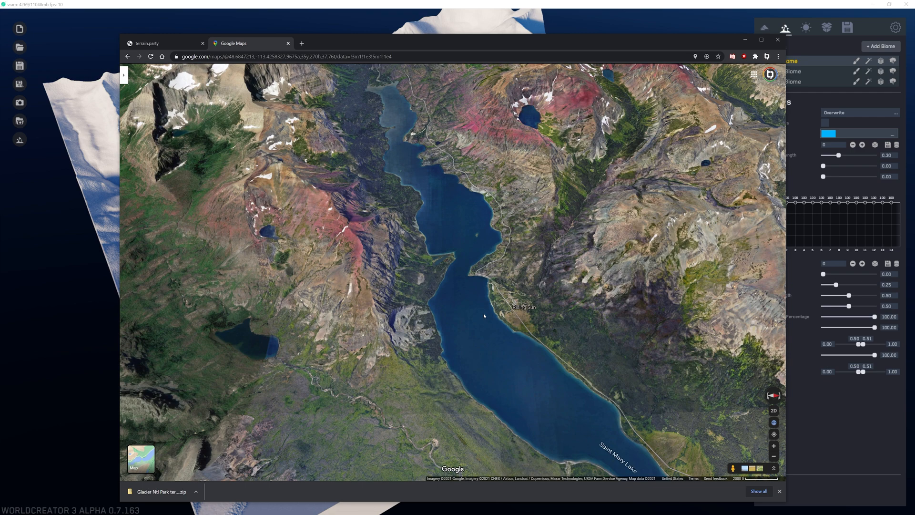
scroll(448, 257, up, 1)
drag(464, 339, 524, 284)
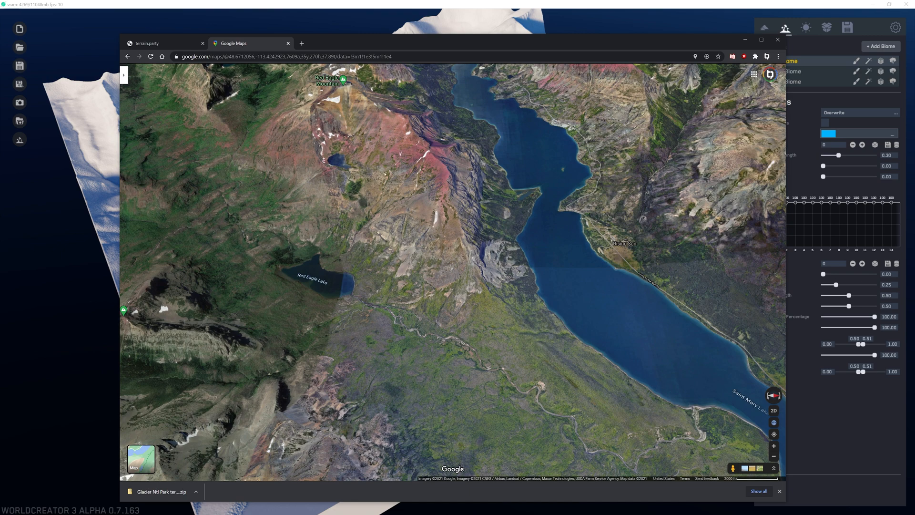
scroll(386, 174, up, 1)
scroll(387, 173, up, 2)
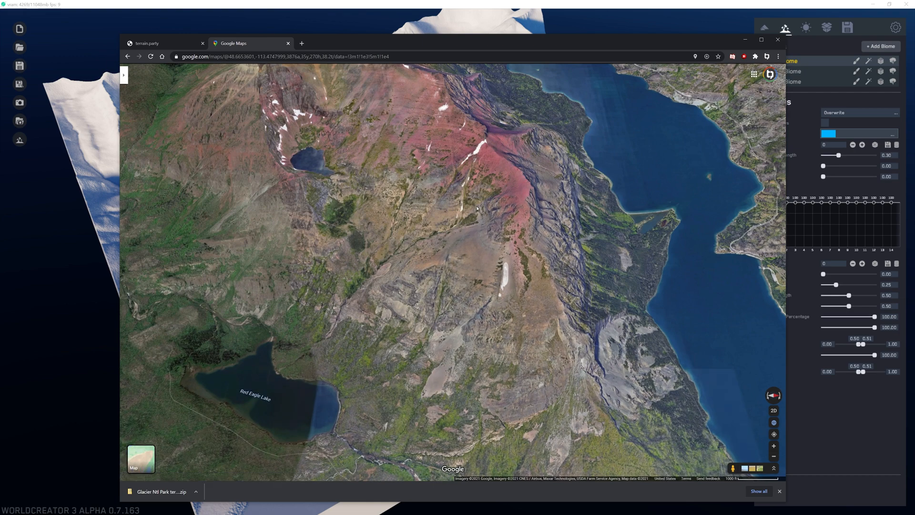
scroll(484, 262, down, 1)
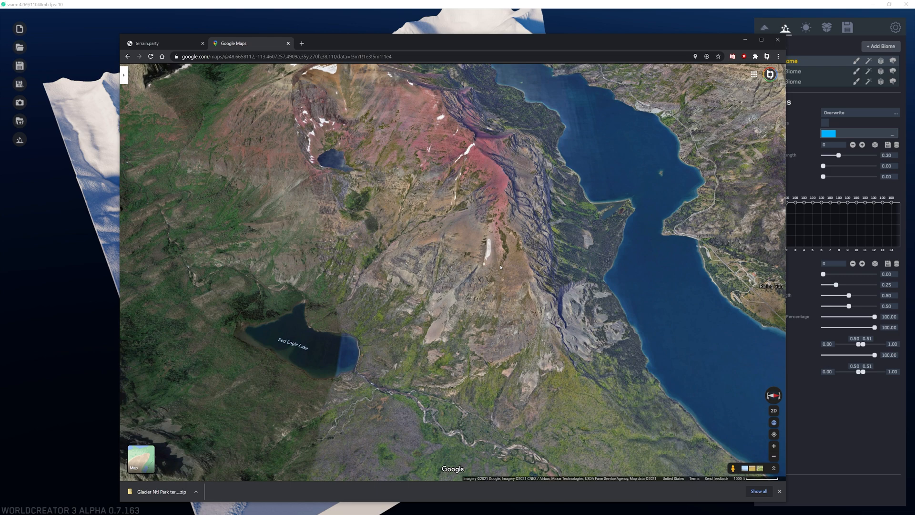
scroll(492, 266, down, 3)
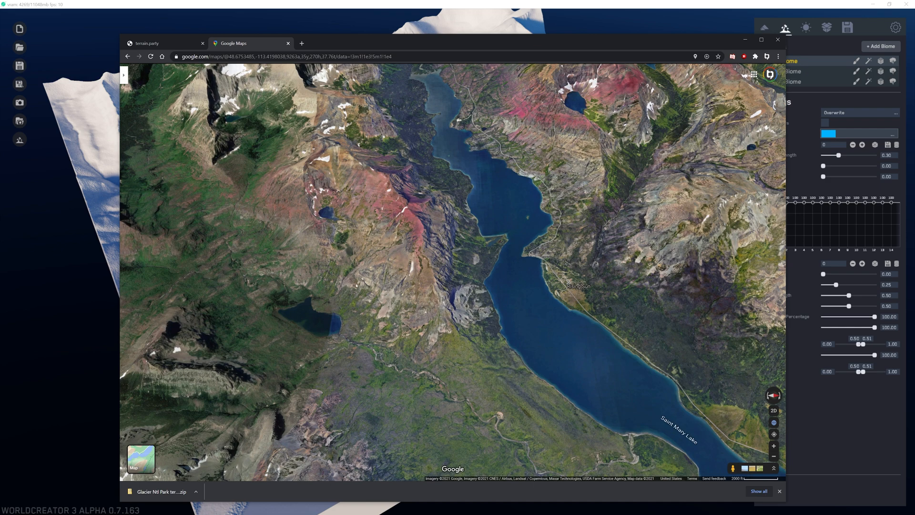
scroll(357, 285, up, 4)
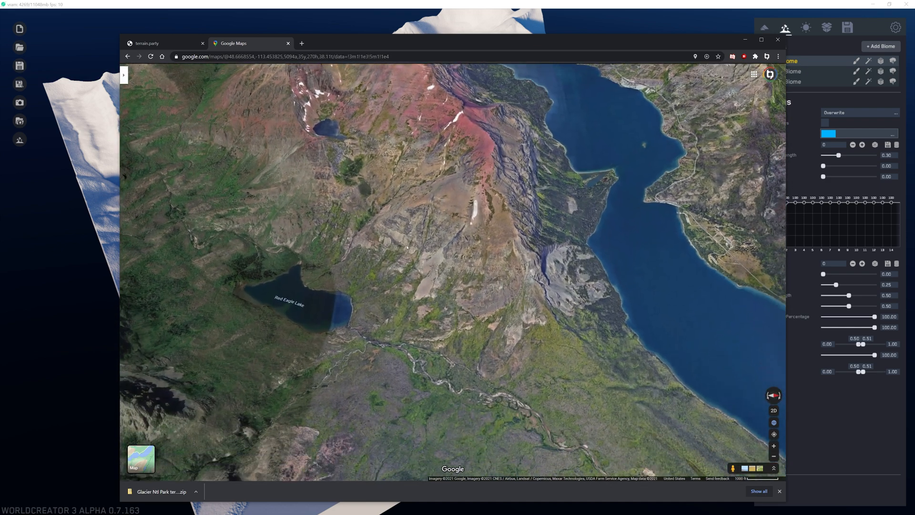
Examine the red ridge and the rocky, forested slopes beside Saint Mary Lake at close and wide range.
scroll(408, 247, up, 4)
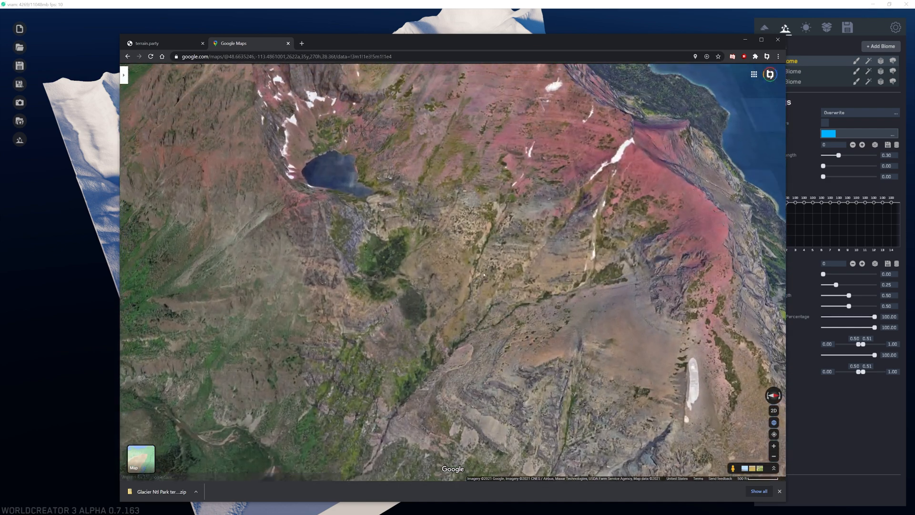
drag(484, 275, 397, 214)
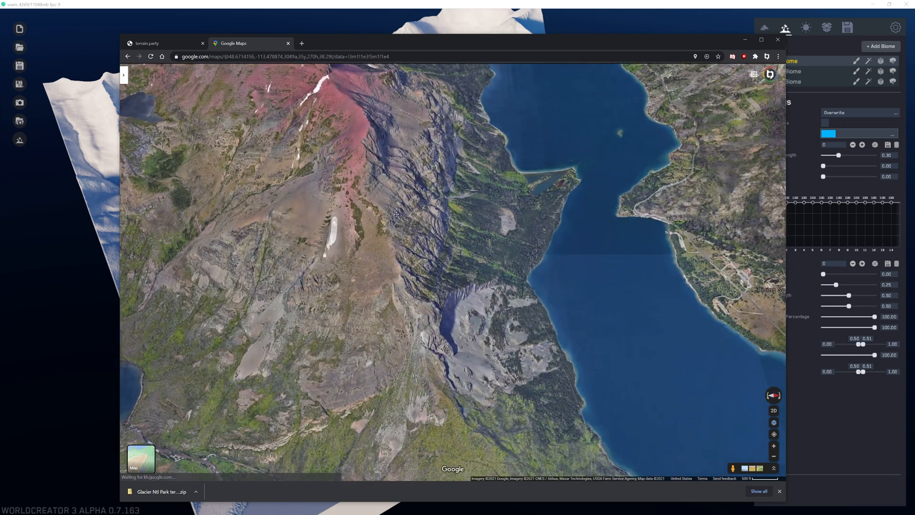
scroll(546, 193, down, 4)
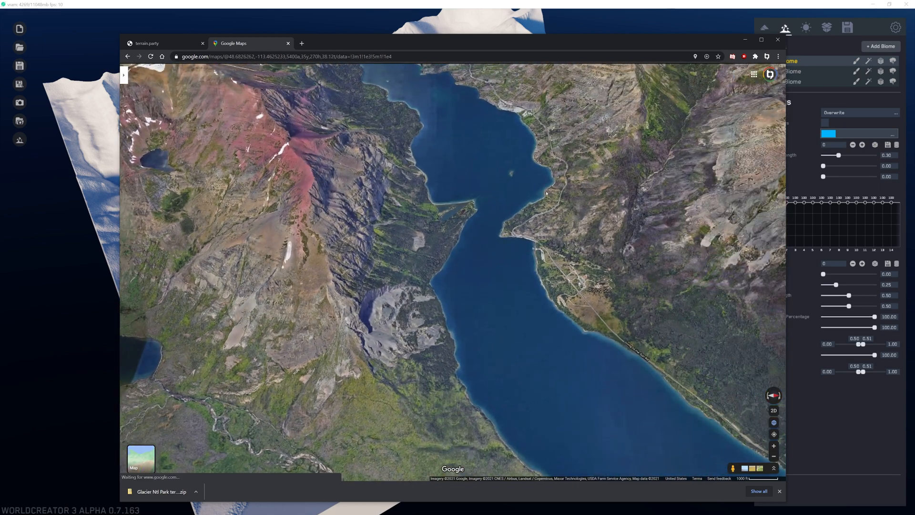
scroll(380, 280, up, 4)
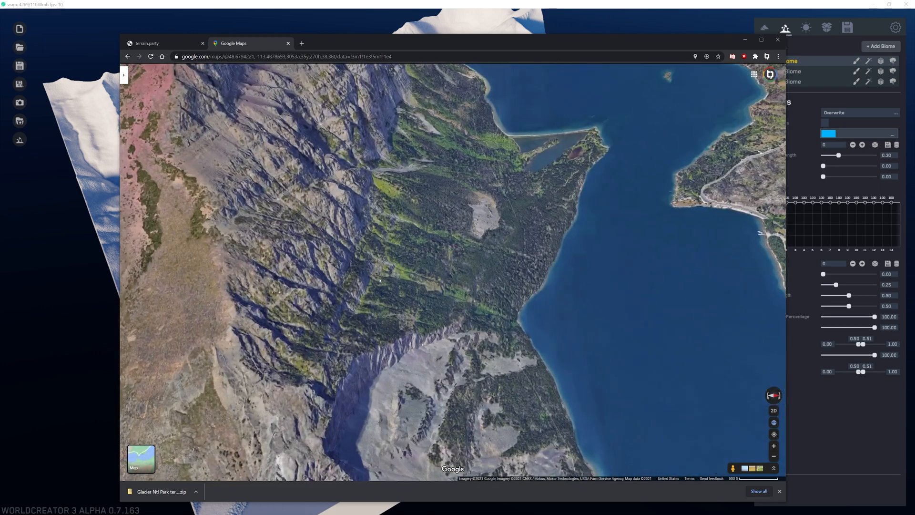
scroll(380, 280, up, 3)
right_click(459, 270)
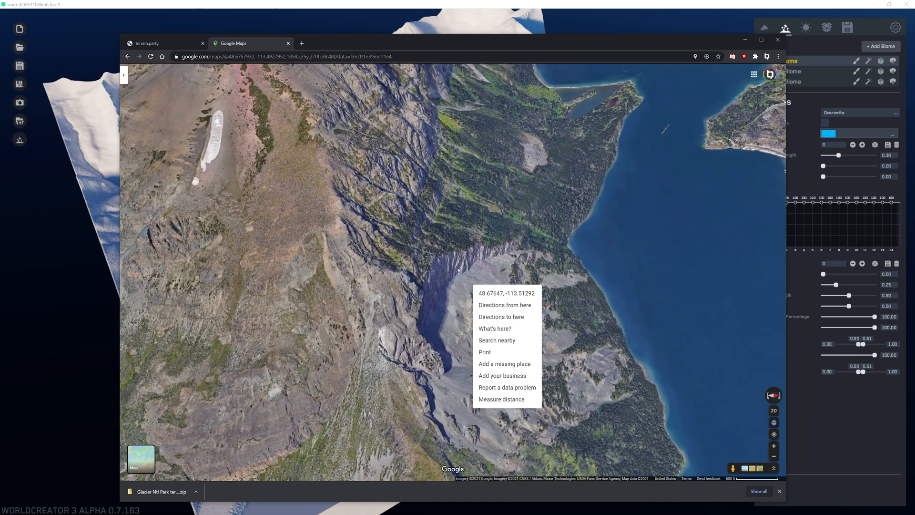
click(433, 270)
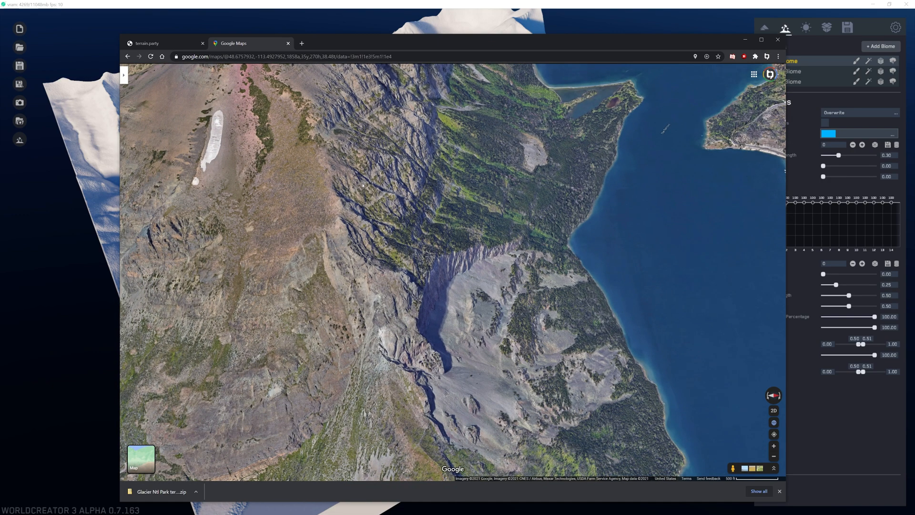
Examine Red Eagle Lake and the streams and slopes around it, close up and from farther out.
drag(363, 185, 465, 178)
drag(367, 172, 725, 163)
drag(210, 348, 461, 241)
scroll(289, 260, down, 2)
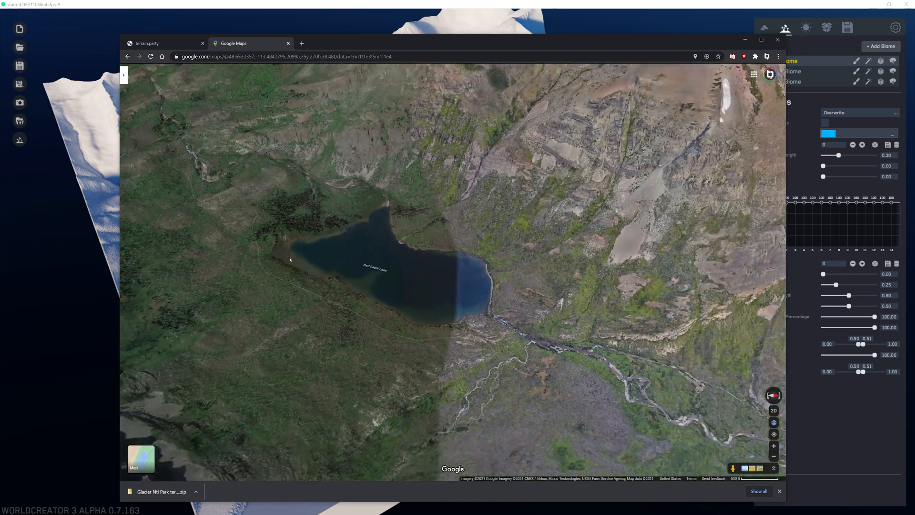
scroll(456, 281, down, 2)
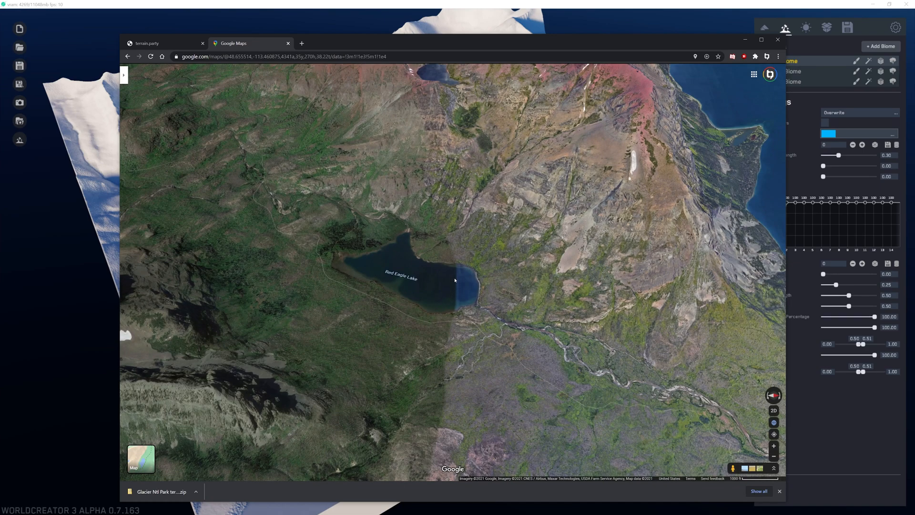
scroll(451, 280, down, 3)
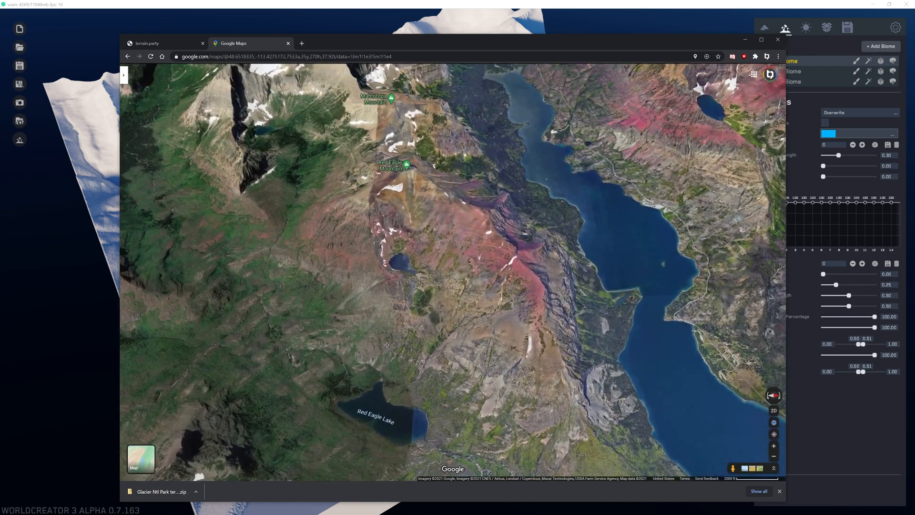
Examine the small cirque lake and cliffs below Little Chief Mountain, then return the map view to Saint Mary Lake.
scroll(417, 245, up, 5)
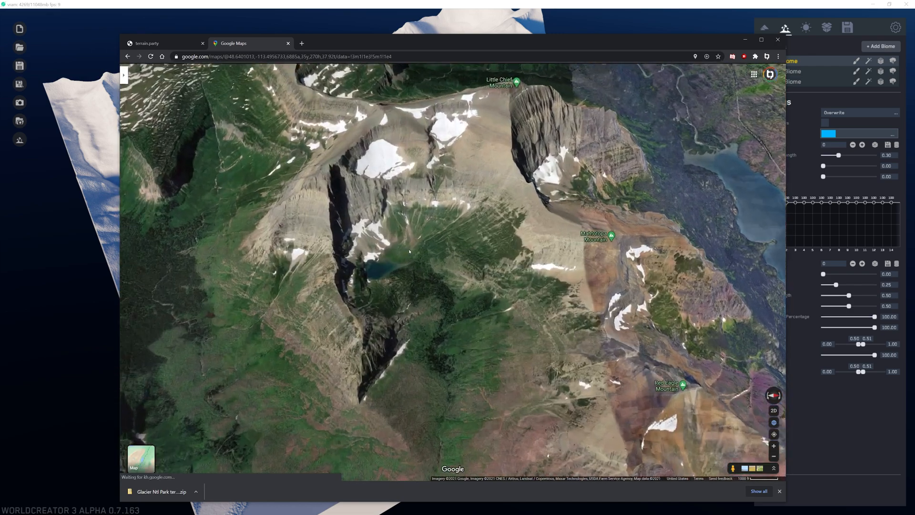
scroll(425, 226, up, 4)
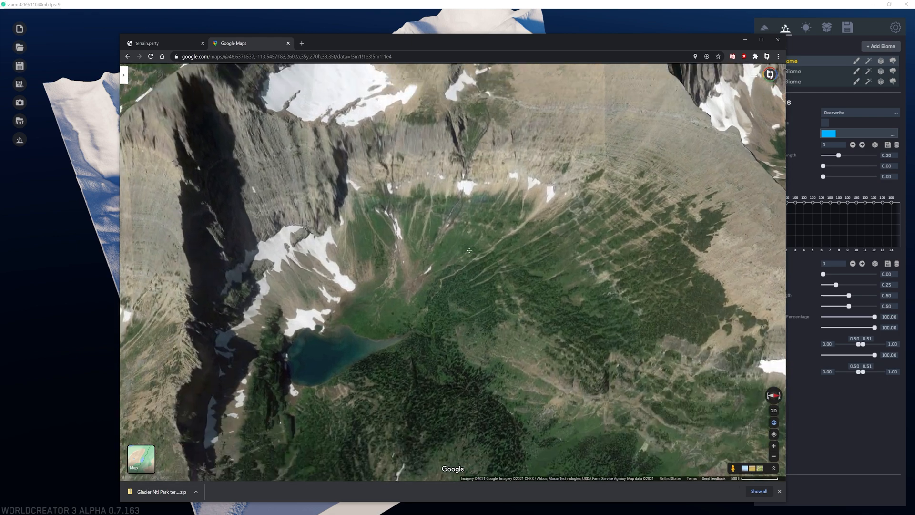
scroll(444, 189, up, 2)
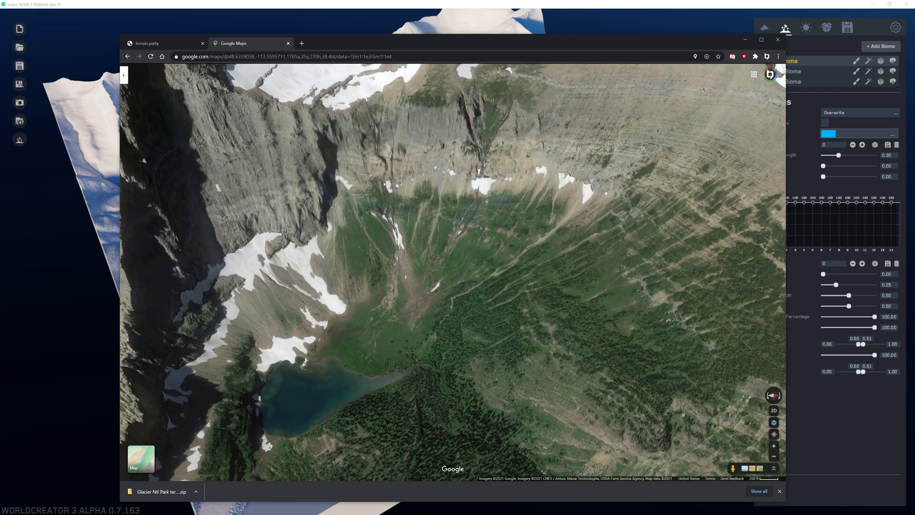
scroll(556, 175, up, 1)
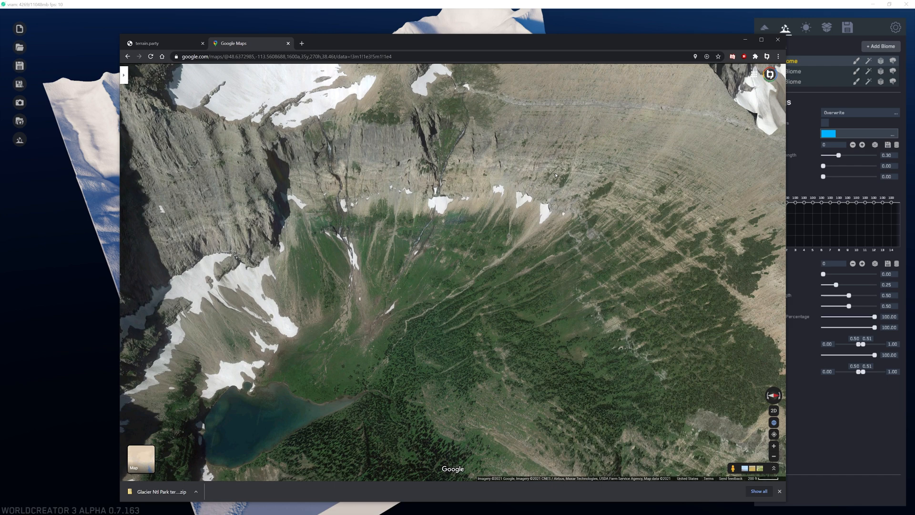
drag(532, 279, 501, 221)
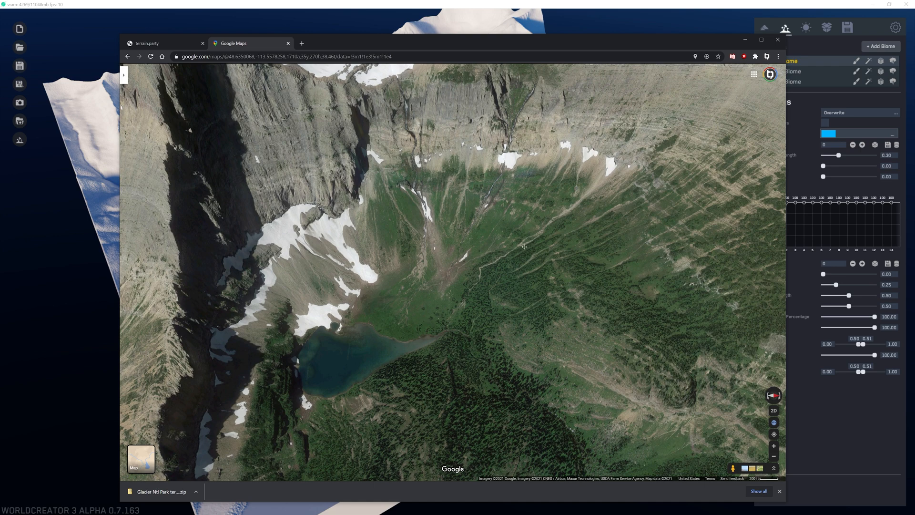
drag(525, 247, 486, 300)
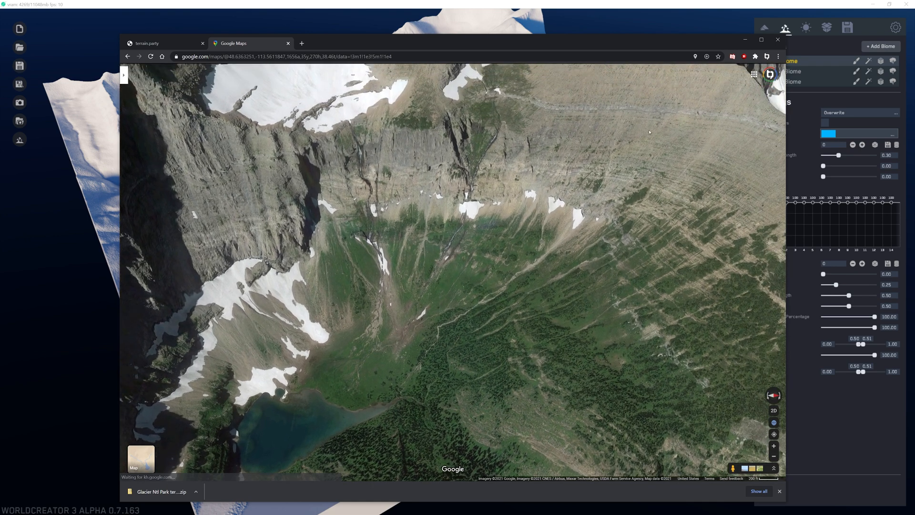
drag(445, 219, 489, 202)
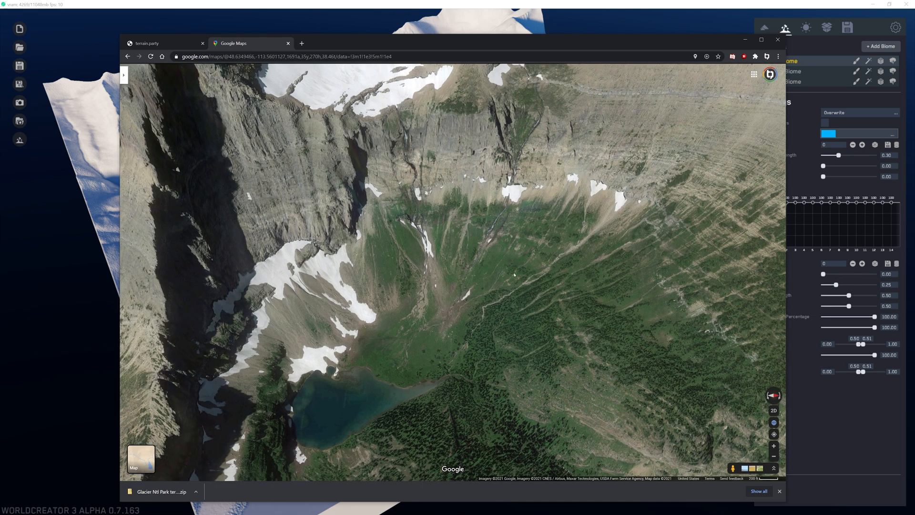
drag(622, 239, 688, 169)
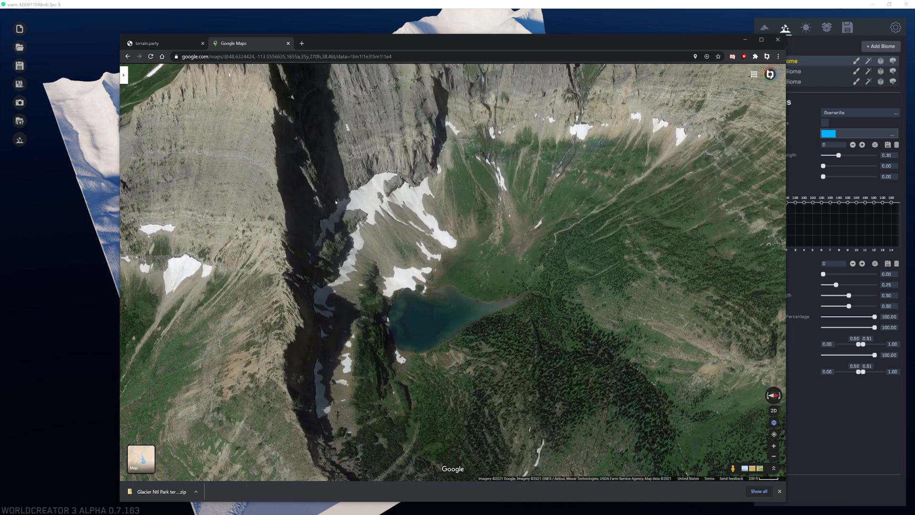
drag(192, 293, 306, 235)
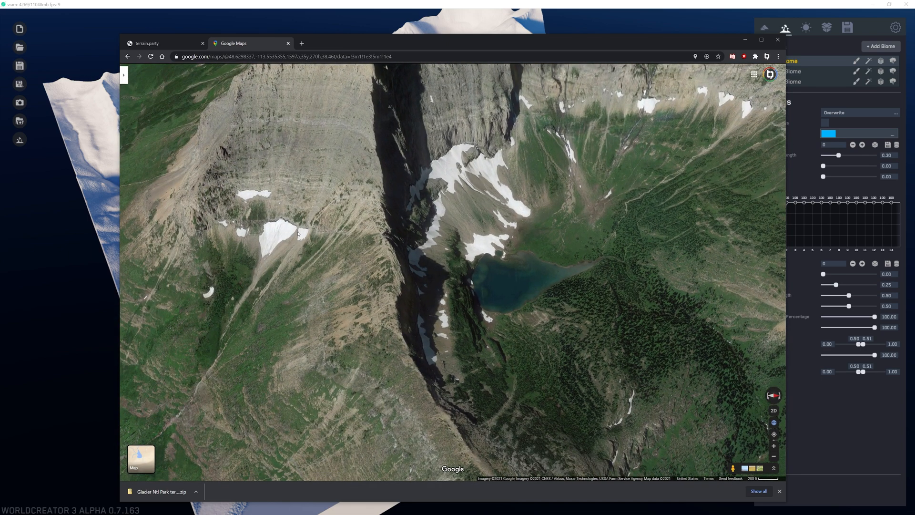
scroll(362, 319, down, 5)
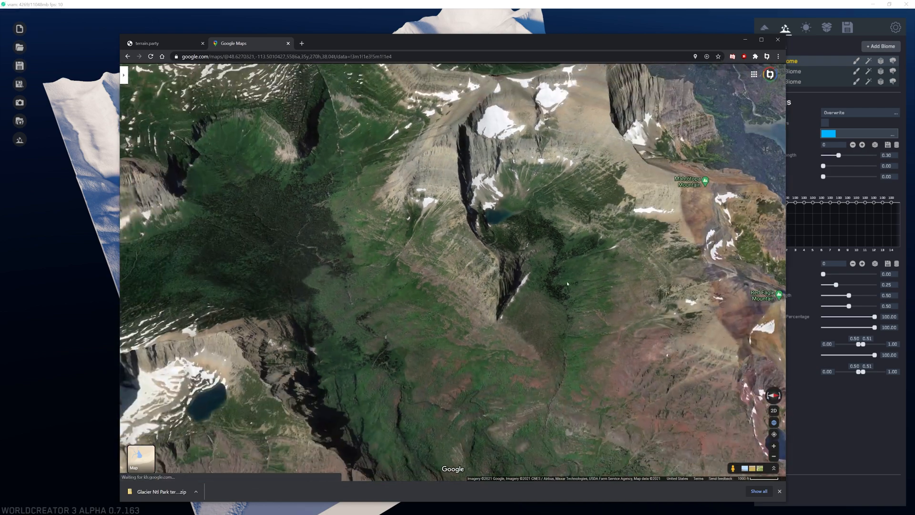
drag(567, 283, 279, 162)
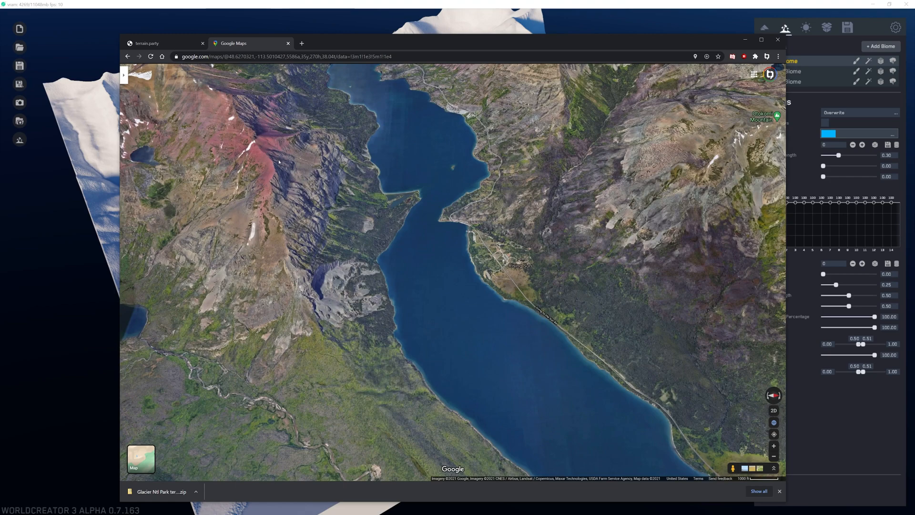
Switch back to World Creator and hide the pink and green child biomes, keeping the lake valley in view.
click(745, 40)
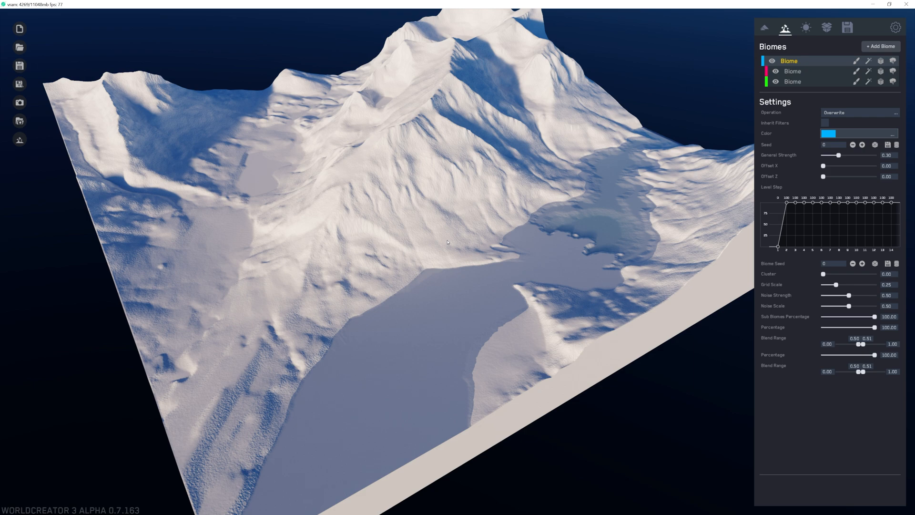
right_drag(413, 103, 570, 208)
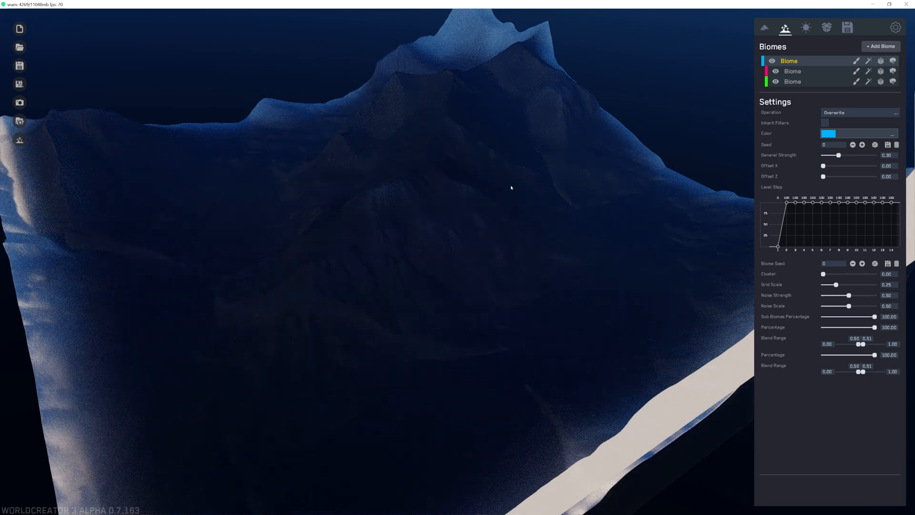
right_drag(511, 188, 562, 141)
scroll(562, 141, up, 2)
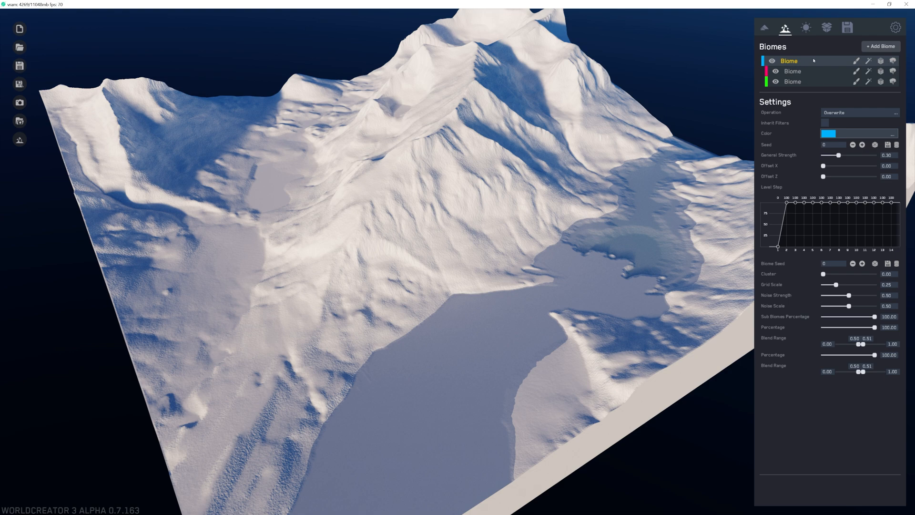
click(776, 72)
click(776, 81)
middle_drag(401, 351, 388, 351)
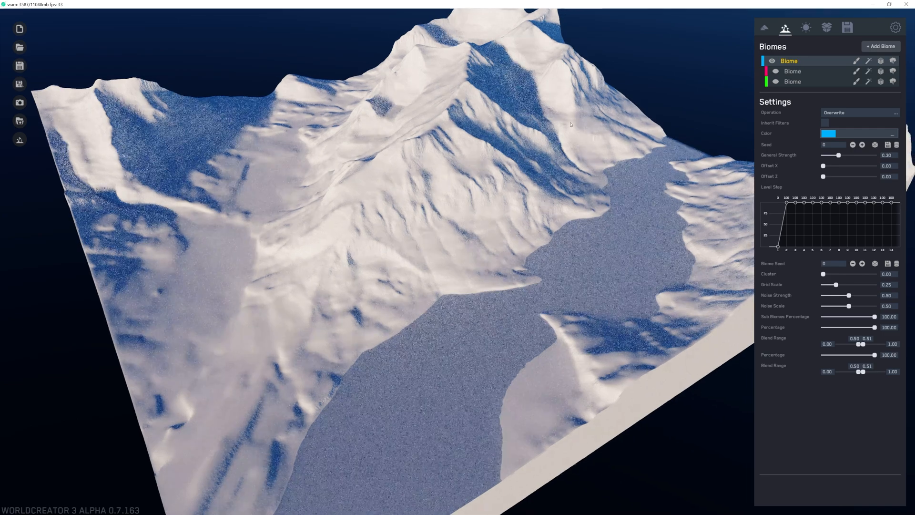
middle_drag(517, 253, 546, 201)
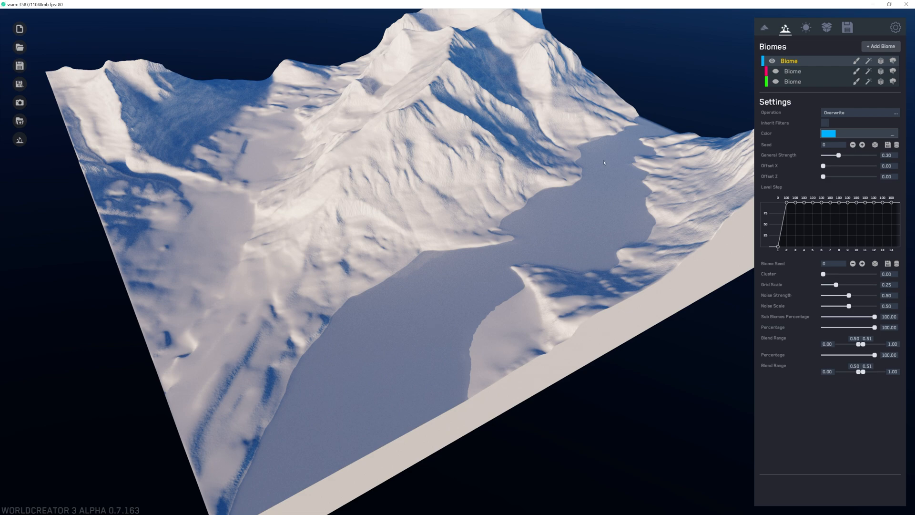
Compare the lake valley terrain with and without the pink child biome by toggling its visibility.
click(776, 71)
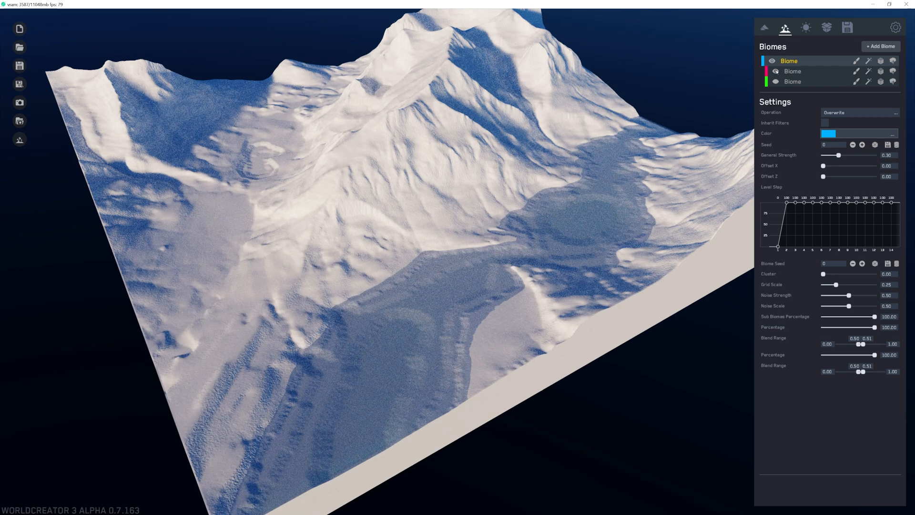
click(777, 71)
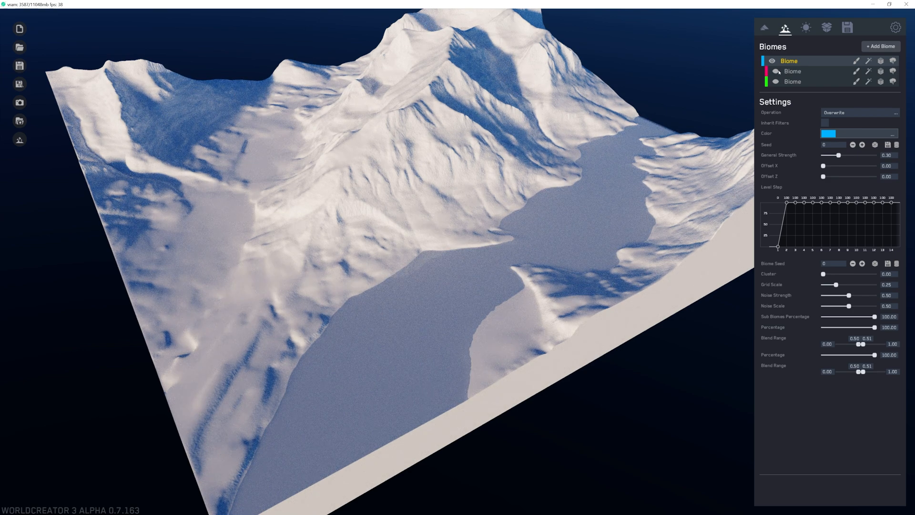
click(776, 72)
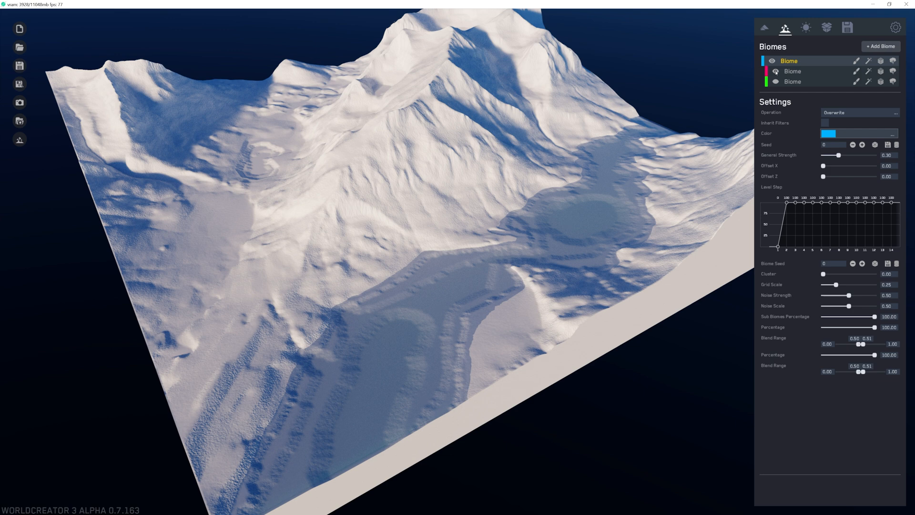
click(803, 72)
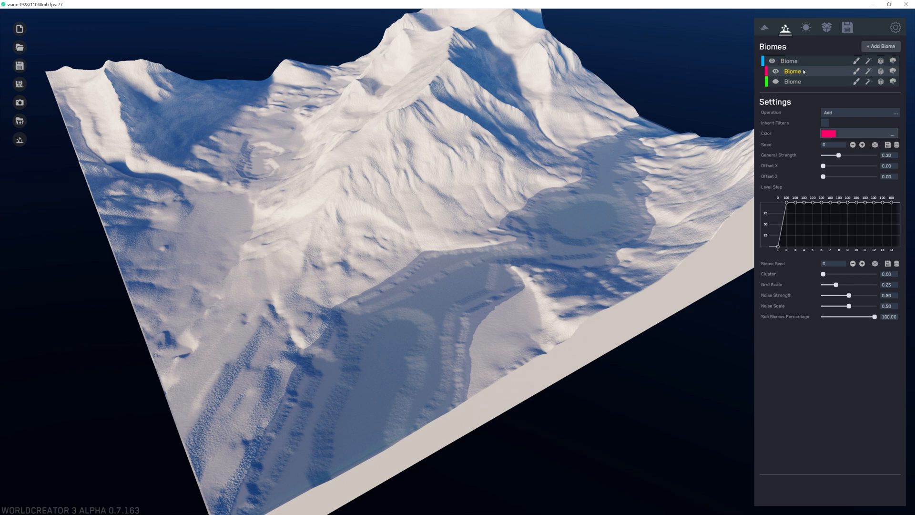
click(776, 72)
click(777, 72)
click(775, 72)
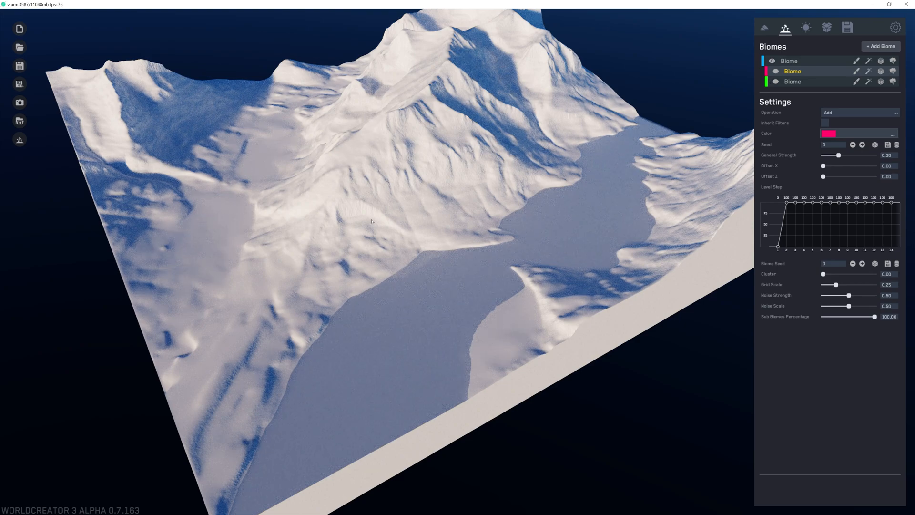
drag(372, 221, 514, 231)
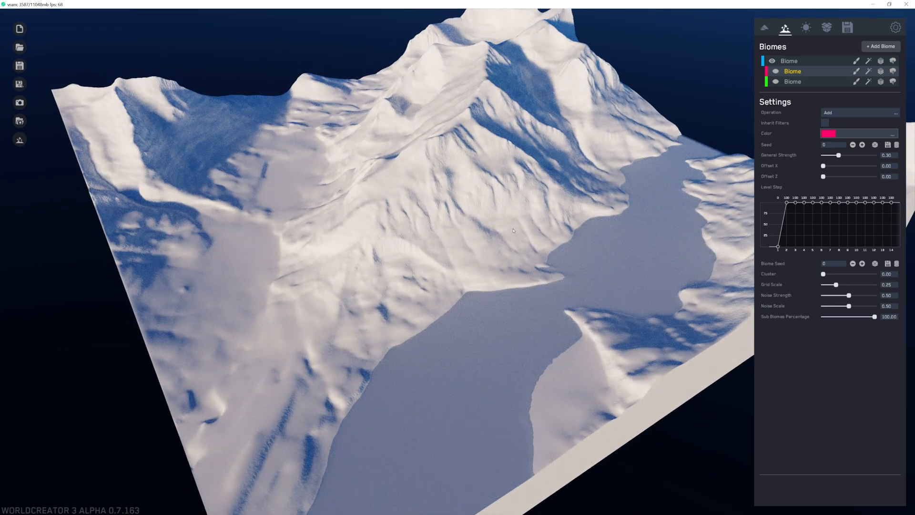
drag(464, 261, 435, 251)
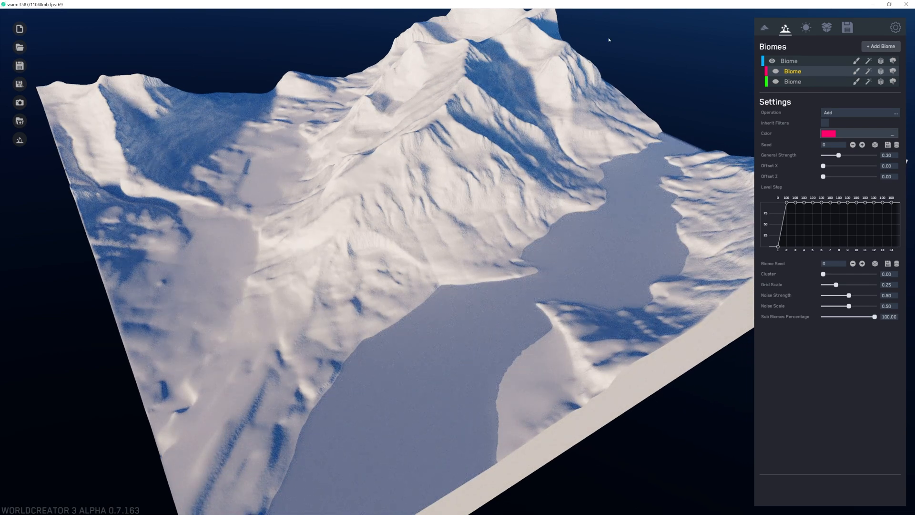
Show the pink child biome again and open the parent biome's filter list.
click(776, 71)
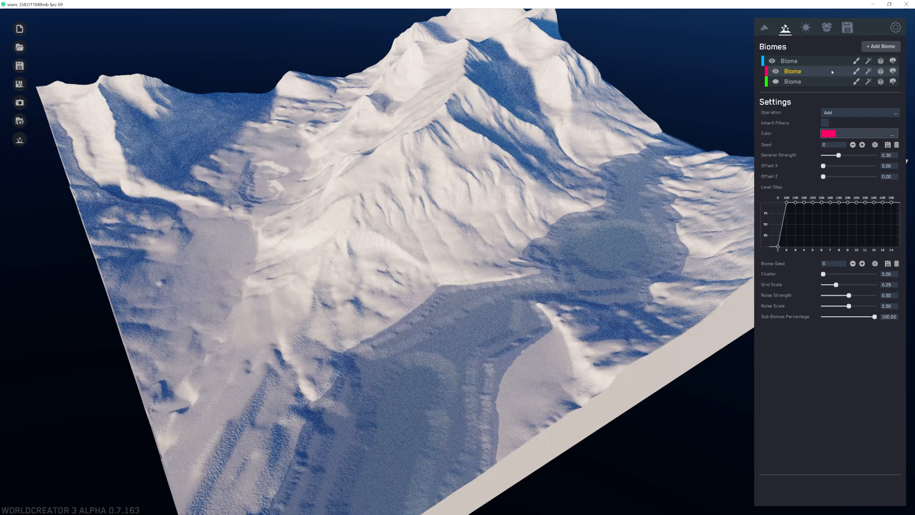
click(830, 66)
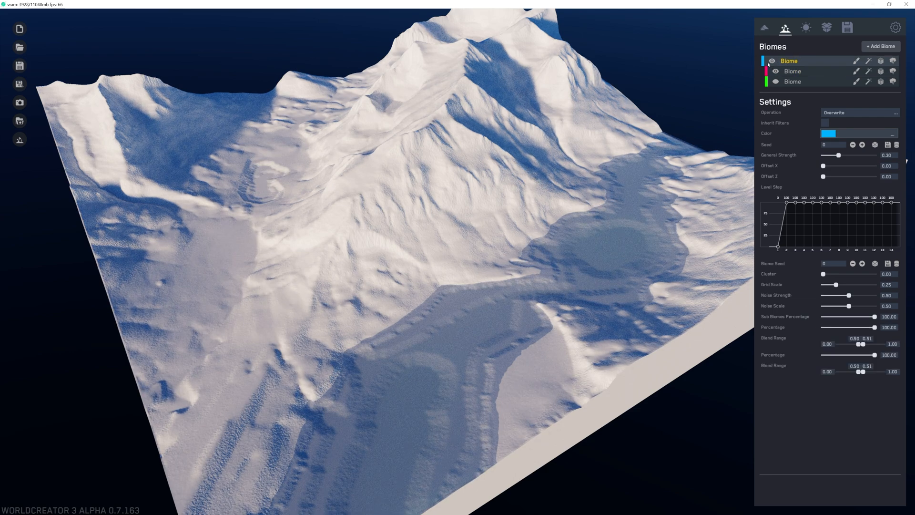
click(869, 61)
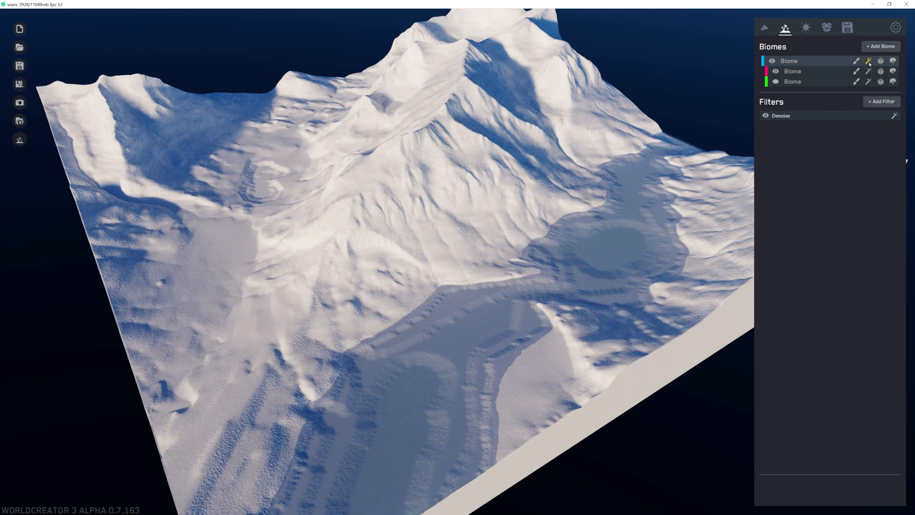
Toggle the parent biome's Denoise filter off and on, select the green child biome and make it visible.
click(766, 115)
click(766, 116)
click(796, 82)
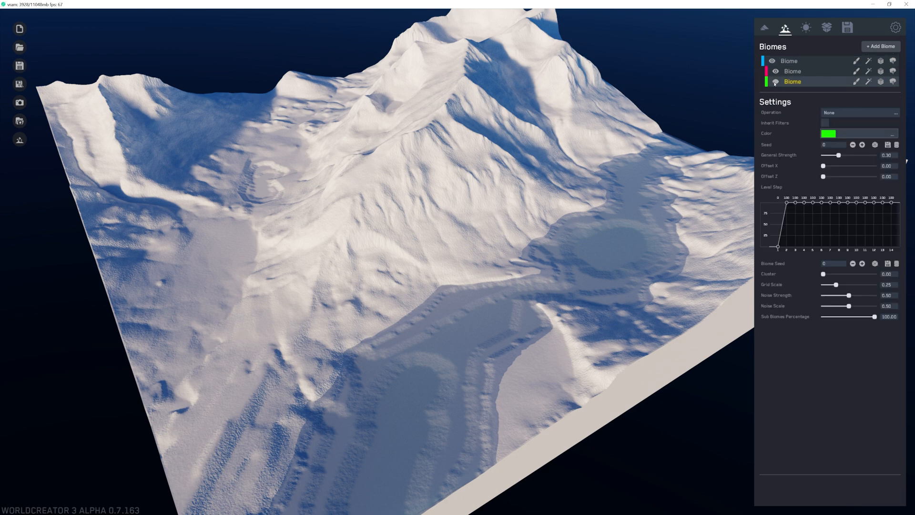
click(775, 82)
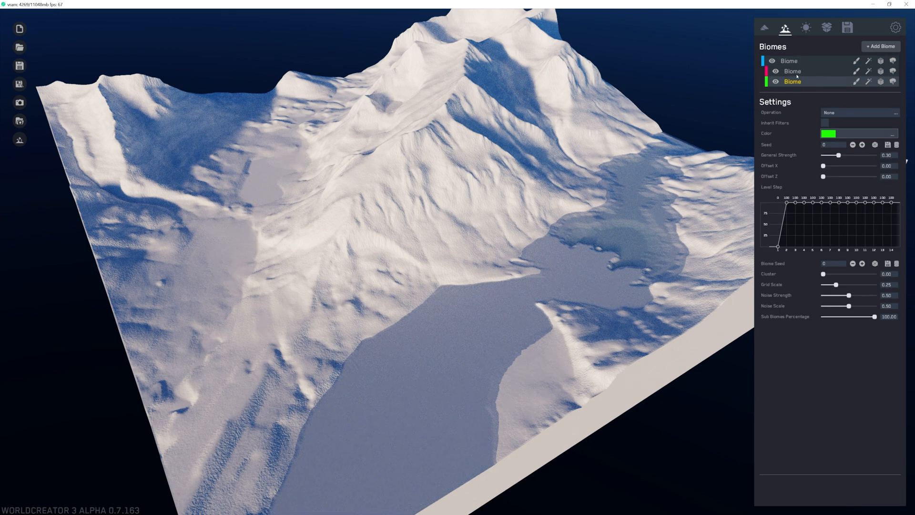
Check the operation choices for the green child biome against the pink one, leaving the green biome on None.
click(792, 71)
click(818, 82)
click(860, 115)
click(844, 128)
click(842, 115)
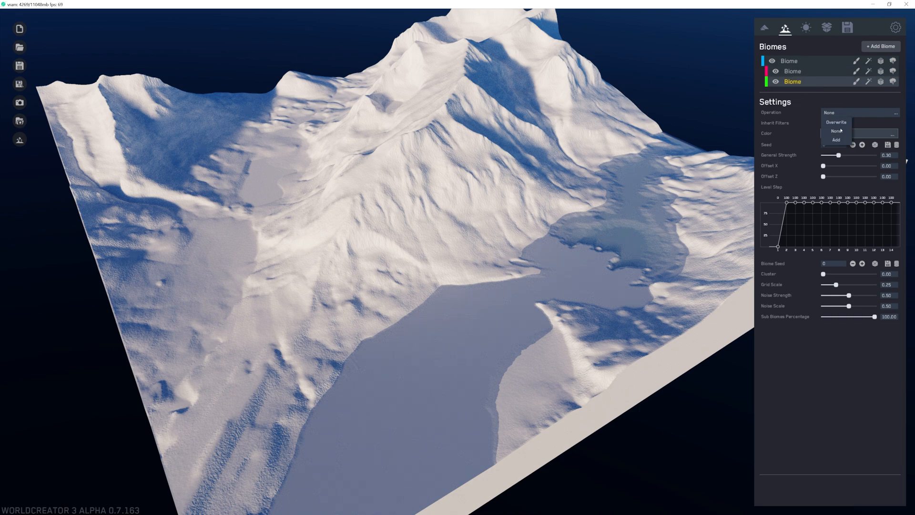
click(838, 137)
click(842, 114)
click(839, 128)
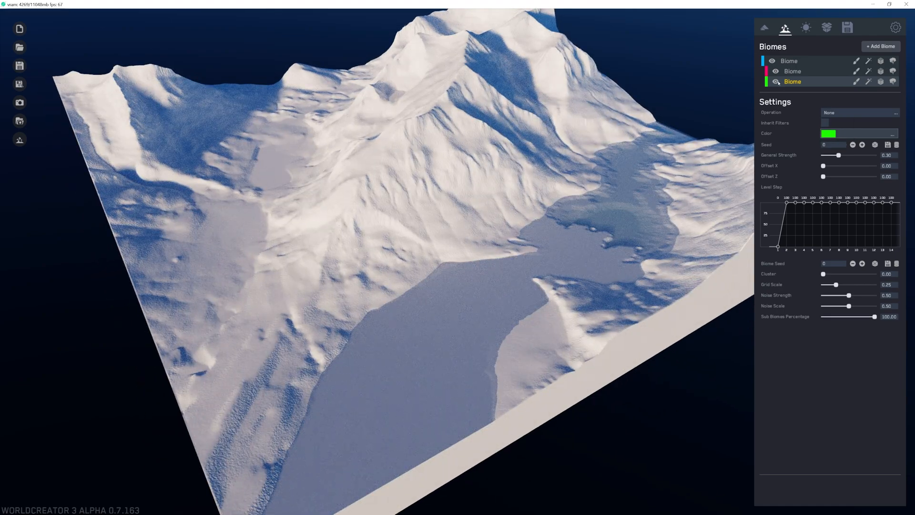
Hide the green child biome, select the pink one and look over the lake valley terrain.
click(777, 82)
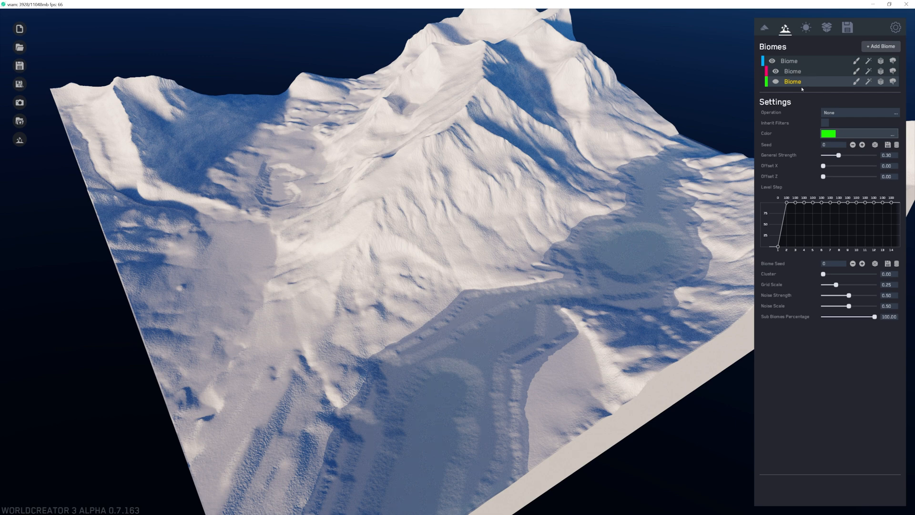
click(793, 71)
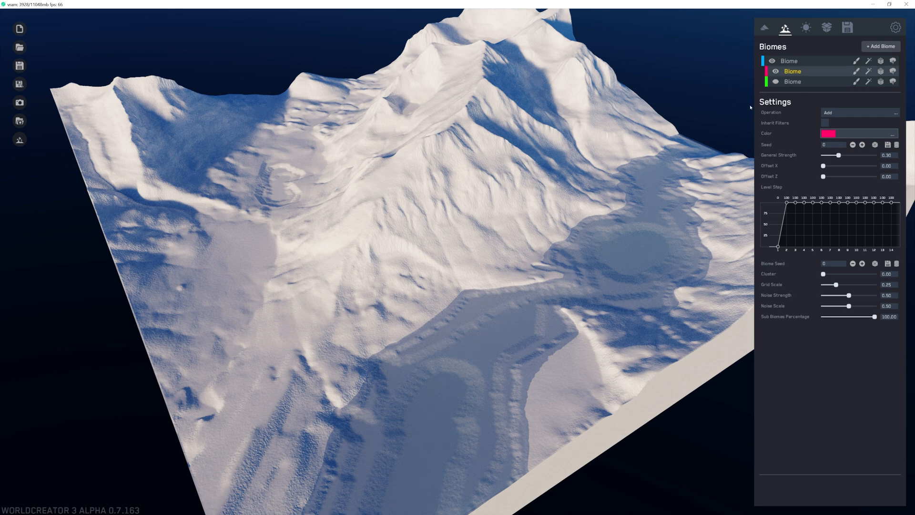
middle_drag(404, 120, 389, 155)
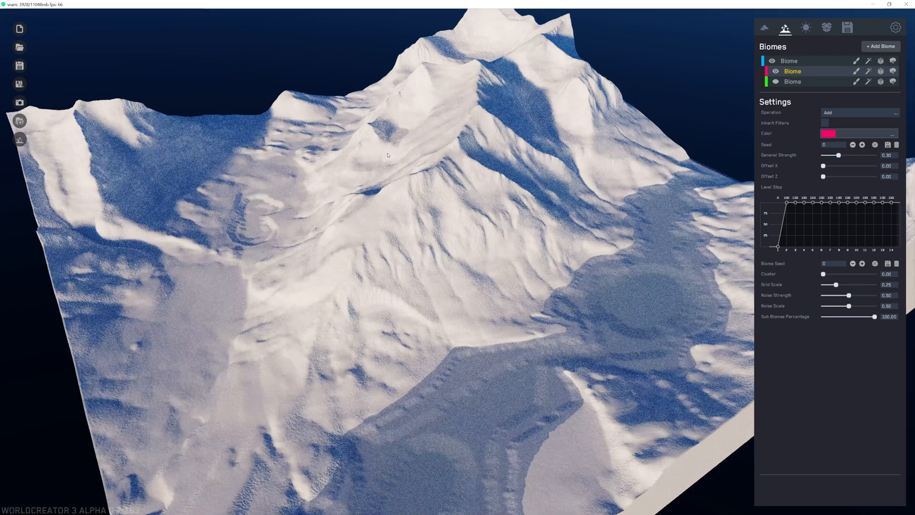
middle_drag(488, 182, 508, 176)
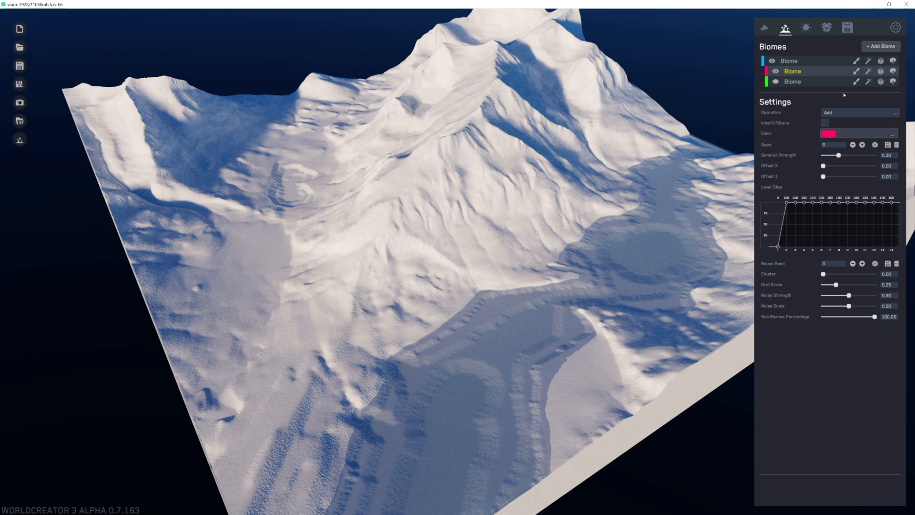
Open the parent biome's materials and add five more materials to it.
click(881, 61)
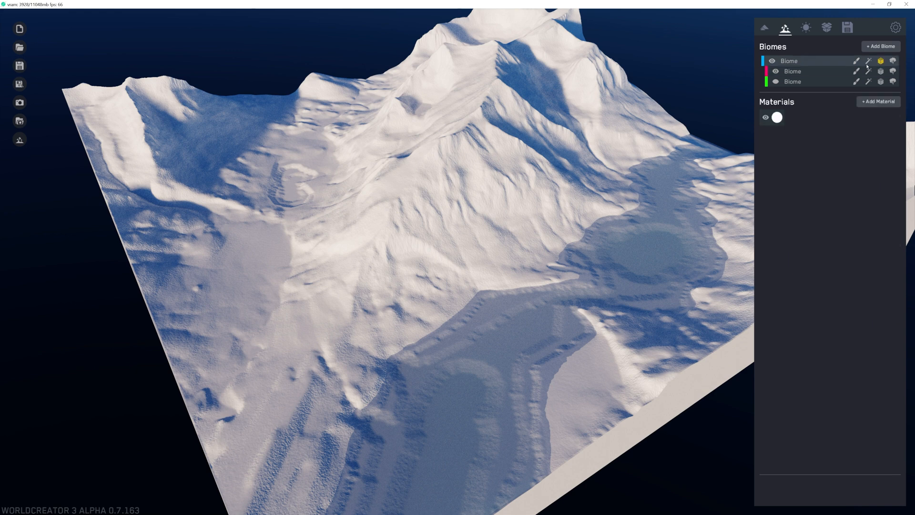
click(804, 63)
click(882, 61)
click(878, 102)
click(879, 101)
click(879, 101)
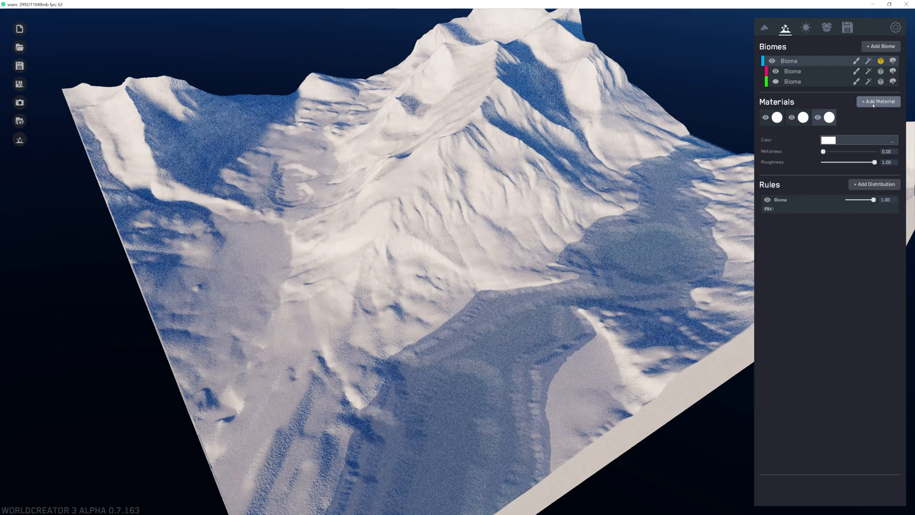
click(878, 101)
click(879, 102)
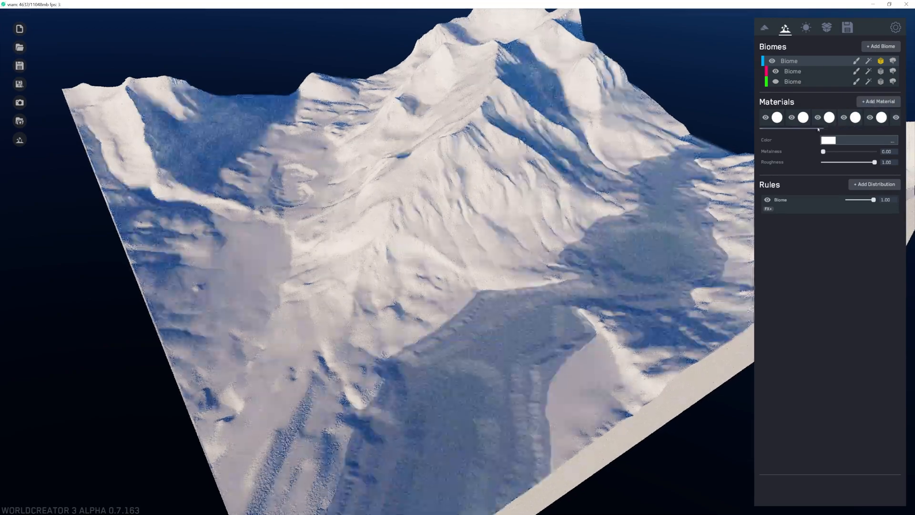
Remove all of the parent biome's materials, add a single new one and return to the biome's settings.
drag(822, 129, 769, 129)
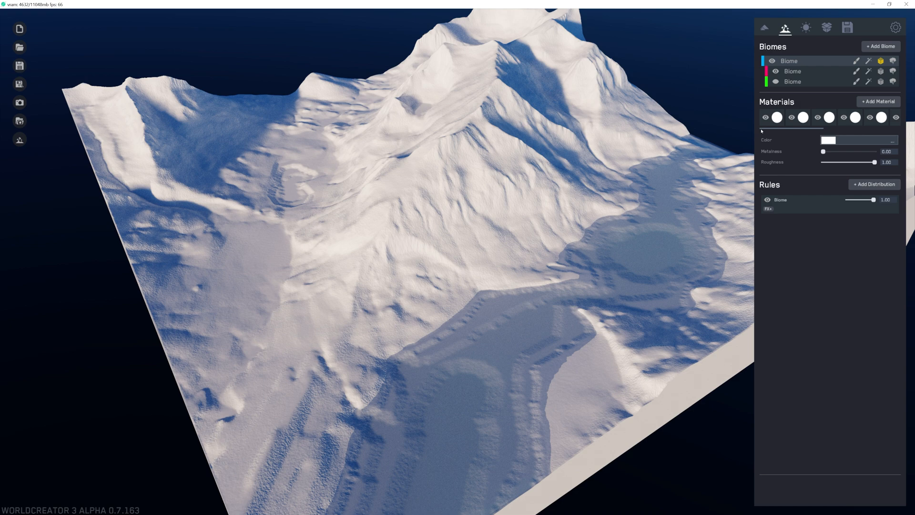
drag(777, 120, 718, 135)
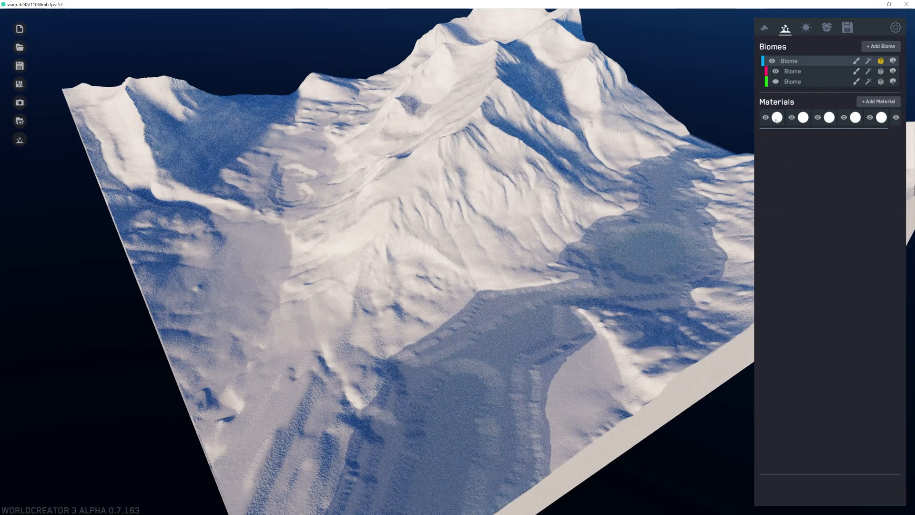
drag(778, 117, 716, 136)
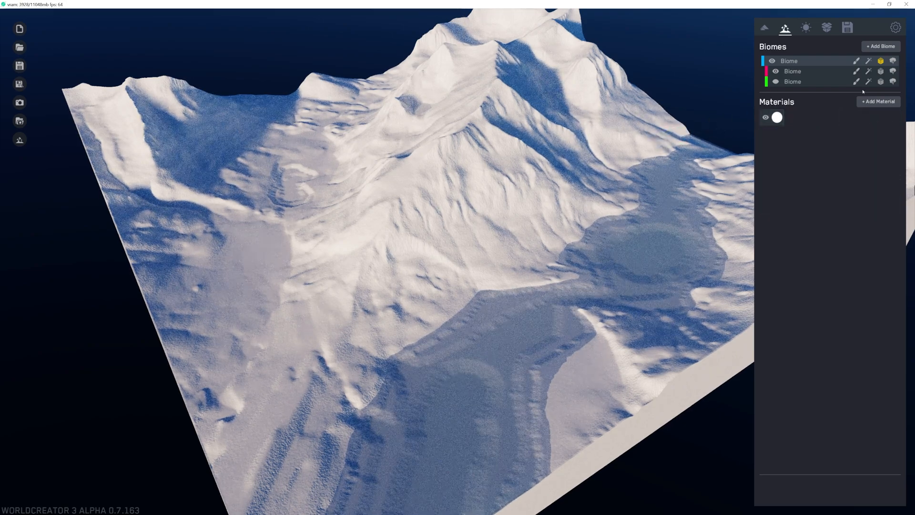
drag(777, 117, 727, 138)
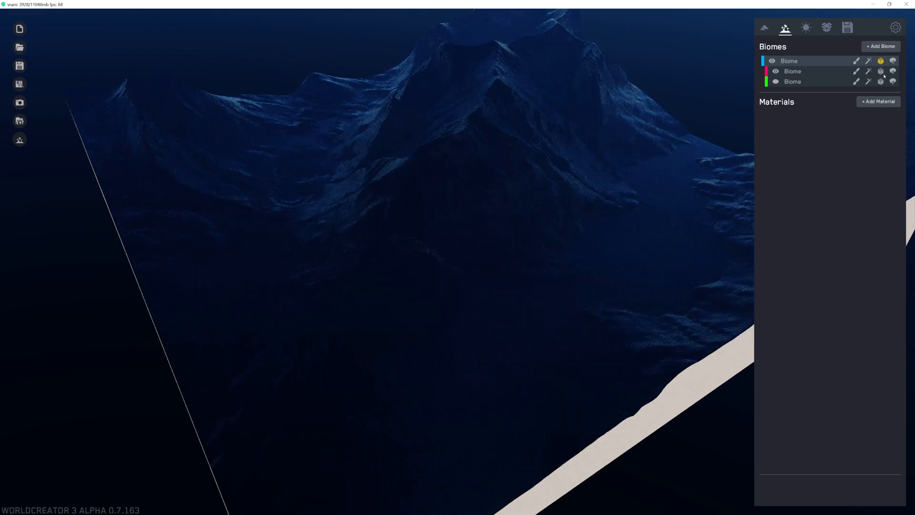
click(883, 102)
click(824, 61)
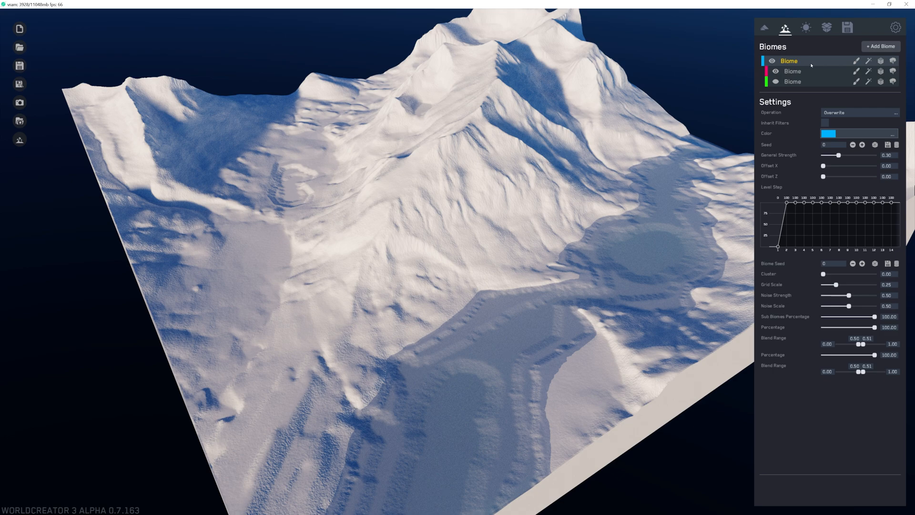
Make the green child biome visible again and select it, keeping the lake valley in view.
drag(460, 164, 484, 151)
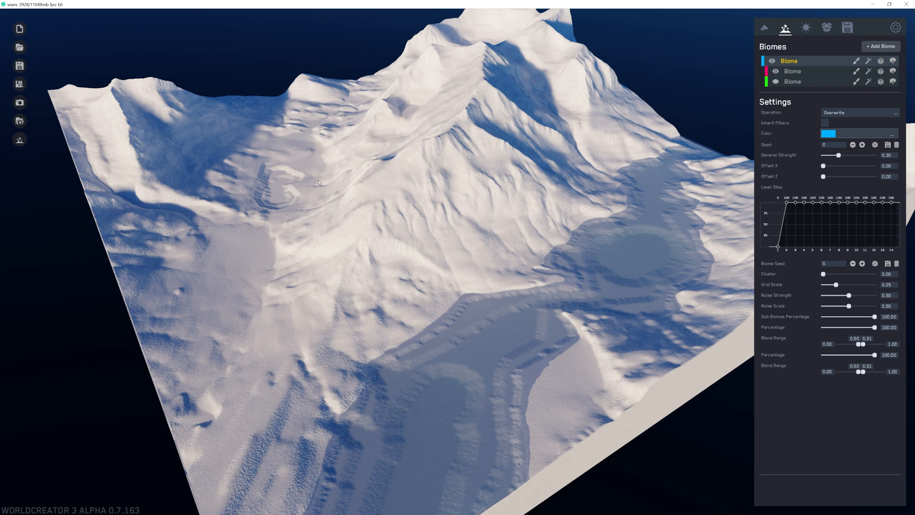
key(s)
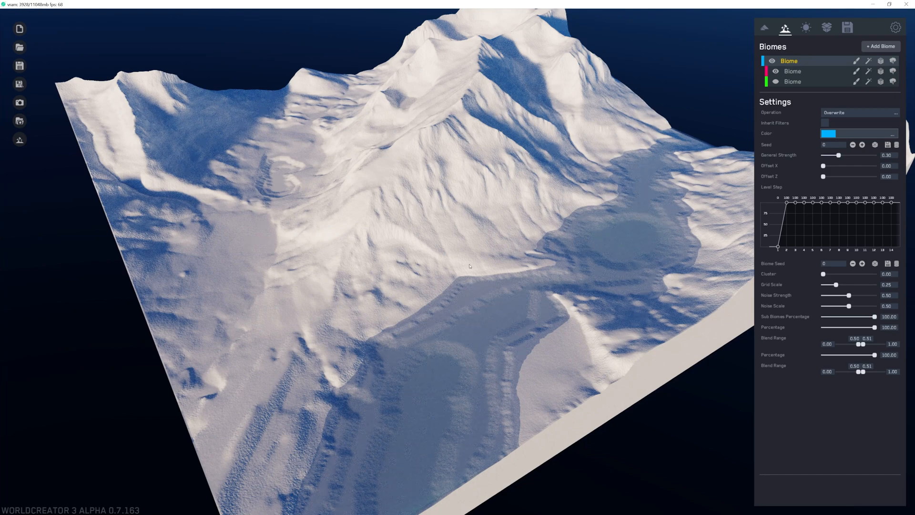
middle_drag(362, 272, 344, 268)
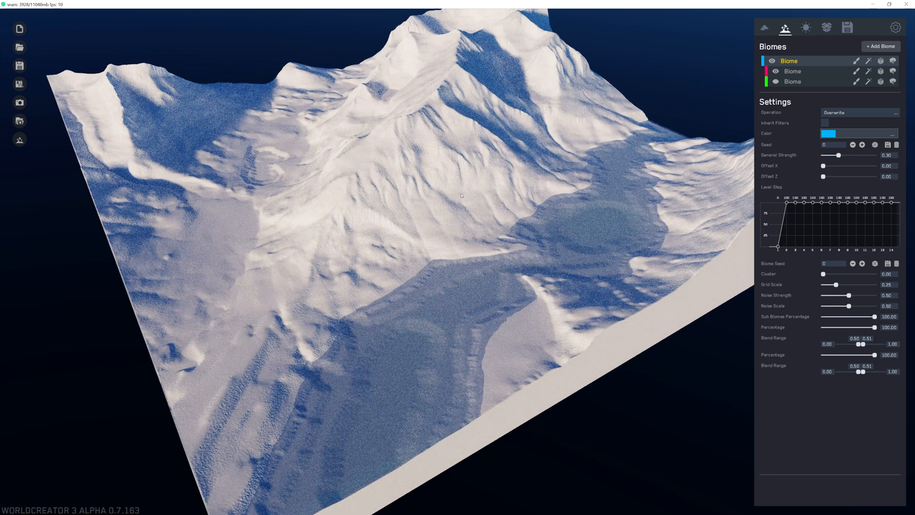
click(802, 70)
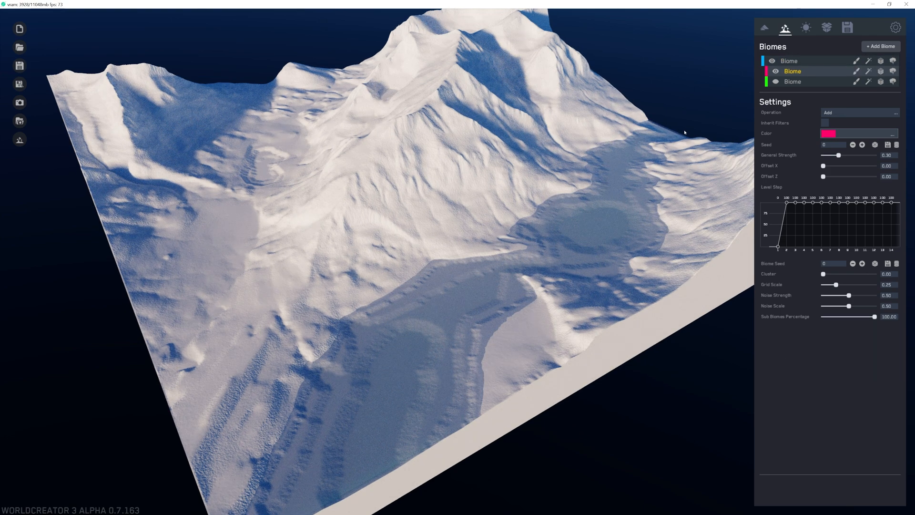
click(776, 83)
click(787, 83)
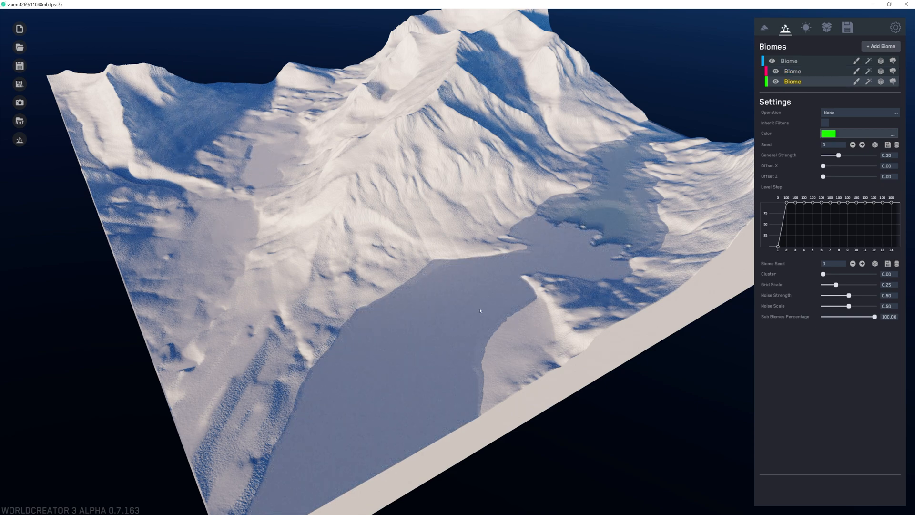
Display the biome colour overlay and try the Add operation on the green child biome before restoring None.
click(20, 139)
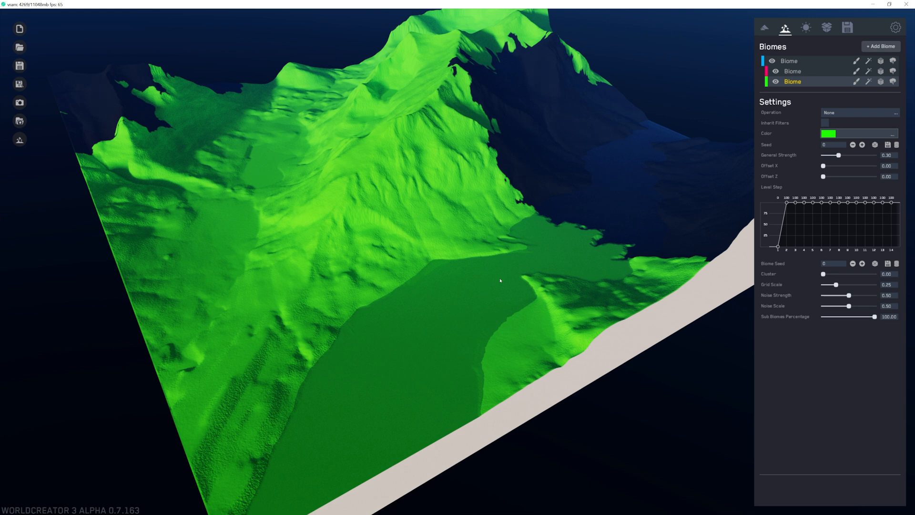
click(837, 112)
click(836, 140)
click(845, 113)
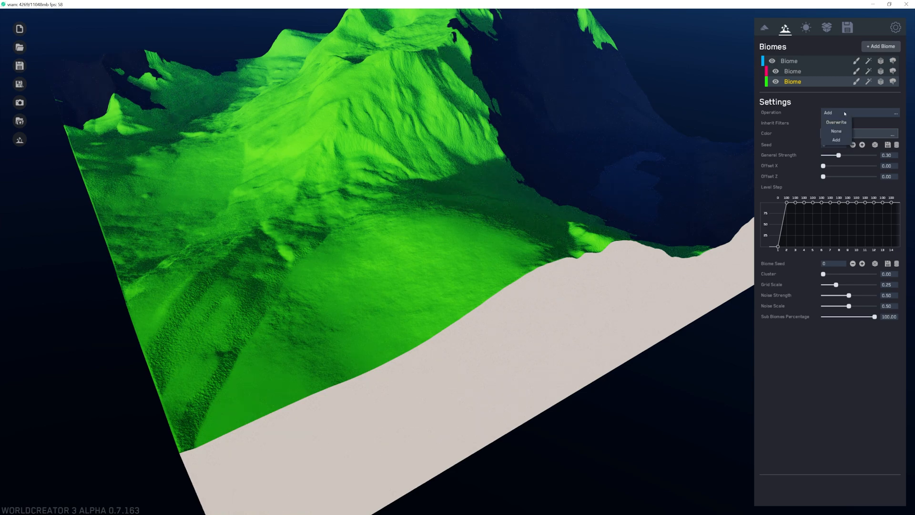
click(836, 131)
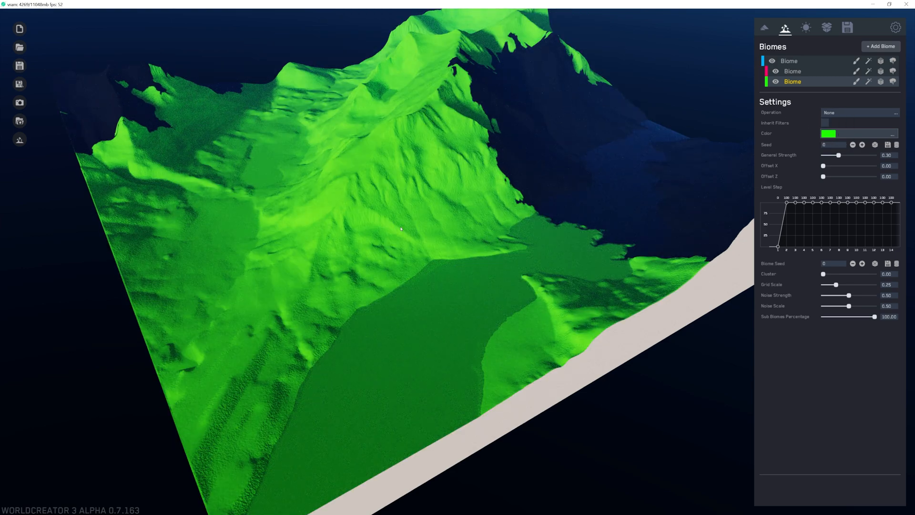
Inspect the pink biome's coverage in the colour overlay, turn the overlay off and reselect the green biome.
click(798, 71)
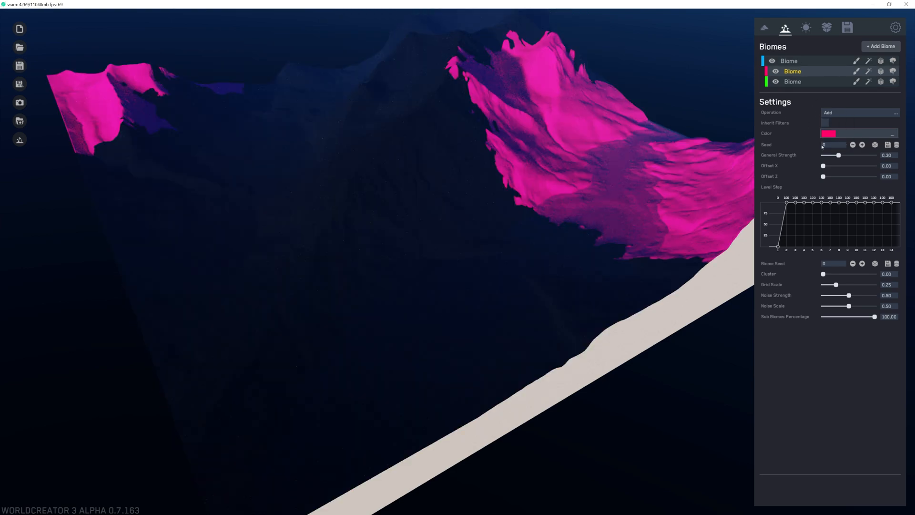
middle_drag(576, 213, 523, 191)
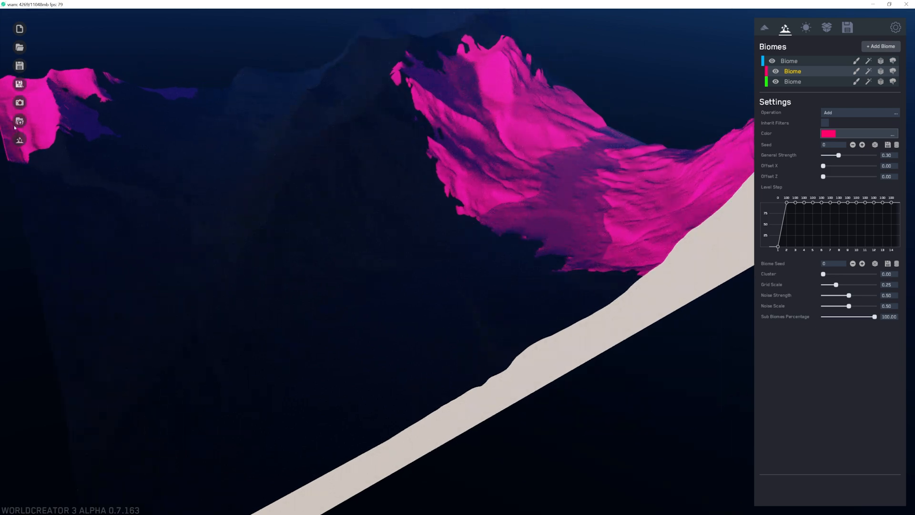
click(19, 139)
click(814, 82)
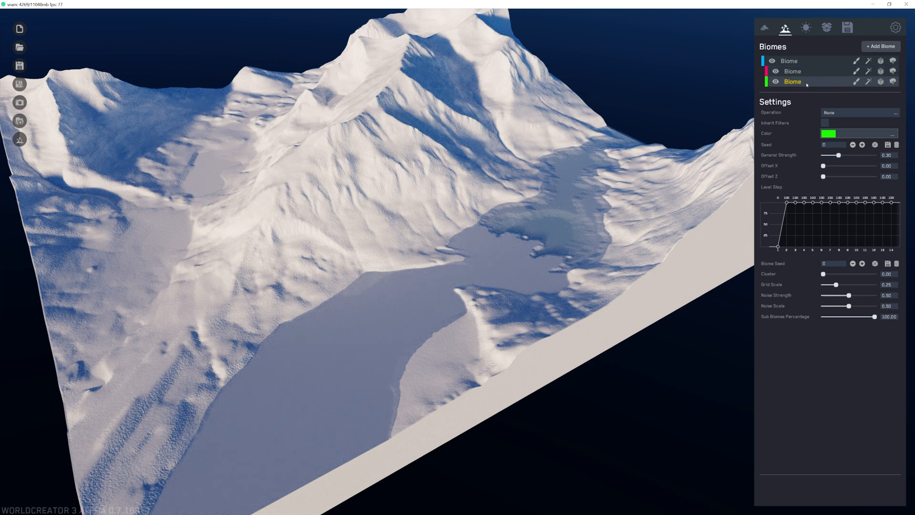
Nest the green biome under the pink biome and set the green biome's operation to Add.
drag(806, 83, 807, 75)
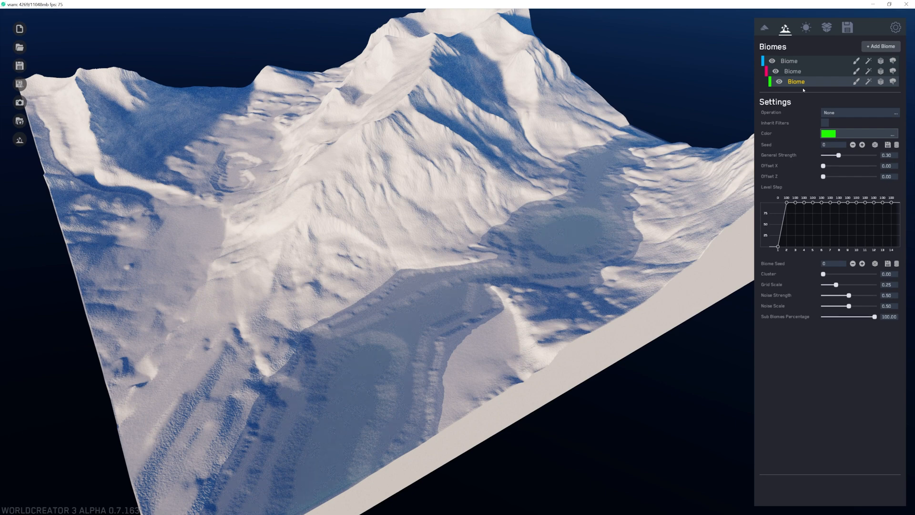
click(799, 72)
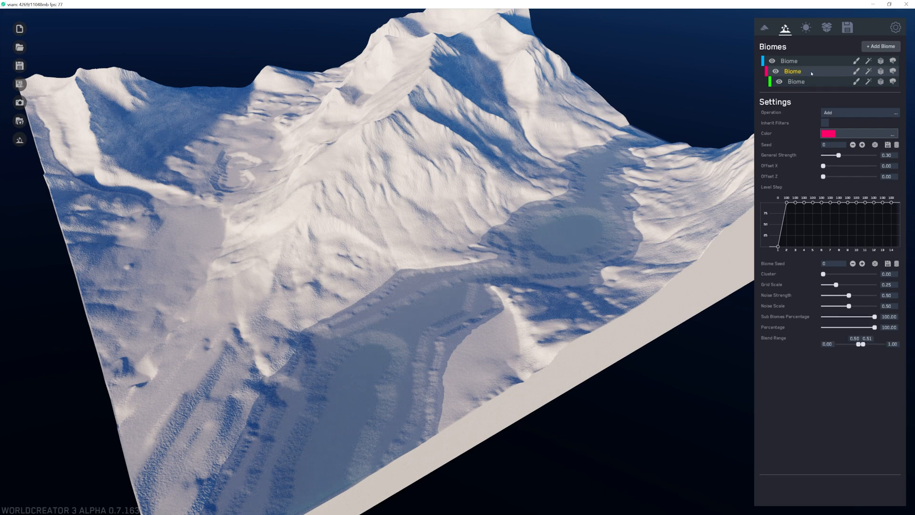
click(850, 113)
click(832, 126)
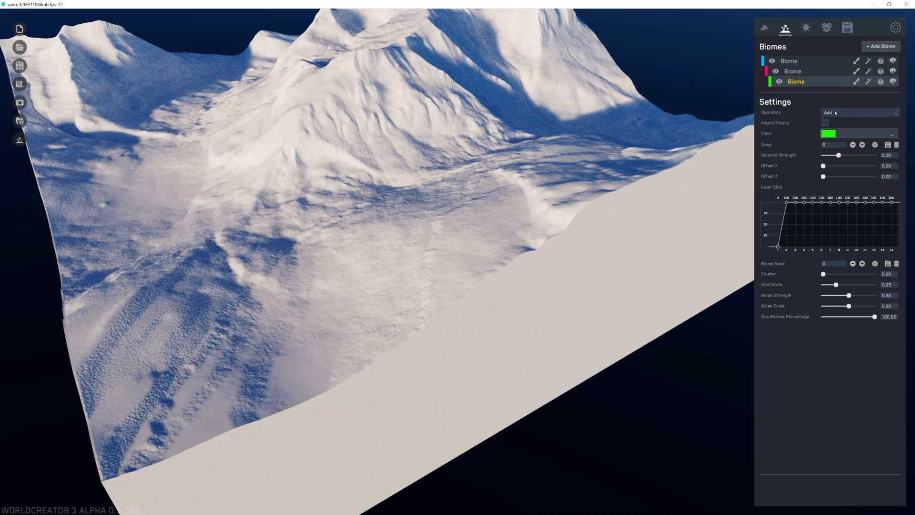
click(835, 112)
Open the green biome's custom base shape and flatten it.
click(857, 82)
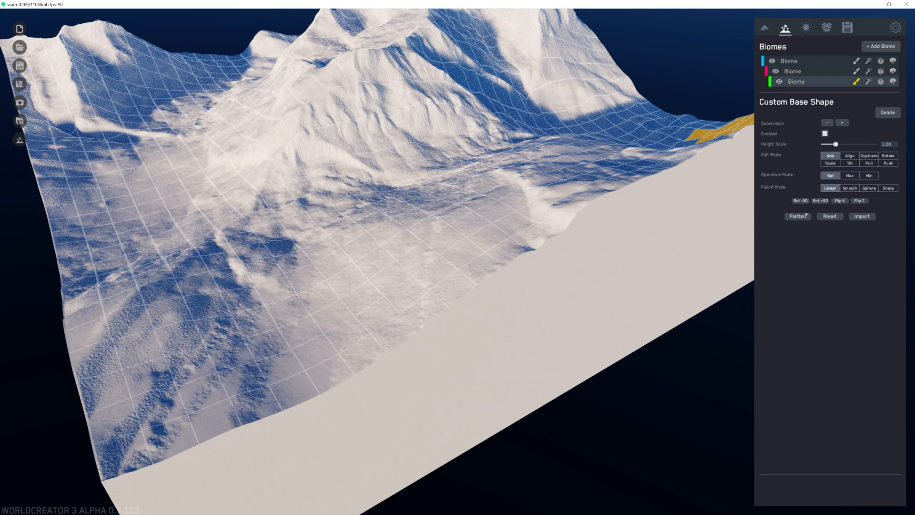
click(805, 216)
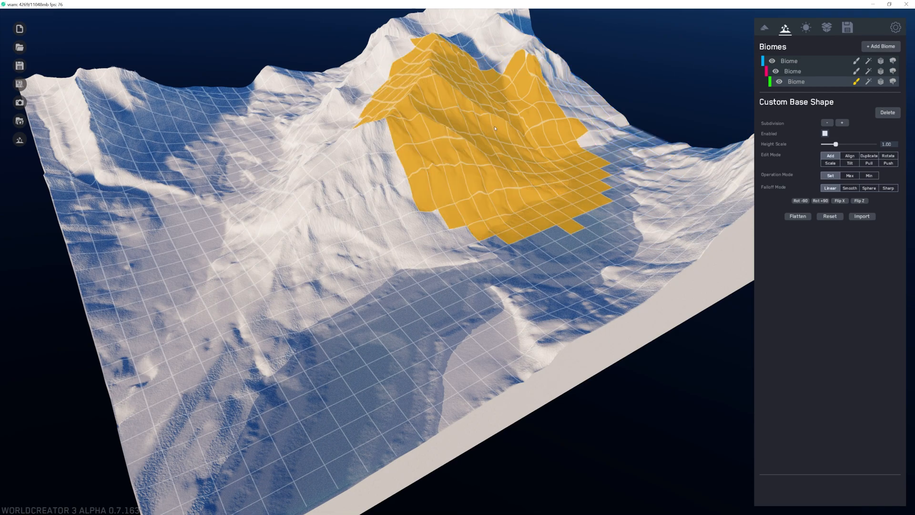
middle_drag(495, 128, 503, 132)
Reopen the green biome's custom base shape and inspect its mesh on the mountain slope up close.
click(796, 82)
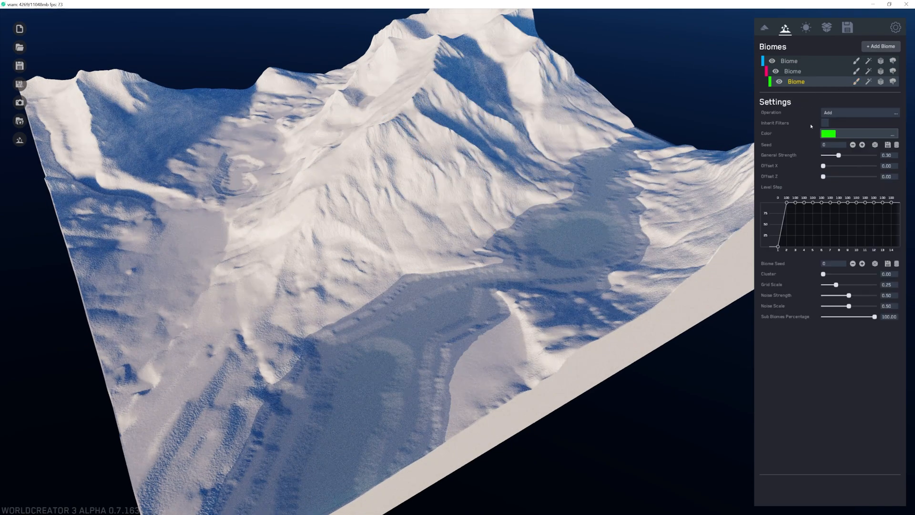
click(856, 82)
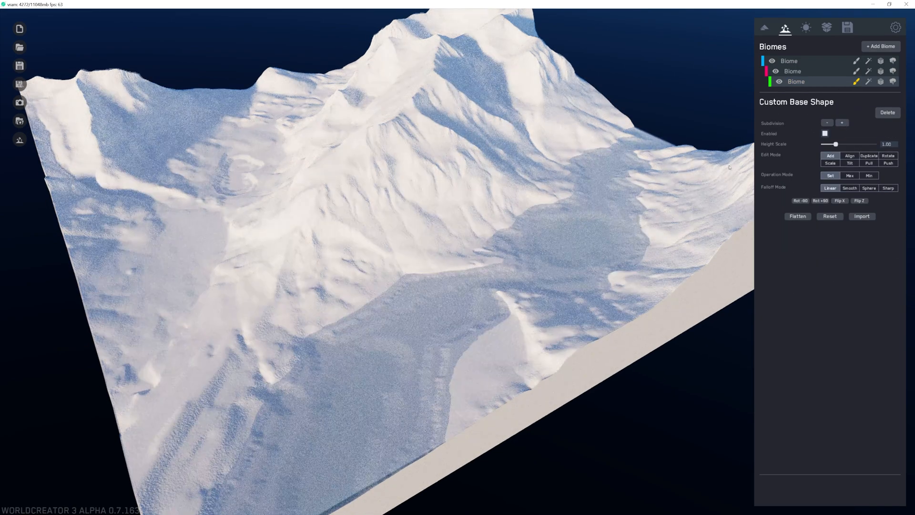
scroll(393, 238, up, 5)
scroll(374, 242, down, 4)
scroll(366, 230, up, 2)
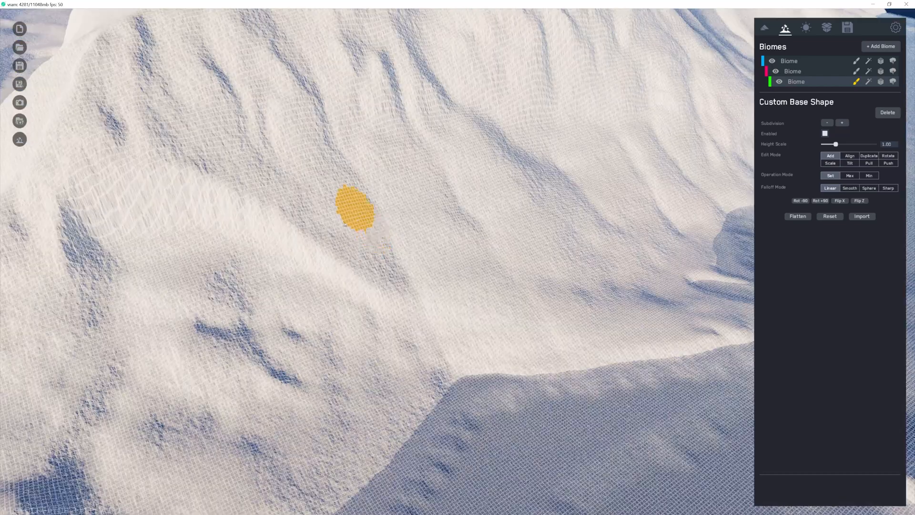
scroll(524, 205, down, 5)
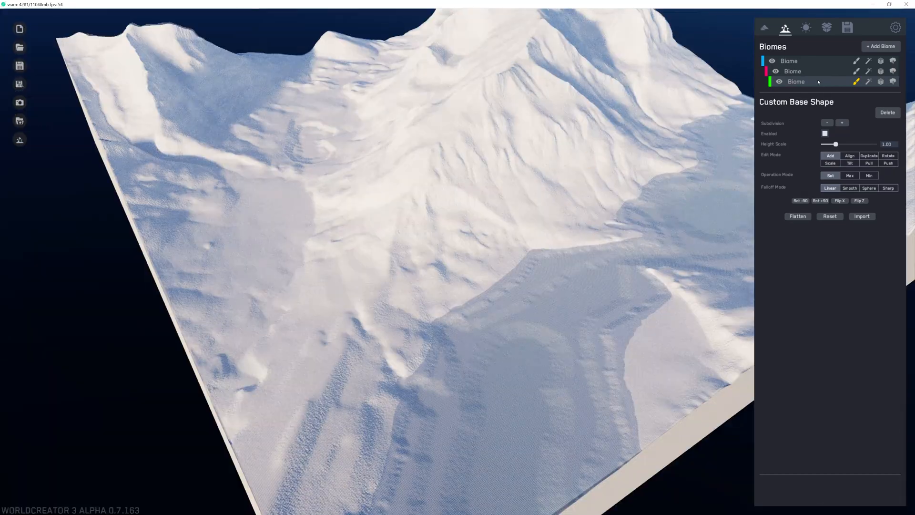
Delete the green biome nested under the pink biome.
click(819, 82)
scroll(506, 154, up, 3)
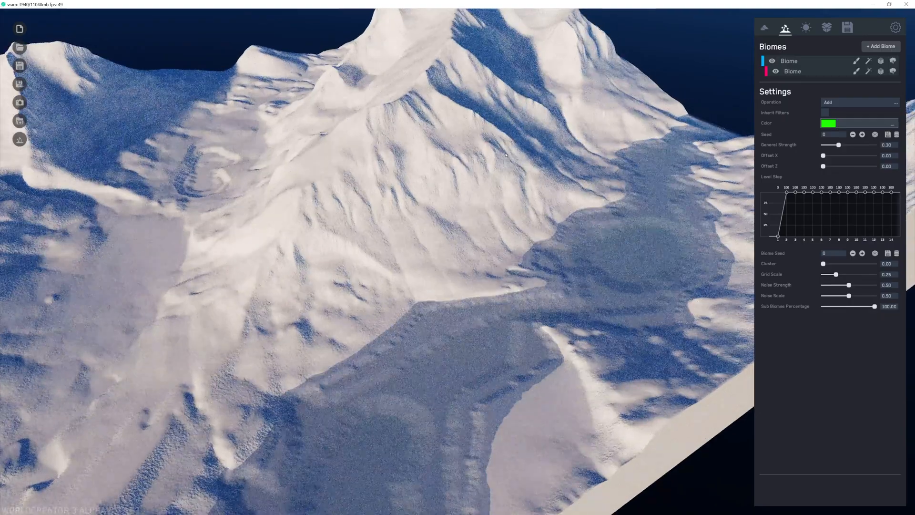
middle_drag(576, 127, 482, 109)
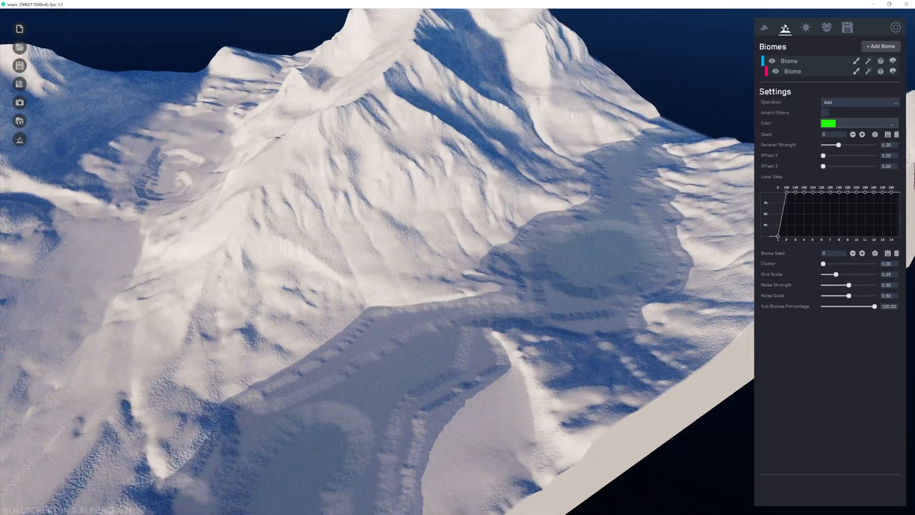
scroll(235, 104, down, 5)
scroll(416, 160, up, 4)
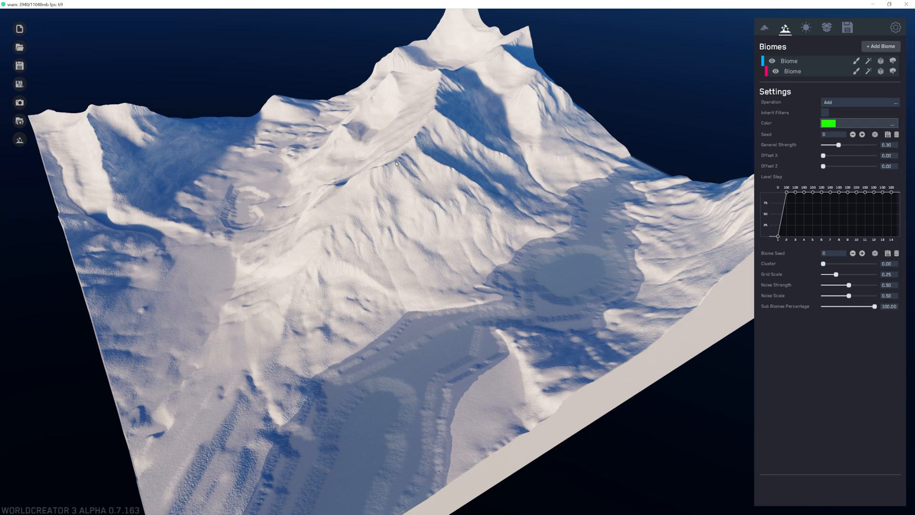
scroll(343, 279, up, 5)
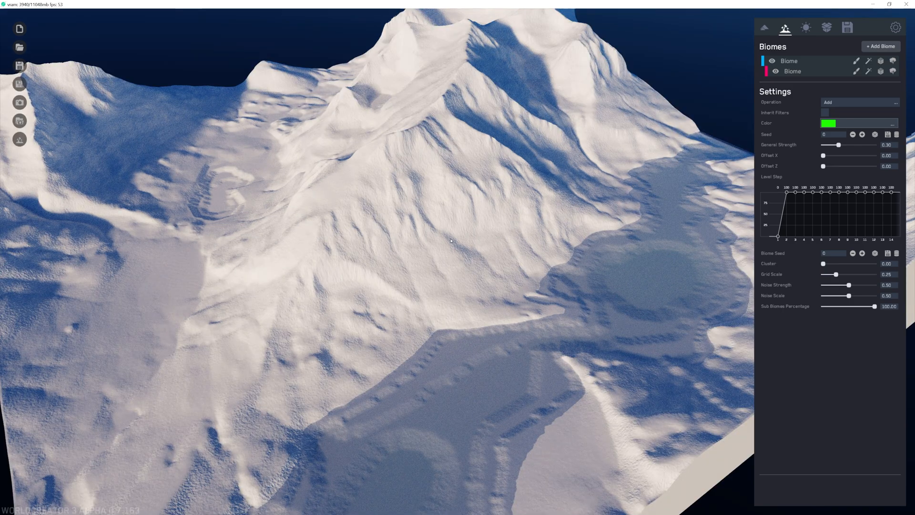
scroll(434, 205, up, 2)
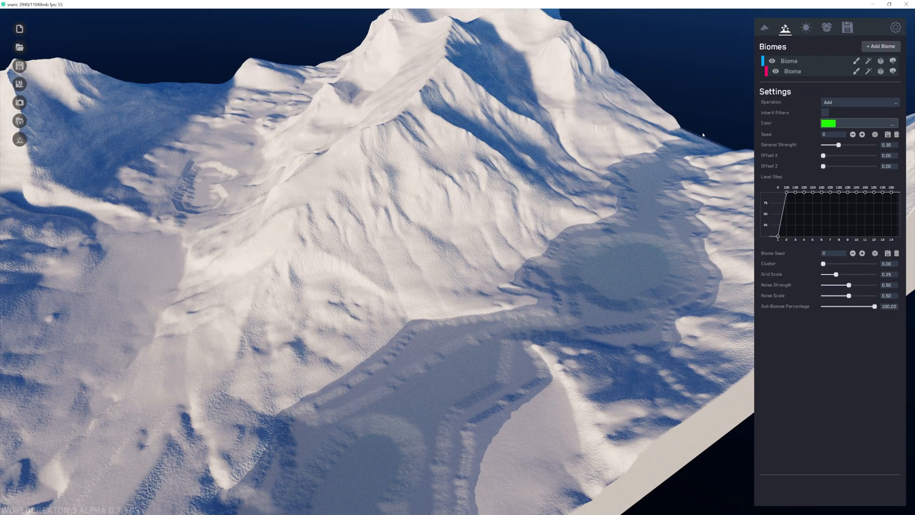
Review the filters assigned to the blue parent biome and their effect on the terrain.
click(793, 71)
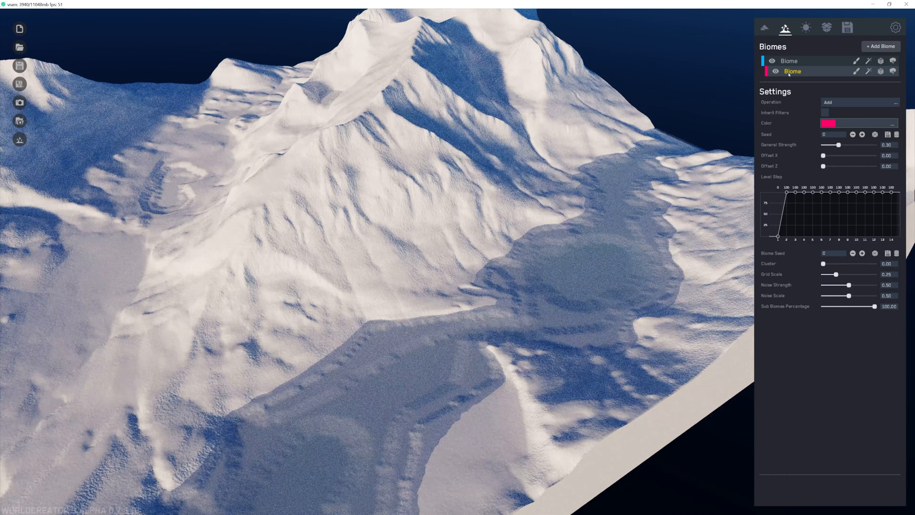
click(806, 60)
click(856, 61)
click(869, 61)
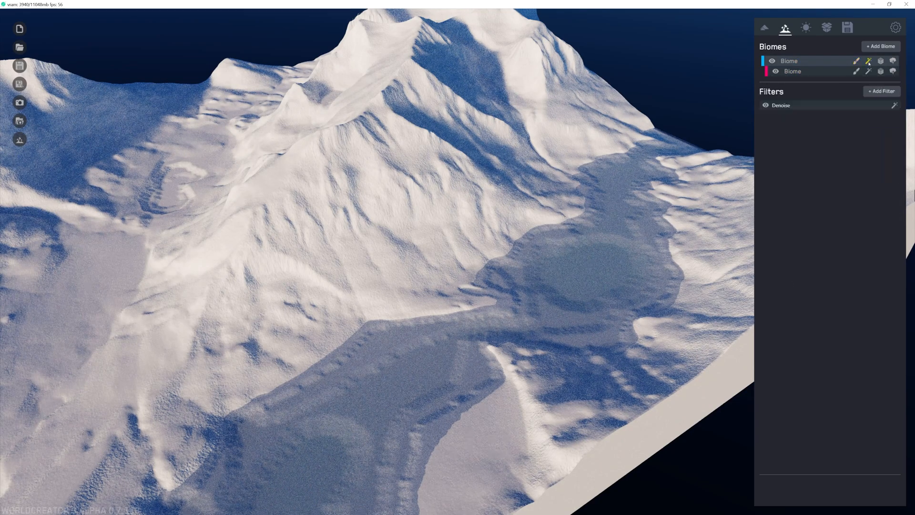
middle_drag(552, 184, 595, 127)
scroll(594, 127, down, 3)
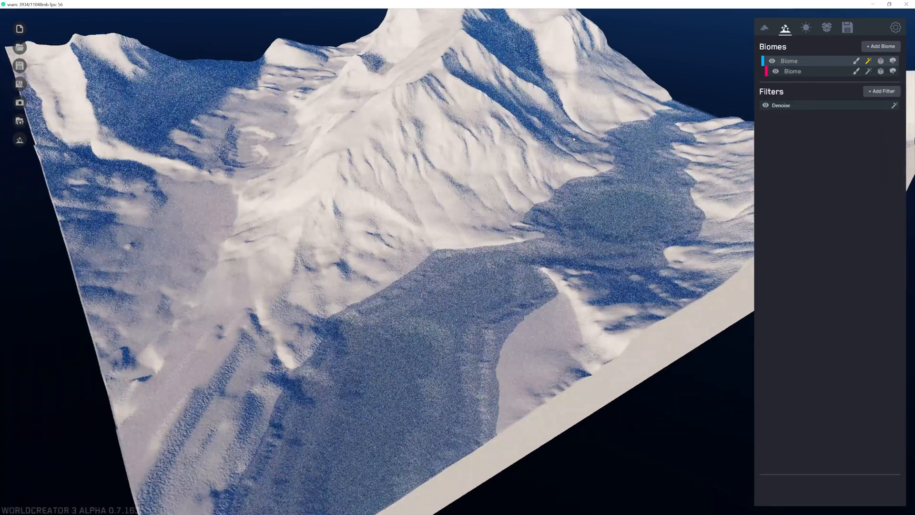
scroll(595, 127, up, 1)
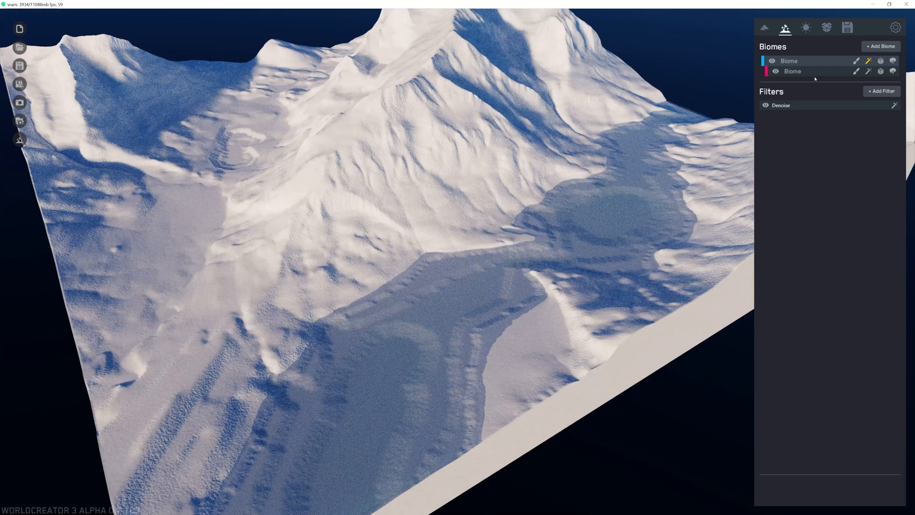
Add a Mountains filter to the pink biome.
click(815, 72)
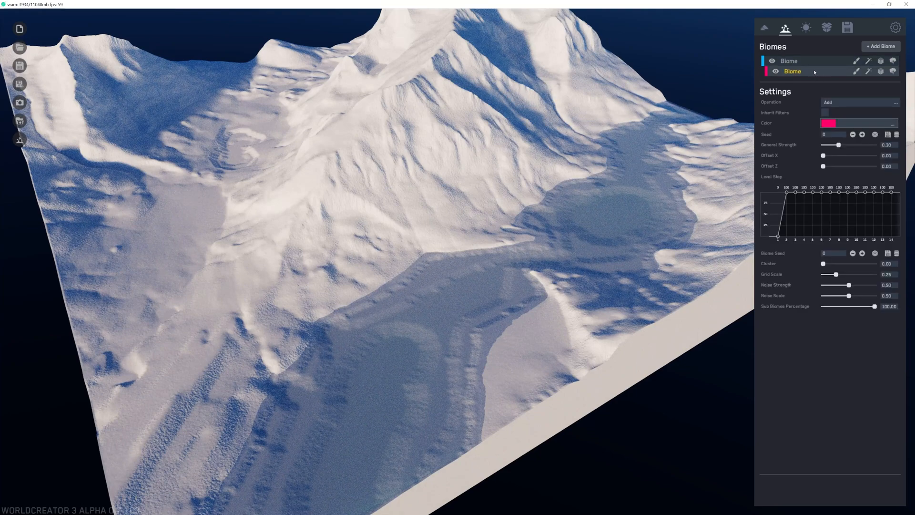
click(868, 71)
click(882, 91)
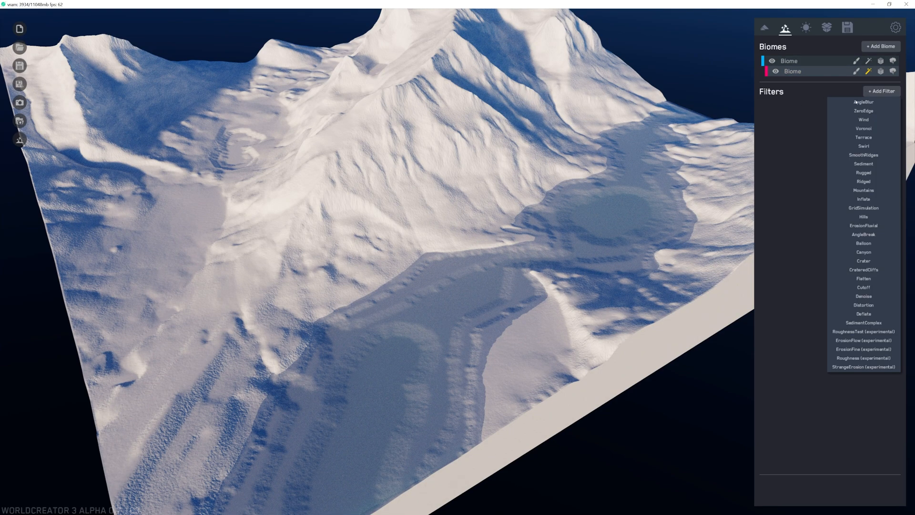
click(864, 190)
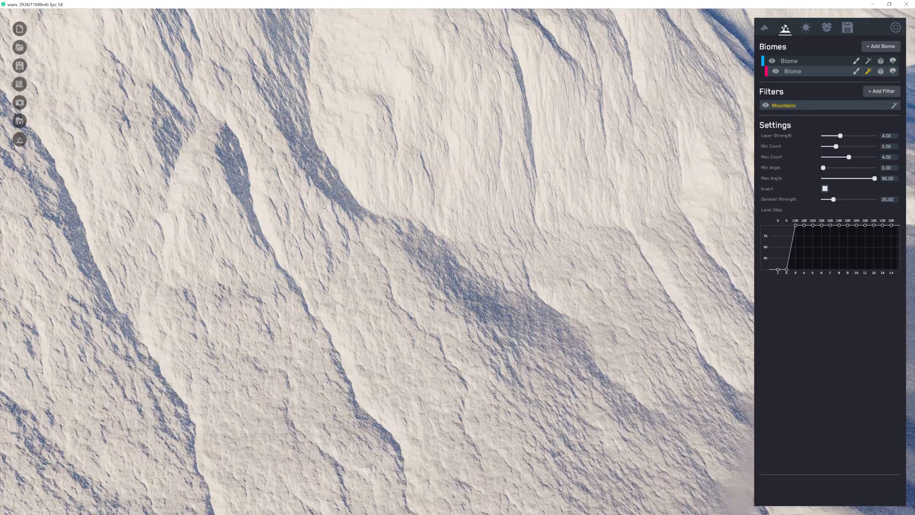
scroll(347, 237, down, 8)
middle_drag(347, 236, 448, 237)
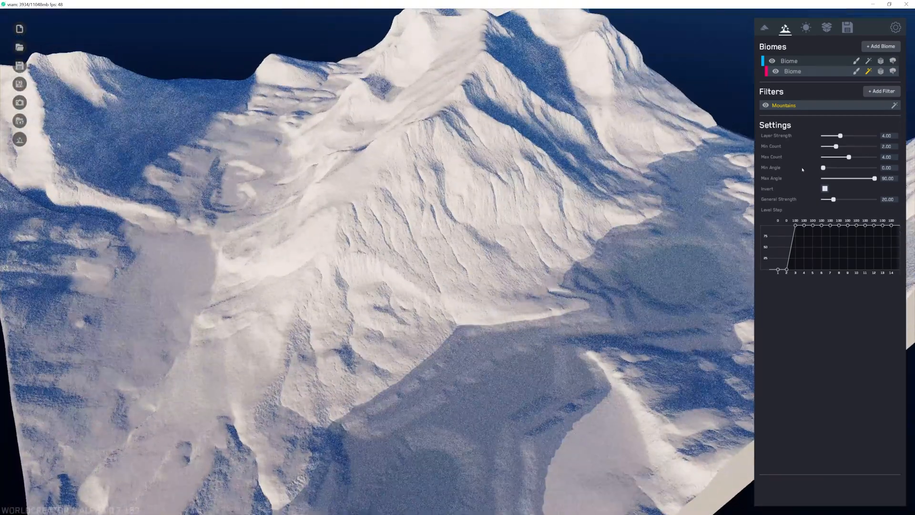
Add a CrateredCliffs filter to the pink biome and check the rock detail on the slopes.
click(883, 91)
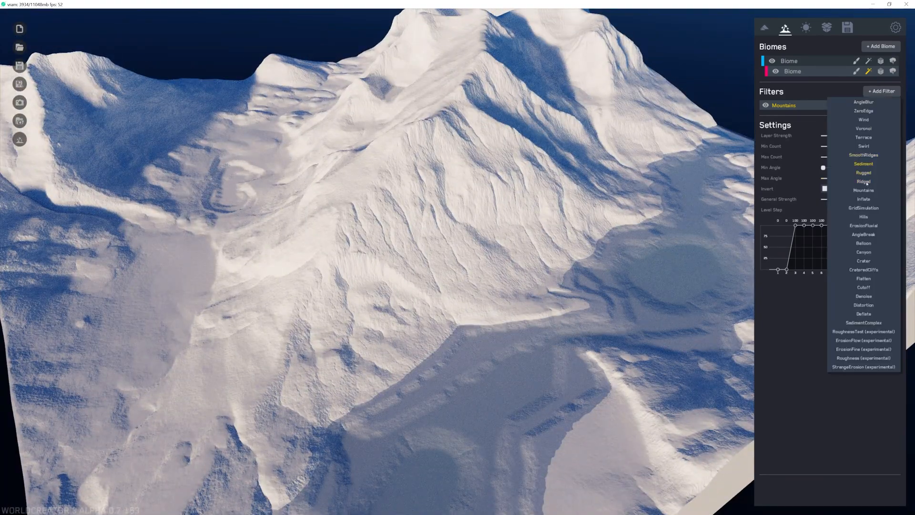
click(862, 271)
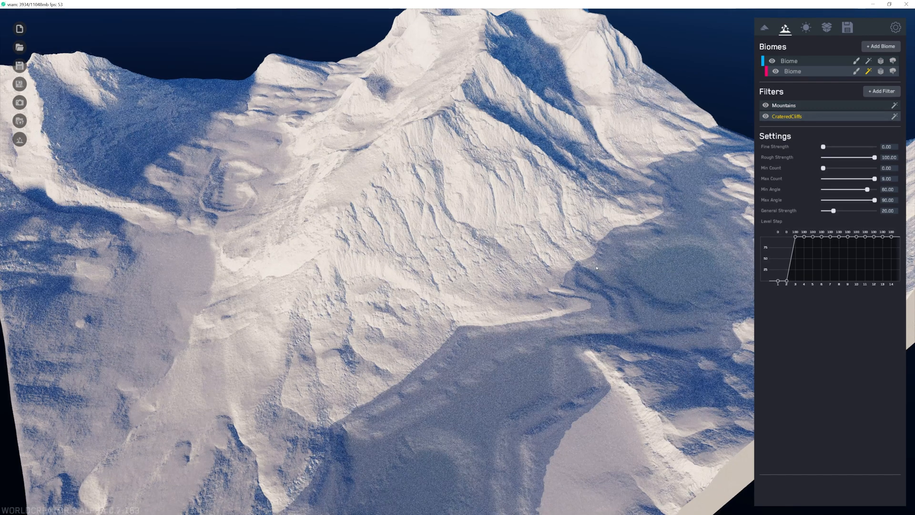
scroll(372, 257, up, 5)
scroll(372, 256, down, 3)
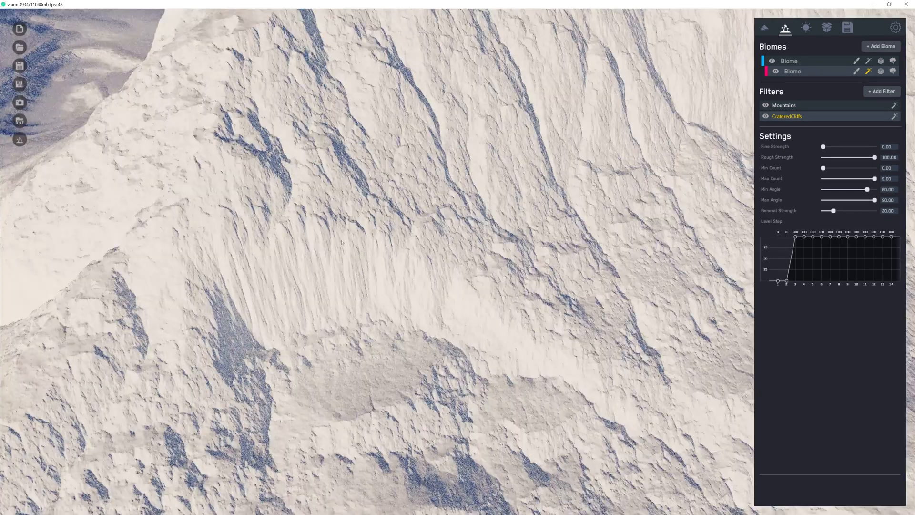
scroll(355, 282, down, 5)
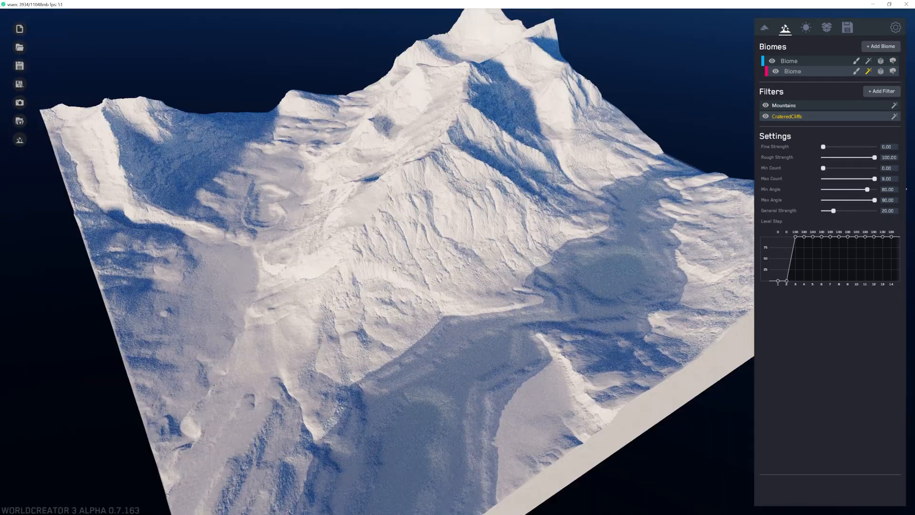
scroll(354, 282, up, 3)
Add a Slope distribution to the CrateredCliffs filter and set its range from about 79.58 to 90.
click(882, 118)
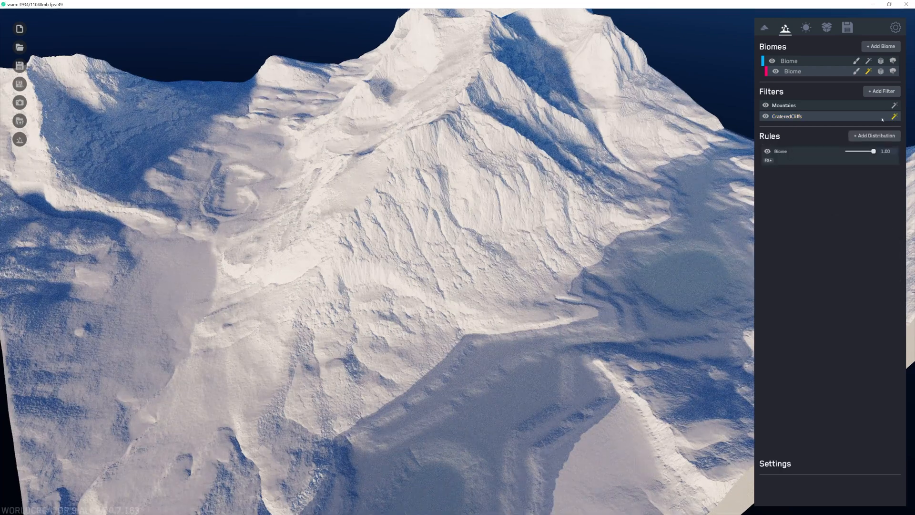
click(864, 138)
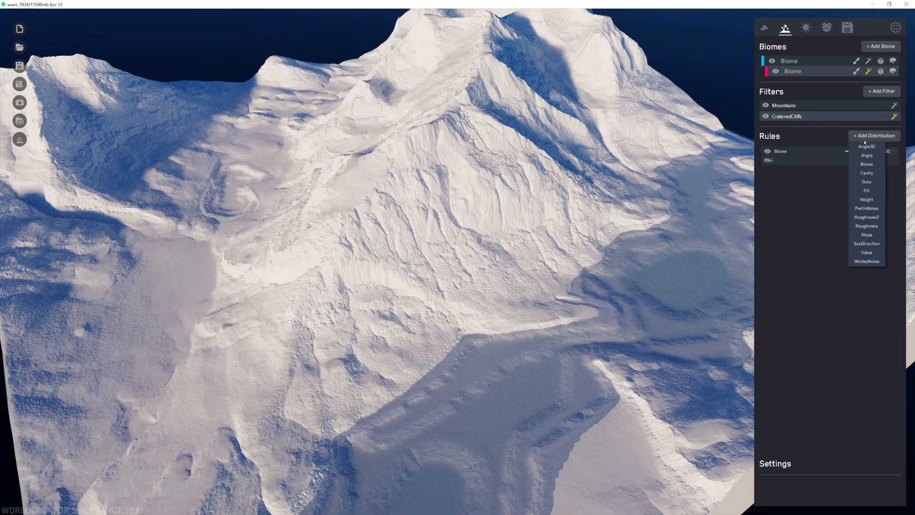
click(865, 235)
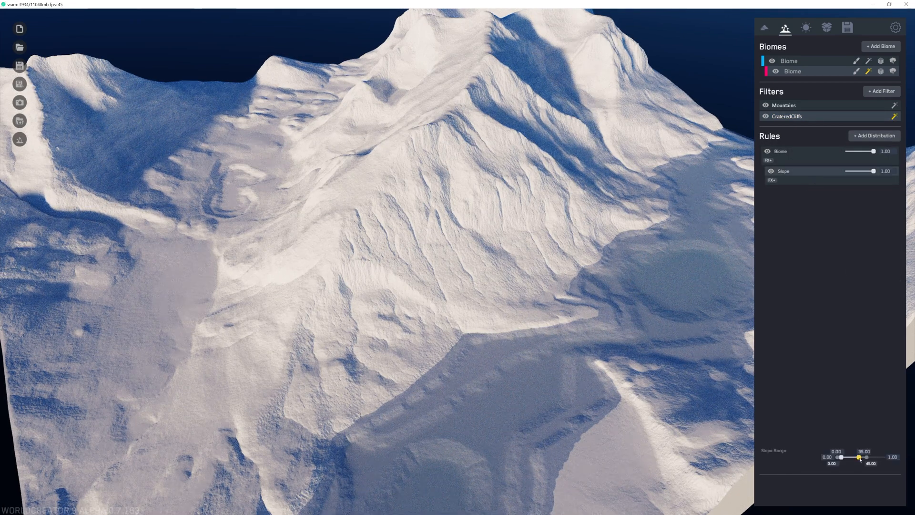
drag(859, 457, 877, 457)
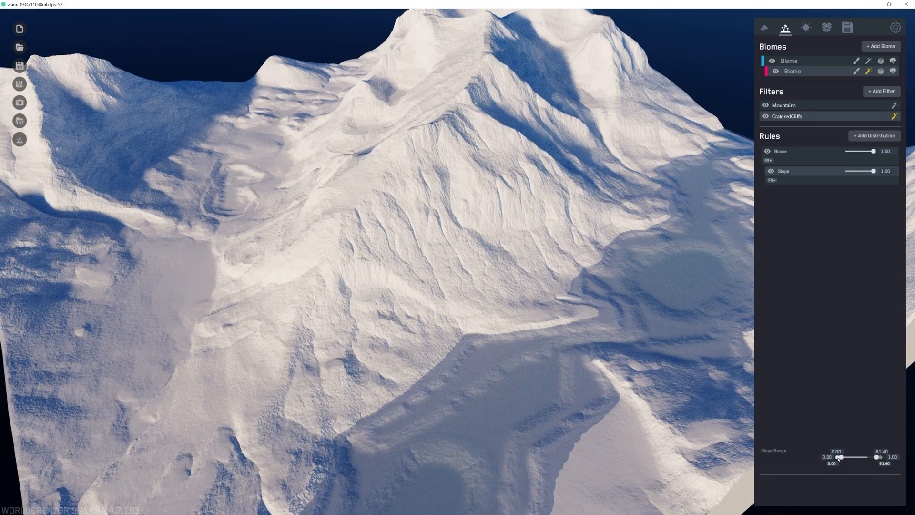
mouse_move(876, 459)
mouse_down()
mouse_move(889, 458)
mouse_move(856, 459)
mouse_move(873, 459)
mouse_up()
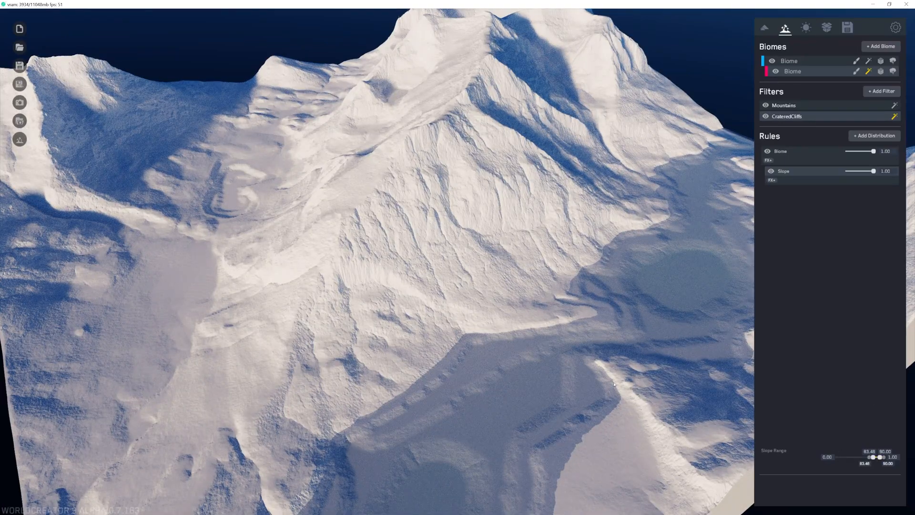
scroll(393, 275, up, 3)
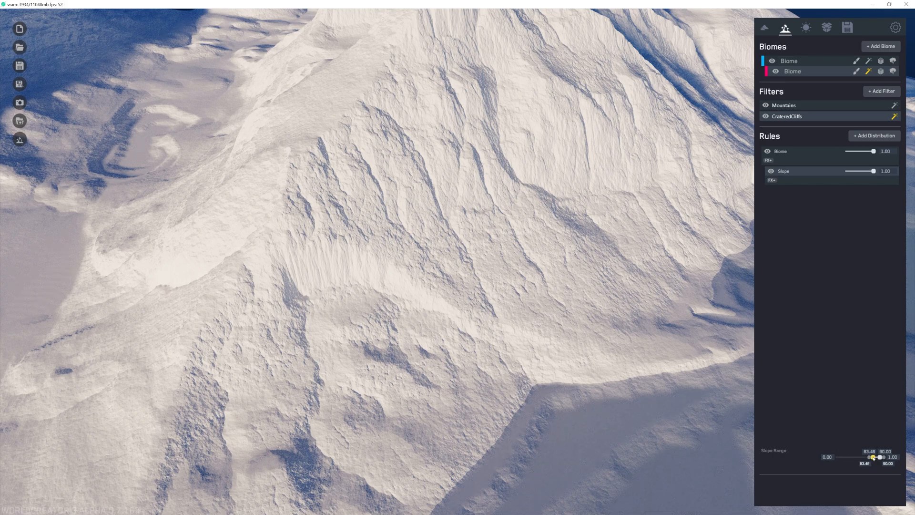
drag(874, 458, 872, 457)
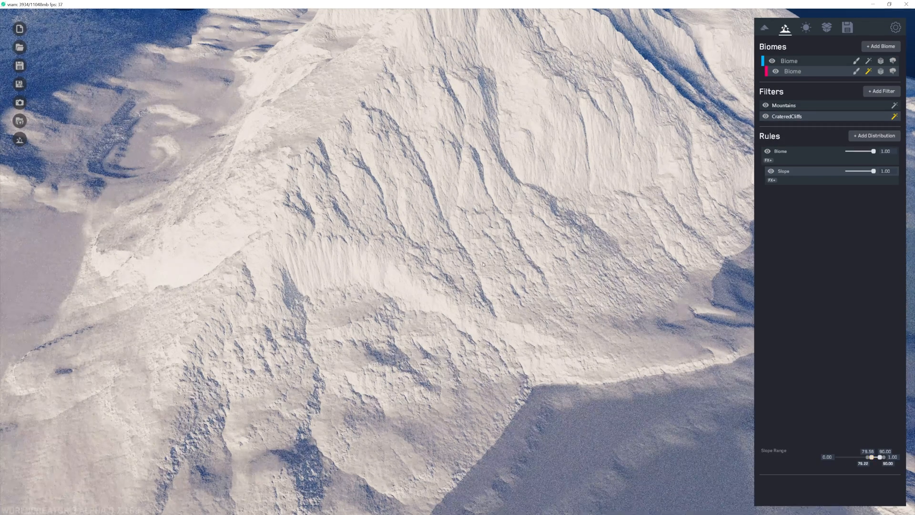
scroll(498, 209, down, 3)
Add a Slope distribution to the Mountains filter and set its range from about 83 to 90.
click(806, 107)
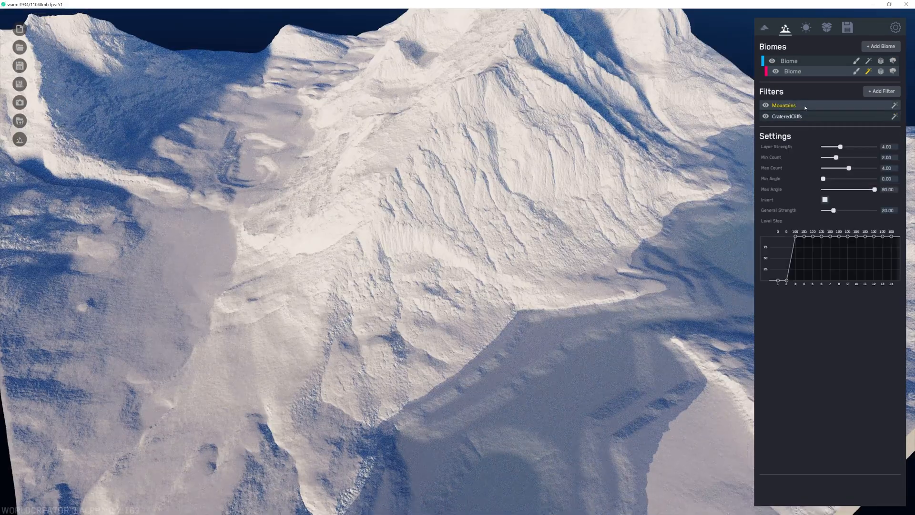
click(895, 106)
click(874, 136)
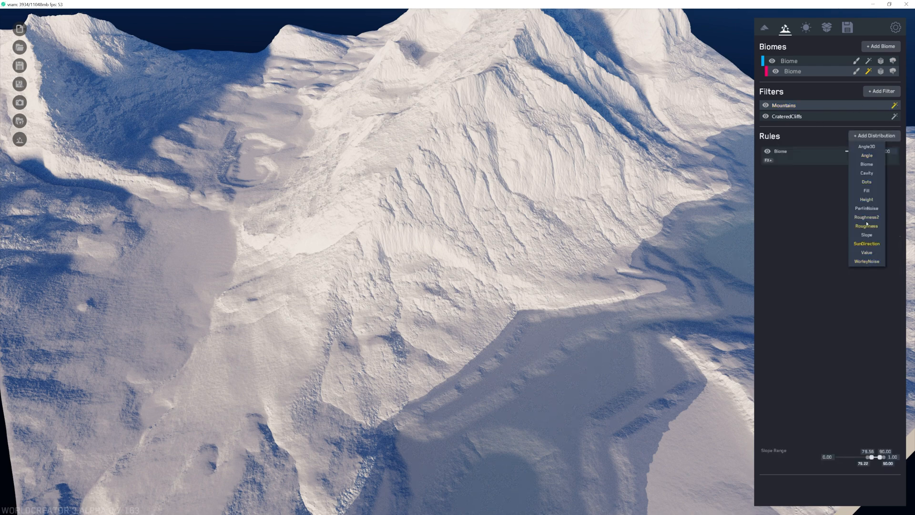
click(867, 234)
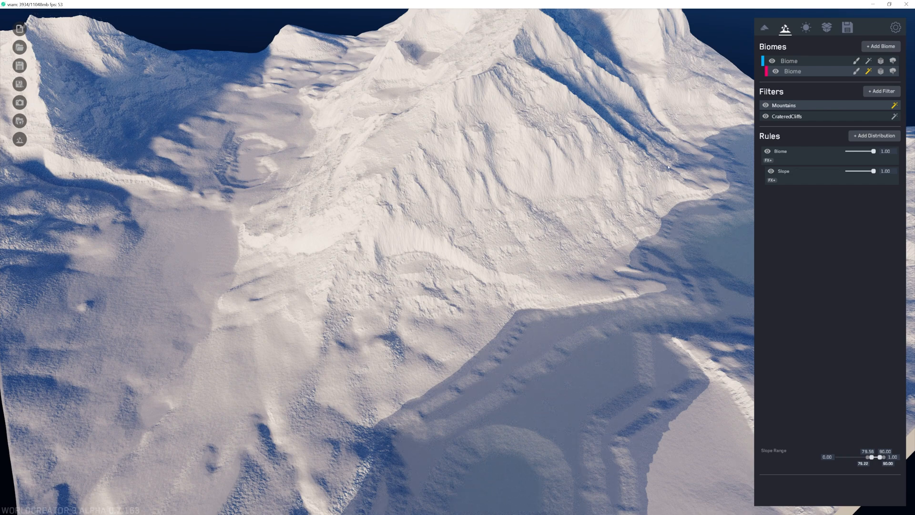
click(817, 179)
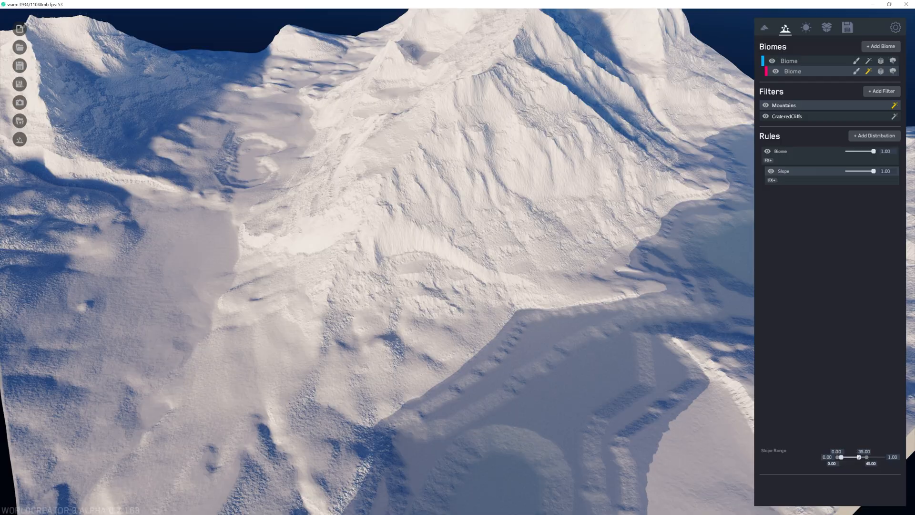
drag(858, 459, 913, 476)
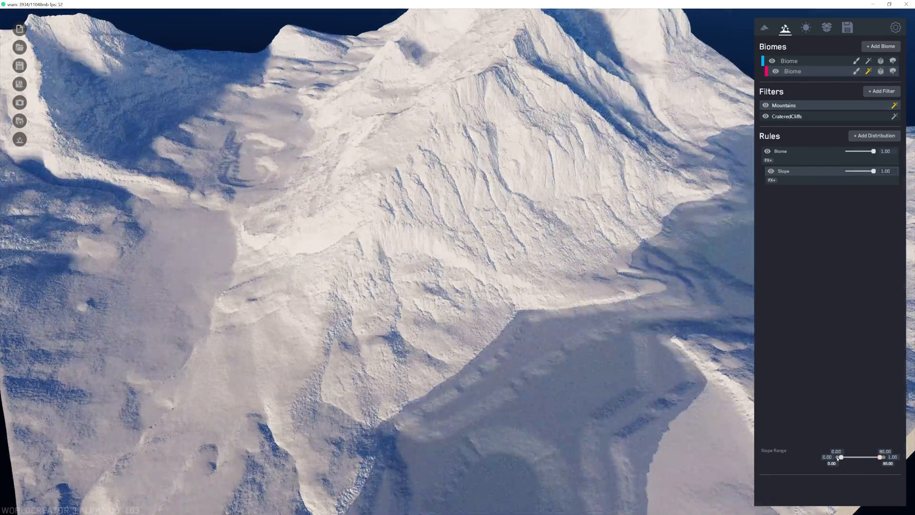
drag(841, 458, 869, 459)
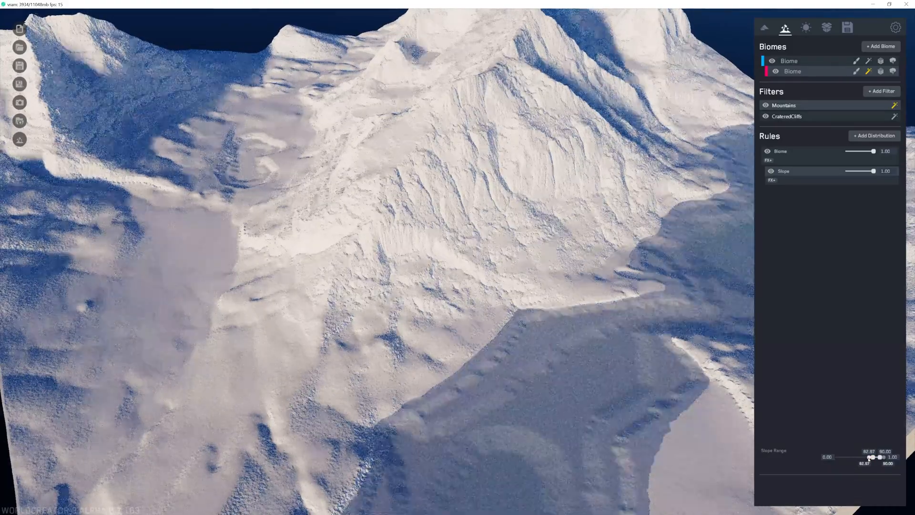
scroll(477, 198, up, 3)
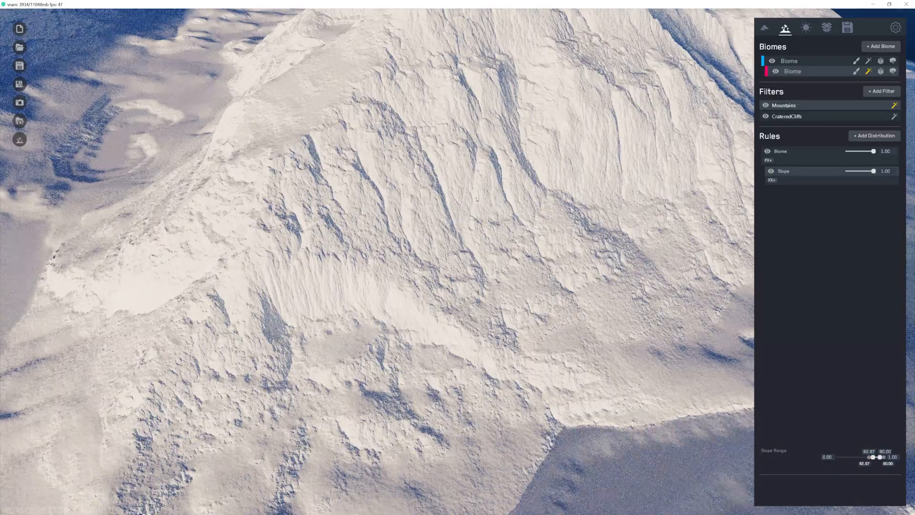
Raise the lower end of the Mountains filter's slope range to about 88, with its falloff starting at about 84.20.
drag(873, 457, 871, 460)
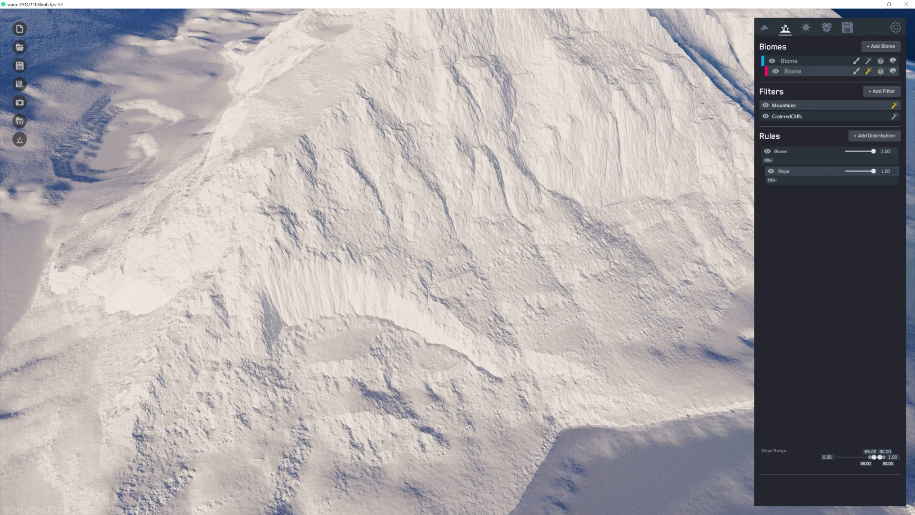
drag(870, 458, 870, 457)
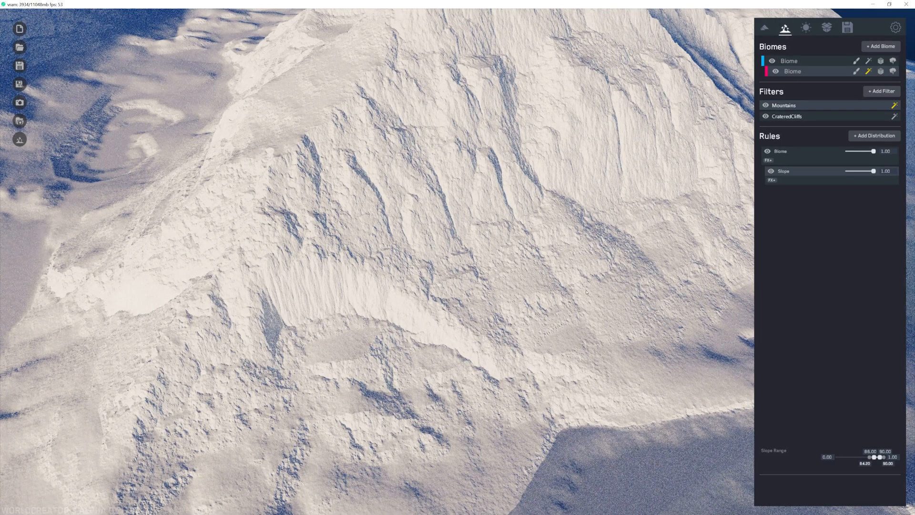
scroll(522, 264, down, 3)
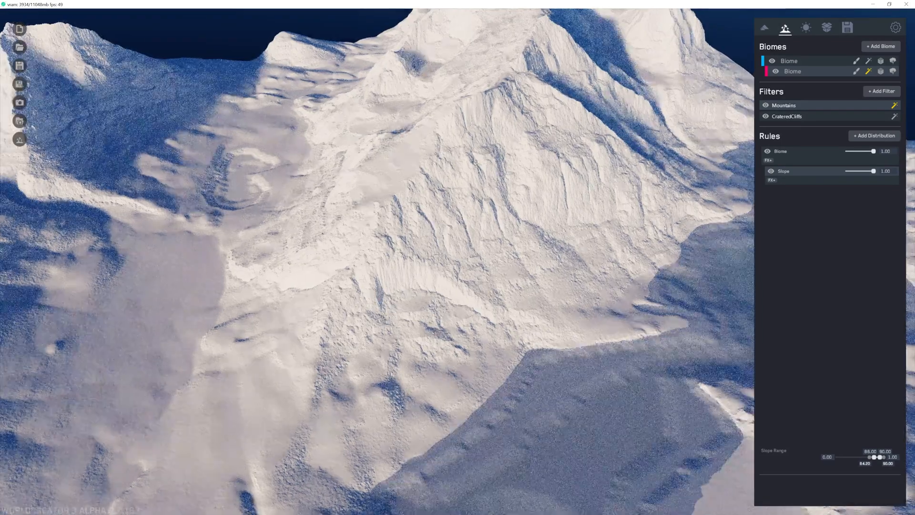
Try a lower Max Angle on the Mountains filter, restore it to 90, and set Min Angle to 40.
click(819, 104)
scroll(597, 209, up, 4)
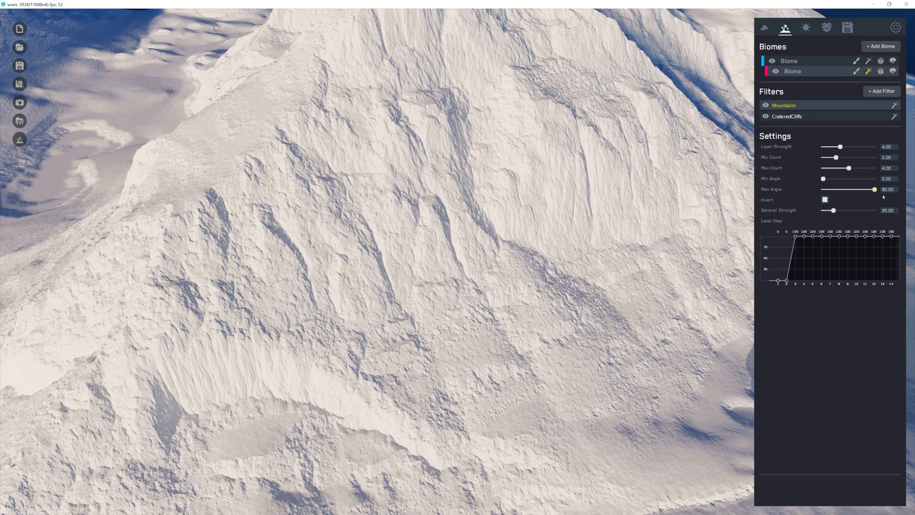
drag(875, 190, 866, 190)
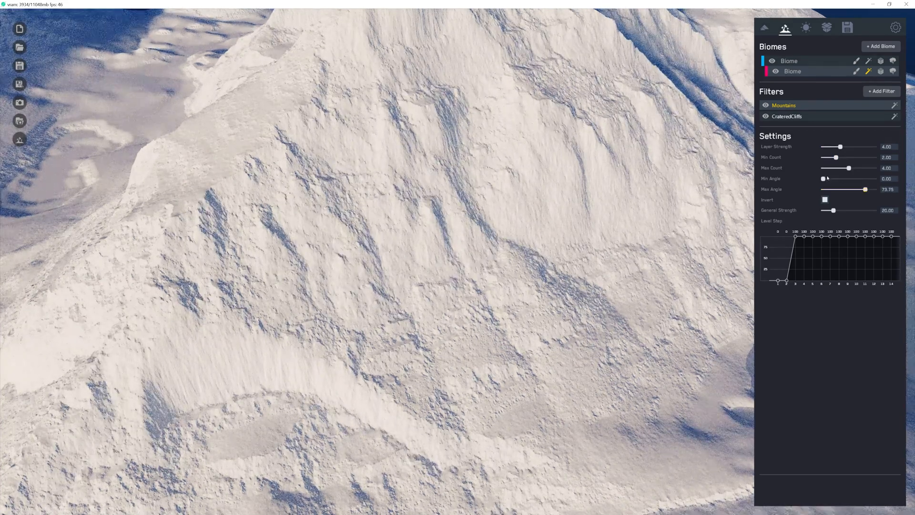
drag(828, 179, 838, 179)
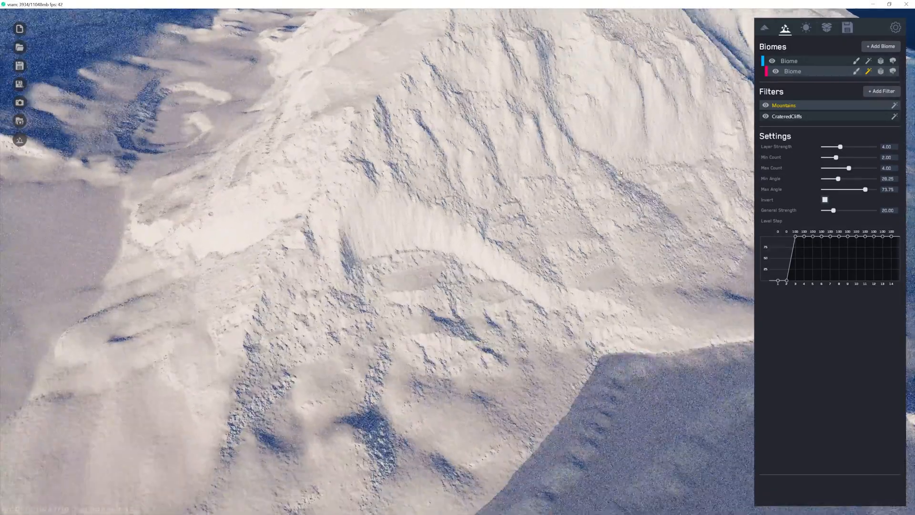
drag(870, 190, 884, 190)
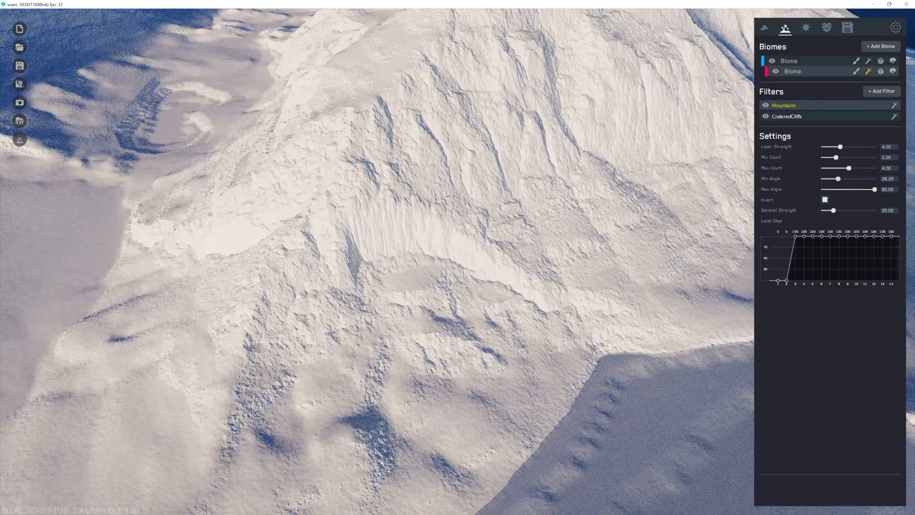
mouse_move(838, 179)
mouse_down()
mouse_move(860, 179)
mouse_move(831, 178)
mouse_up()
drag(831, 179, 846, 180)
middle_drag(583, 267, 546, 232)
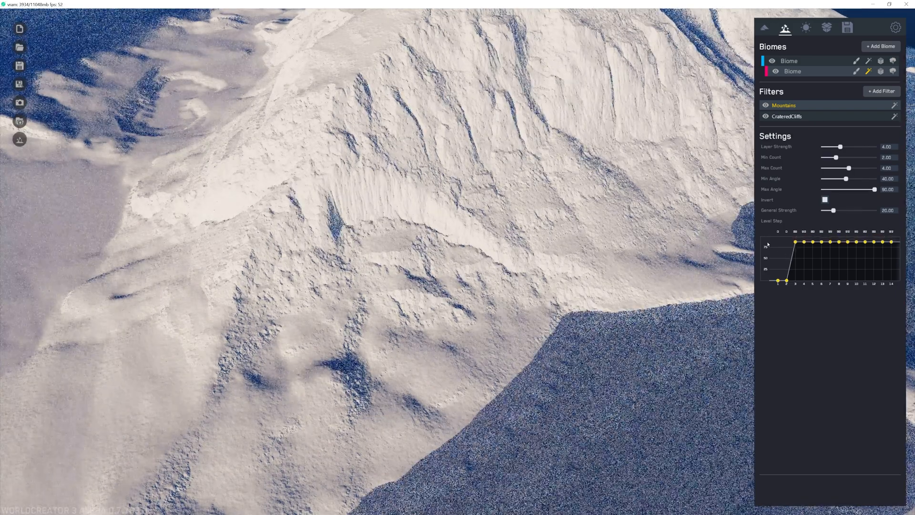
Lower the Mountains filter's Level Step curve to about 75 for levels 3 and up, and check the mountain slopes.
drag(767, 240, 768, 250)
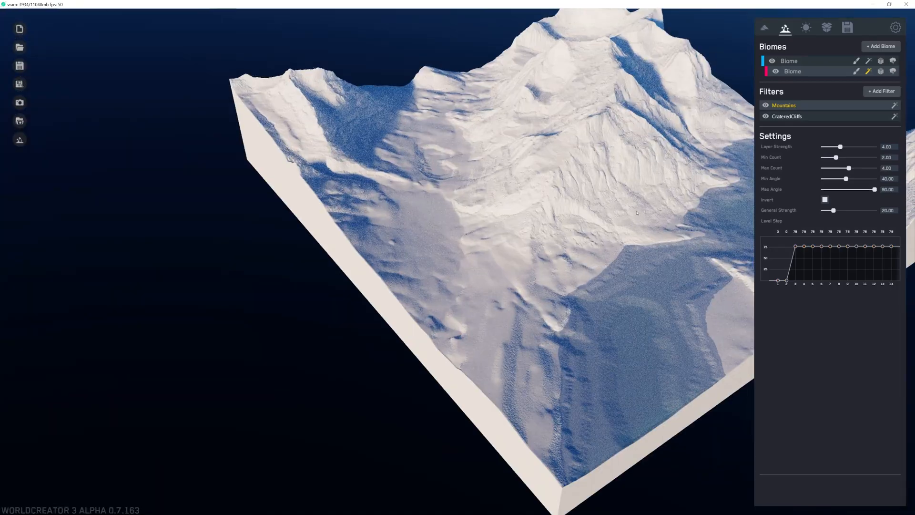
drag(637, 213, 447, 247)
scroll(495, 224, up, 3)
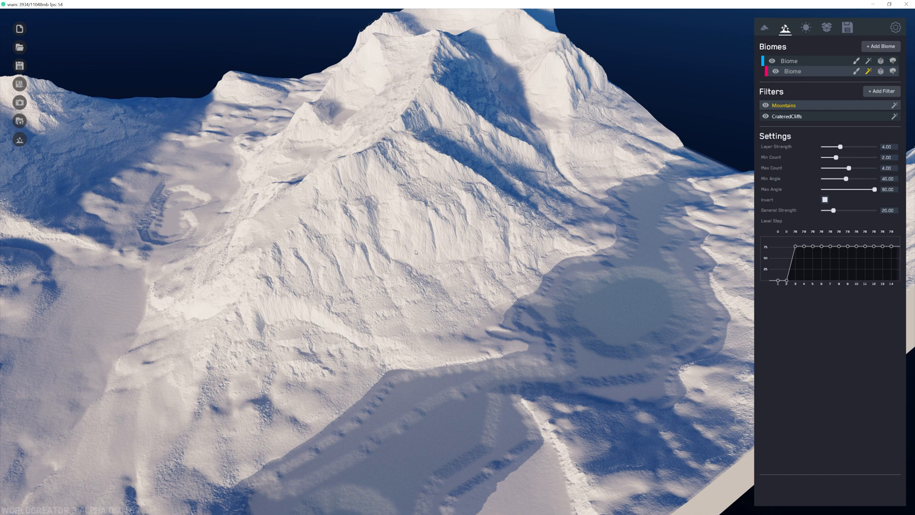
middle_drag(416, 252, 487, 204)
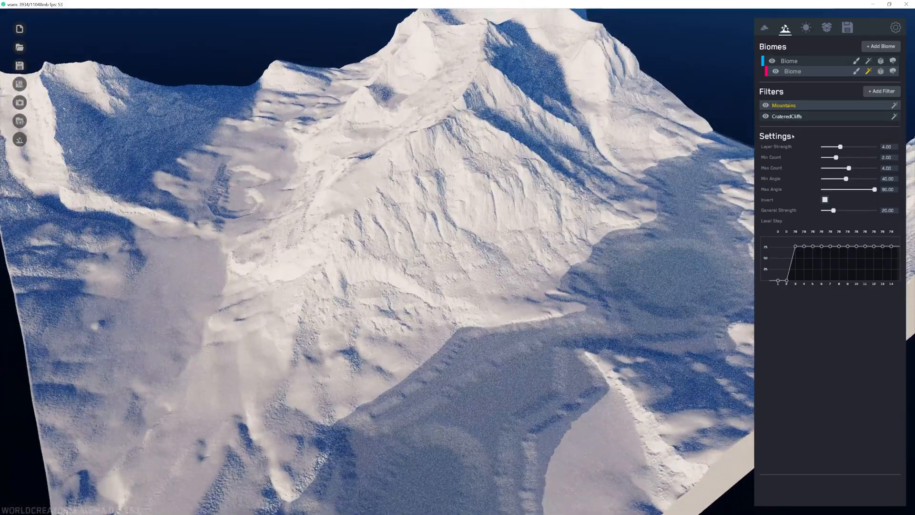
Try an ErosionFluvial filter on the pink biome, inspect the slopes, and delete the filter.
click(829, 115)
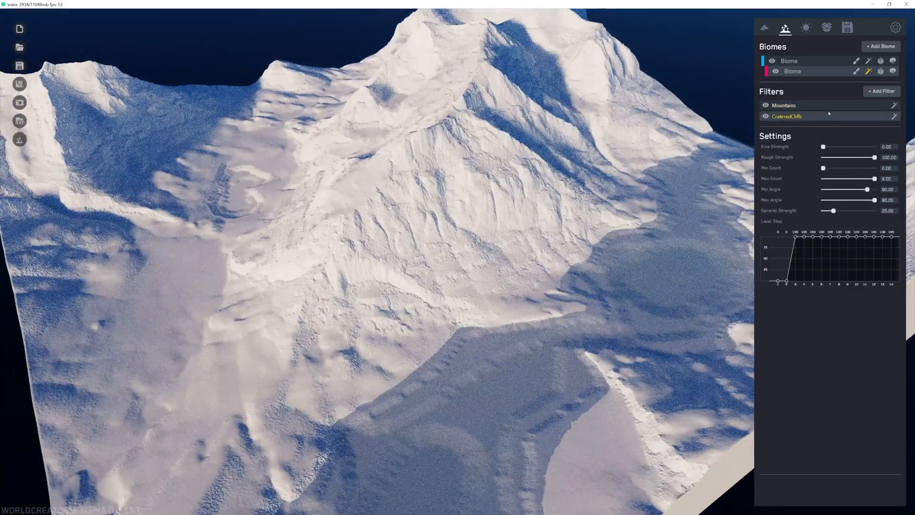
click(881, 90)
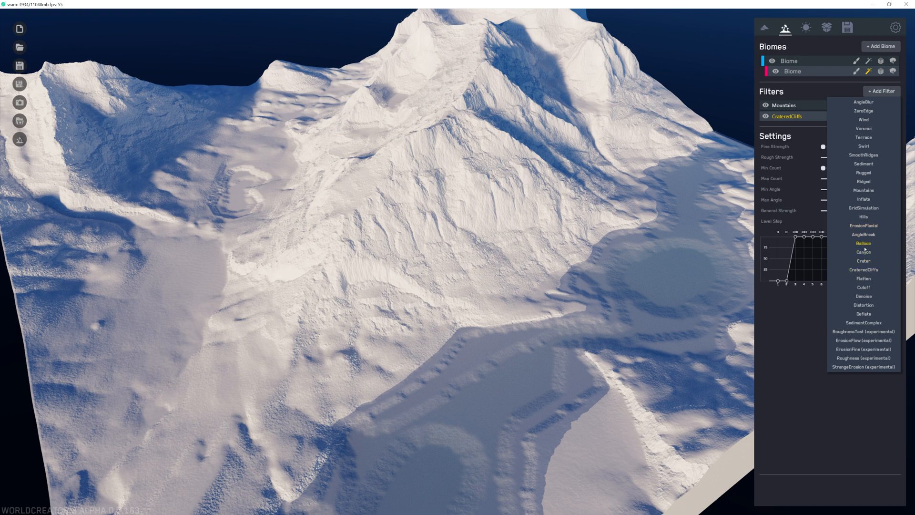
click(864, 226)
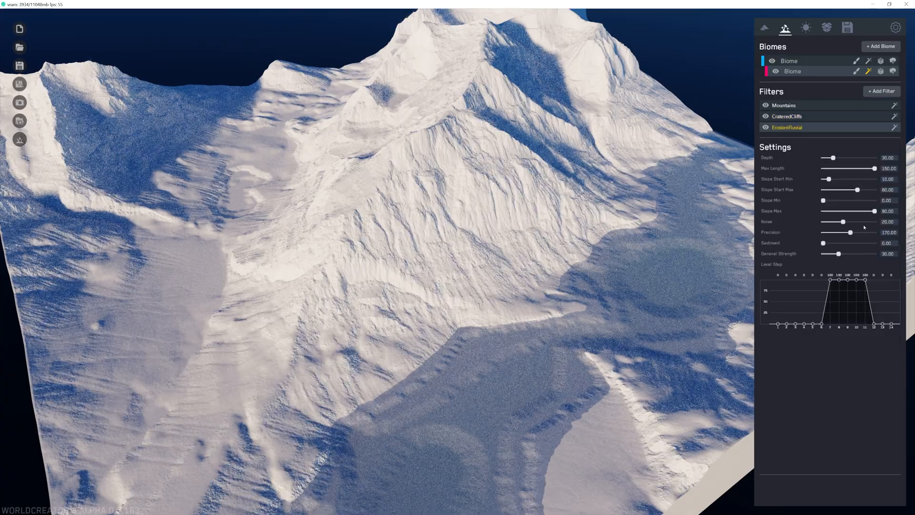
middle_drag(416, 209, 455, 184)
key(Delete)
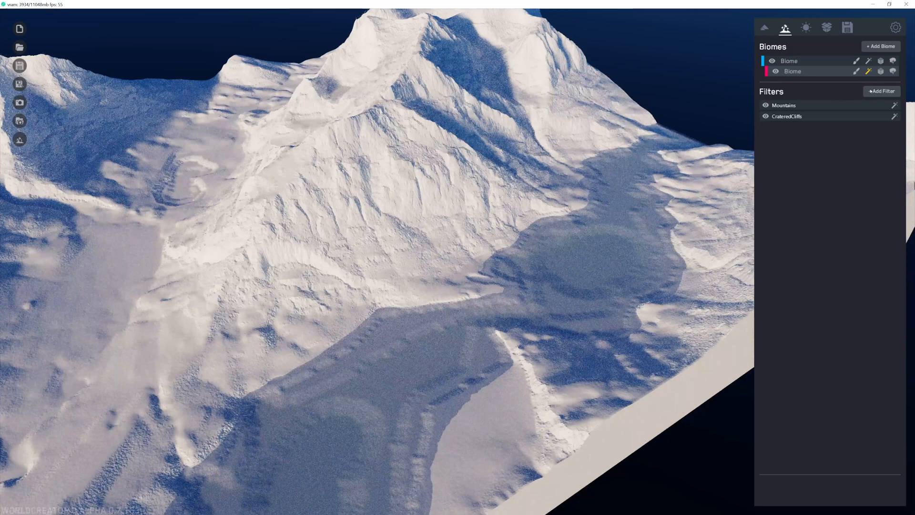
Try a Hills filter on the pink biome.
click(882, 91)
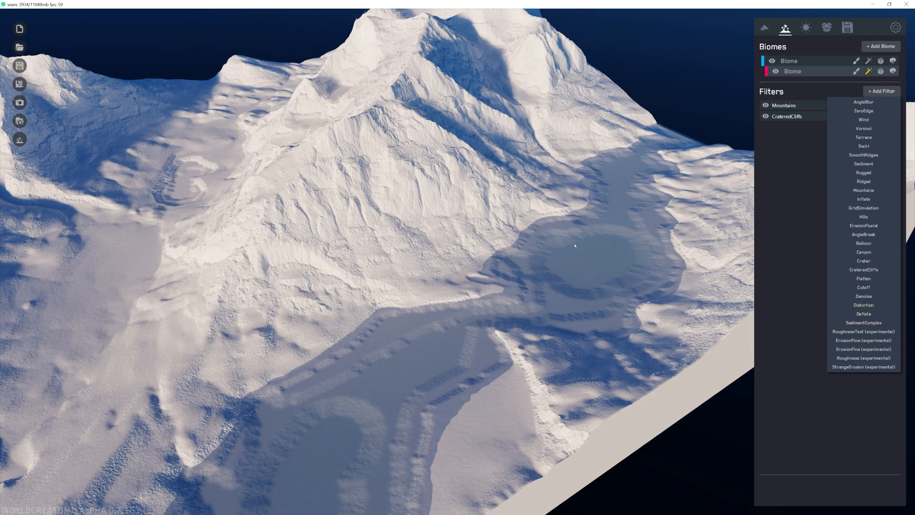
middle_drag(575, 246, 603, 211)
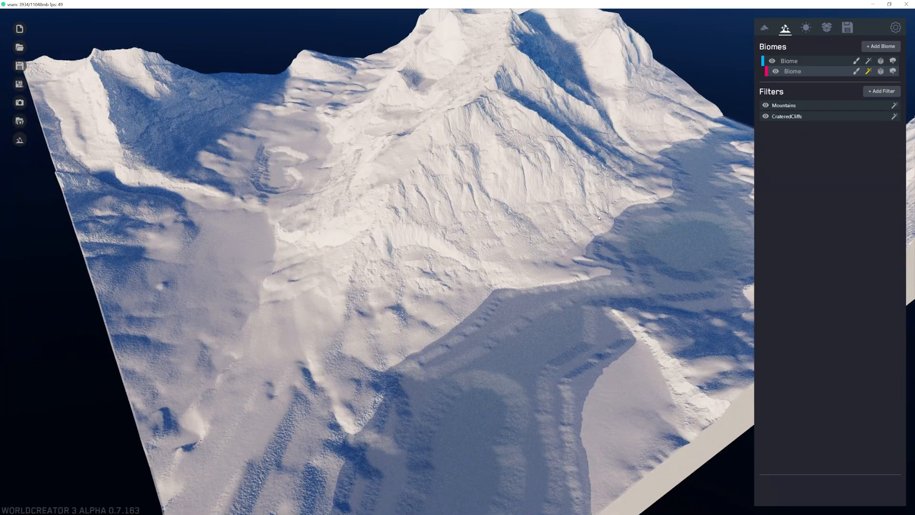
click(875, 92)
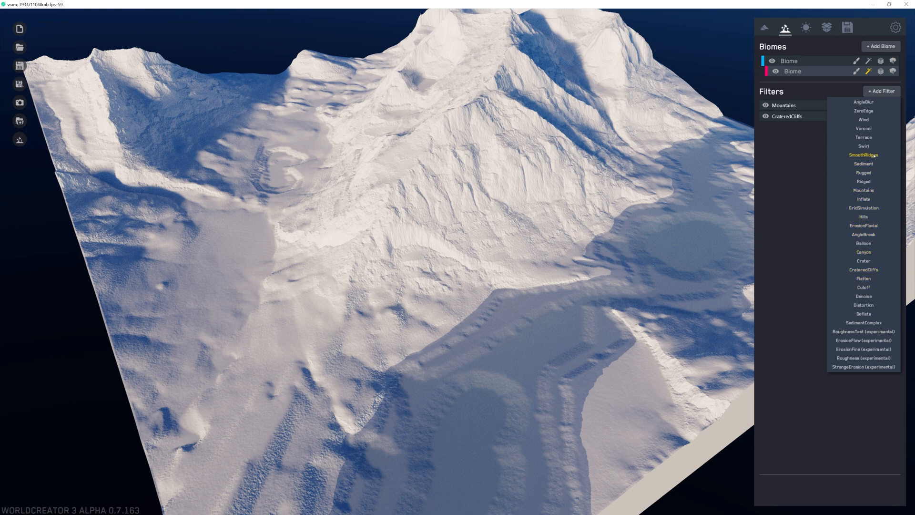
click(864, 217)
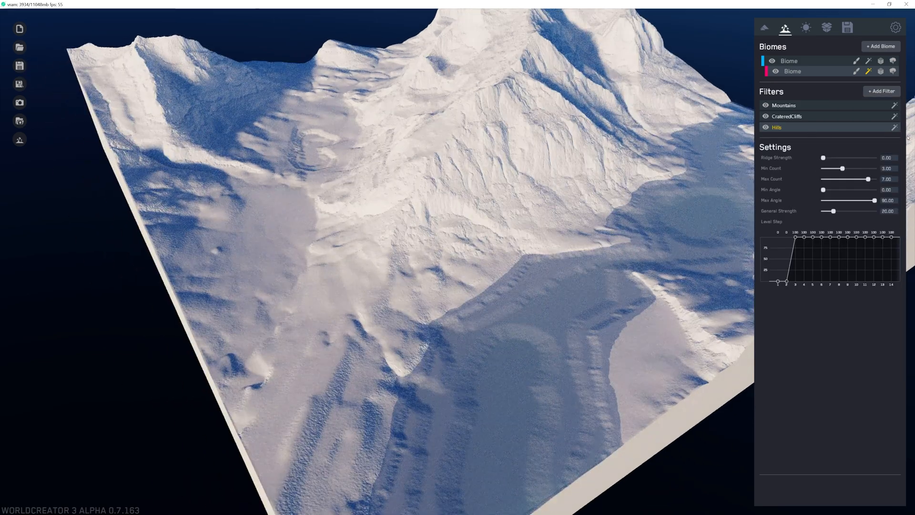
Try limiting the Hills filter with a Height distribution from -200 to about 134, and remove the filter.
click(895, 127)
click(875, 146)
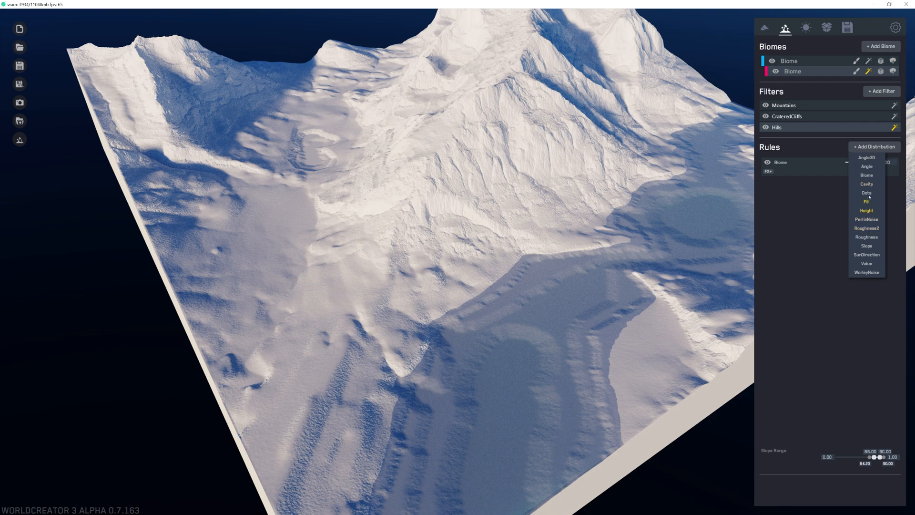
click(868, 210)
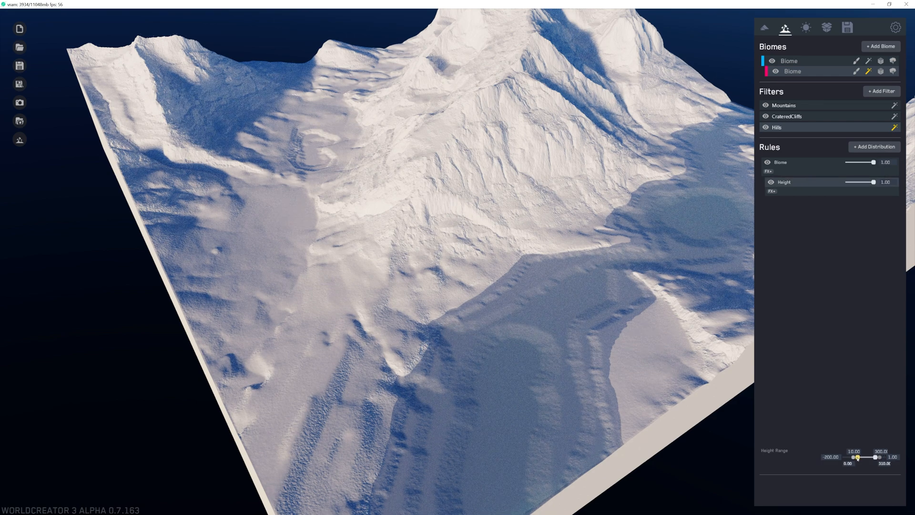
drag(858, 458, 651, 463)
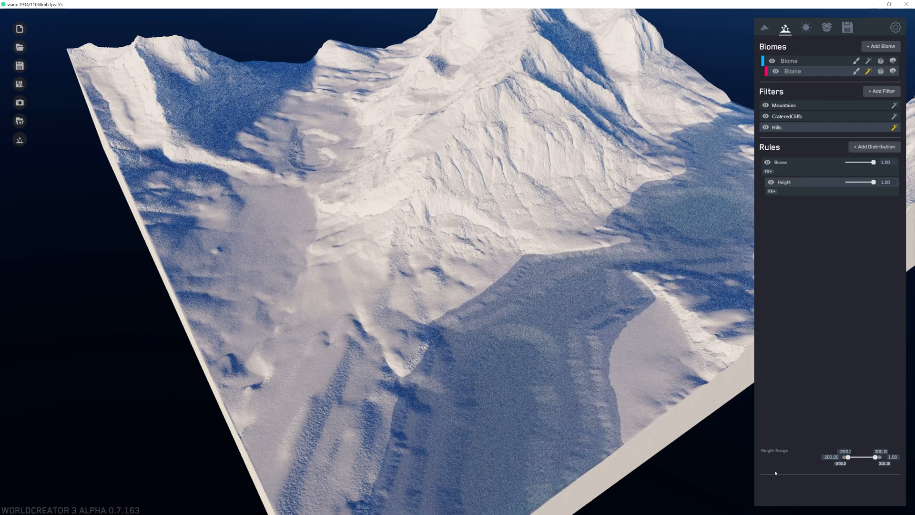
mouse_move(881, 458)
mouse_down()
mouse_move(867, 460)
mouse_move(875, 459)
mouse_up()
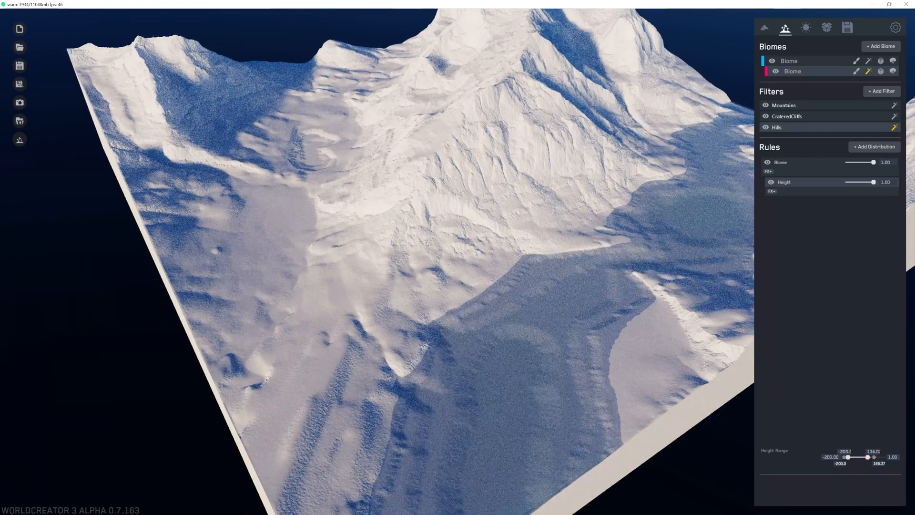
middle_drag(693, 235, 667, 228)
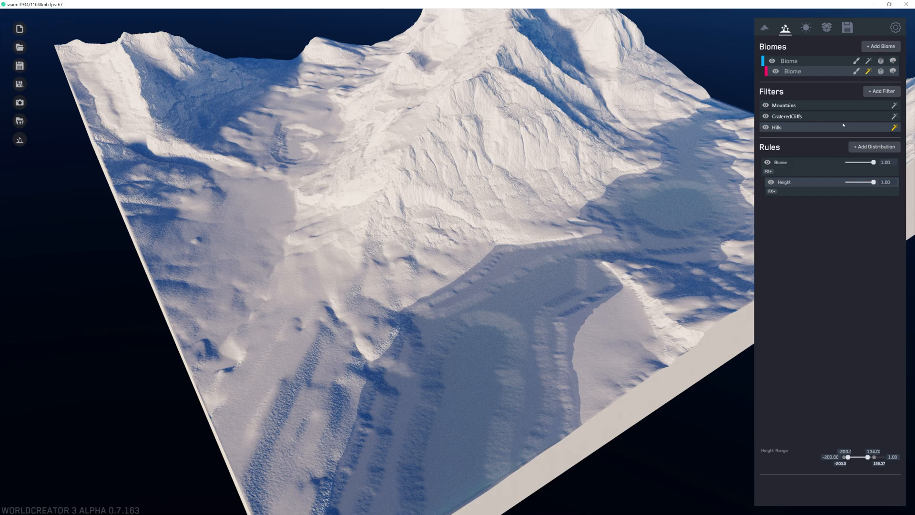
drag(796, 128, 596, 184)
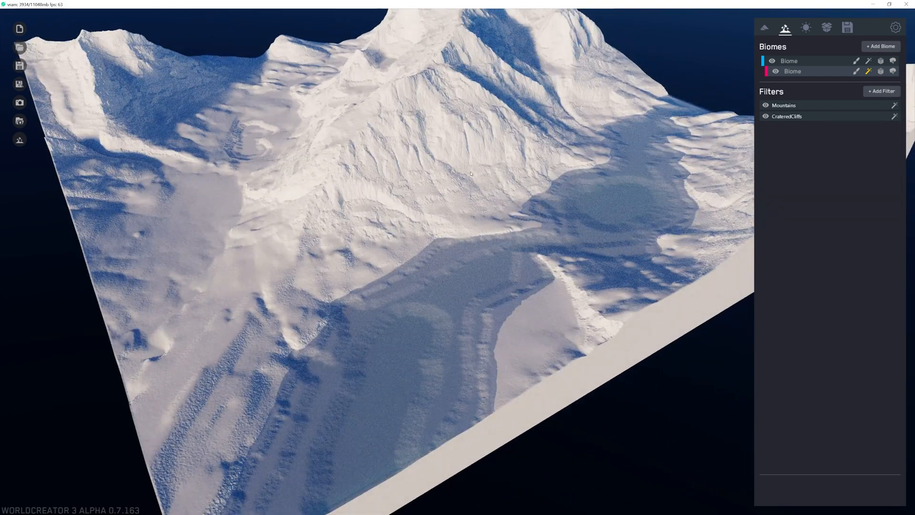
Try the experimental Roughness filter on the pink biome, inspect its effect around the valleys, and remove it.
click(814, 62)
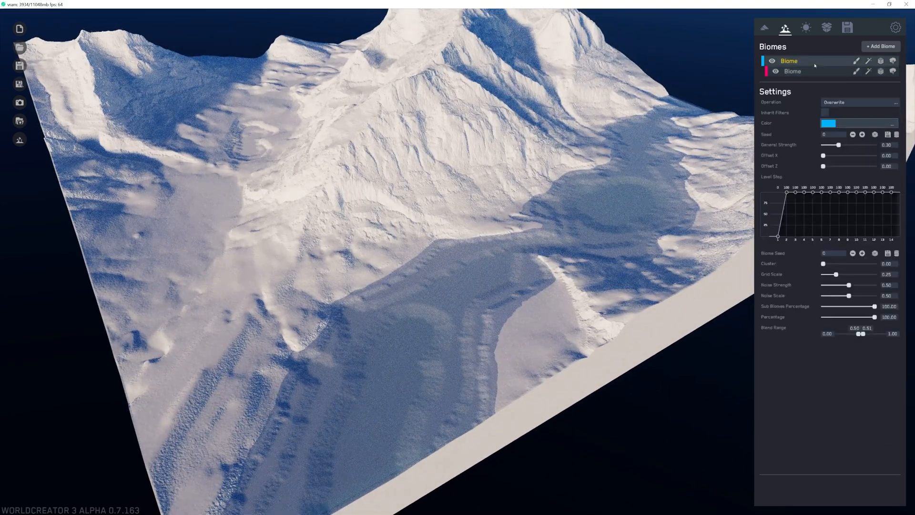
click(814, 71)
middle_drag(550, 184, 567, 157)
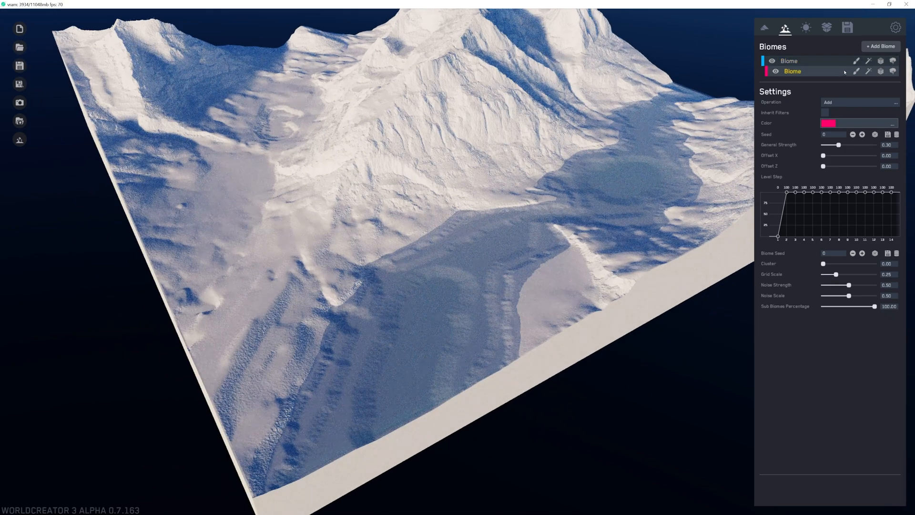
click(868, 72)
click(879, 91)
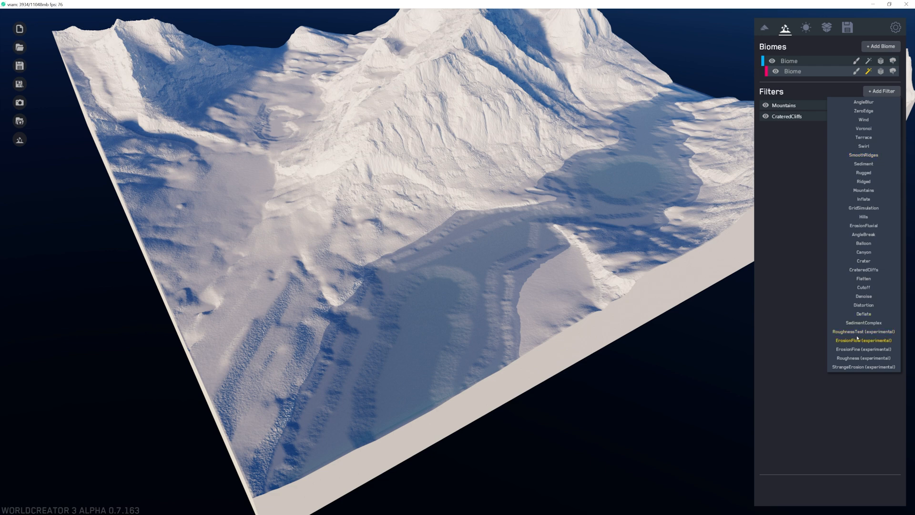
click(857, 357)
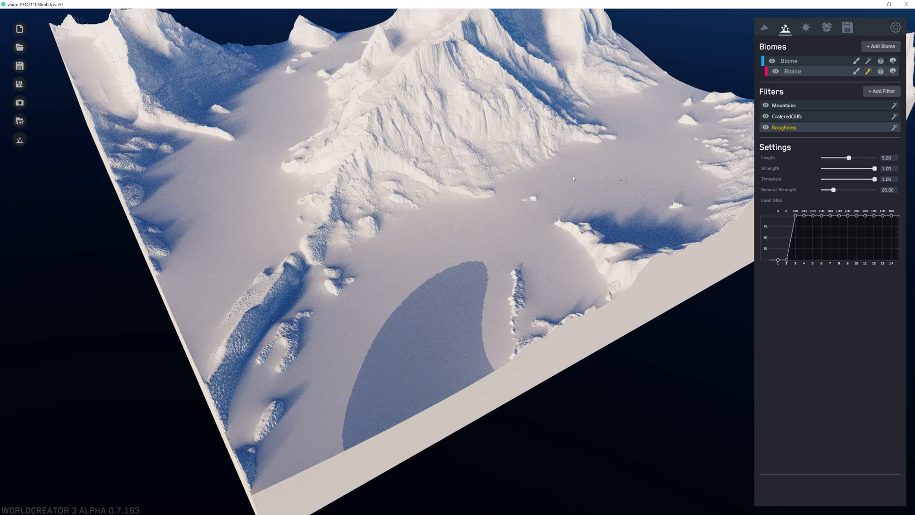
middle_drag(574, 178, 483, 233)
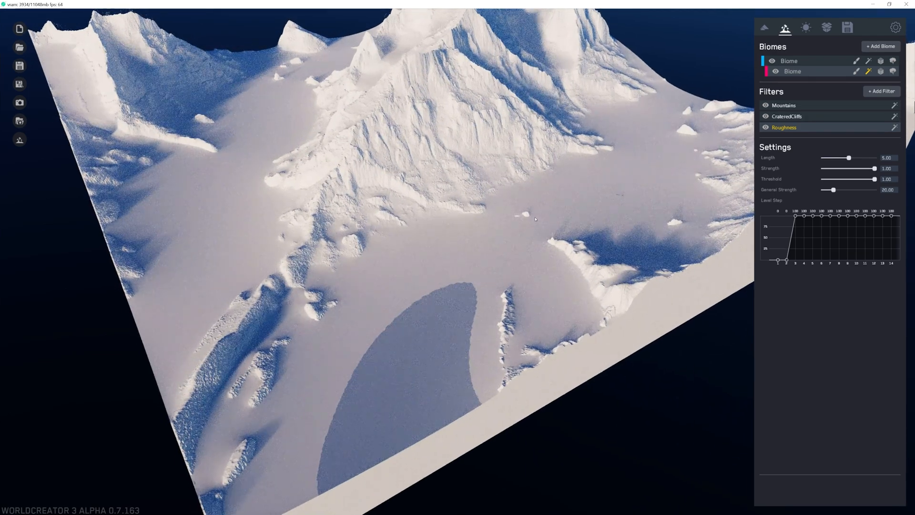
middle_drag(536, 219, 545, 201)
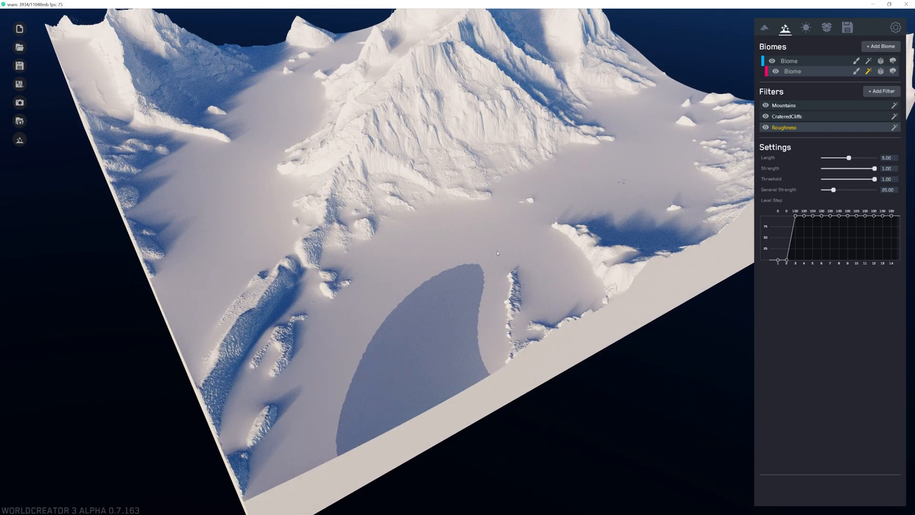
middle_drag(588, 179, 609, 185)
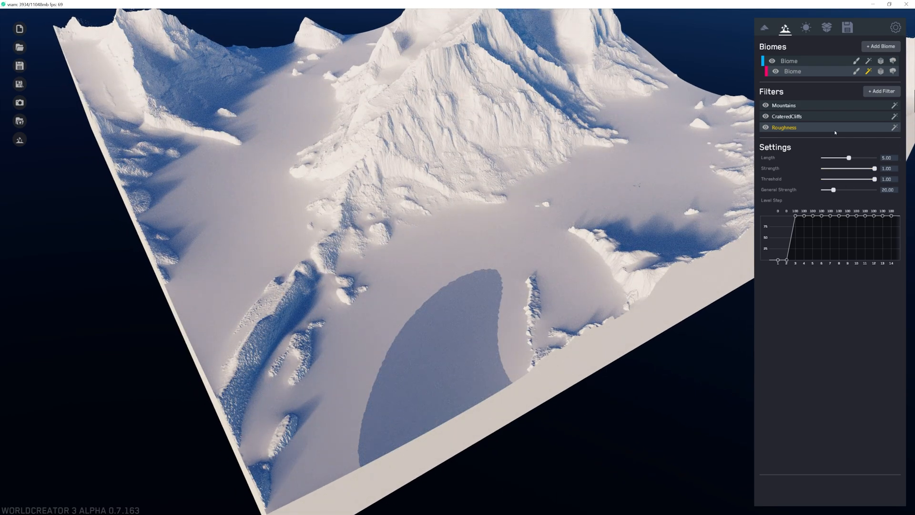
drag(837, 130, 675, 151)
Add a Sediment filter to the pink biome after the CrateredCliffs filter.
click(818, 120)
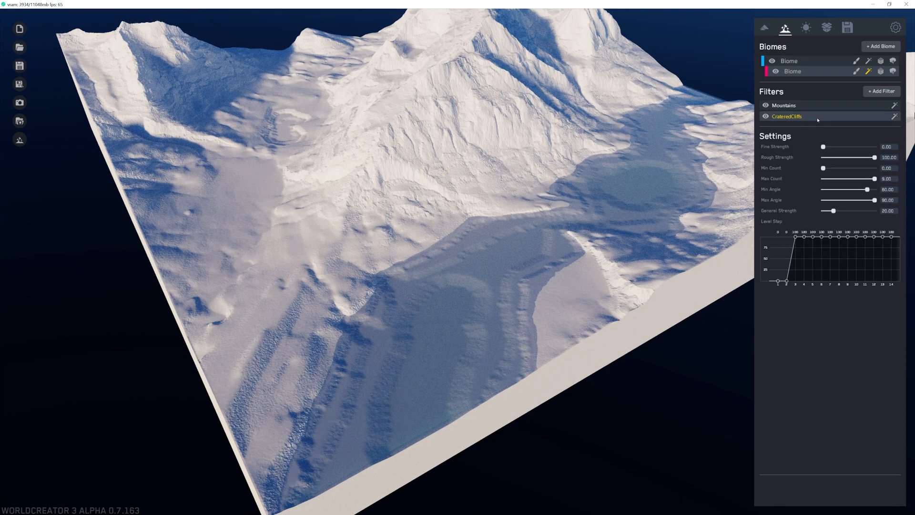
click(882, 92)
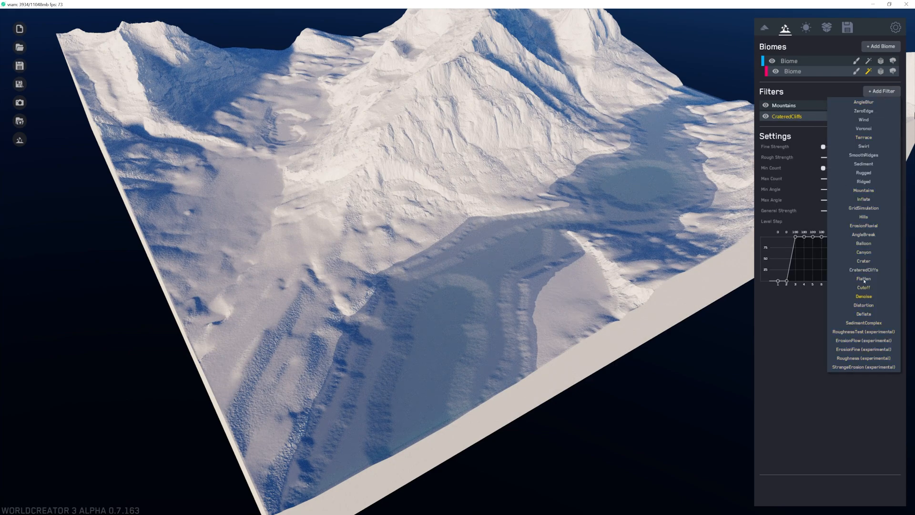
click(864, 164)
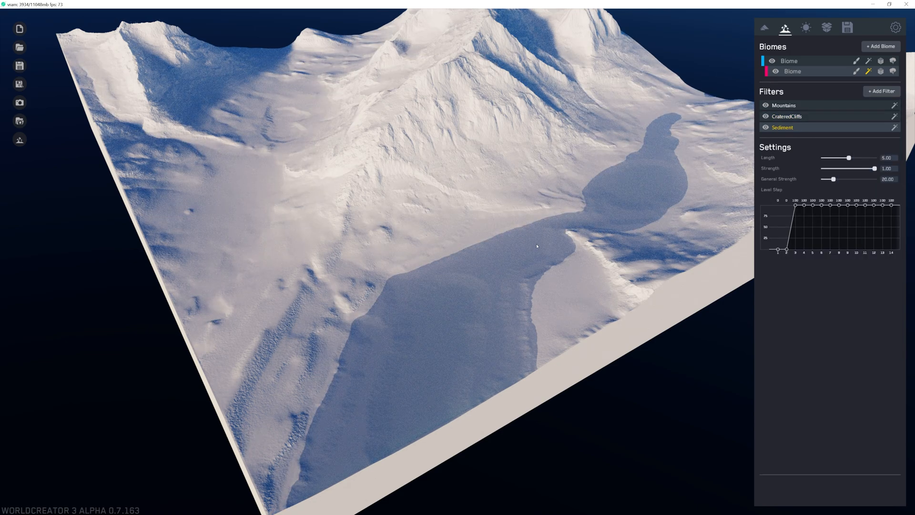
Add a Height distribution to the Sediment filter's rules on the pink biome.
scroll(537, 246, up, 3)
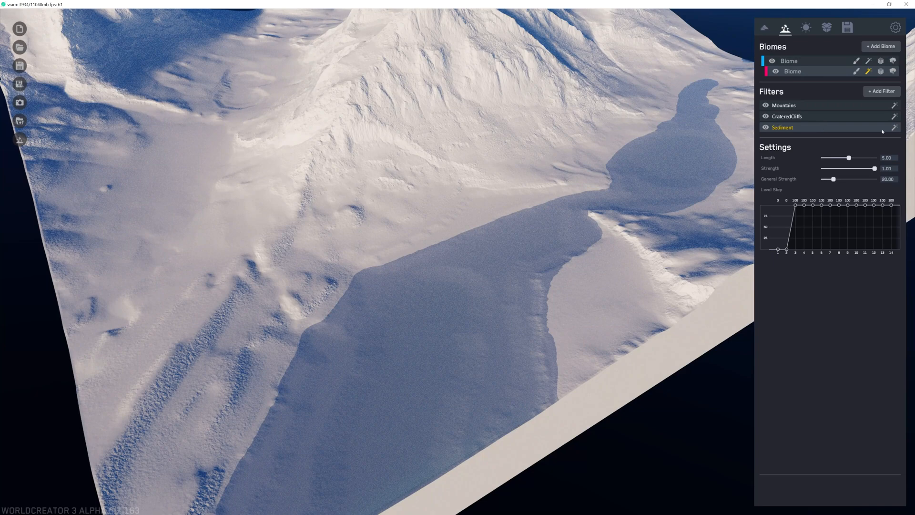
click(895, 127)
click(875, 146)
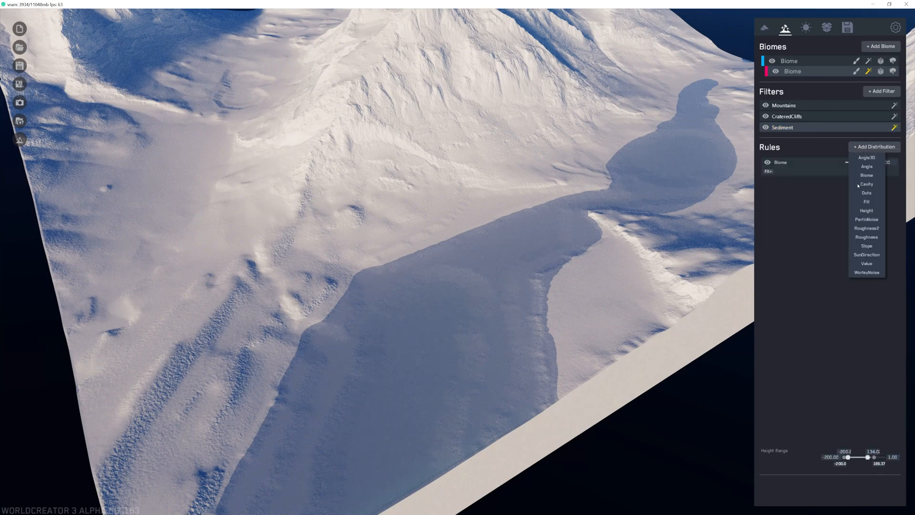
click(870, 211)
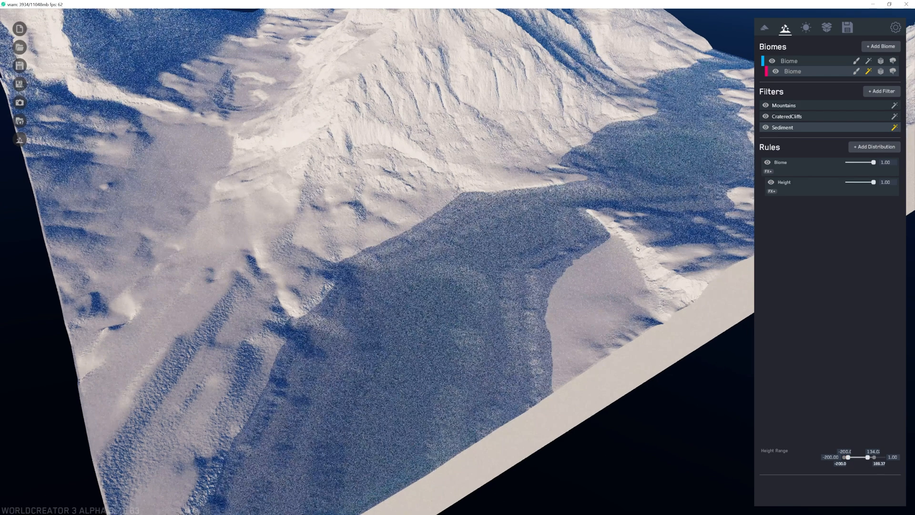
click(801, 128)
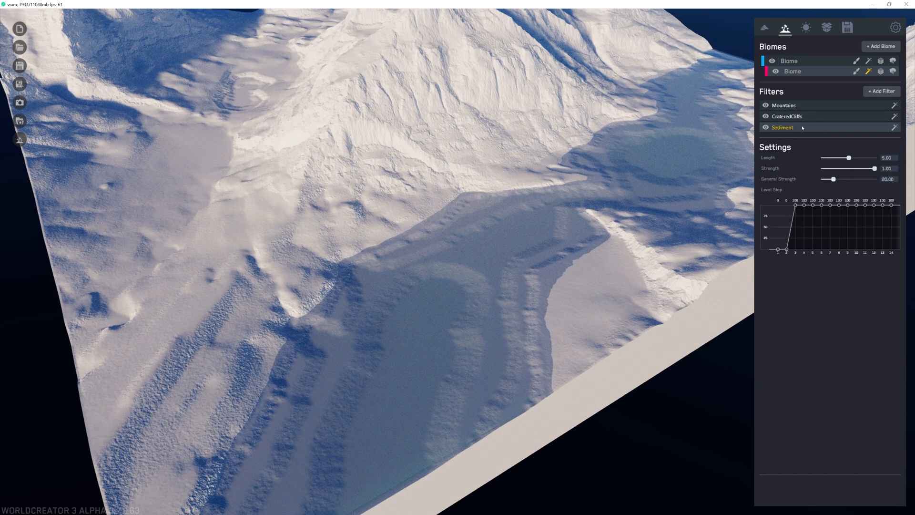
click(895, 128)
Restrict the Sediment filter's Height distribution to a range from -200 to about -98, with the upper falloff ending at about -92.
click(806, 182)
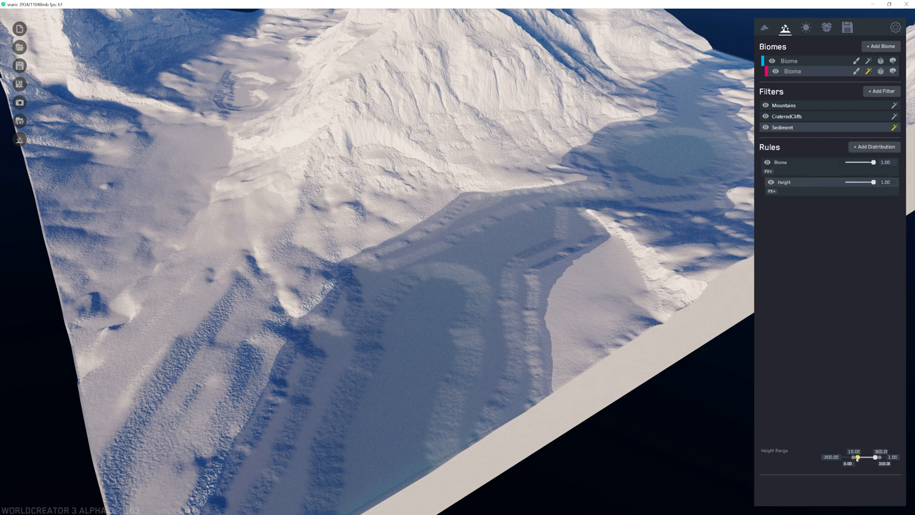
drag(625, 469, 822, 481)
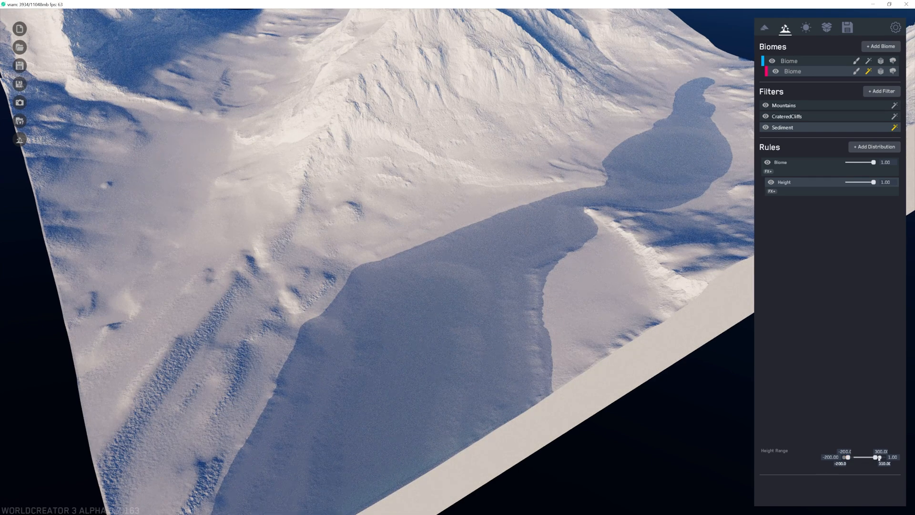
click(865, 459)
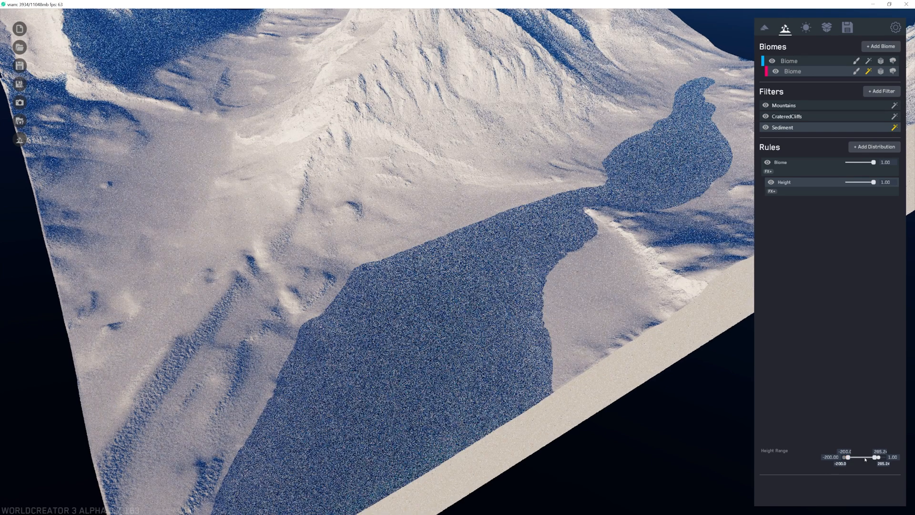
click(865, 459)
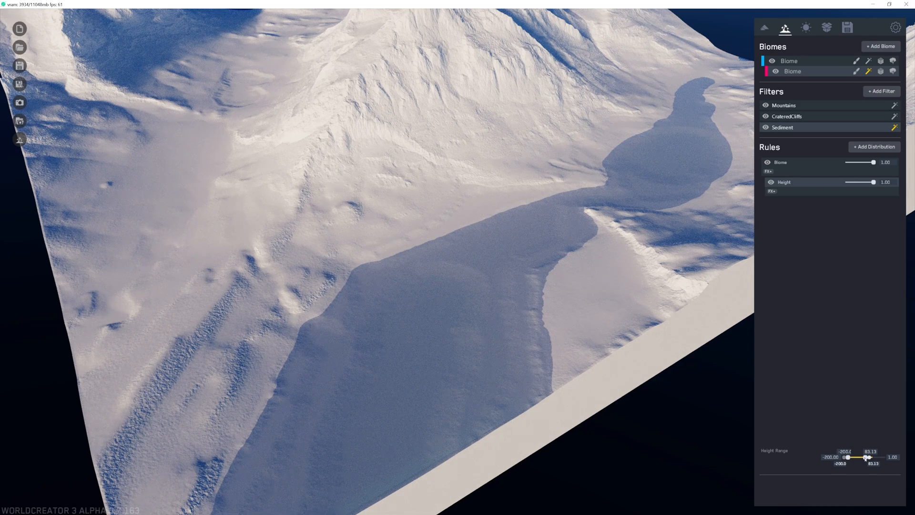
drag(866, 459, 861, 458)
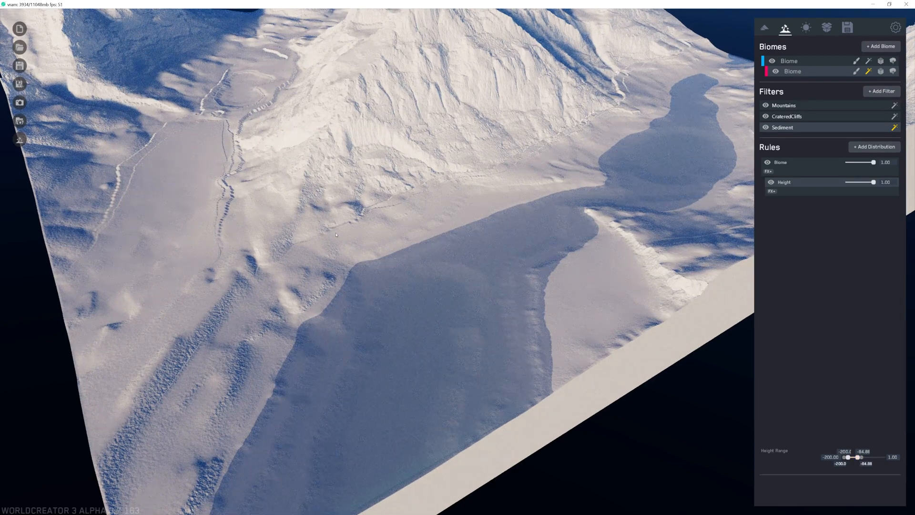
scroll(372, 289, up, 3)
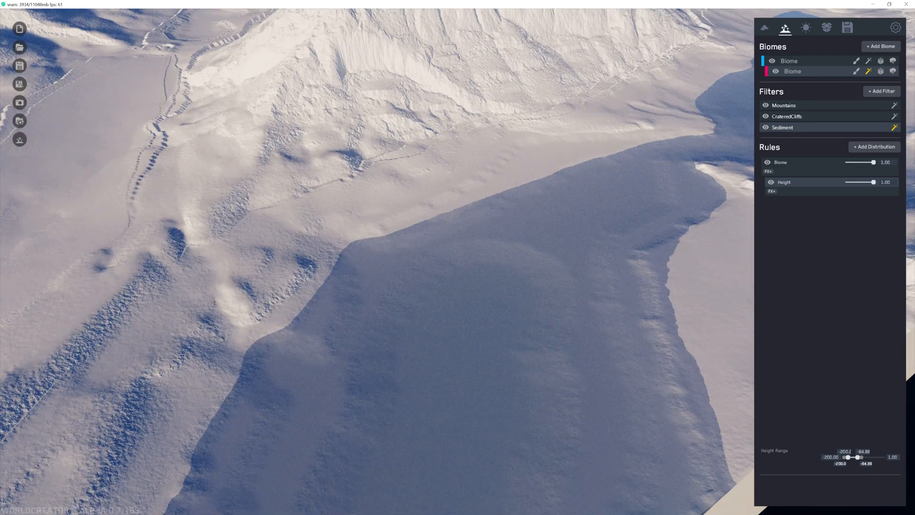
drag(858, 458, 858, 458)
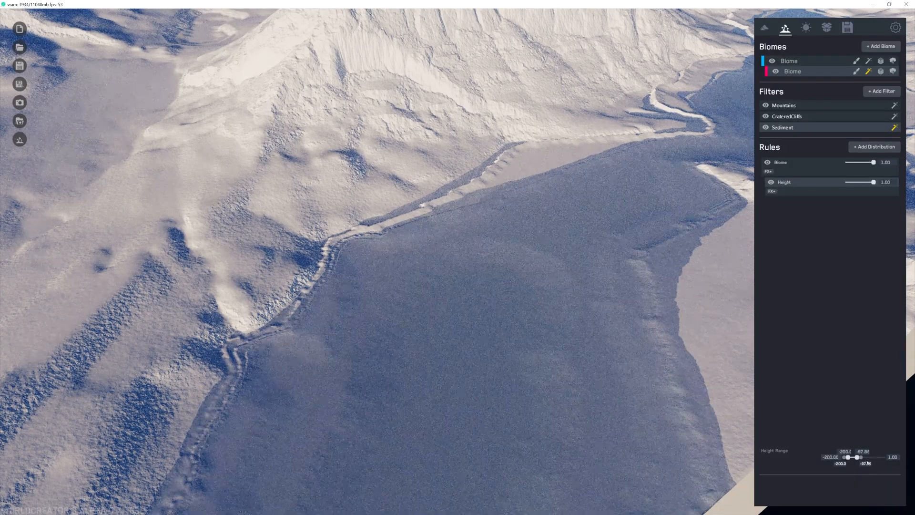
middle_drag(622, 234, 581, 259)
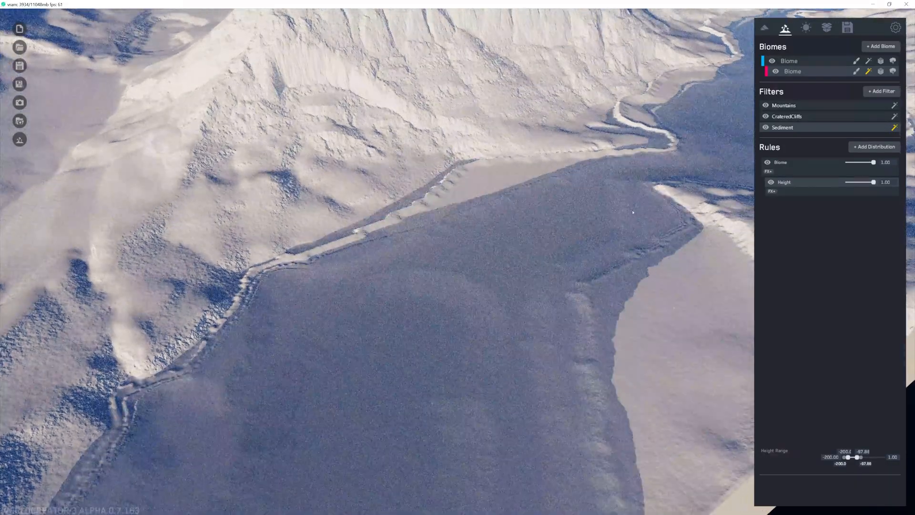
middle_drag(621, 215, 427, 338)
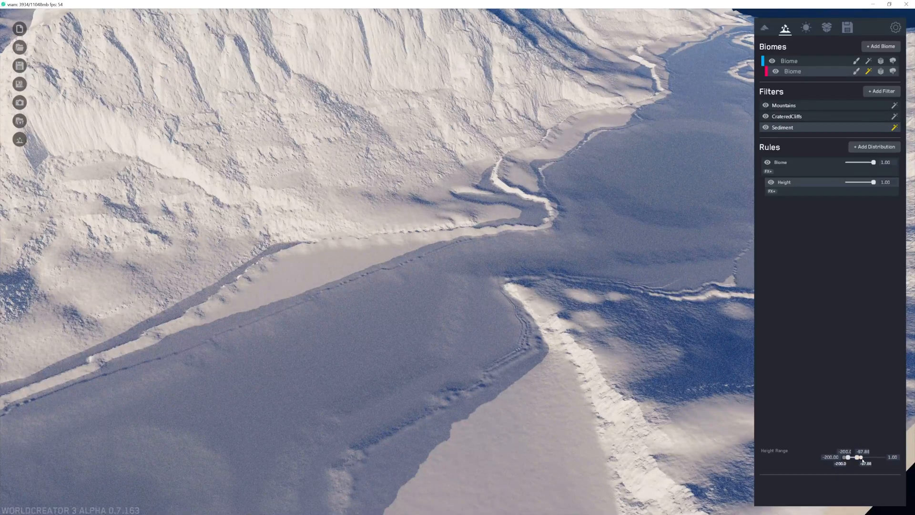
drag(862, 459, 863, 459)
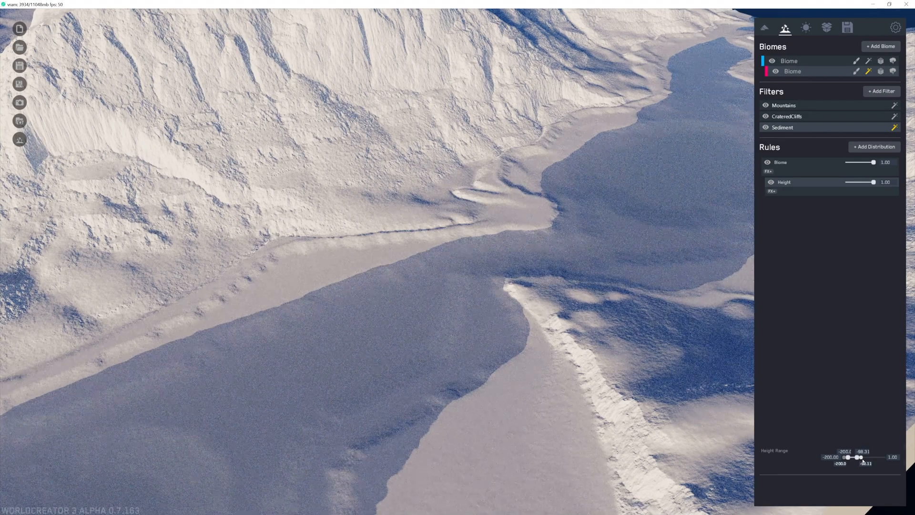
drag(863, 461, 863, 460)
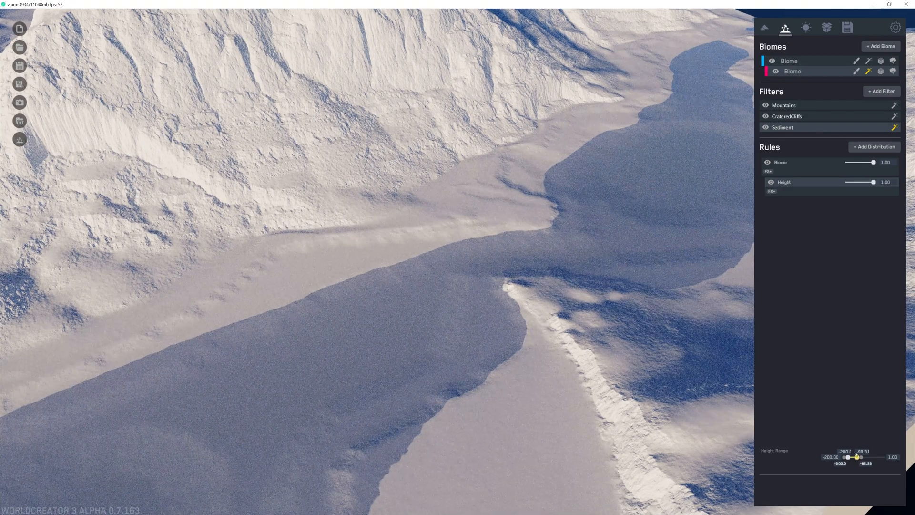
Reduce the Sediment filter's Length to about 2.84 and its General Strength to about 17.
click(817, 127)
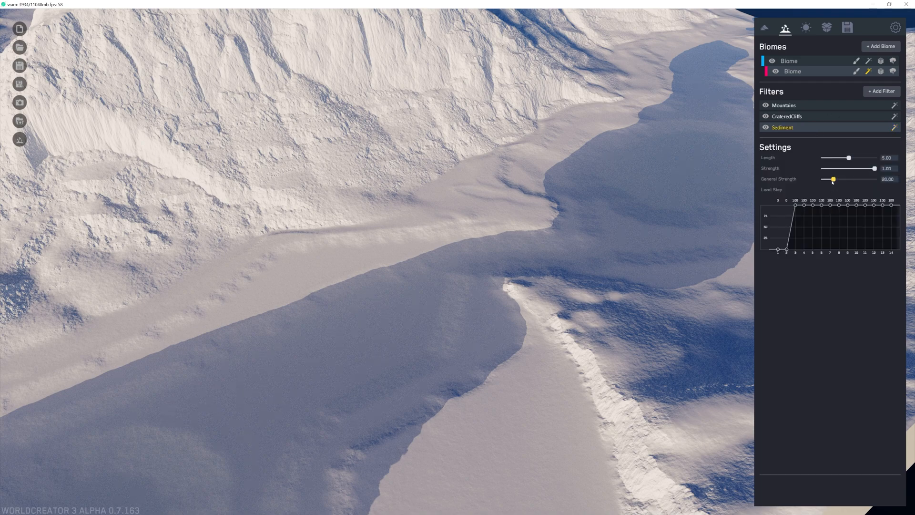
drag(849, 158, 832, 179)
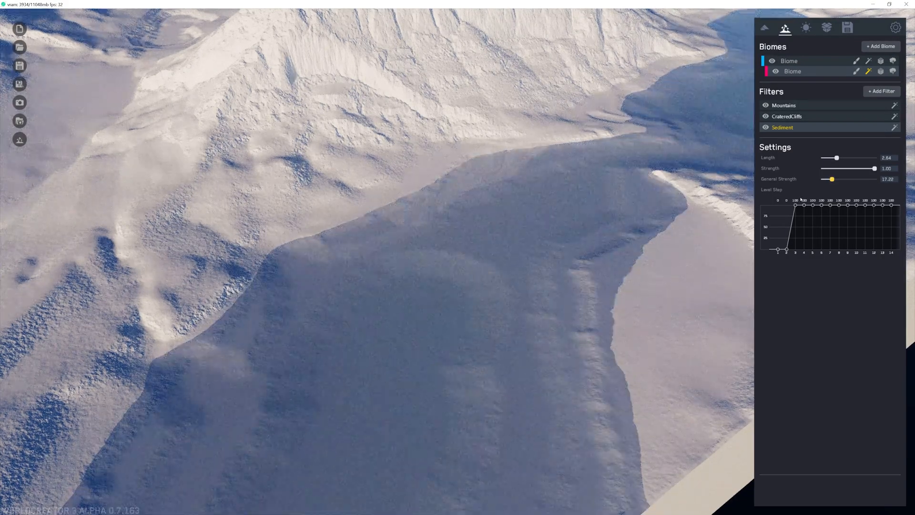
scroll(587, 305, down, 5)
scroll(587, 305, up, 5)
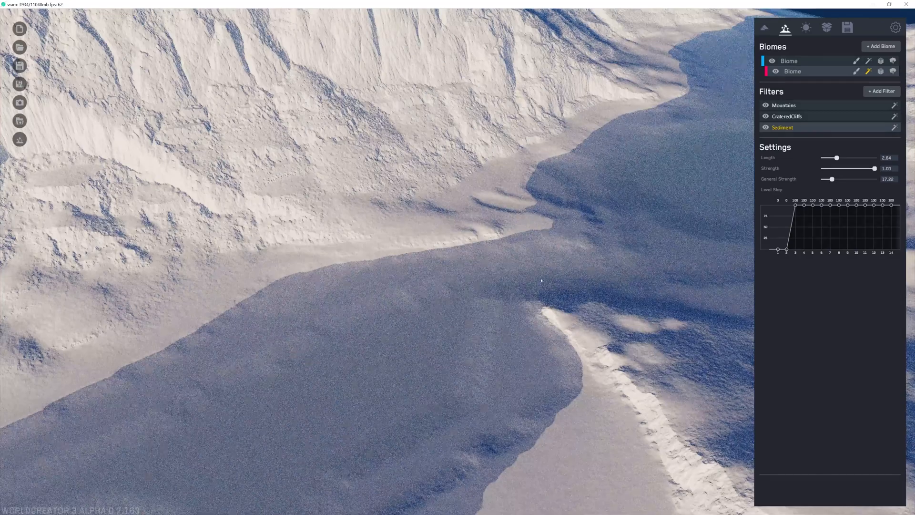
scroll(549, 308, down, 5)
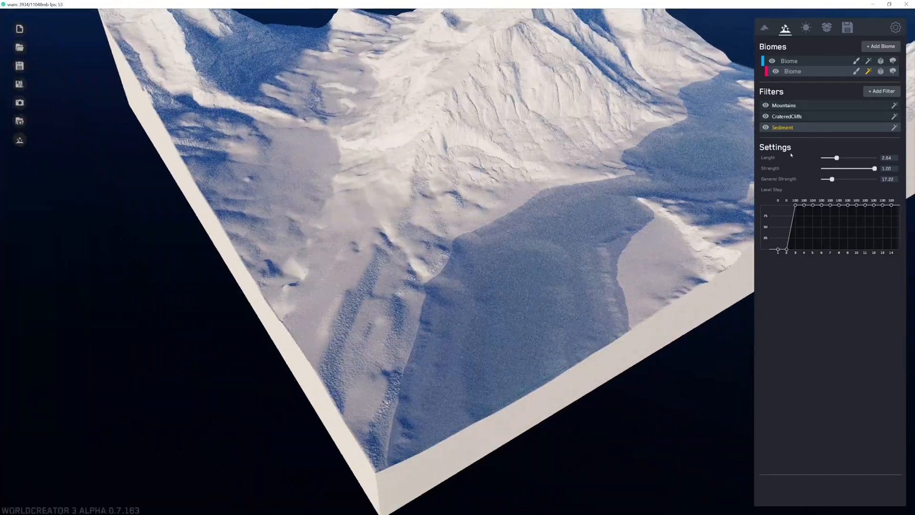
Toggle the Sediment filter off and on repeatedly to compare the valley floor with and without it.
click(767, 128)
click(767, 128)
click(767, 128)
click(767, 128)
click(767, 128)
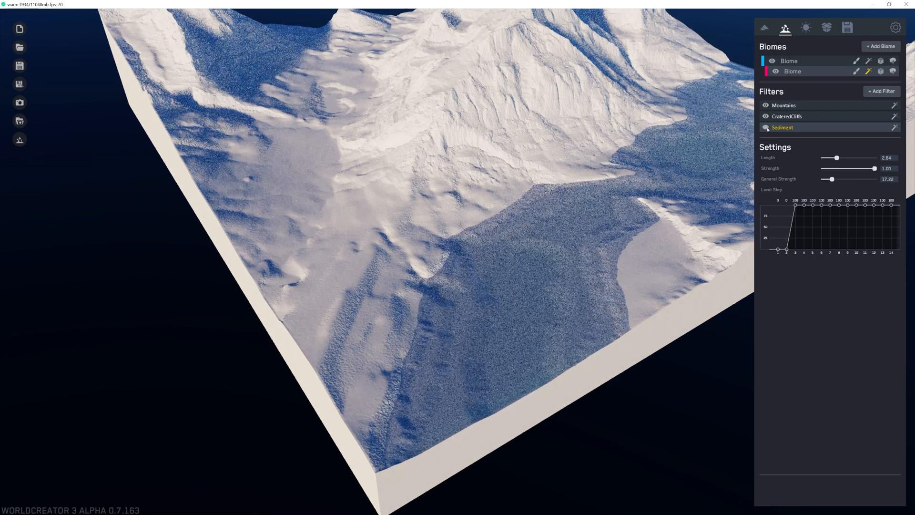
click(767, 128)
click(767, 128)
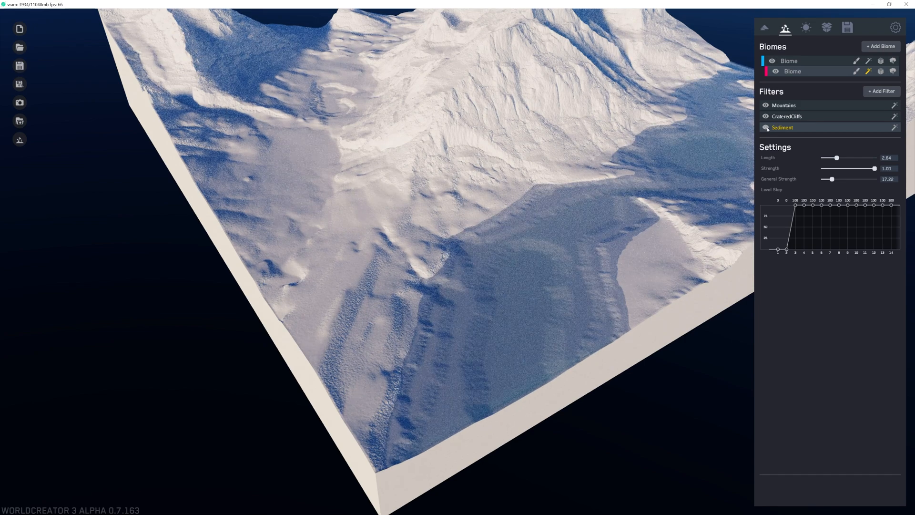
click(767, 128)
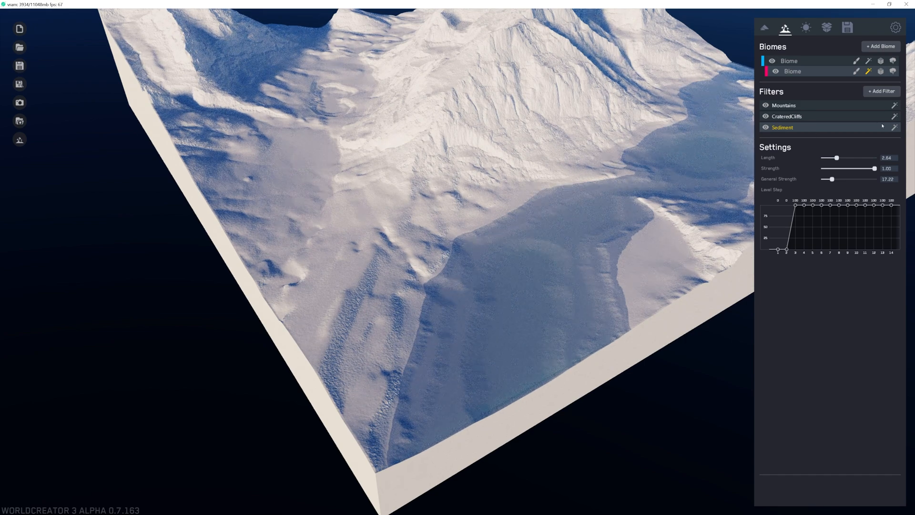
Lower the upper limit of the Sediment filter's Height range to about -102.2, with its falloff ending at about -97.
click(894, 127)
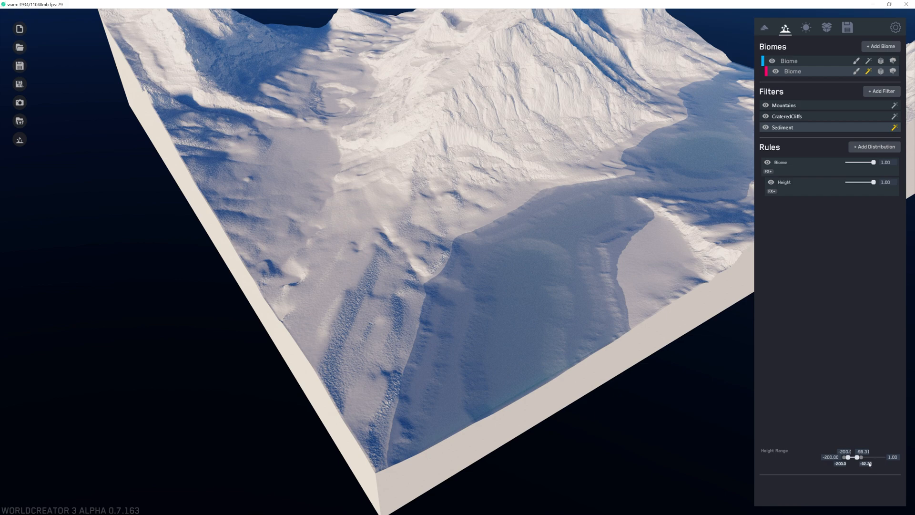
drag(866, 464, 864, 463)
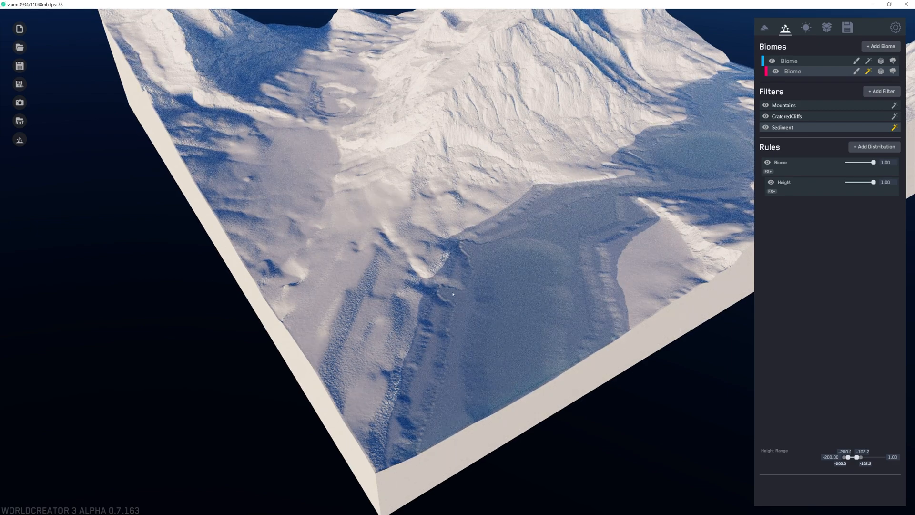
scroll(469, 324, up, 2)
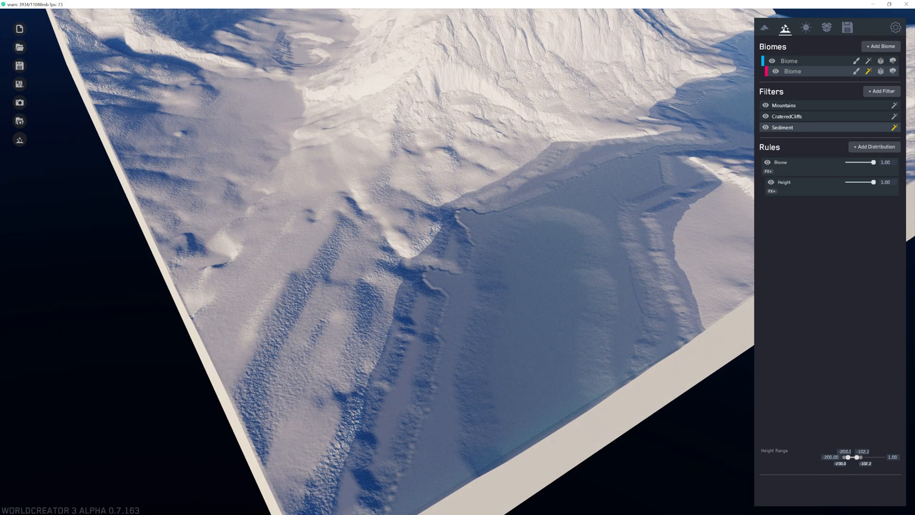
drag(866, 463, 869, 463)
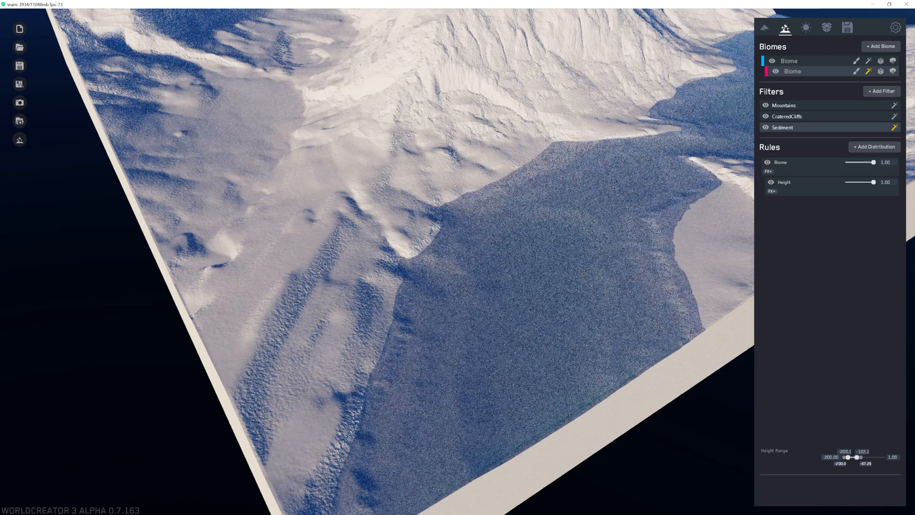
scroll(595, 203, down, 3)
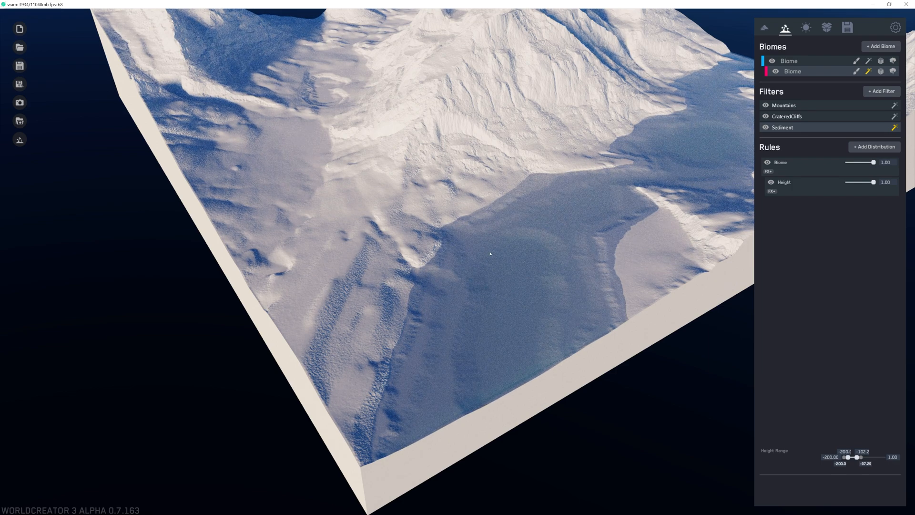
Compare the terrain with the Sediment filter off and on, and examine the valley and mountain as a whole.
click(767, 129)
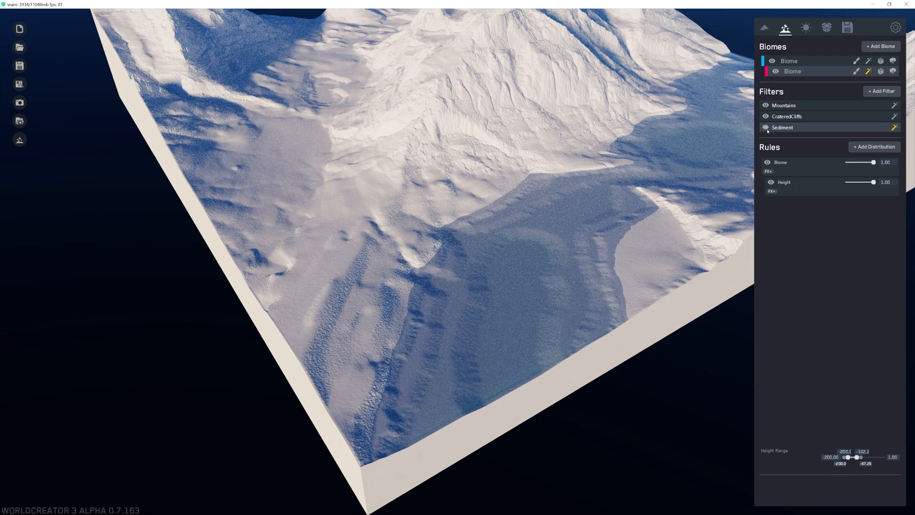
click(767, 128)
click(767, 129)
click(767, 129)
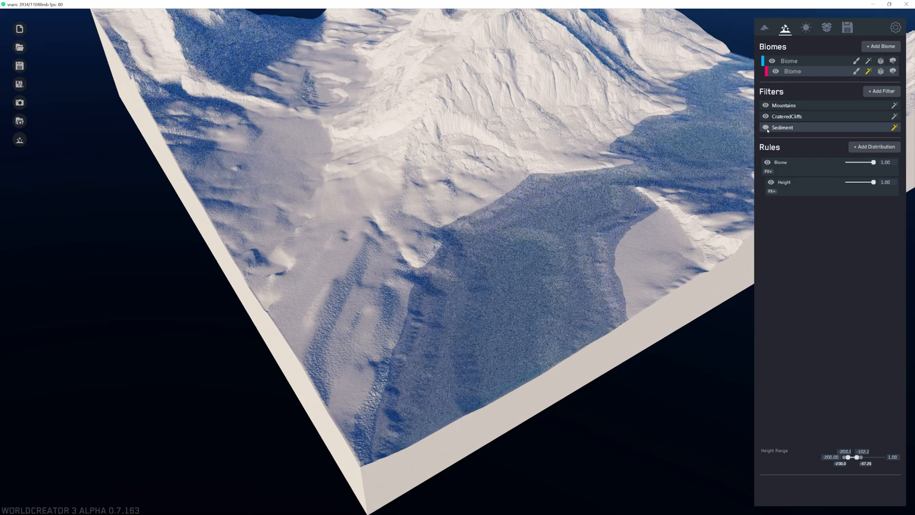
middle_drag(596, 196, 465, 268)
scroll(465, 268, down, 3)
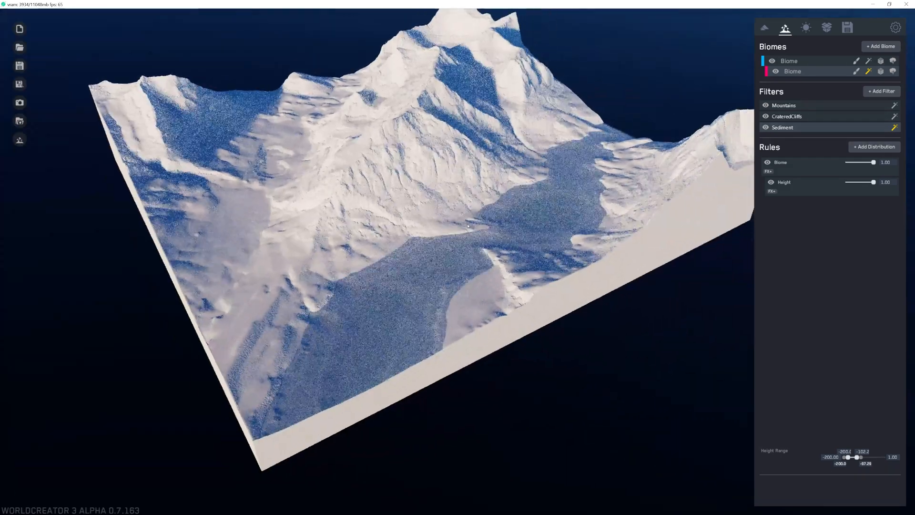
scroll(465, 268, up, 2)
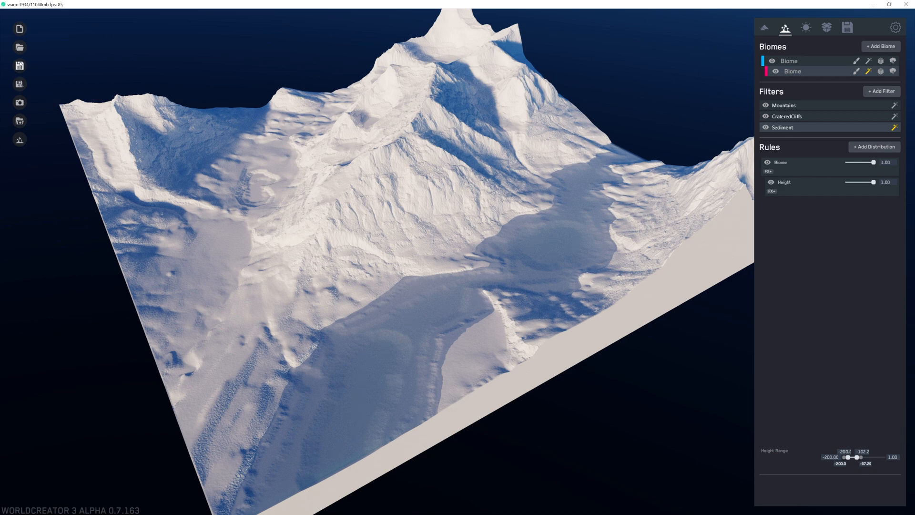
Save the project as "Glacier Ntl. Park" in the Glacier Ntl Park terrain folder.
click(20, 66)
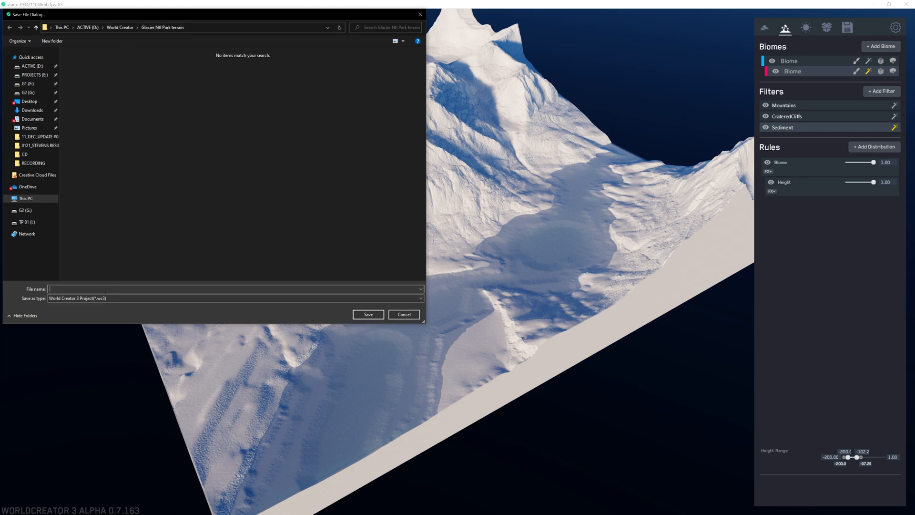
text(Glacier N)
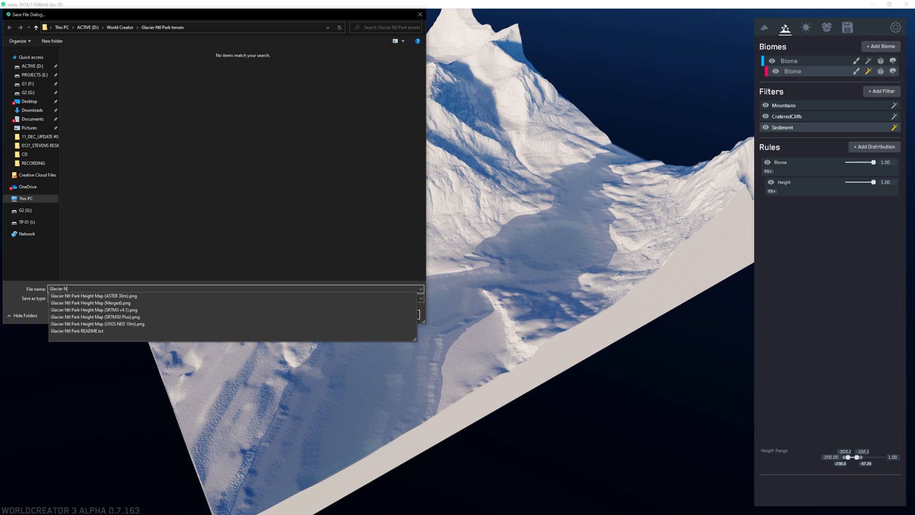
text(tl. Park)
key(Return)
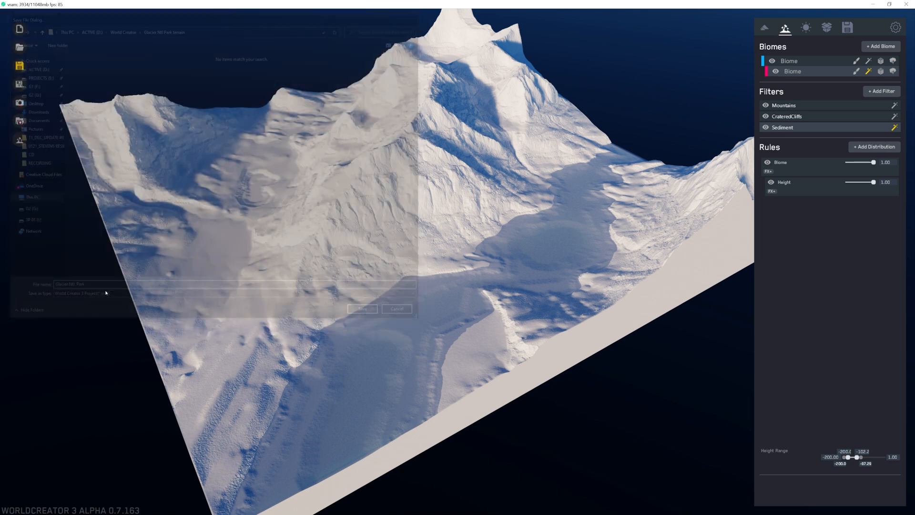